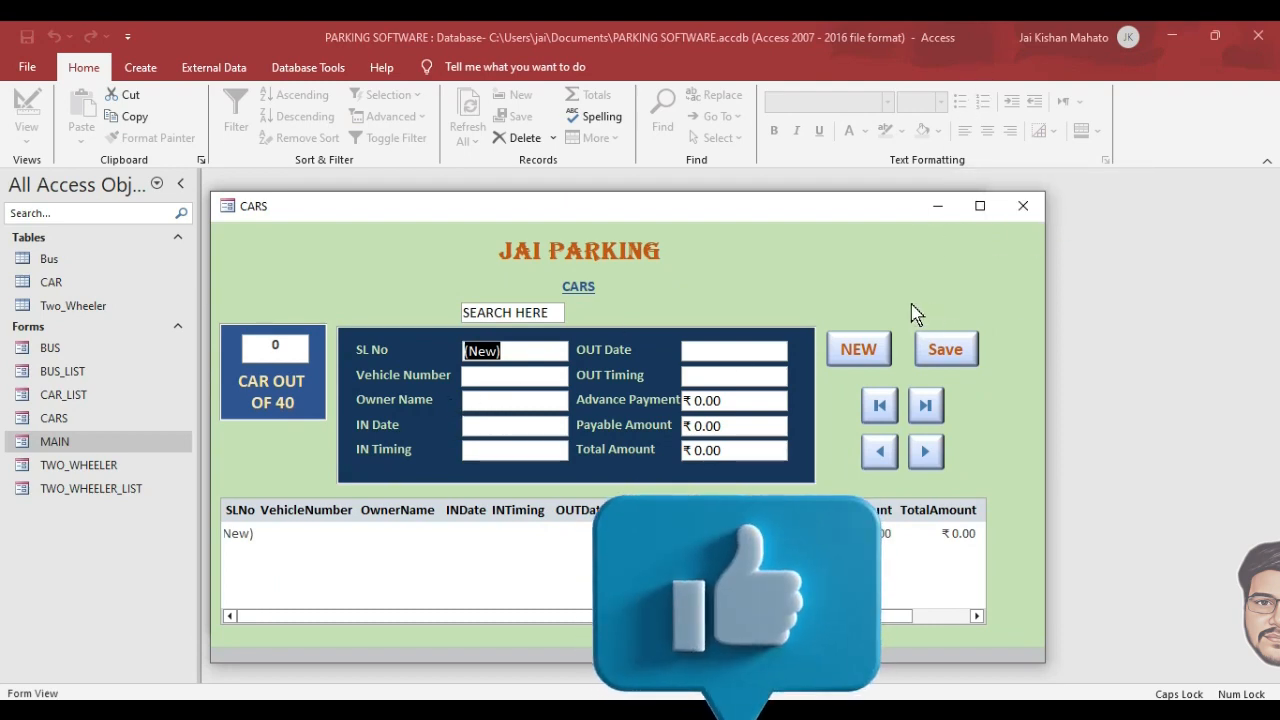
Close the open CARS form and the BUS form.
left_click(1023, 206)
left_click(1023, 206)
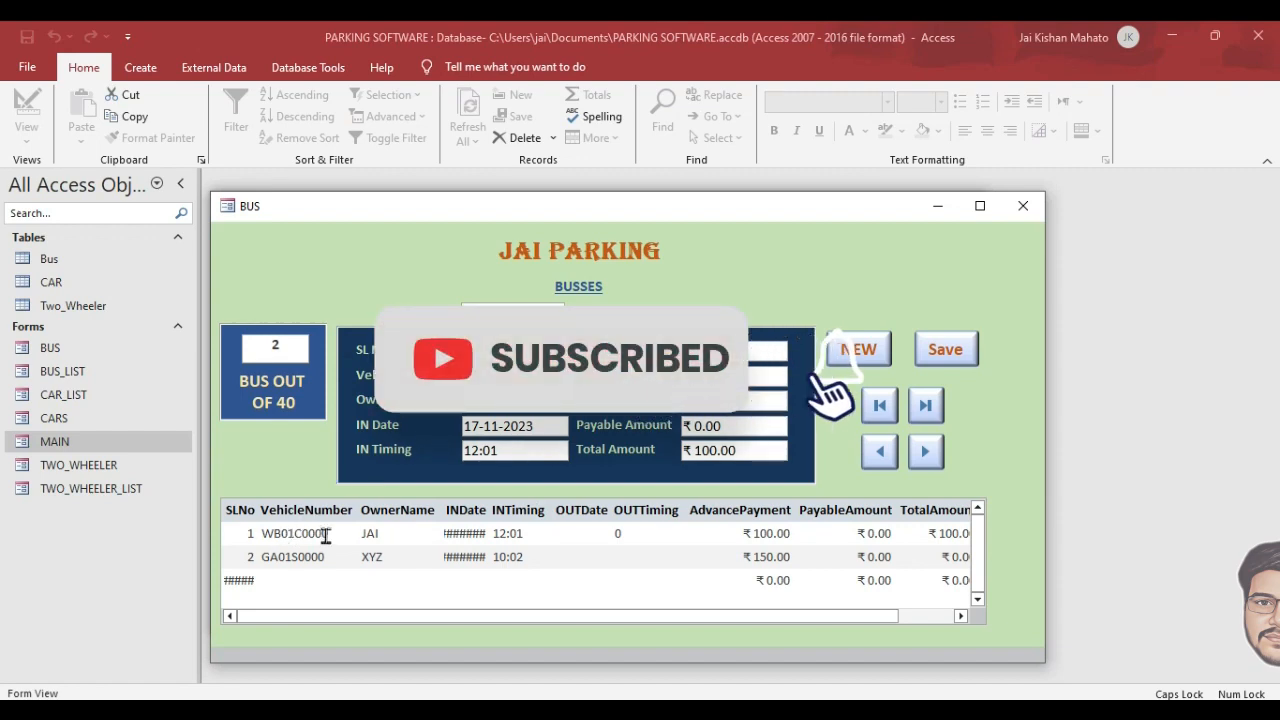
left_click(1023, 206)
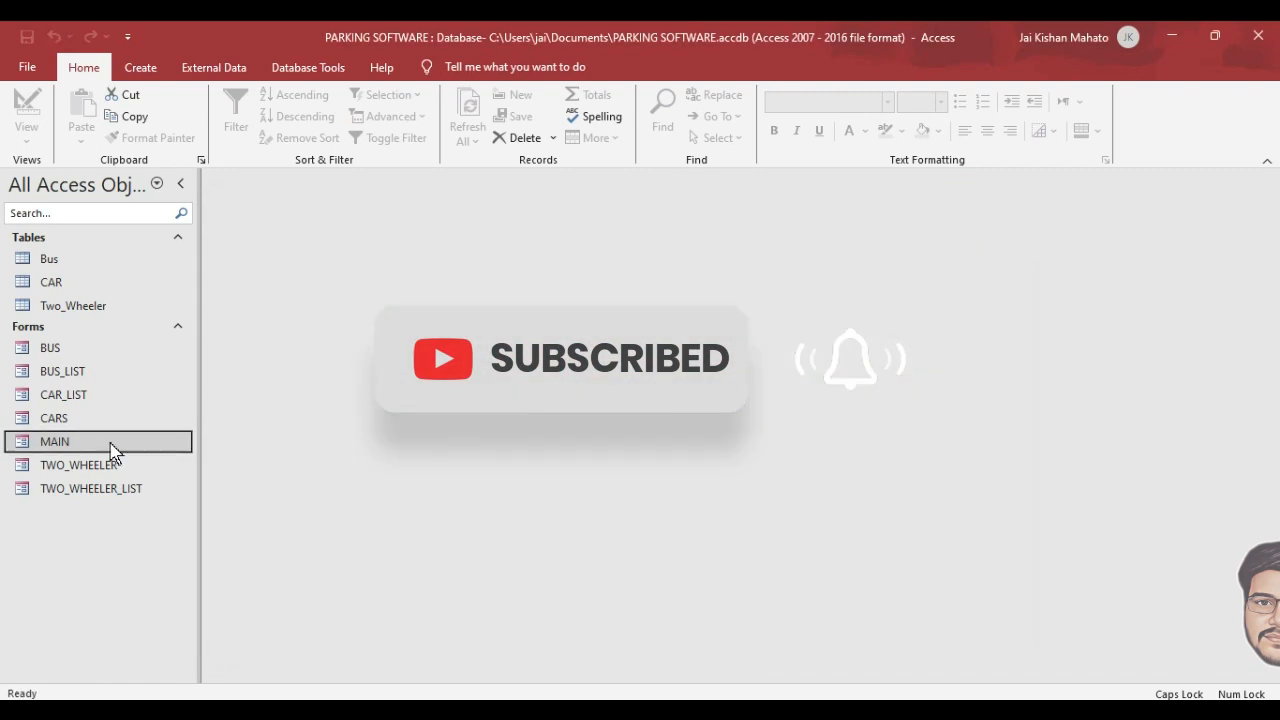
Show the BUS form in design view and create an On Click event procedure for its unbound search box.
right_click(92, 350)
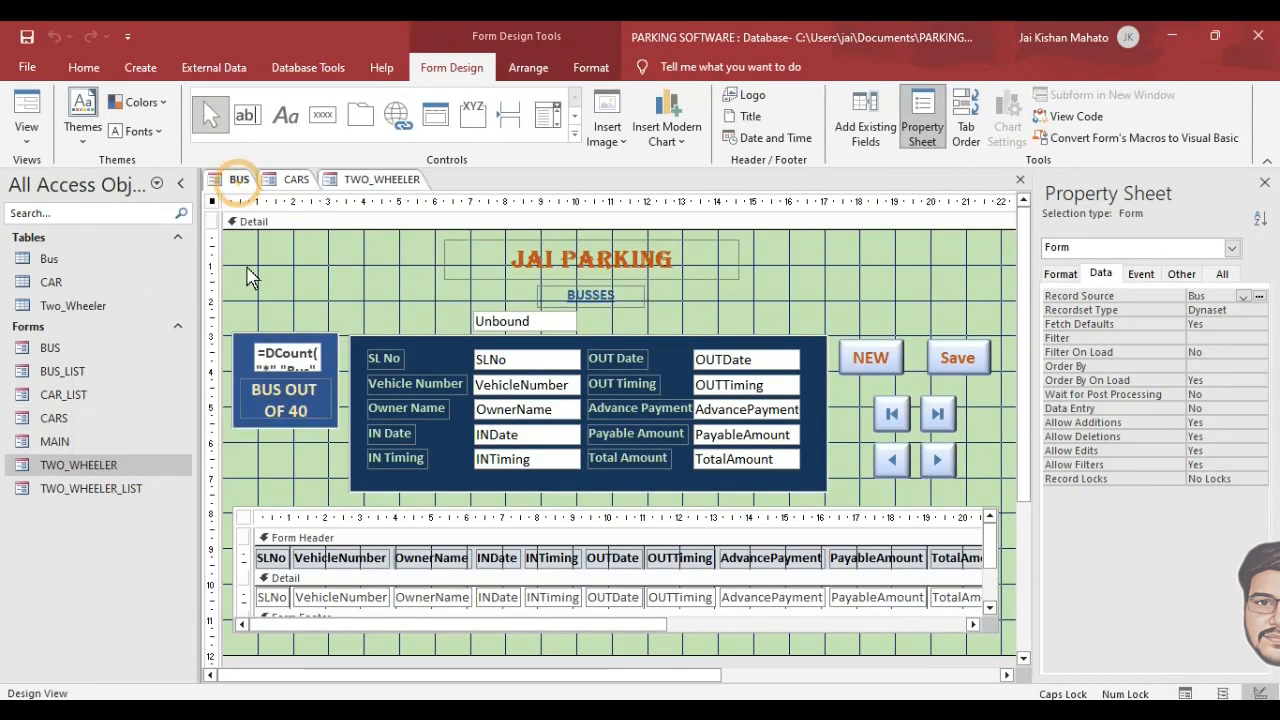
left_click(522, 321)
left_click(1141, 273)
left_click(1222, 310)
left_click(1259, 296)
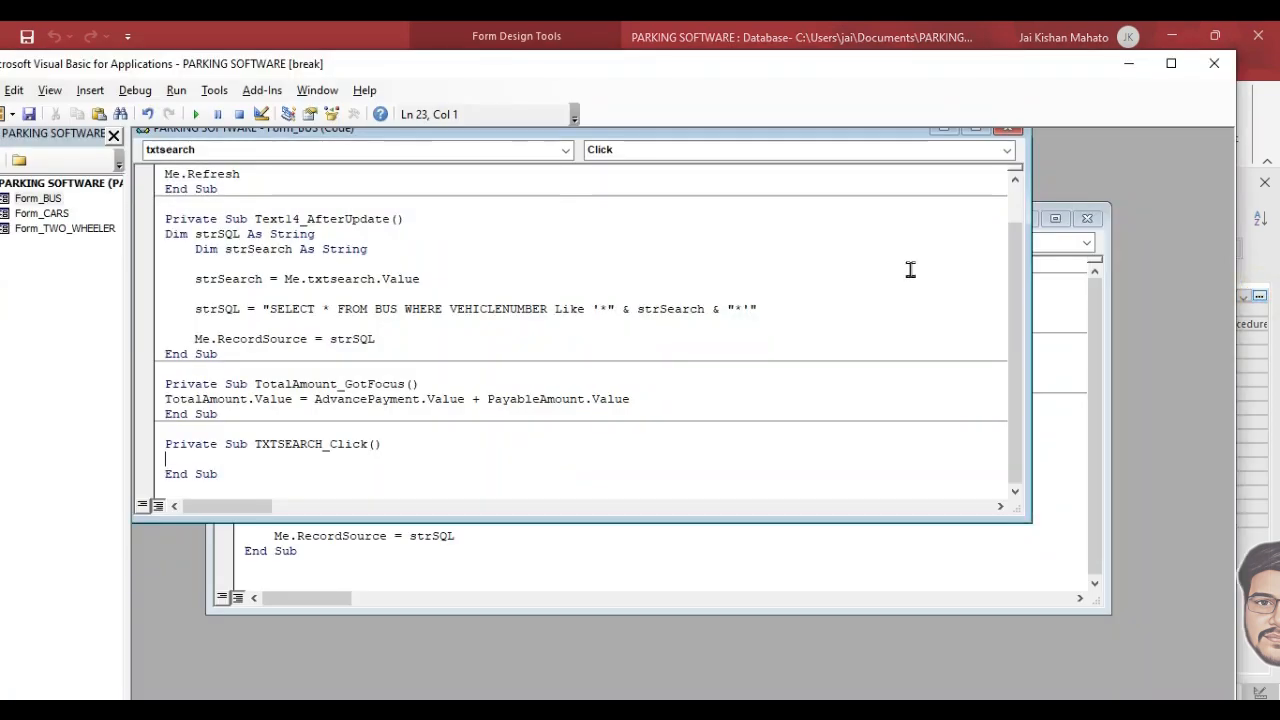
Write txtsearch.Value = "" in the BUS search box's click procedure, keep a copy of the line, and leave the code window.
type("TXTSEARCH.VALU=\"\"")
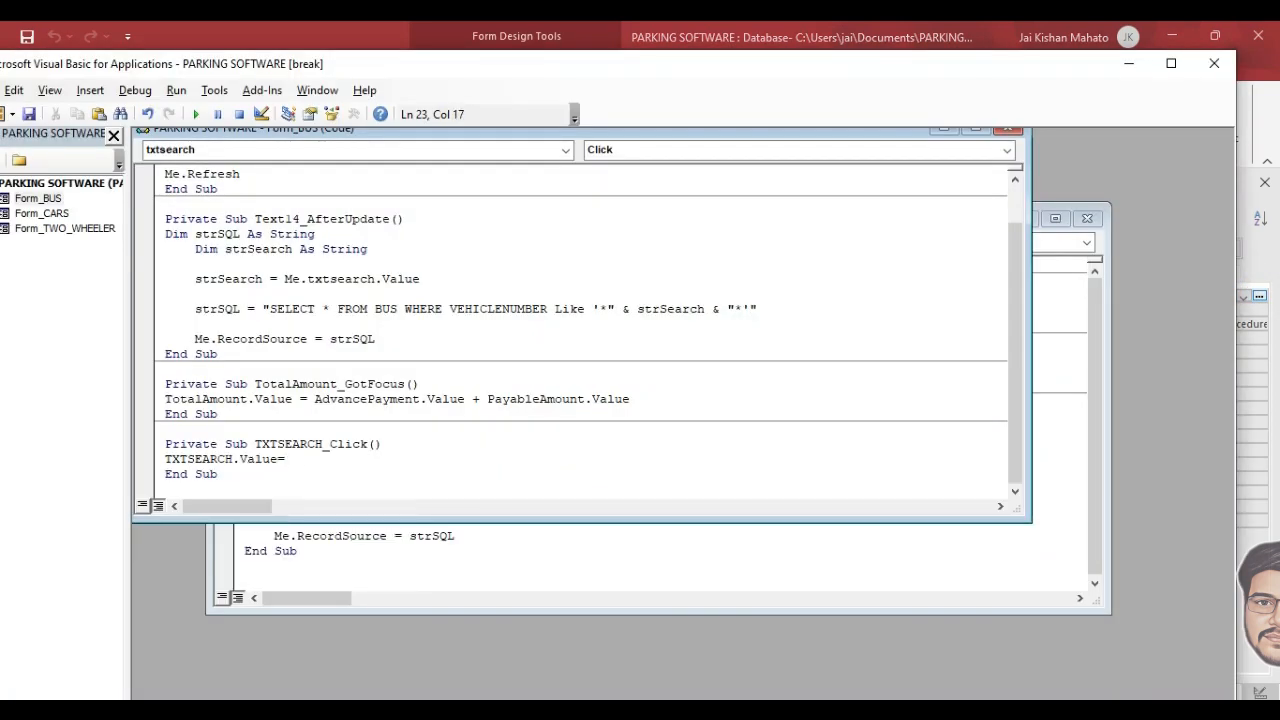
key("Return")
left_click_drag(328, 473, 150, 461)
key("ctrl+x")
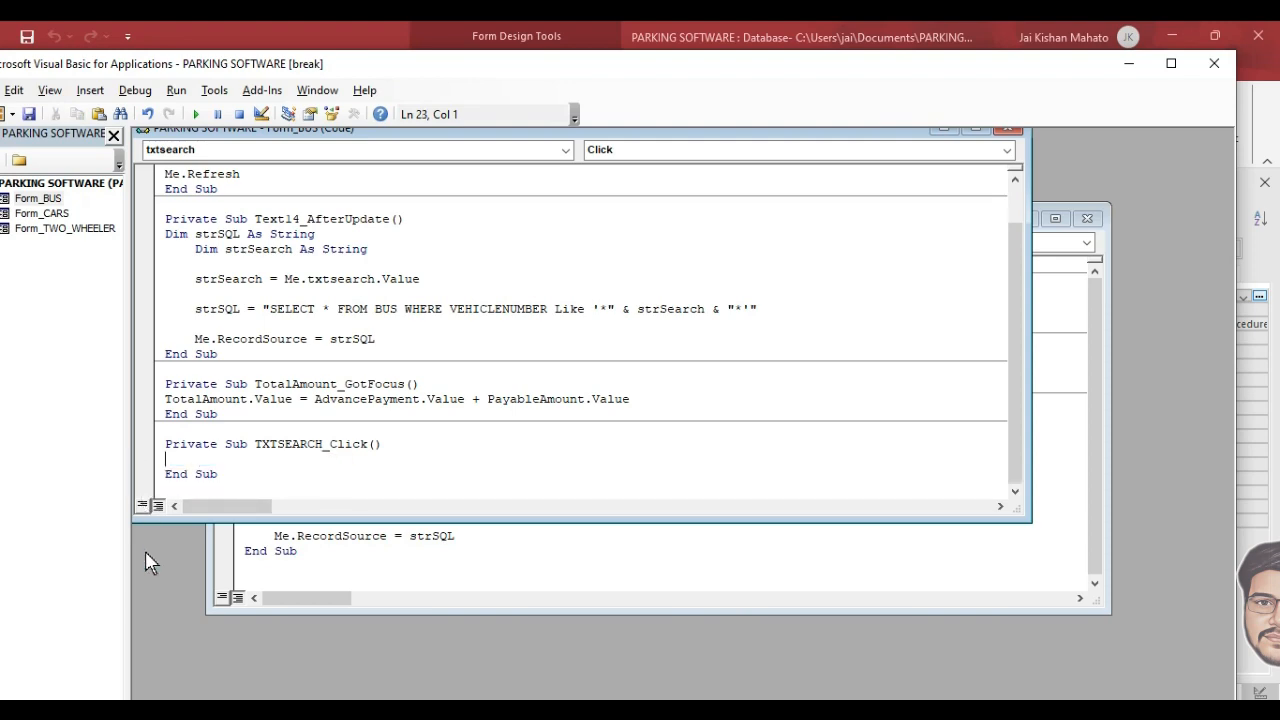
key("ctrl+v")
left_click(1250, 201)
Add a click event procedure containing txtsearch.Value = "" to the search box of the CARS form.
left_click(296, 180)
left_click(525, 321)
left_click(1244, 296)
left_click(1226, 310)
left_click(1259, 296)
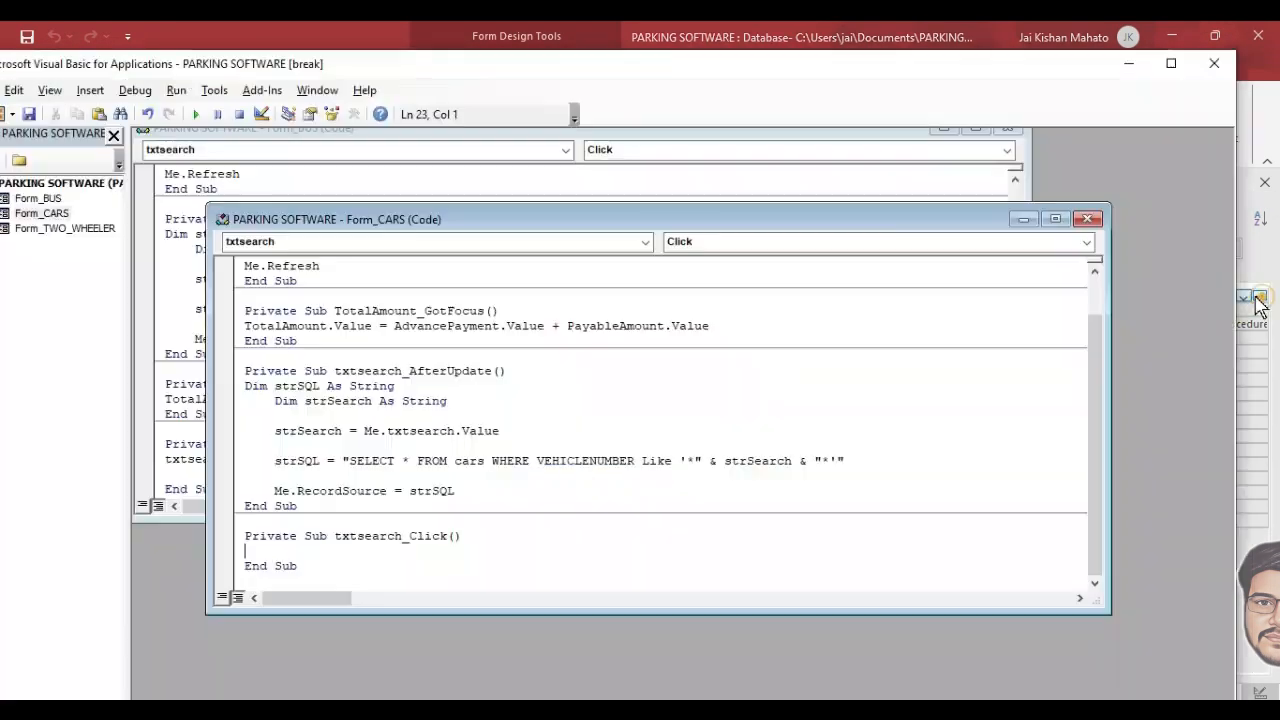
key("ctrl+v")
left_click(1208, 64)
Add a click event procedure containing txtsearch.Value = "" to the search box of the TWO_WHEELER form.
left_click(382, 180)
left_click(522, 320)
left_click(1241, 296)
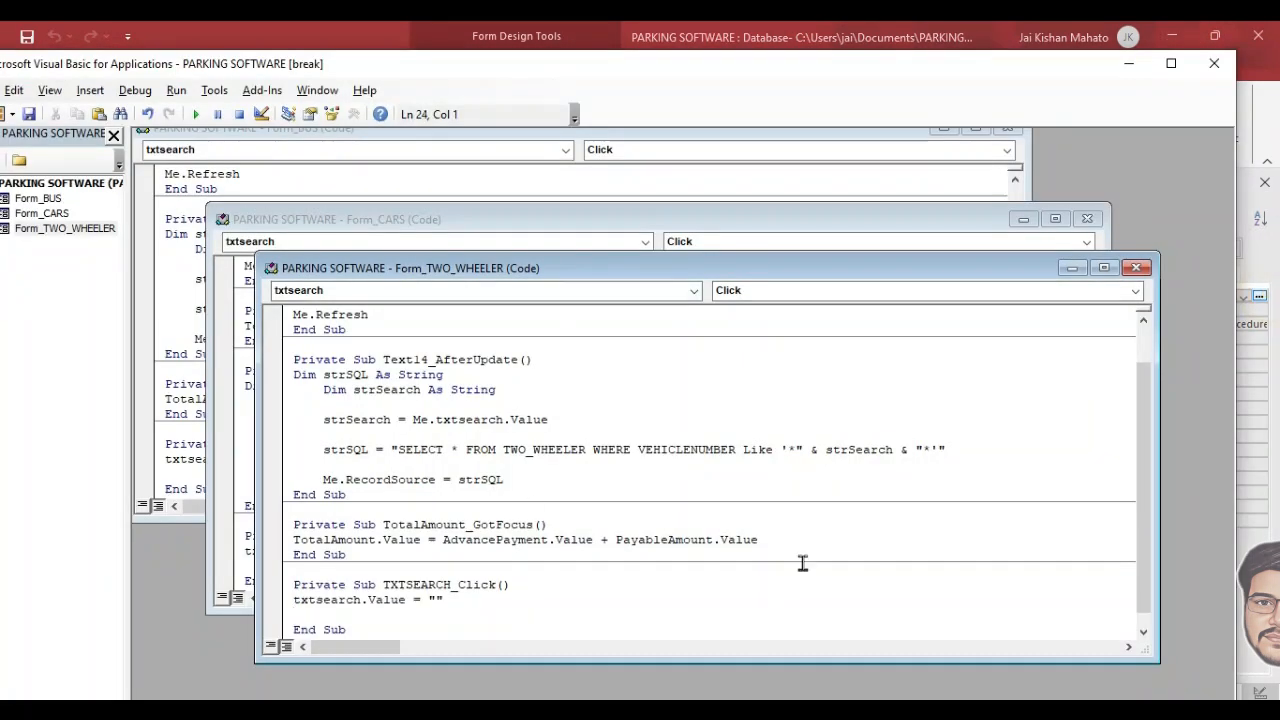
Open the MAIN form and bring it up in design view.
left_click(86, 441)
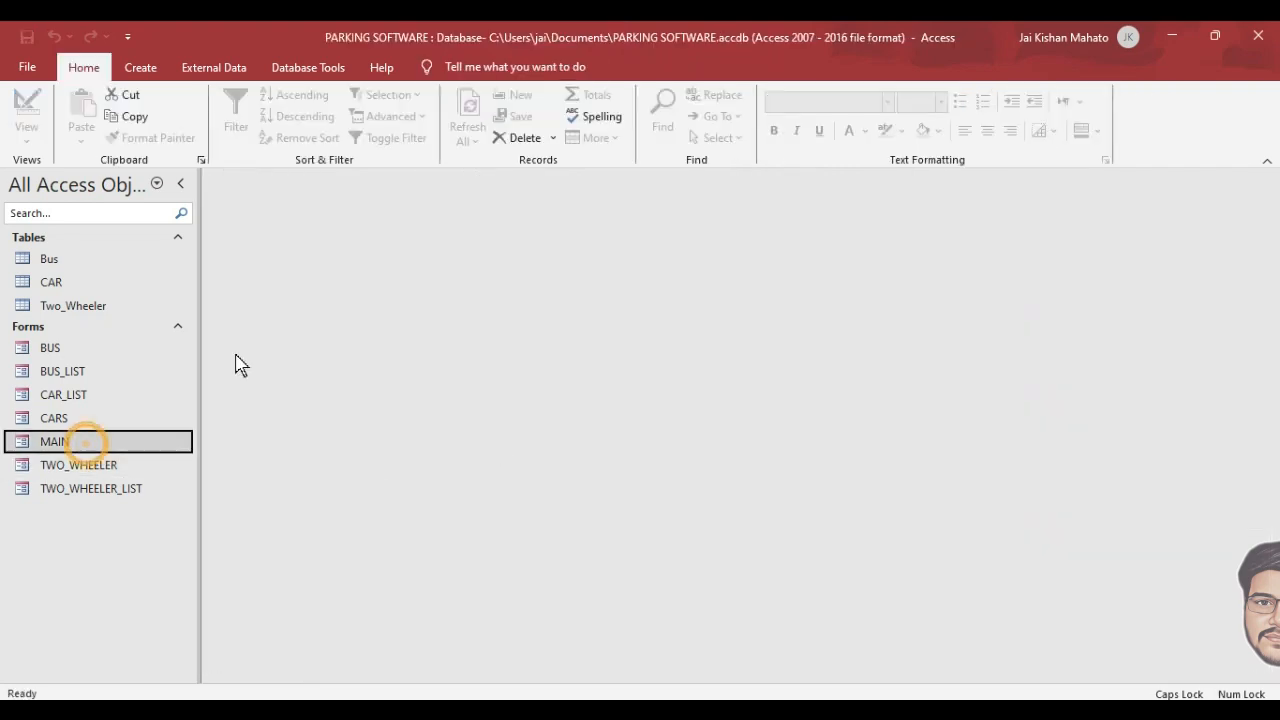
double_click(60, 441)
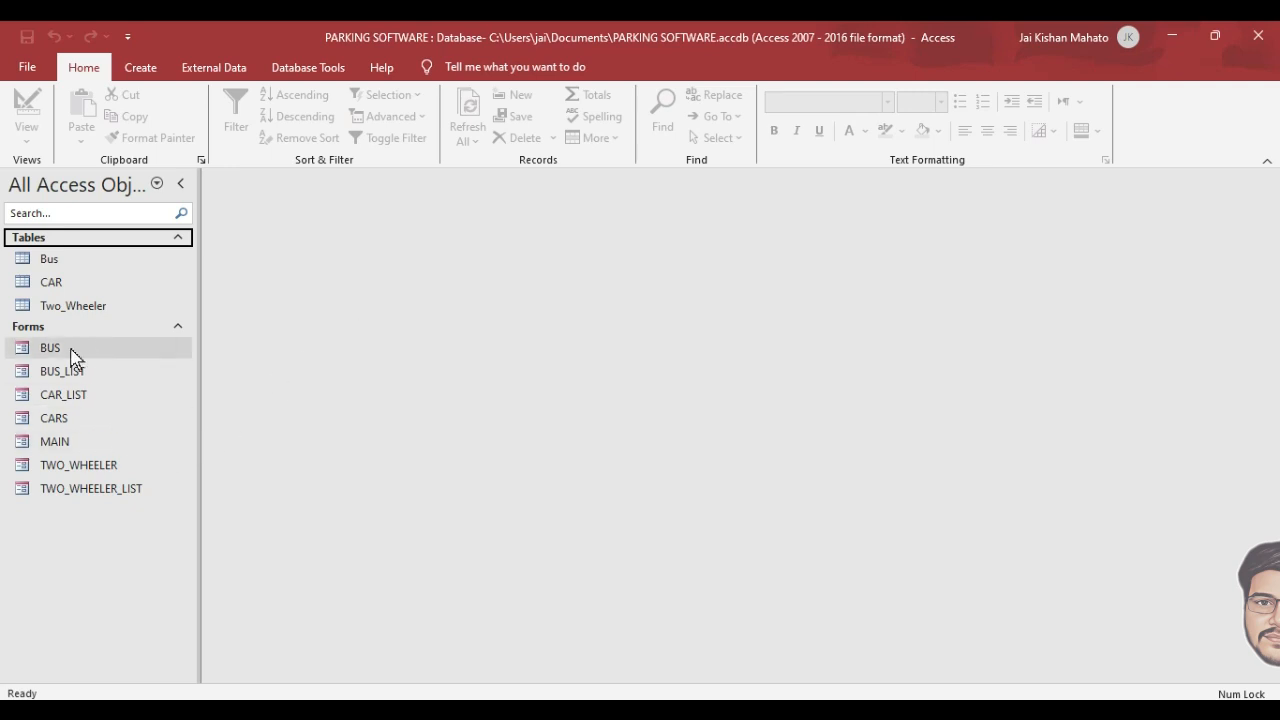
right_click(54, 446)
left_click(94, 498)
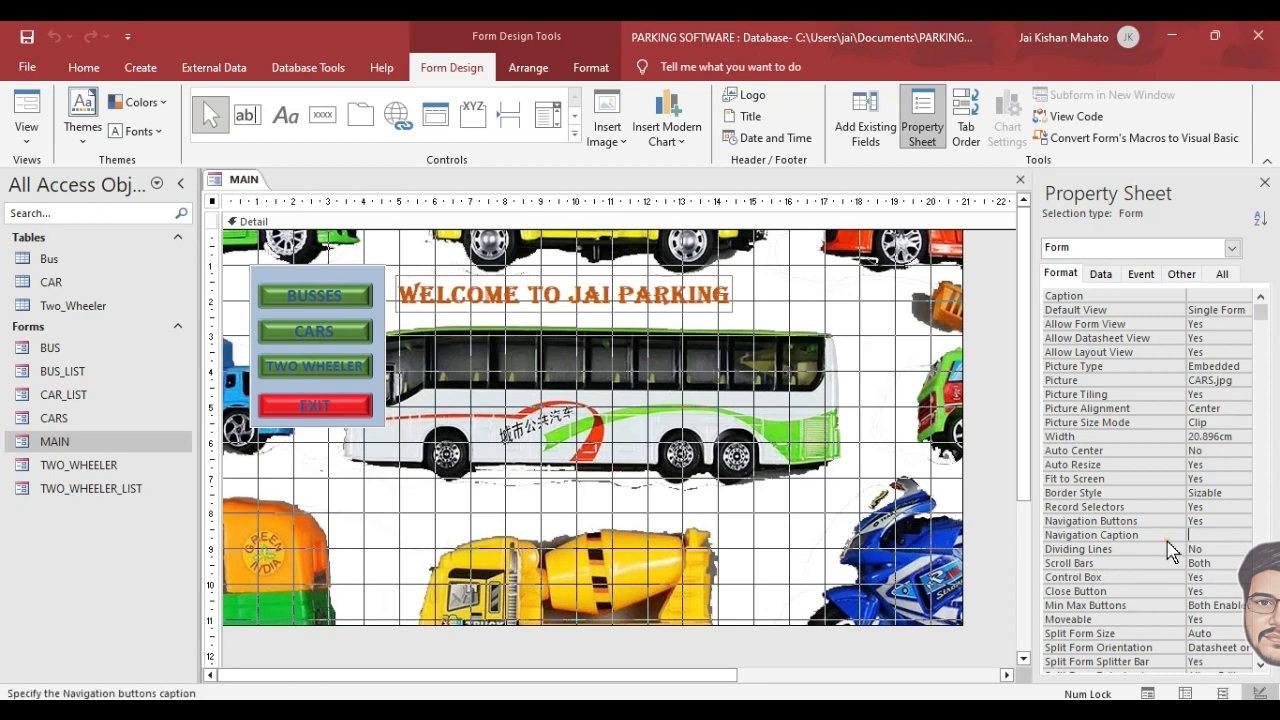
Set the MAIN form's background picture size mode to Stretch.
scroll(1137, 484, "down", 3)
scroll(1127, 472, "up", 3)
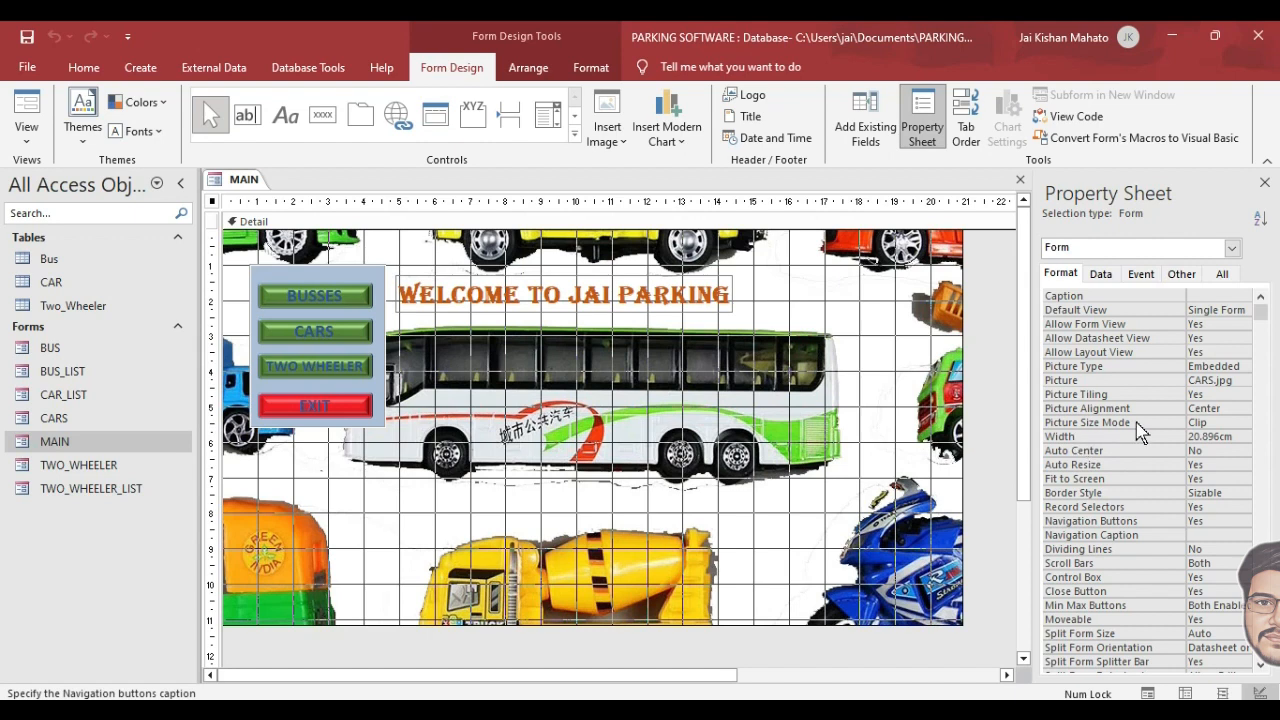
left_click(1137, 424)
left_click(1246, 424)
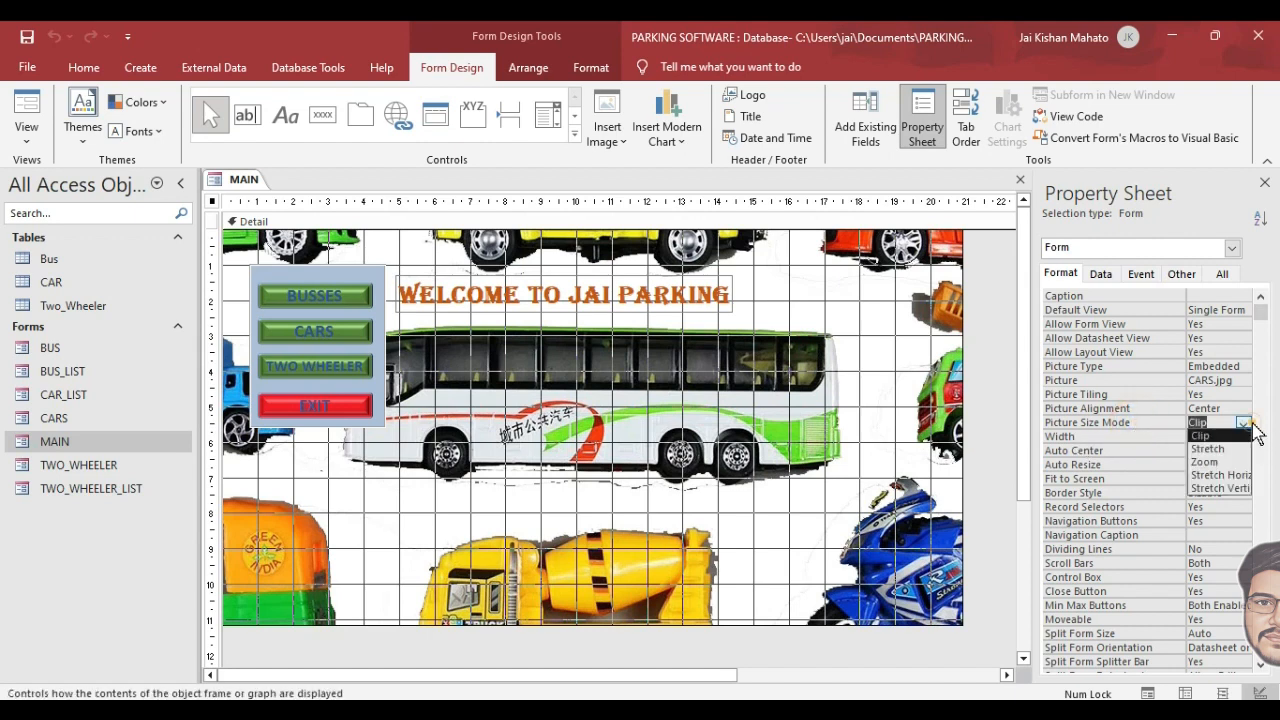
left_click(1207, 449)
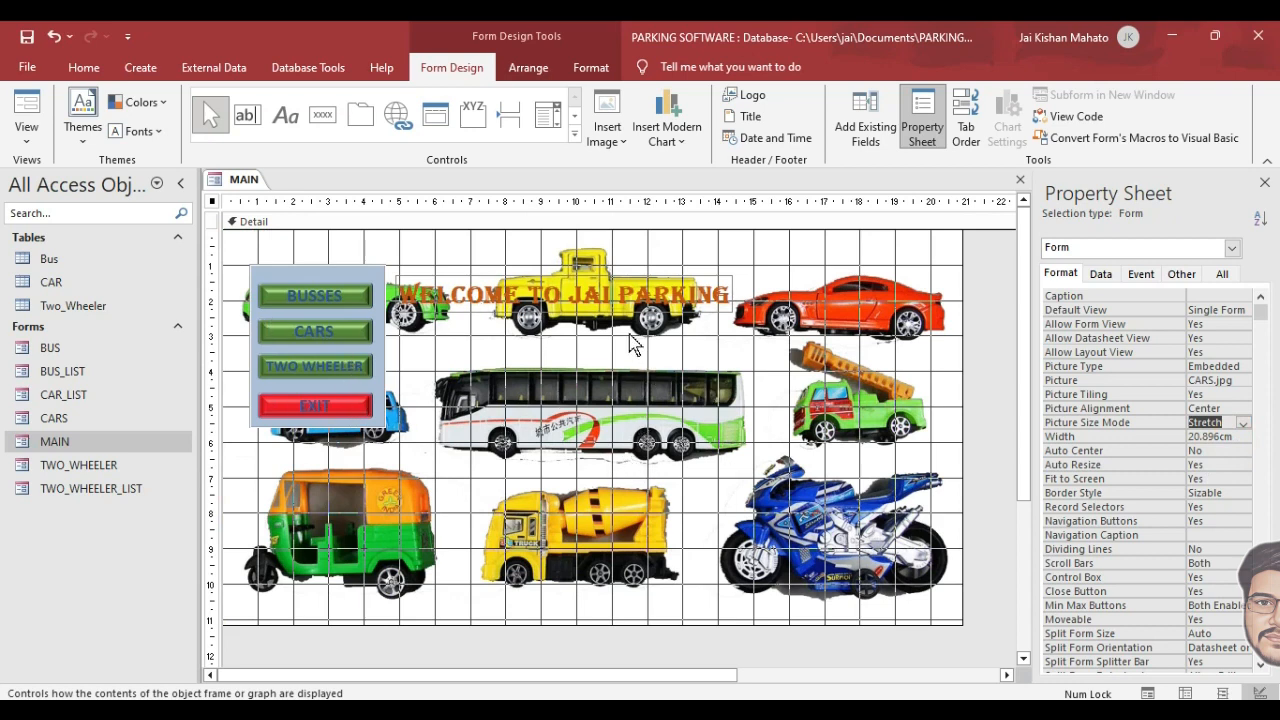
Move the "WELCOME TO JAI PARKING" label above the yellow truck, about 0.2 cm from the form's top and 6.1 cm from its left edge.
left_click(492, 296)
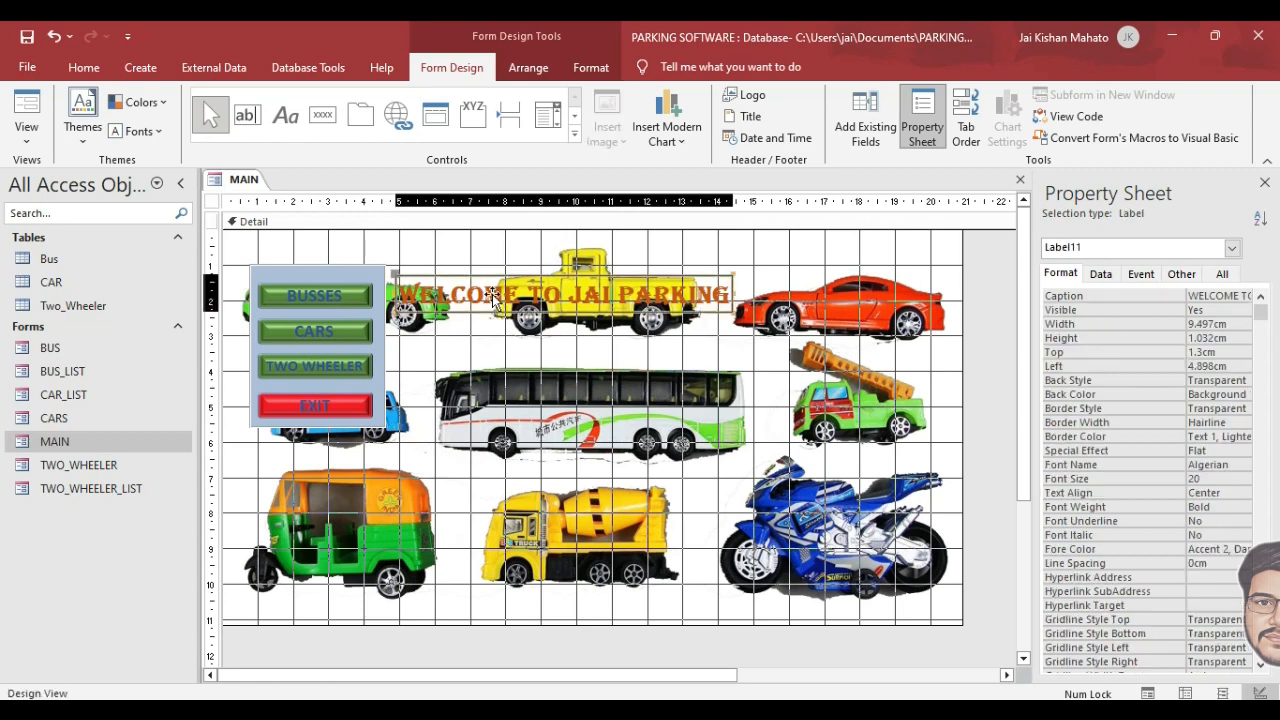
left_click(515, 333)
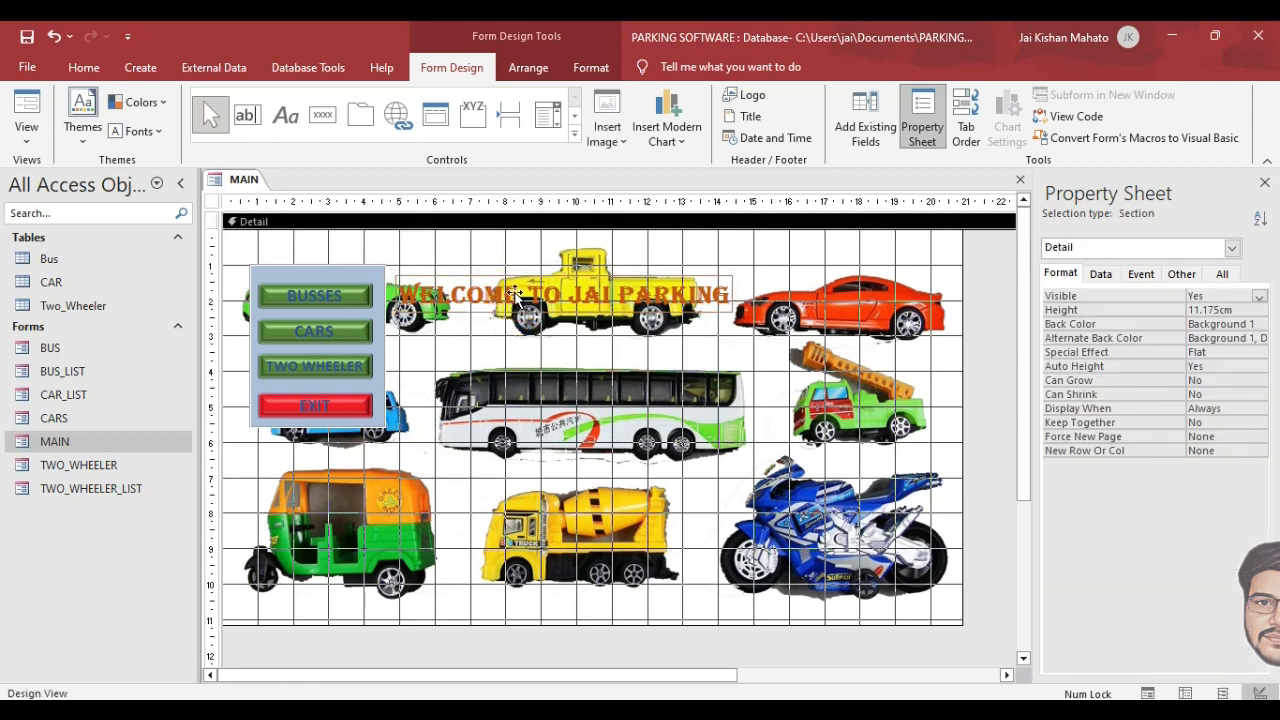
left_click_drag(515, 292, 549, 347)
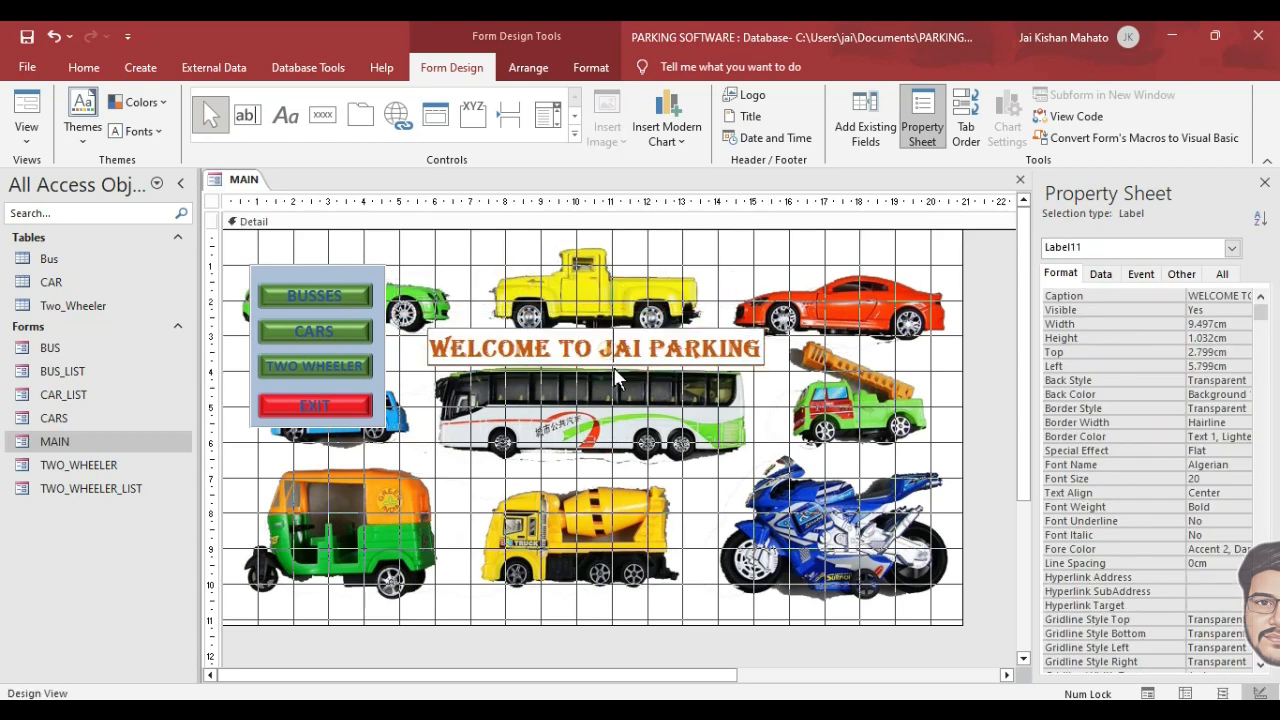
left_click(632, 378)
left_click_drag(633, 362, 643, 272)
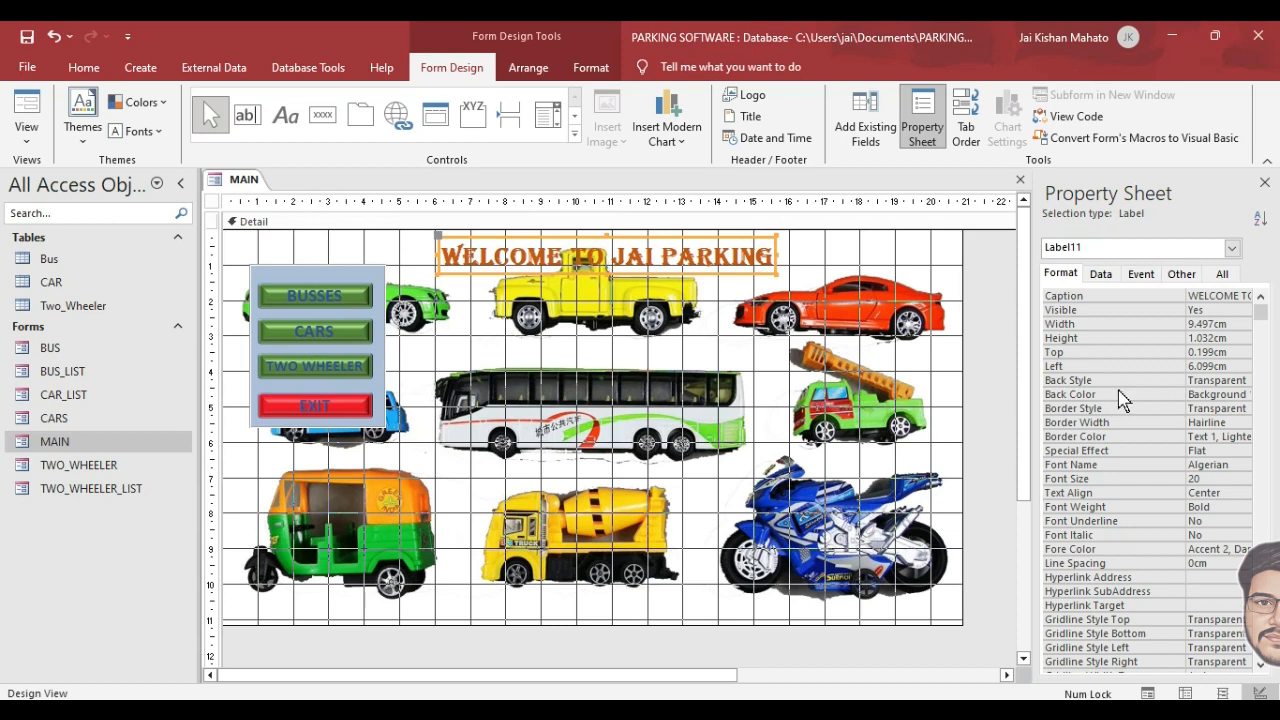
Give the welcome label a Normal back style and a light green theme back color.
left_click(1240, 381)
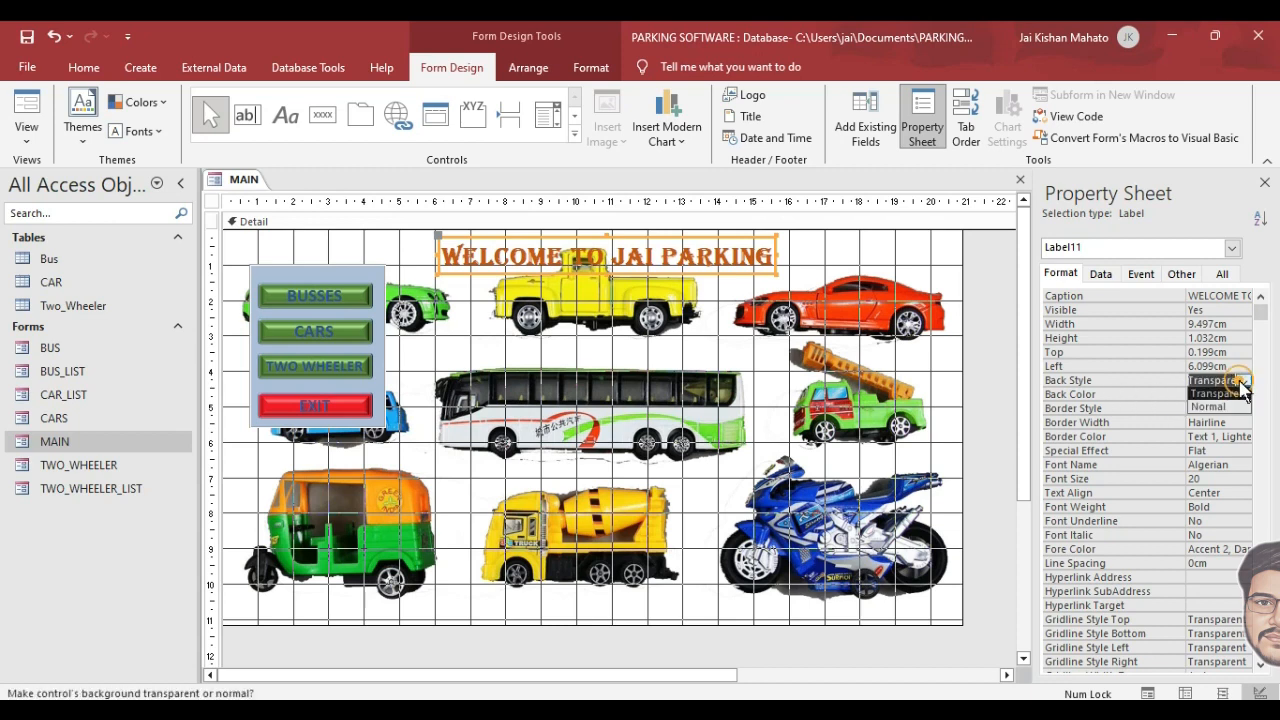
left_click(1243, 381)
left_click(1224, 410)
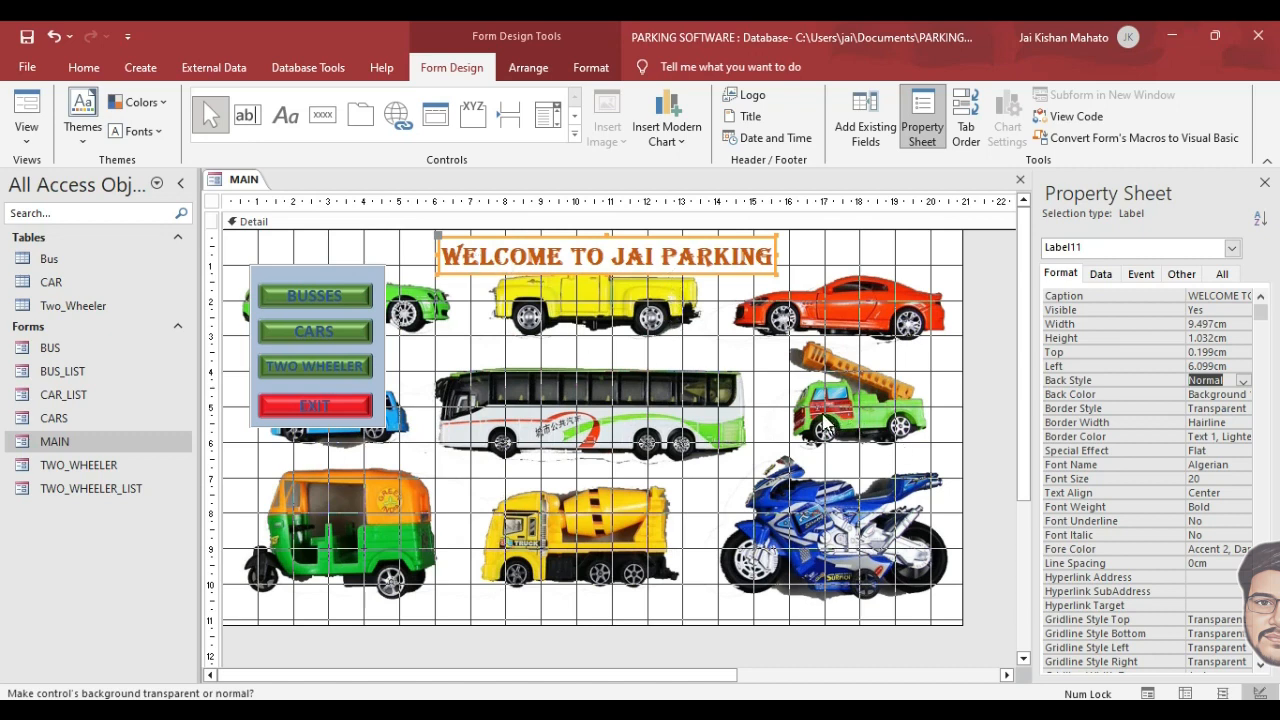
left_click(1216, 395)
left_click(1244, 395)
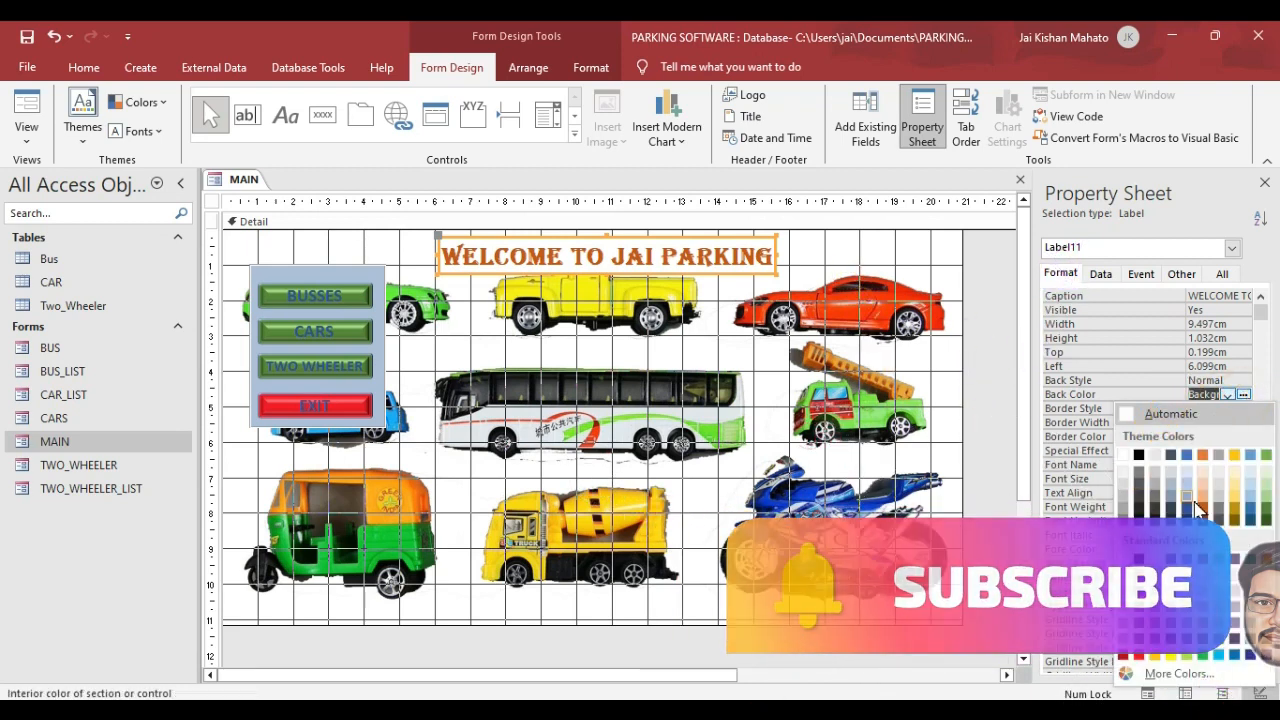
left_click(1268, 486)
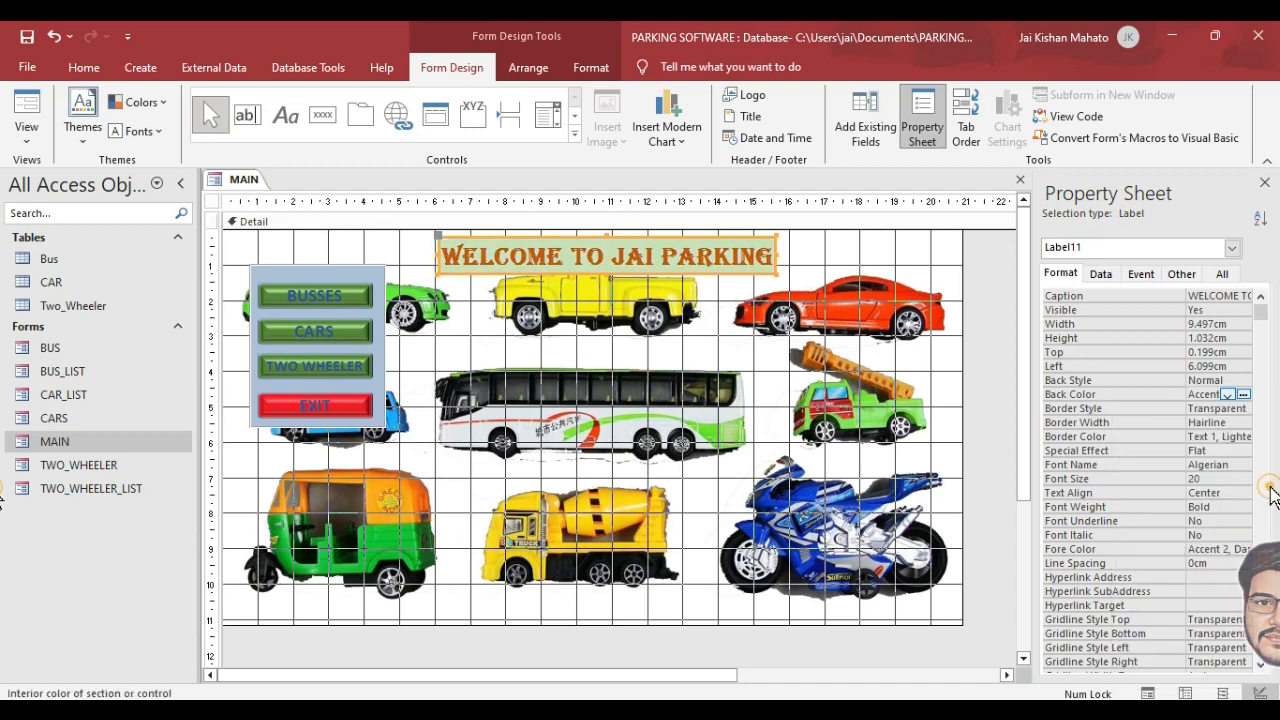
left_click(715, 372)
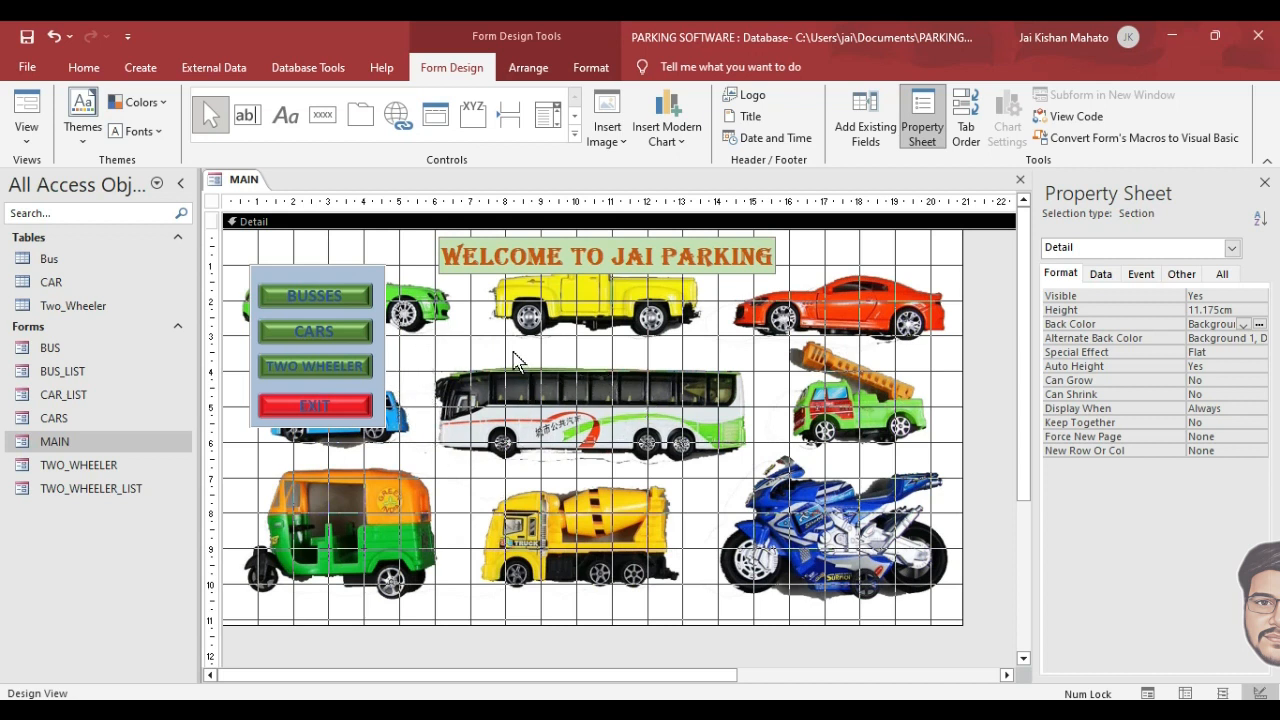
Close the MAIN form and open the CARS form in form view.
right_click(456, 314)
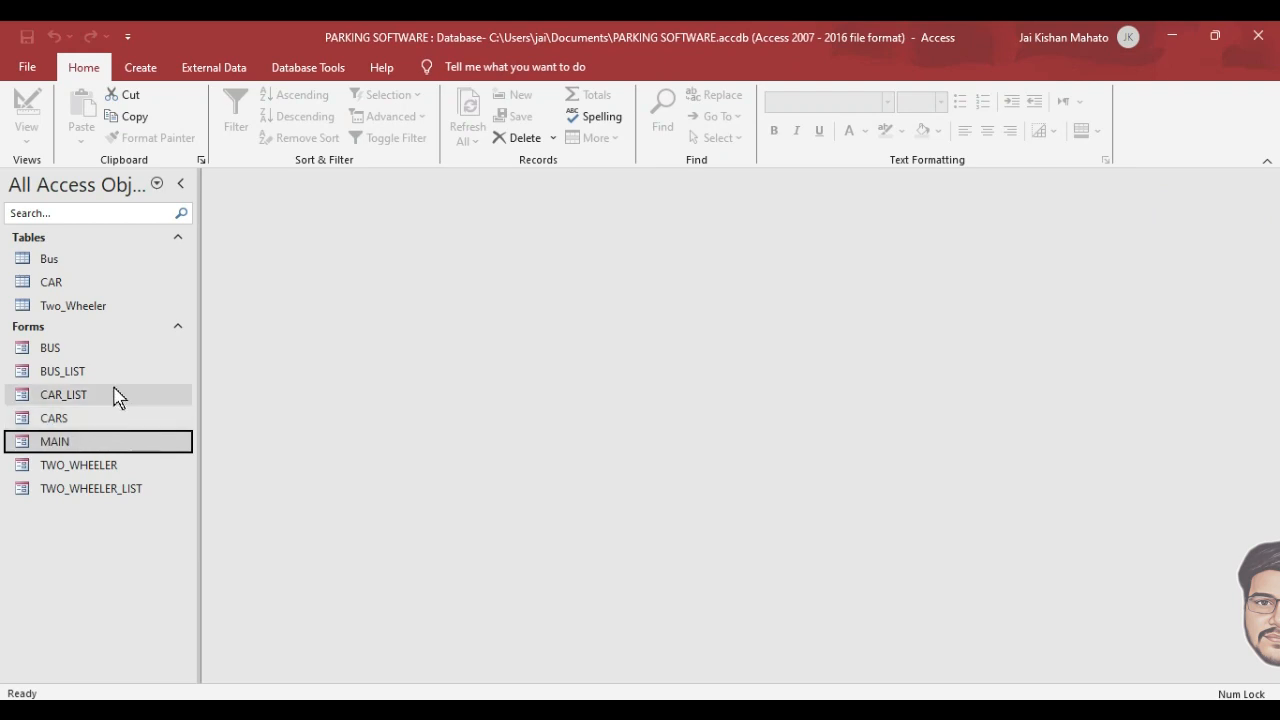
right_click(86, 419)
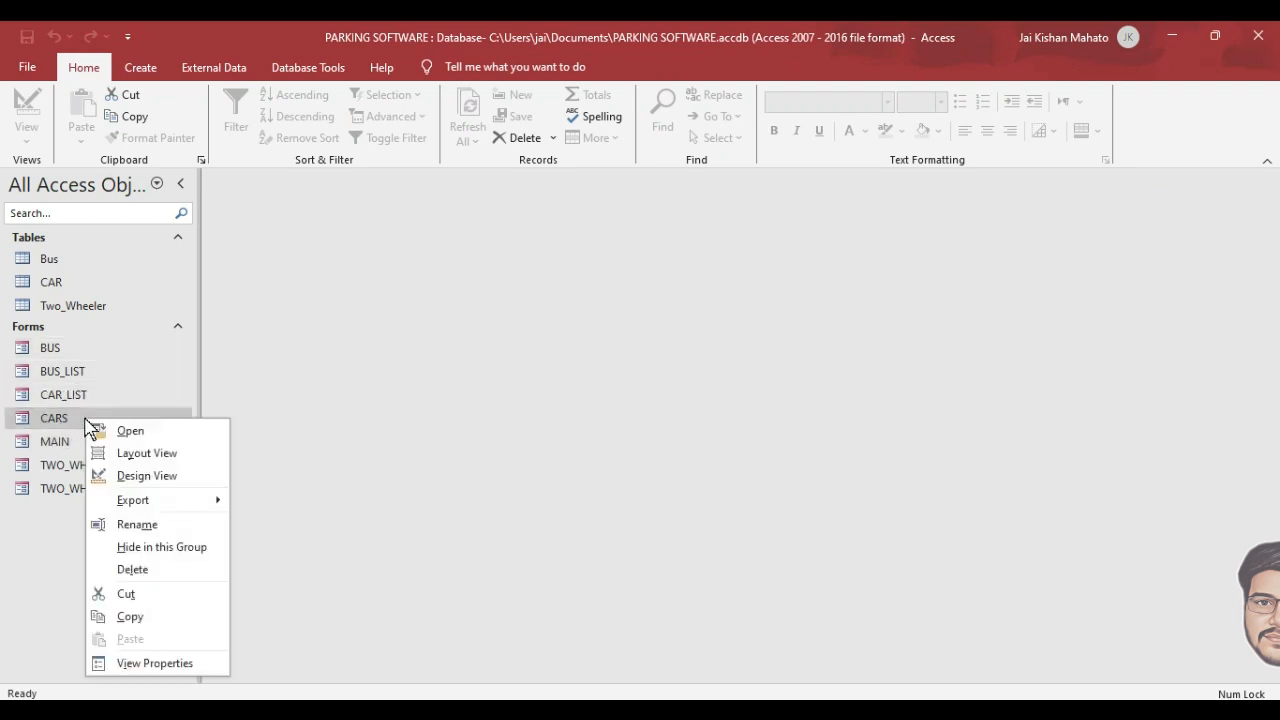
left_click(140, 440)
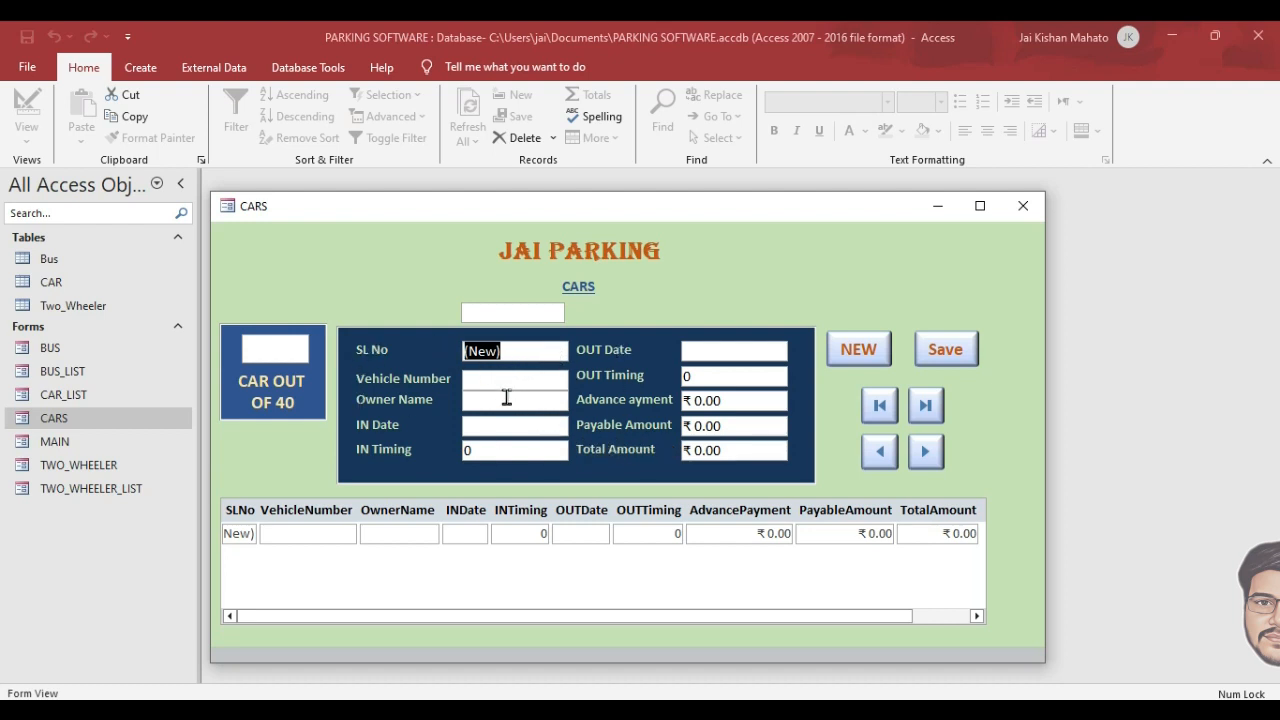
Test whether the CAR OUT count box accepts typing by entering 232, and clear it again.
left_click(255, 346)
type("232")
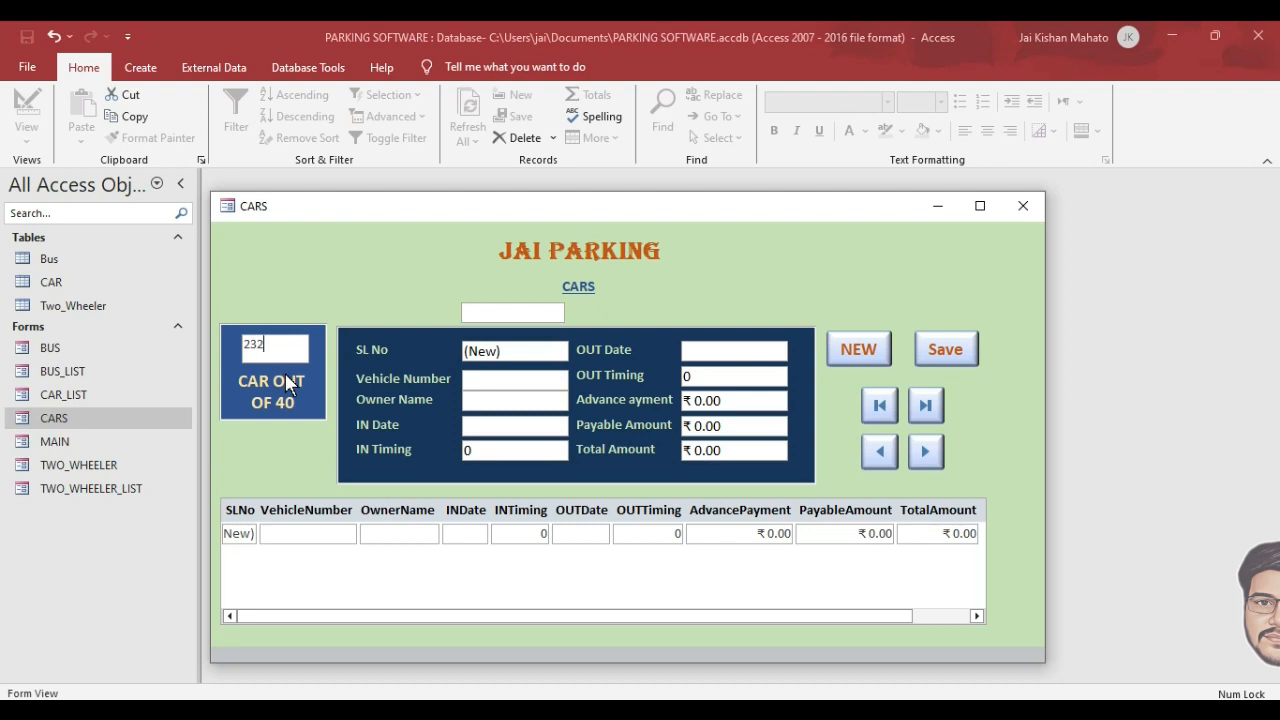
left_click_drag(287, 351, 221, 346)
key("BackSpace")
left_click(501, 310)
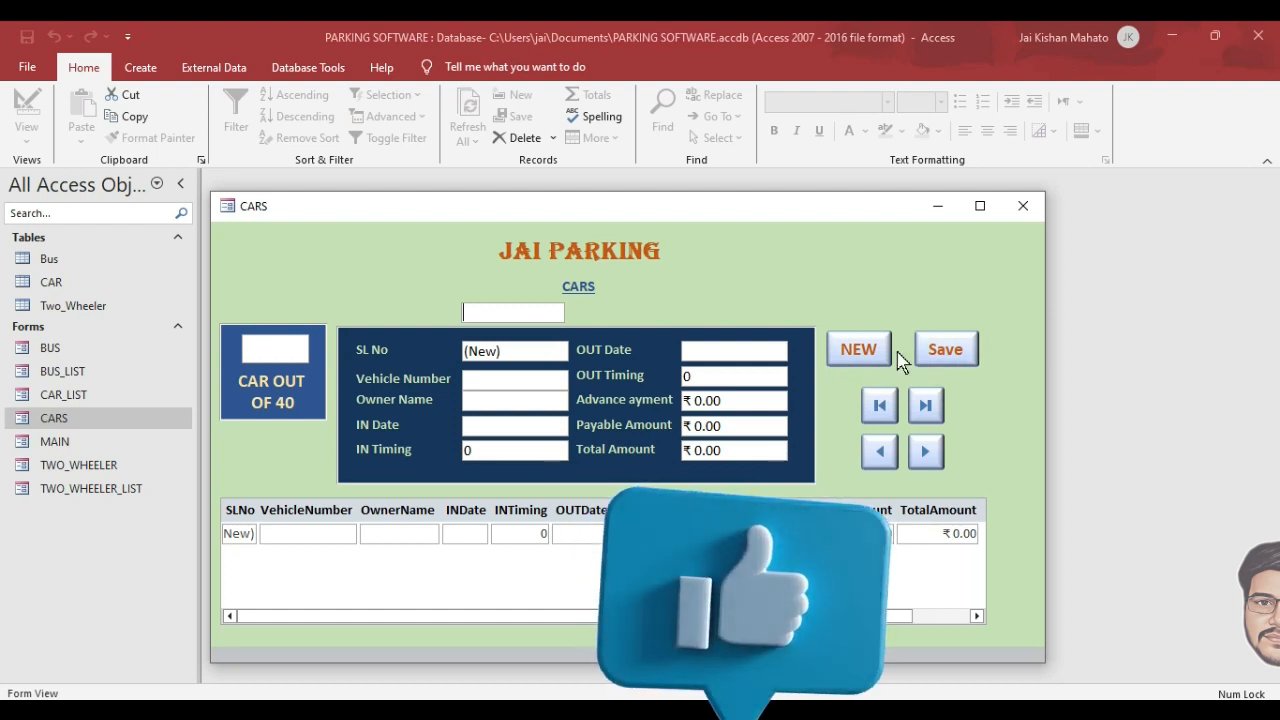
Bring the CARS form into design view and set the CAR OUT count box's Locked property to Yes.
right_click(672, 274)
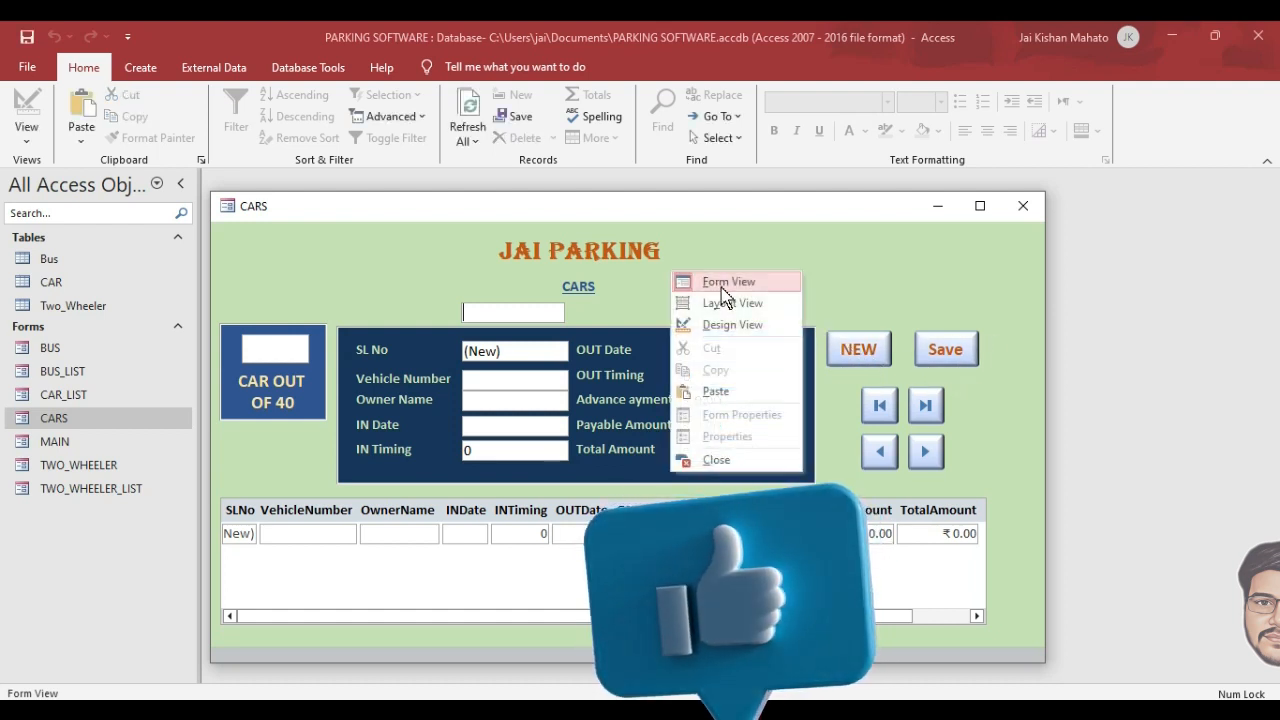
left_click(736, 325)
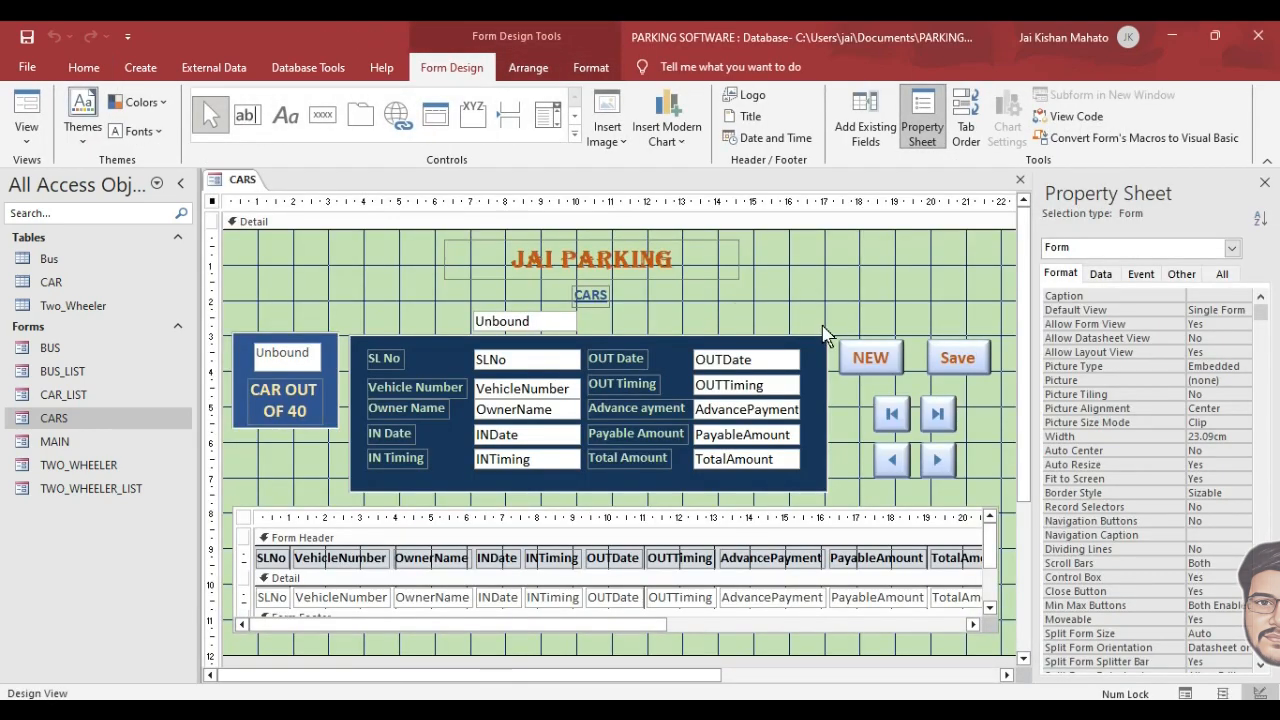
left_click(303, 357)
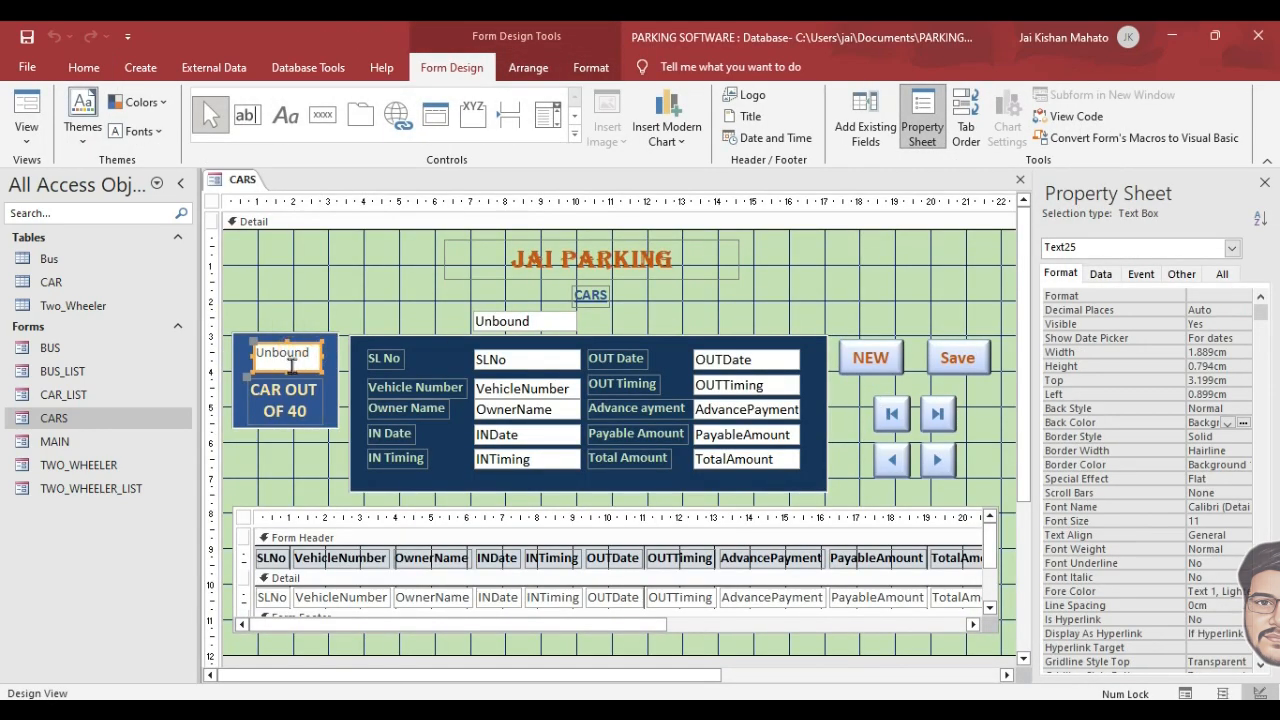
left_click(1181, 273)
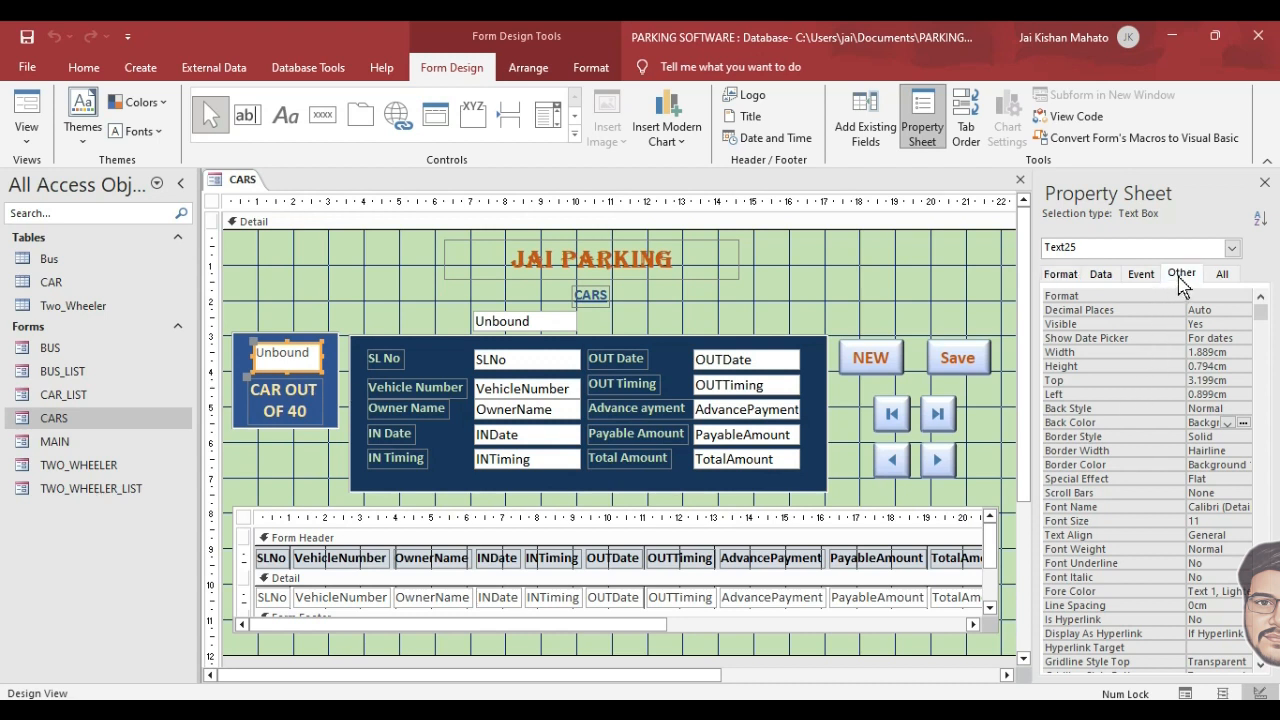
left_click(1102, 275)
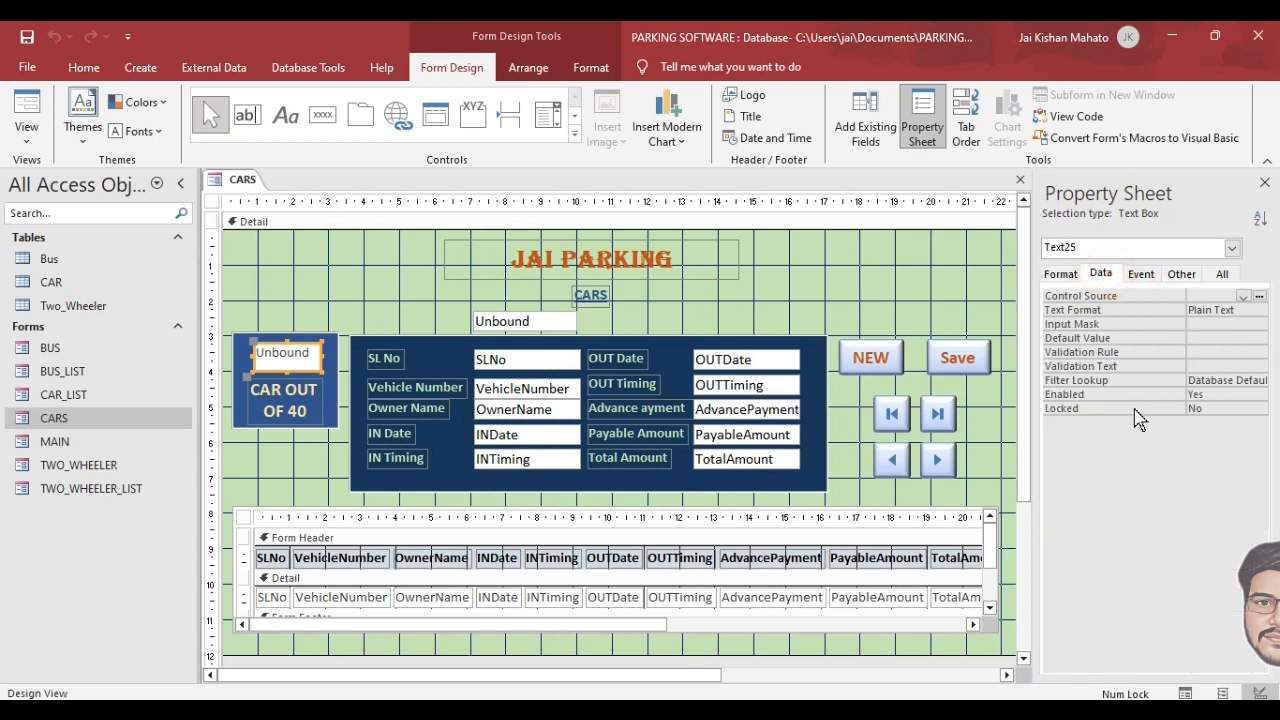
left_click(1225, 407)
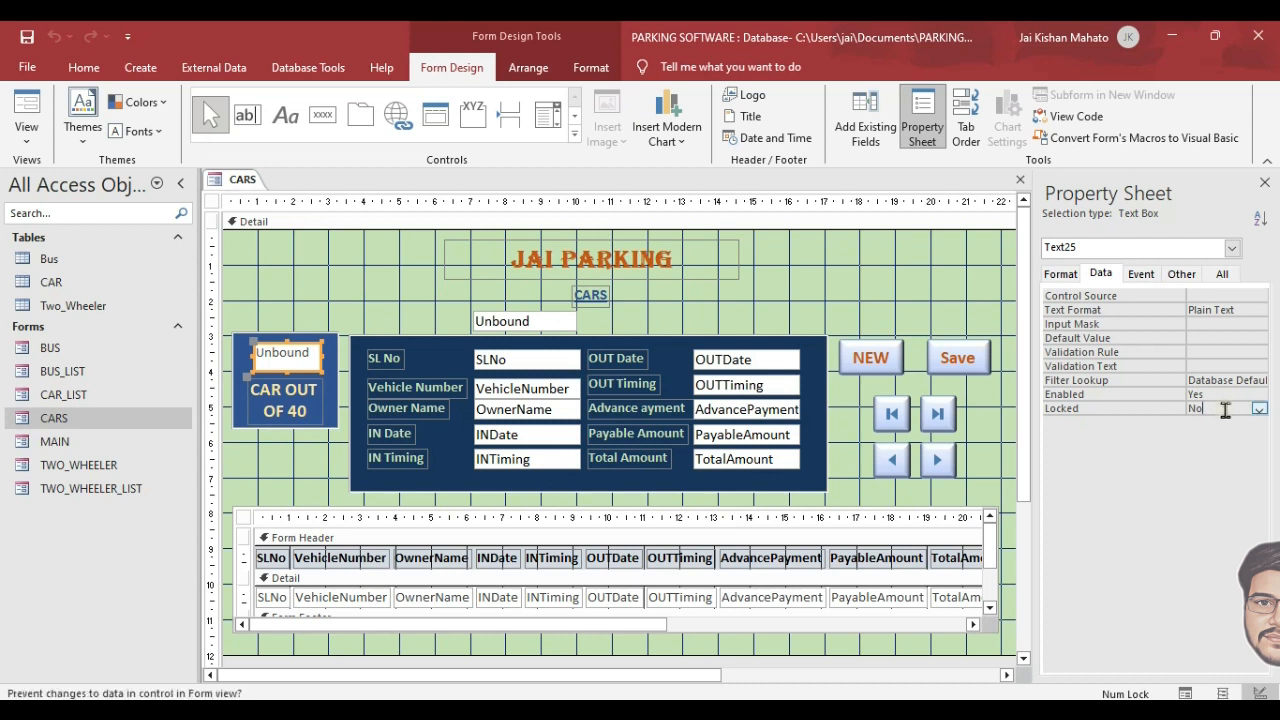
left_click(1259, 409)
left_click(1200, 421)
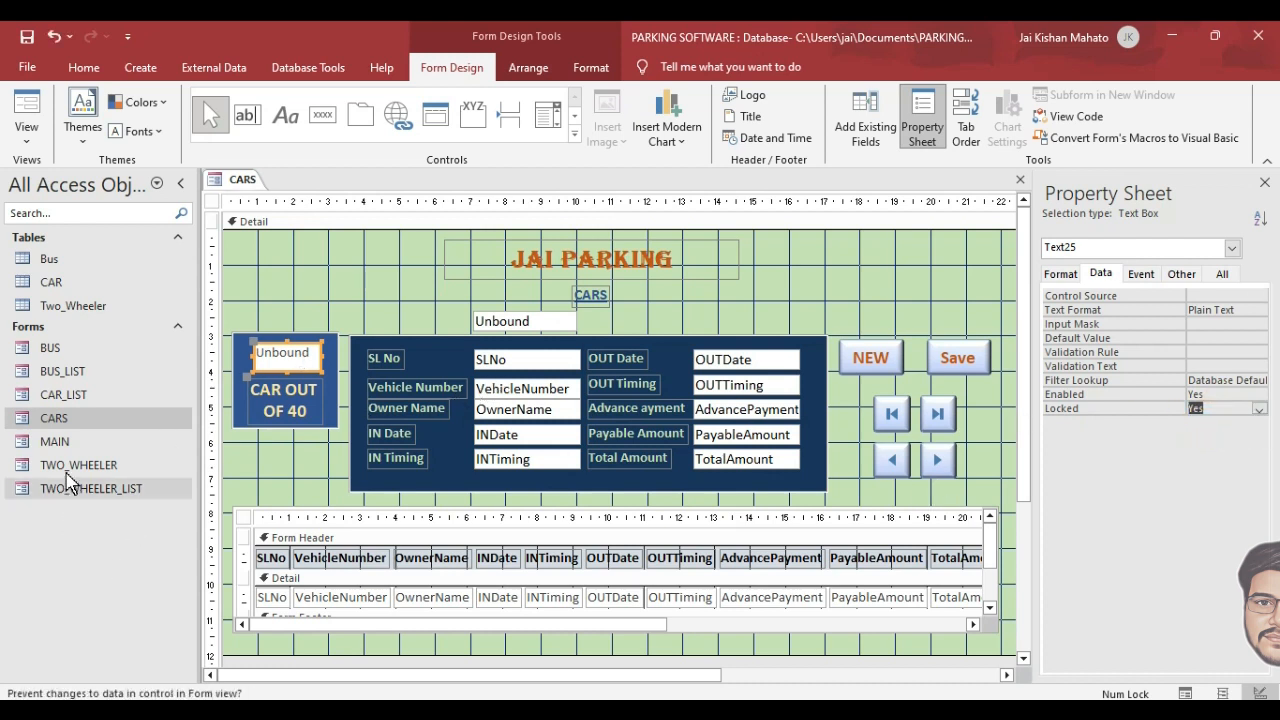
Open the BUS form in design view and set the BUS OUT count box's Locked property to Yes.
right_click(76, 352)
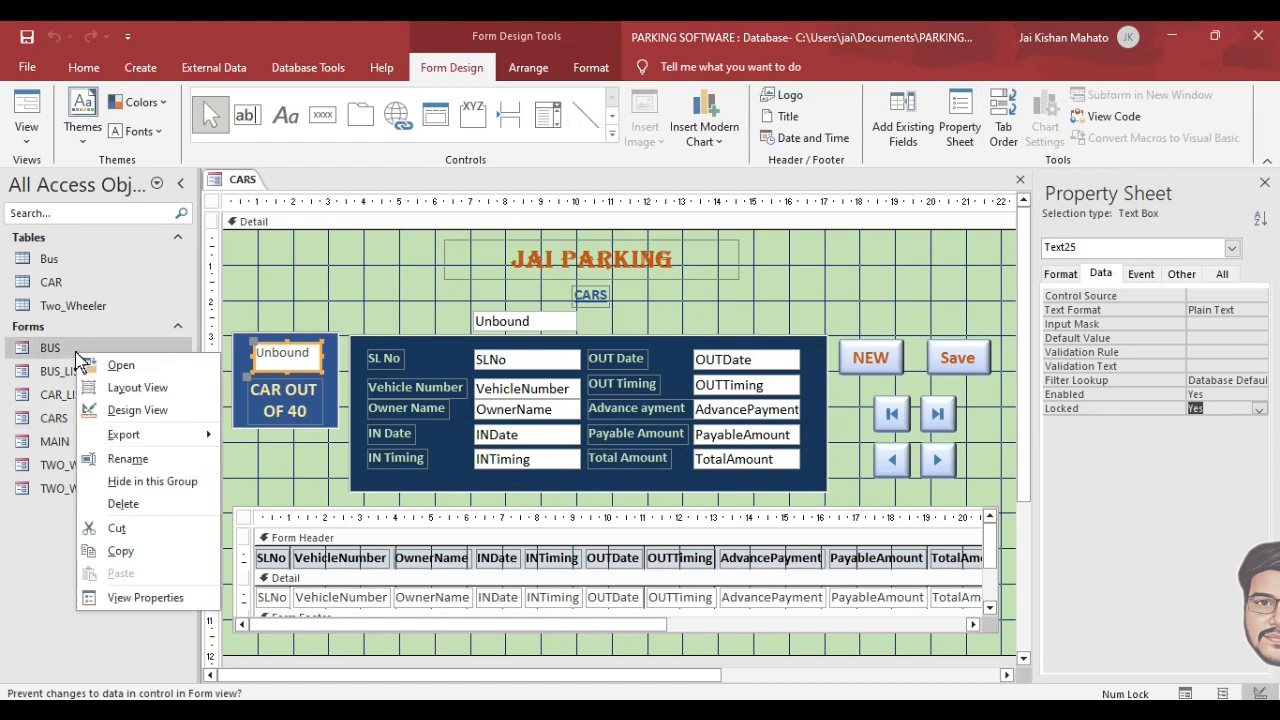
left_click(137, 410)
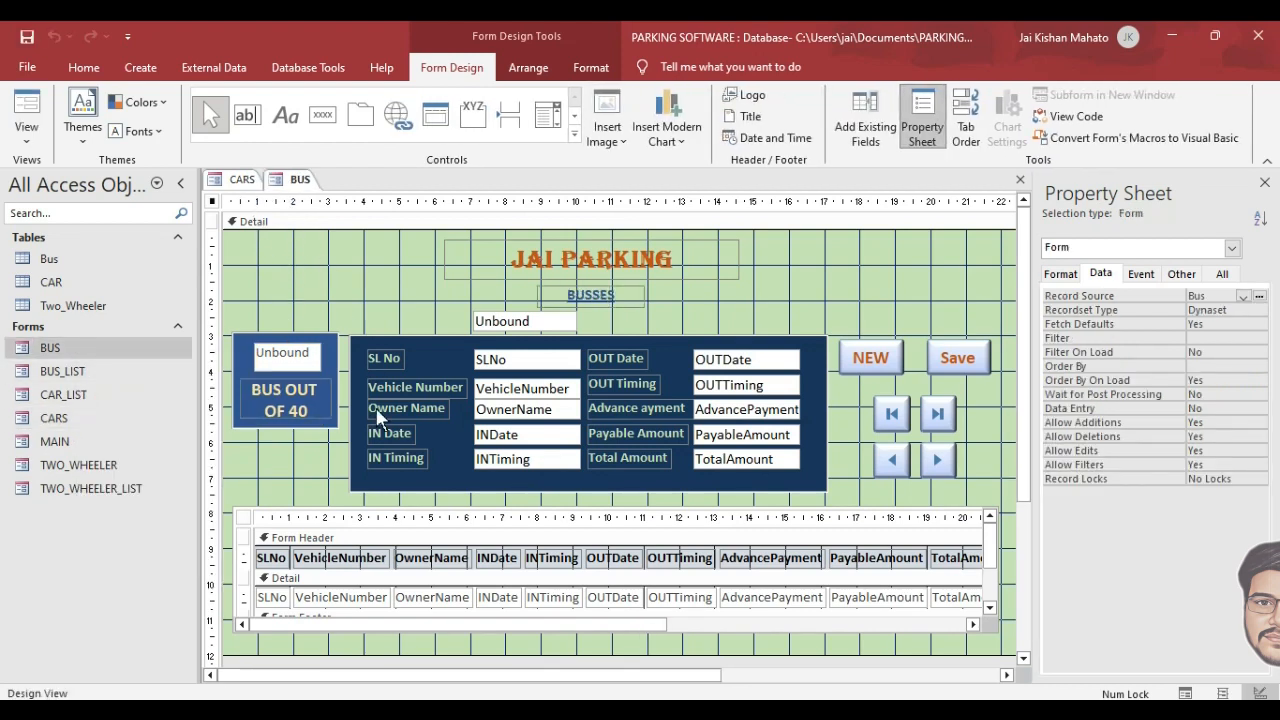
left_click(283, 354)
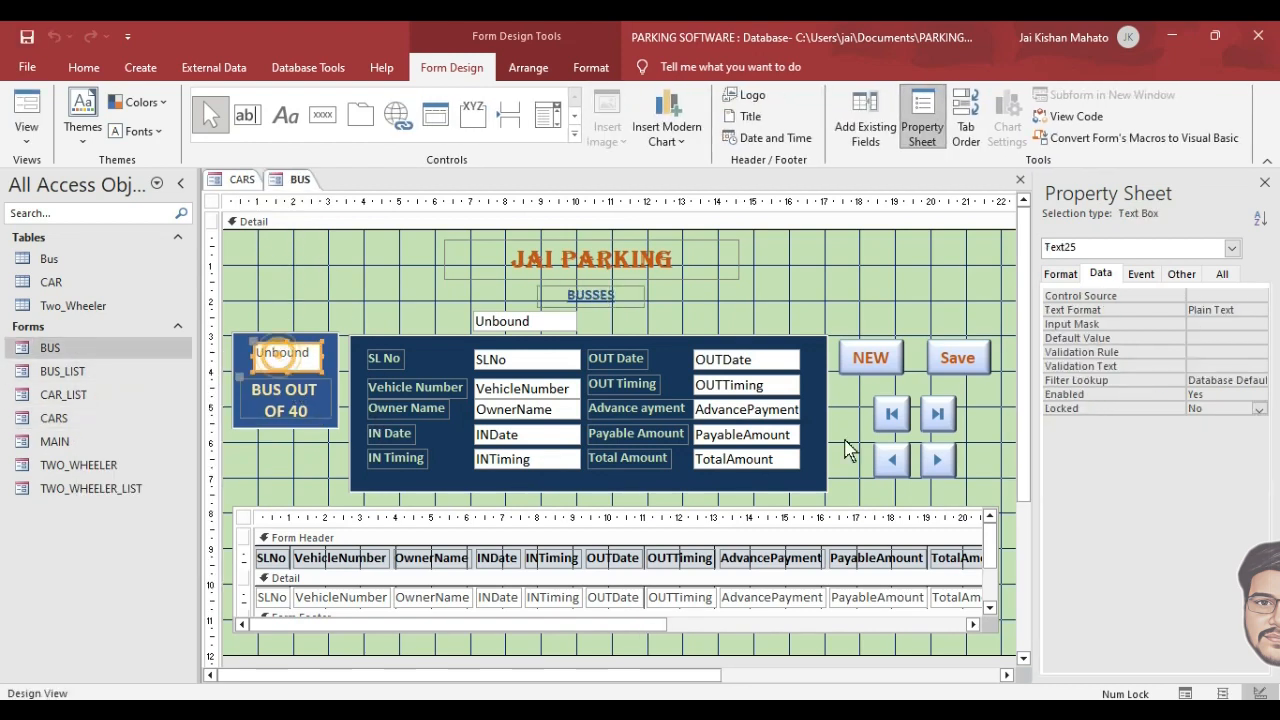
left_click(1215, 408)
left_click(1259, 409)
left_click(1219, 422)
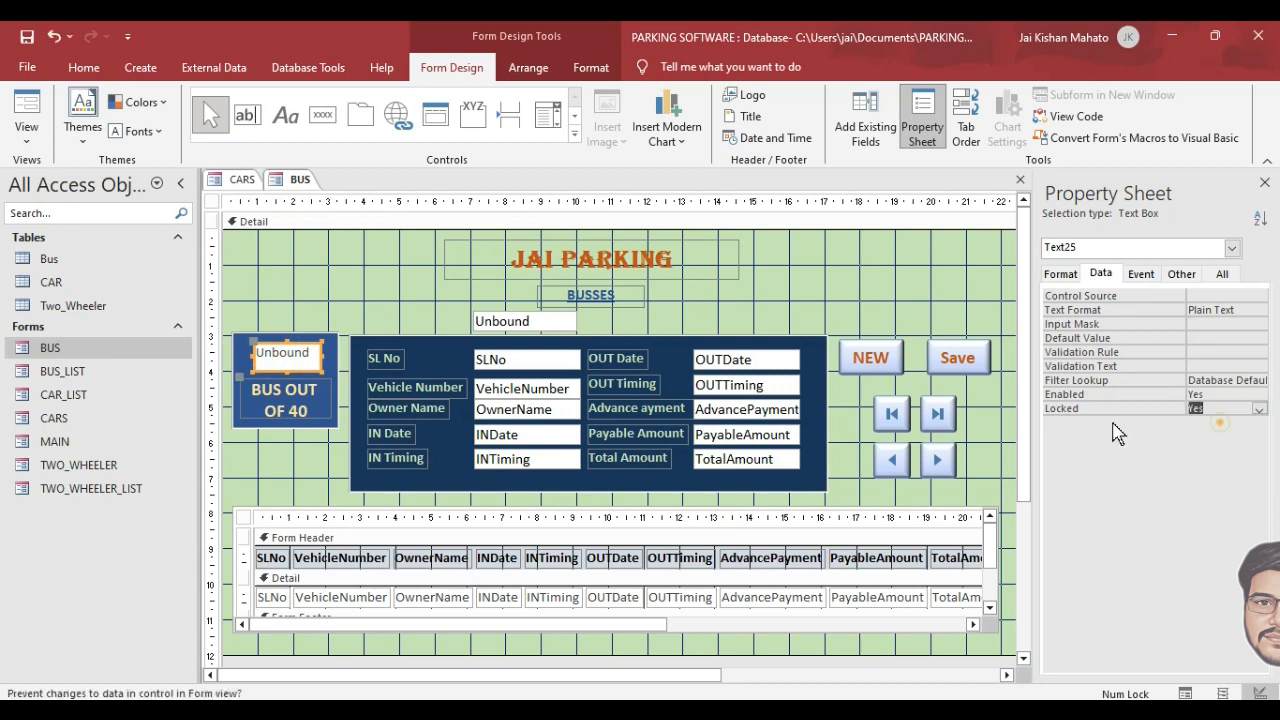
Open the TWO_WHEELER form in design view and set its count box's Locked property to Yes.
right_click(83, 465)
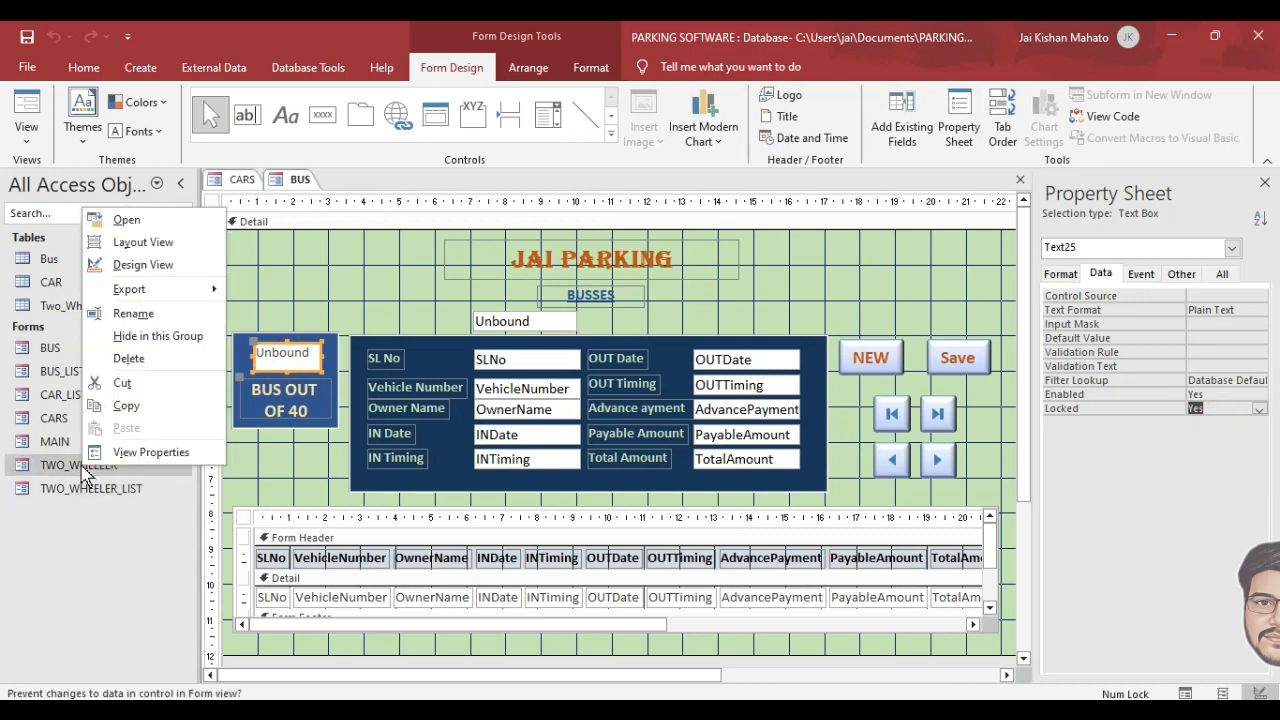
left_click(143, 264)
left_click(287, 350)
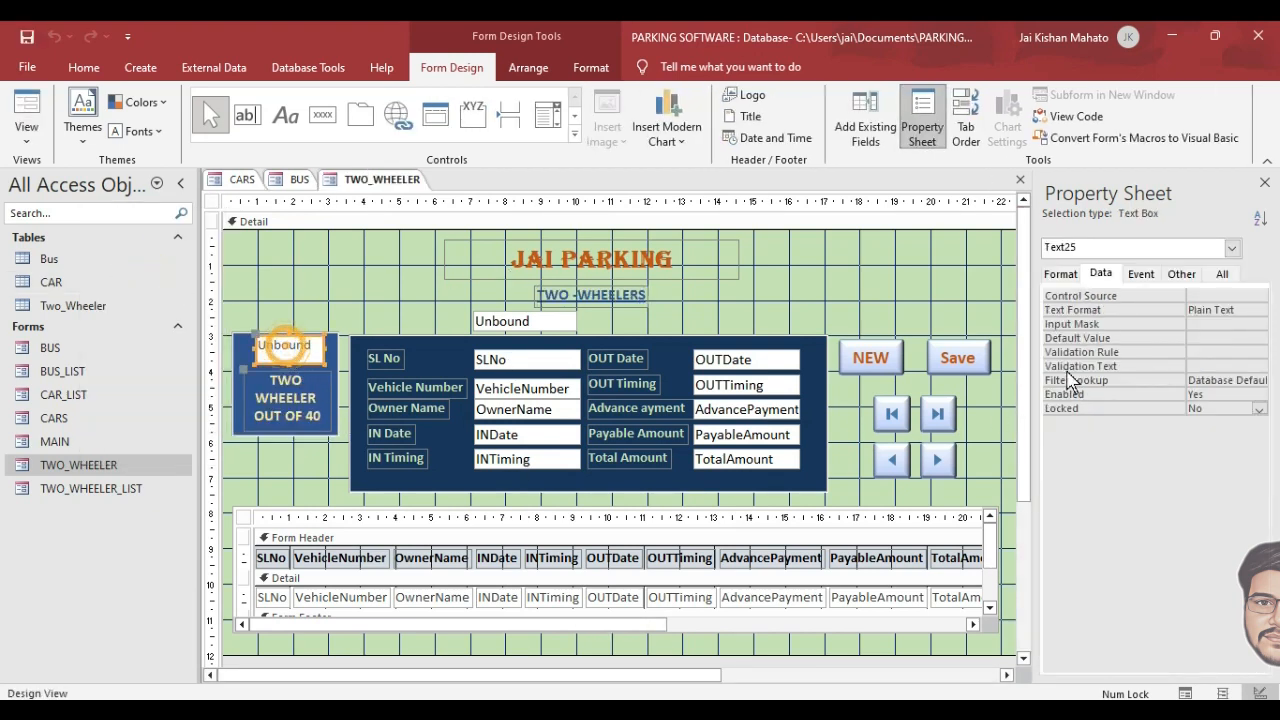
left_click(1260, 409)
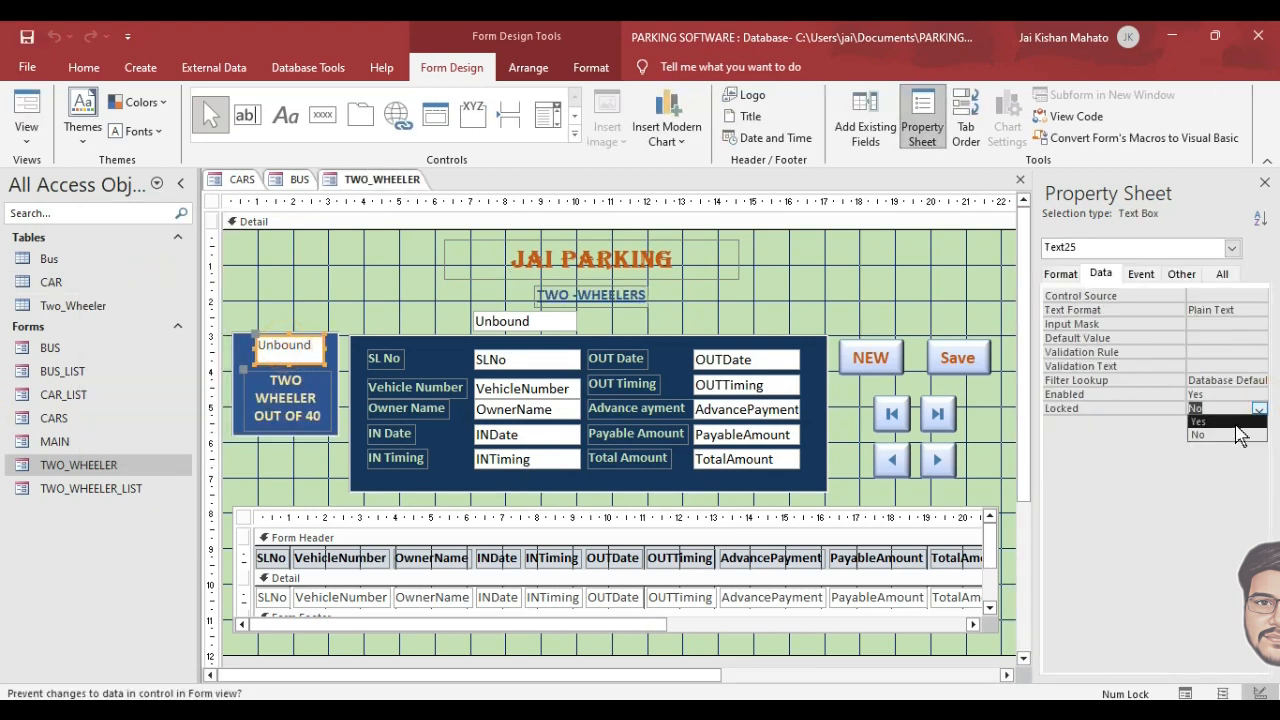
left_click(1198, 421)
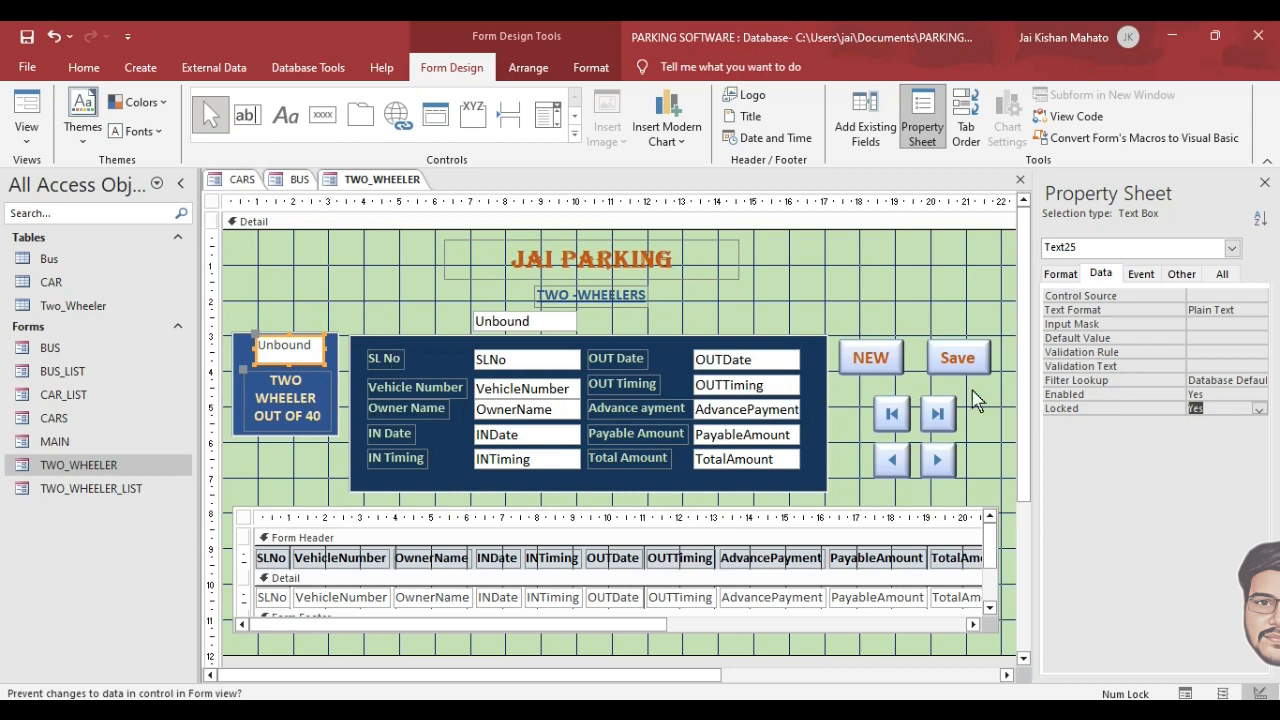
Build the control source =DCount("*","two_wheeler","IsNull(OUTDATE) = TRUE") for the count box on the TWO_WHEELER form.
left_click(1199, 297)
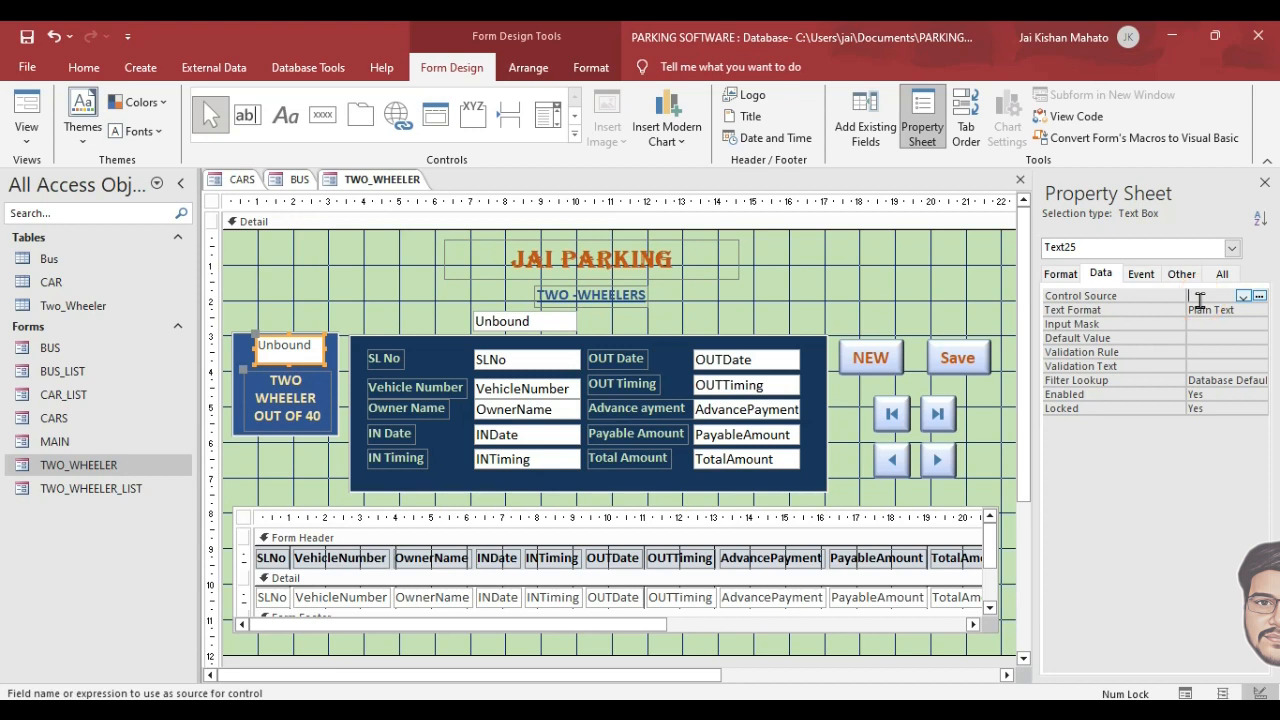
left_click(1260, 296)
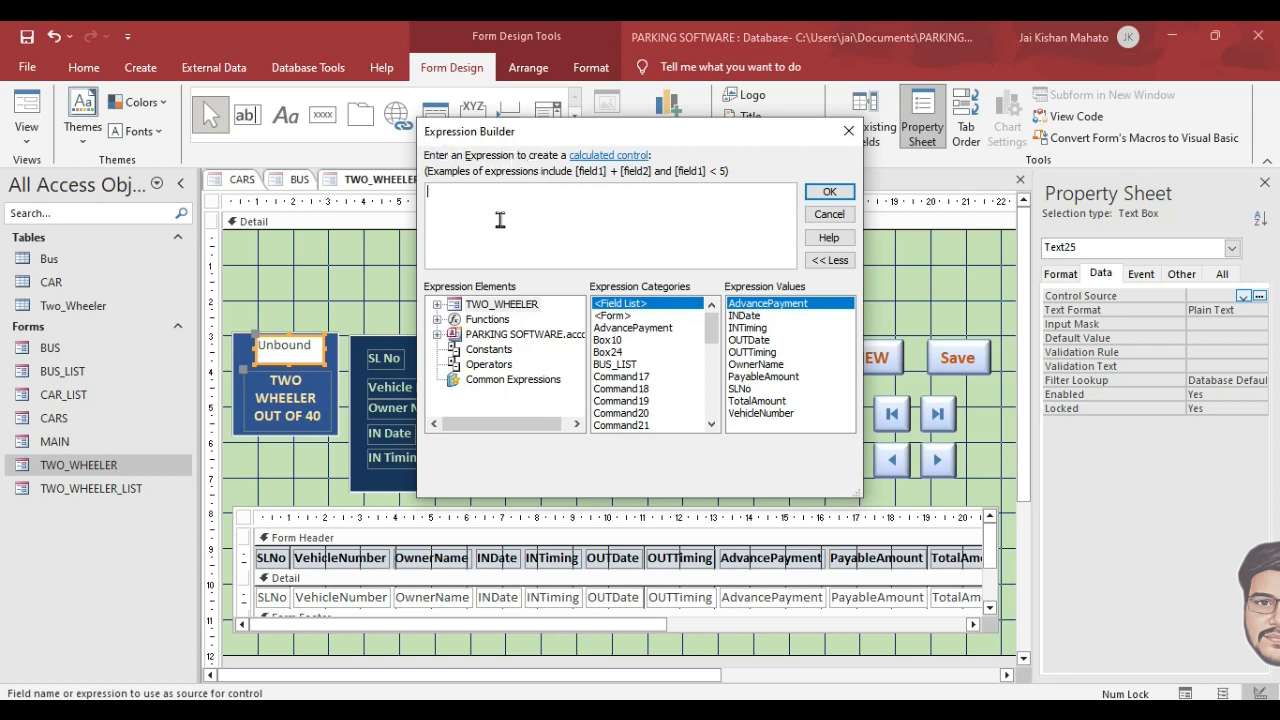
type("=DCount(\"*\",\"two_wheeler\",\"IsNull(OUTDATE) = TRUE\")")
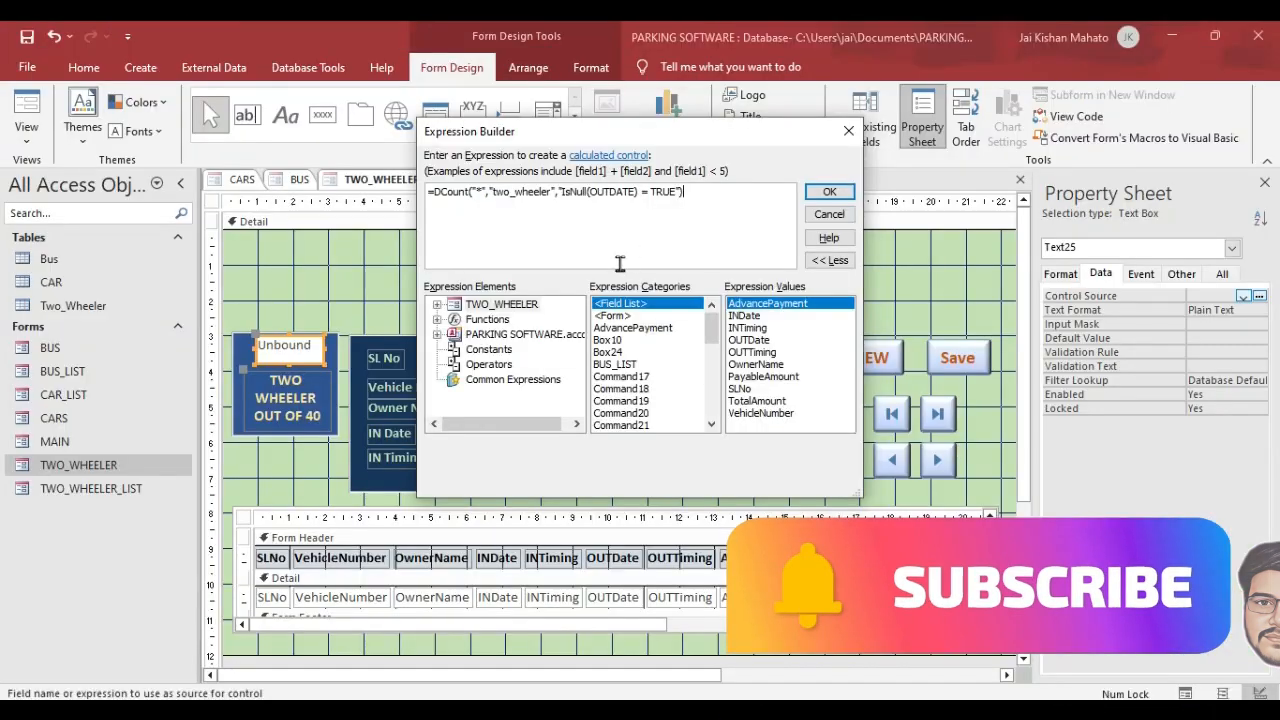
left_click(829, 192)
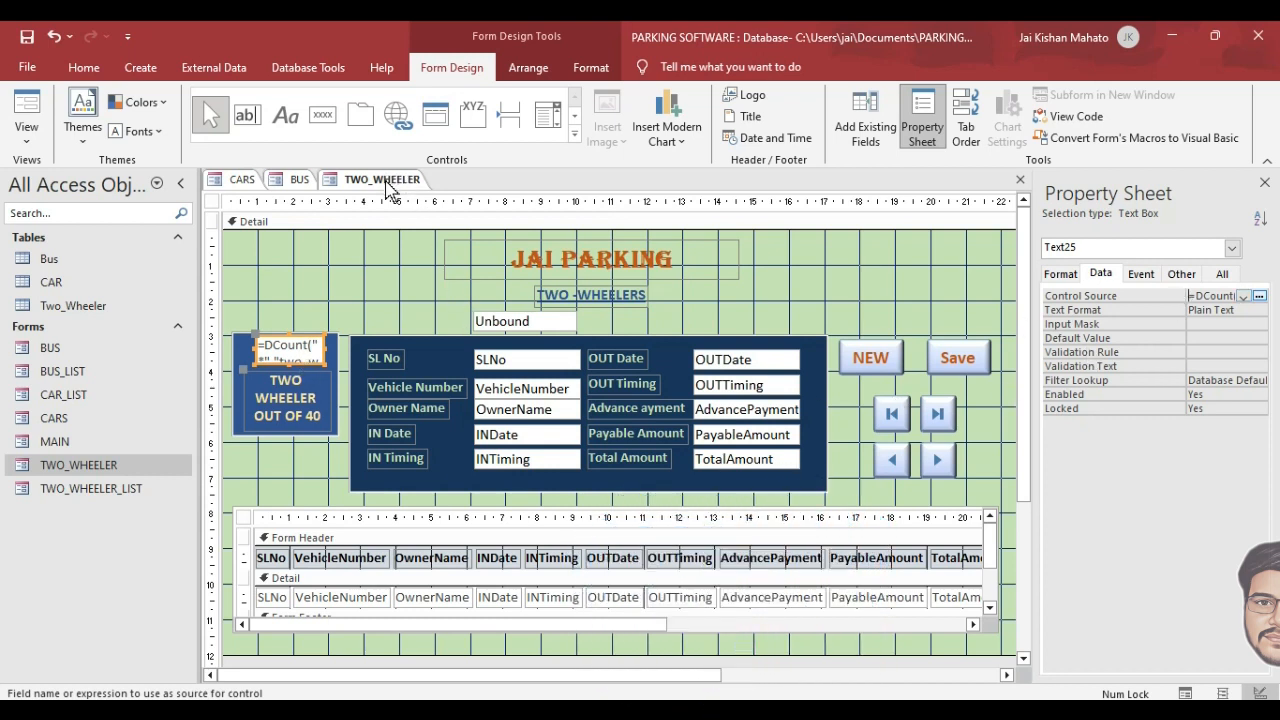
On the BUS form, build the count box's control source as =DCount("*","Bus","IsNull(OUTDATE) = TRUE").
left_click(298, 179)
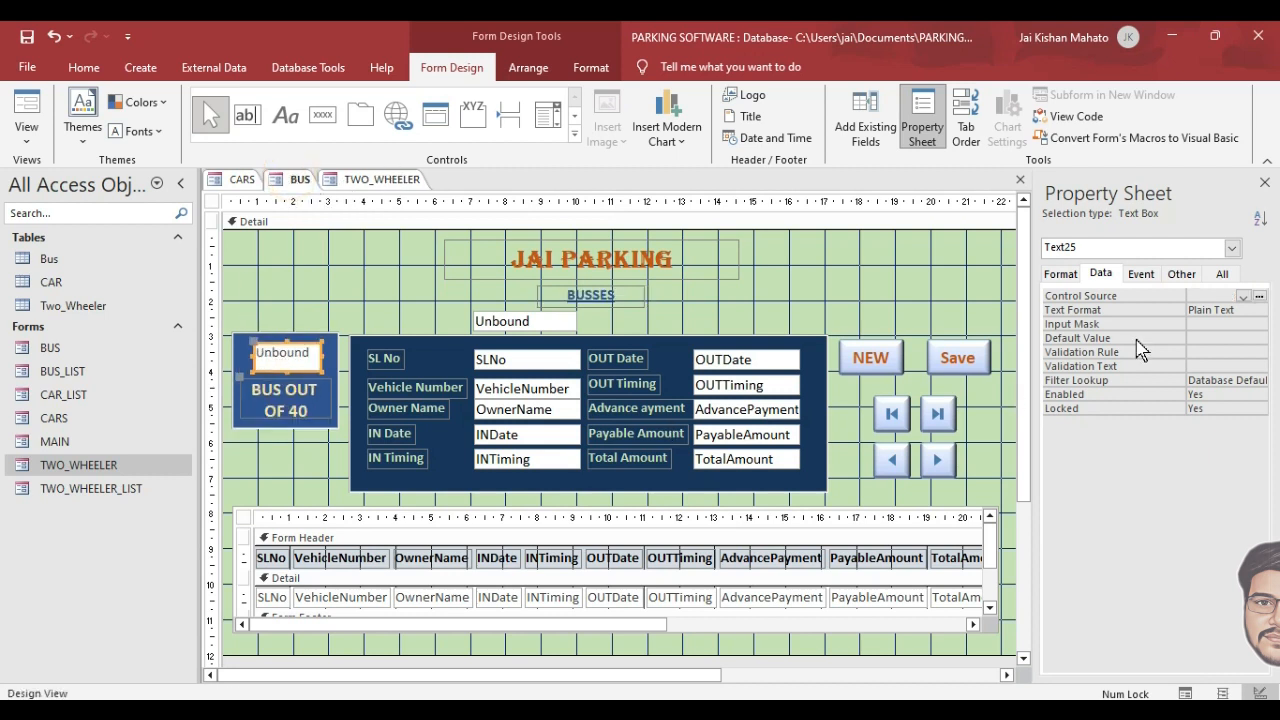
left_click(1192, 298)
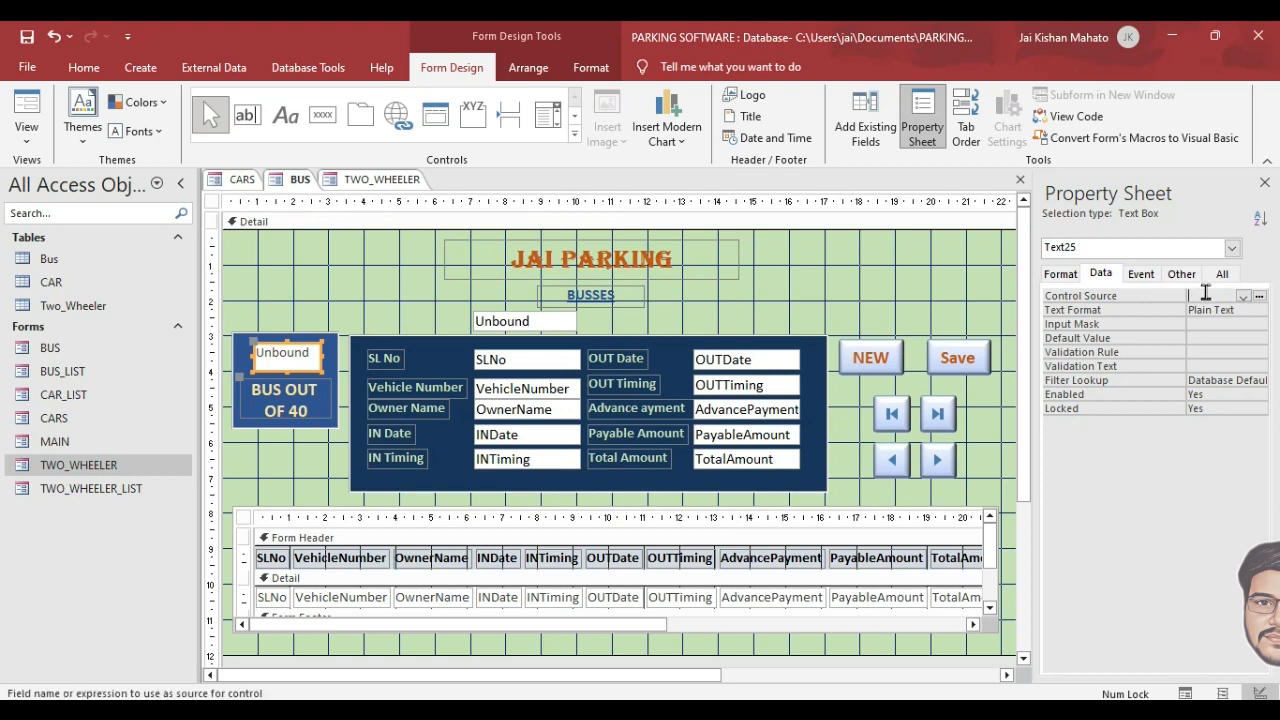
left_click(1260, 296)
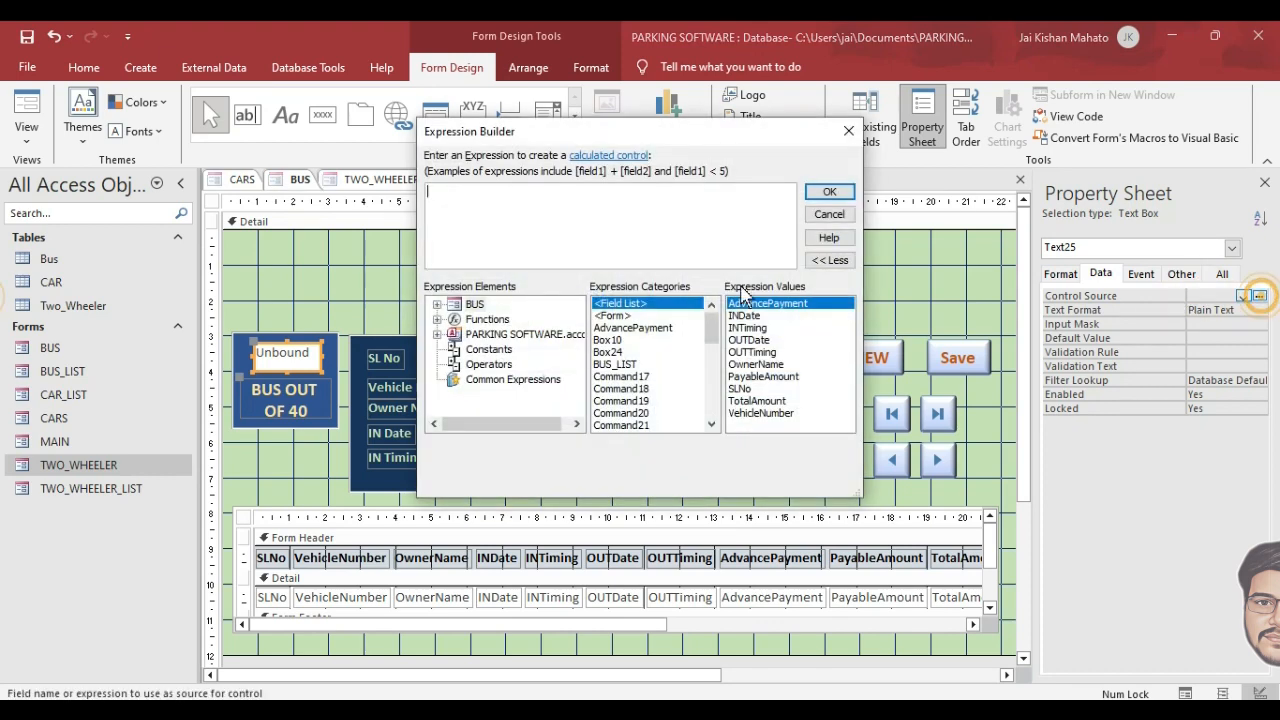
type("=DCount(\"*\",\"cars\",\"IsNull(OUTDATE) = TRUE\")")
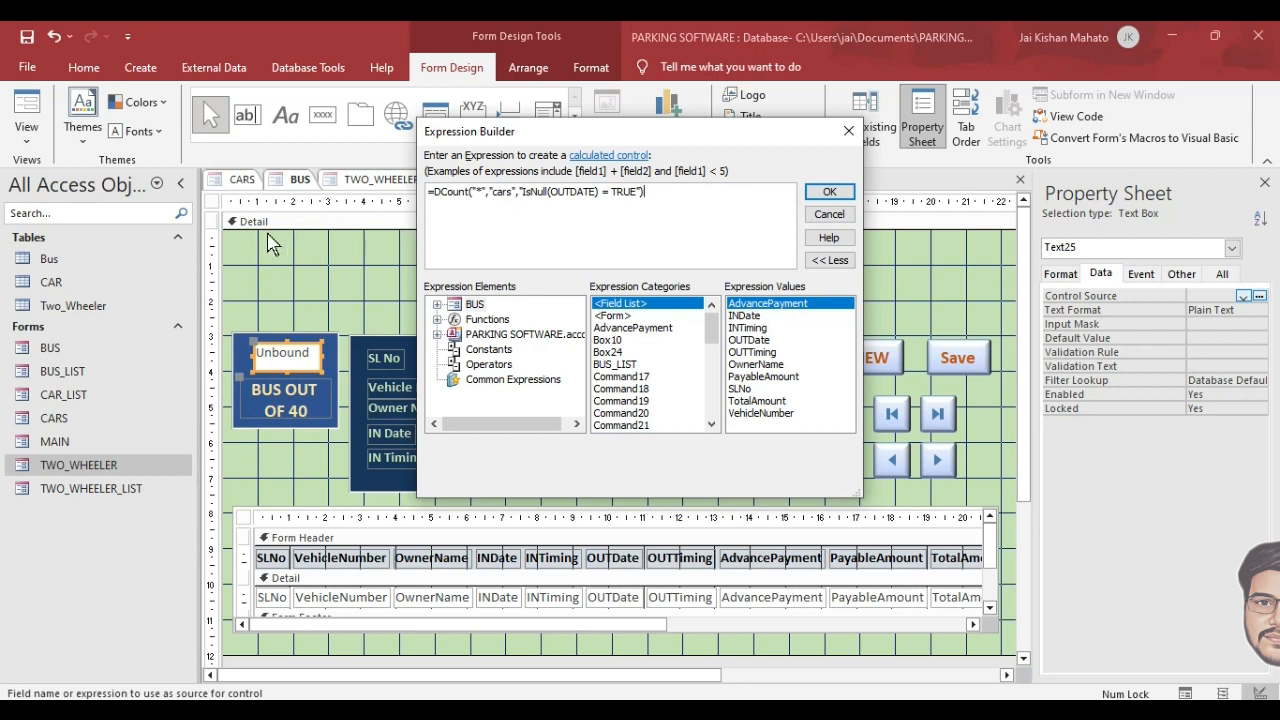
double_click(511, 191)
key("BackSpace")
type("B")
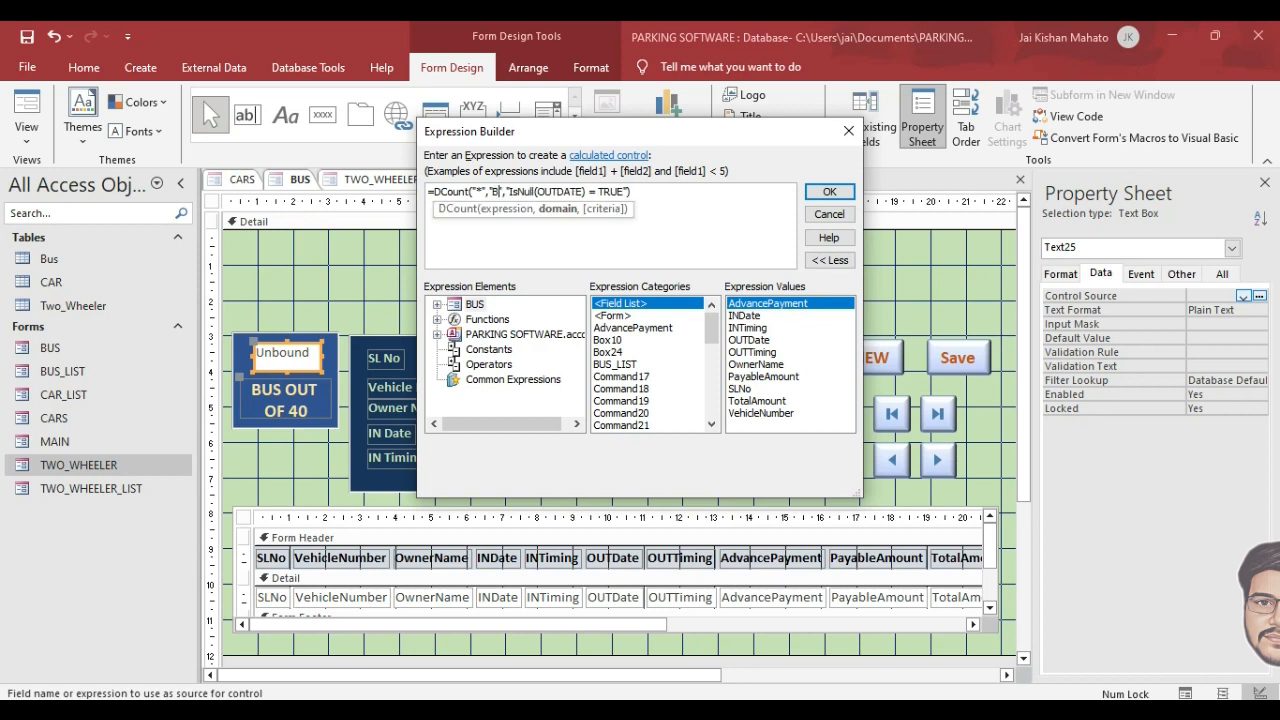
type("us")
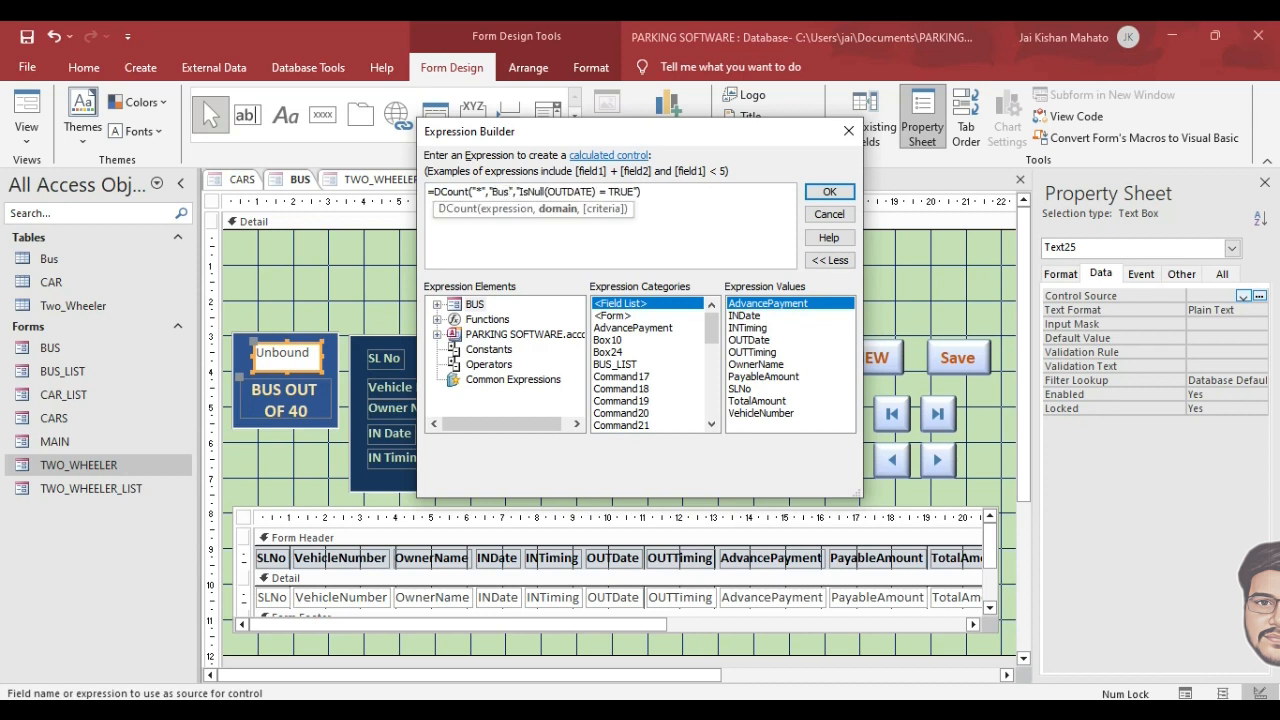
left_click(650, 207)
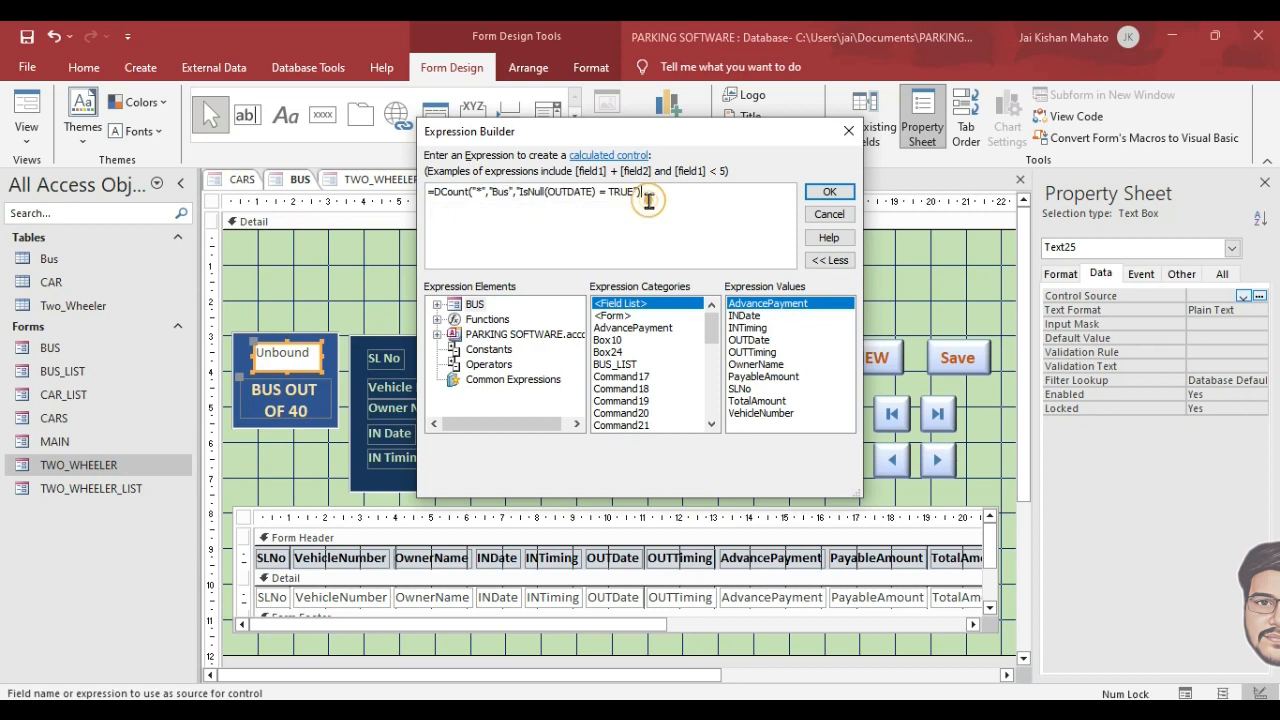
left_click(830, 192)
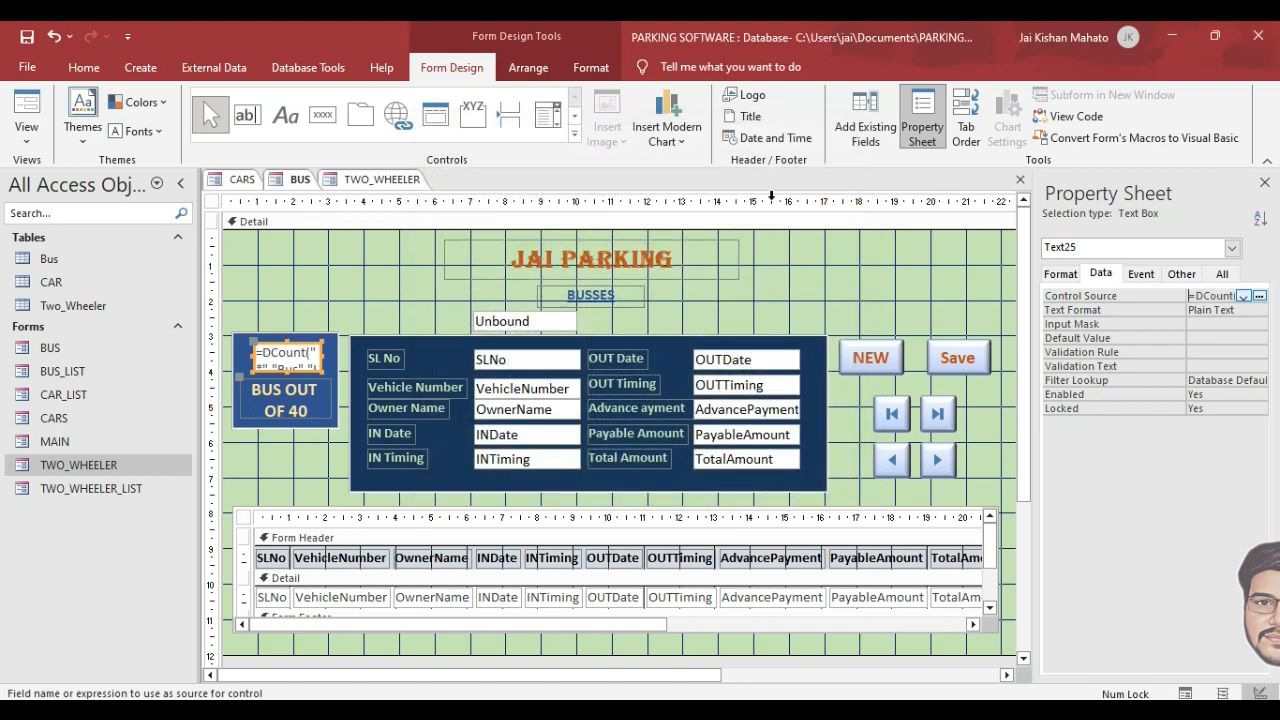
On the CARS form, set the count box's control source to =DCount("*","cars","IsNull(OUTDATE) = TRUE").
left_click(242, 179)
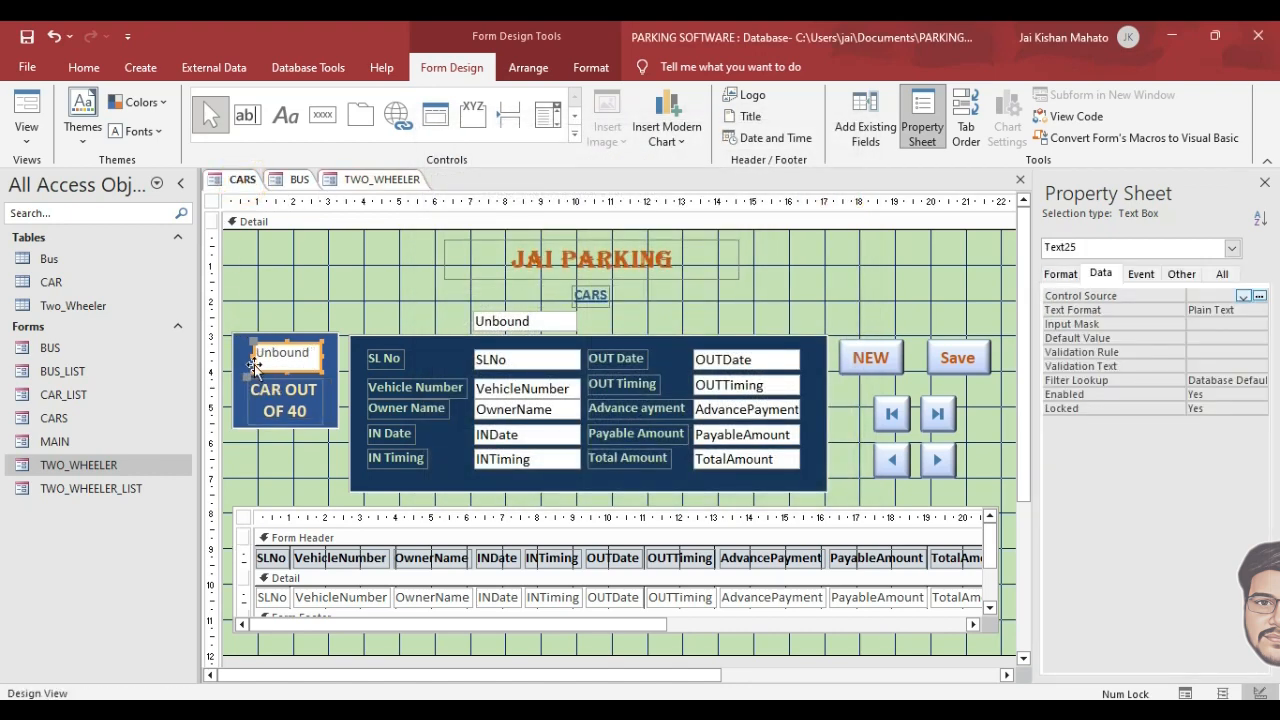
left_click(1259, 296)
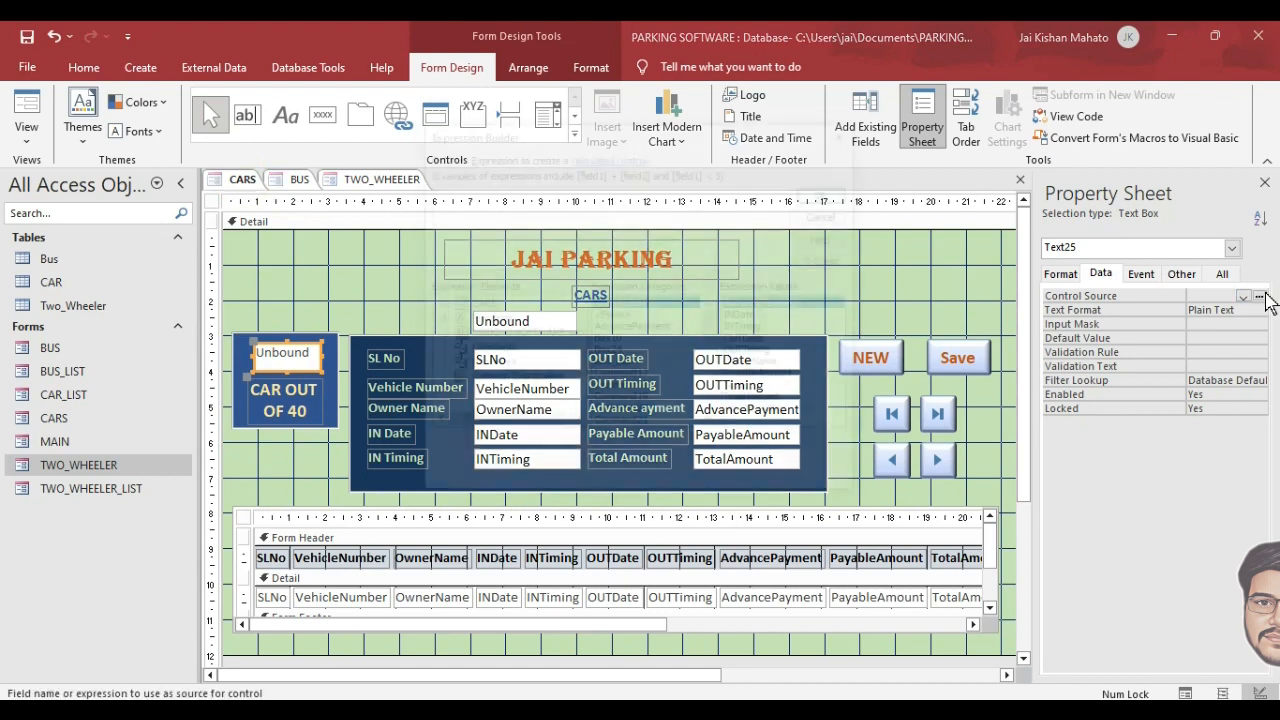
type("=DCount(\"*\",\"cars\",\"IsNull(OUTDATE) = TRUE\")")
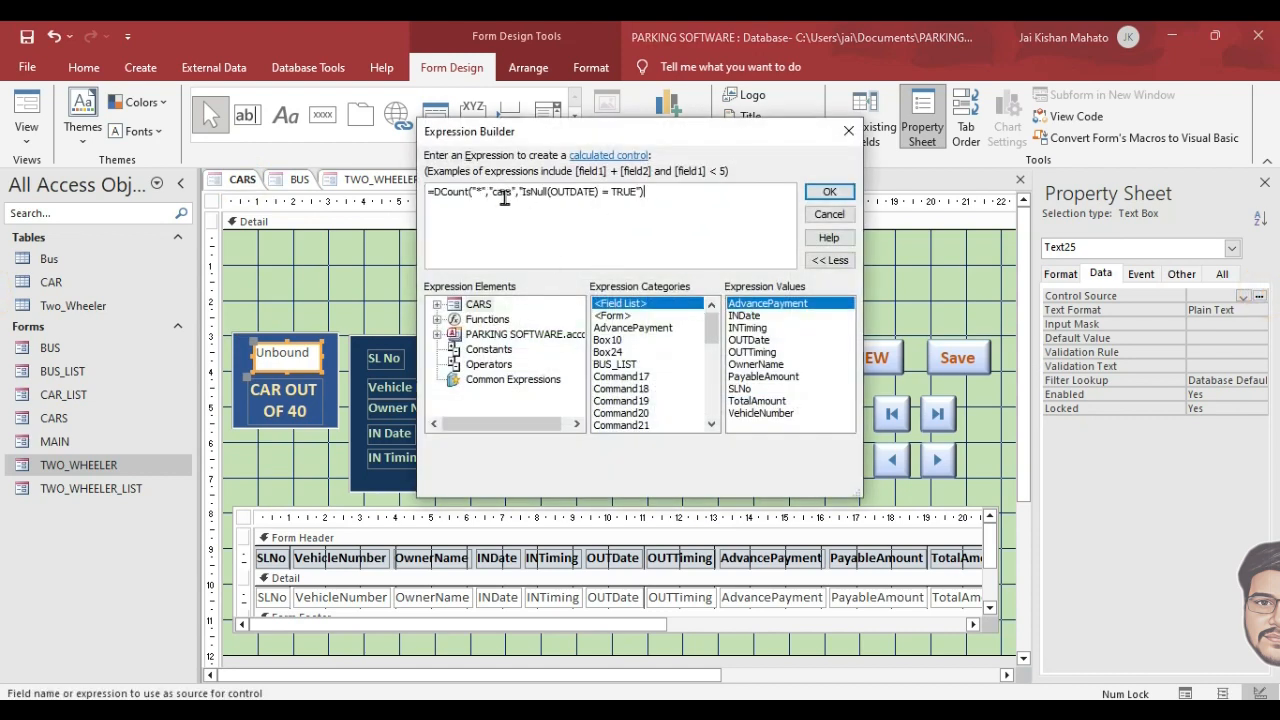
left_click(828, 193)
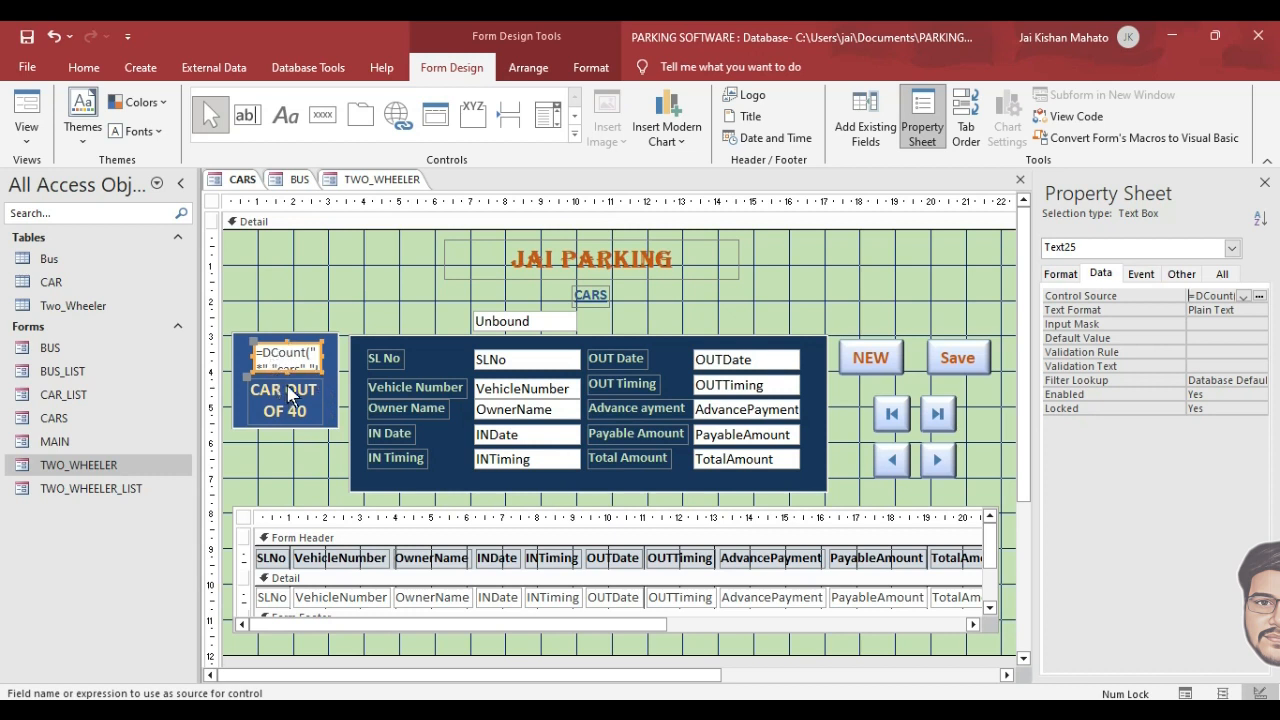
Rename the unbound search text box under the CARS heading to txtsearch.
left_click(560, 322)
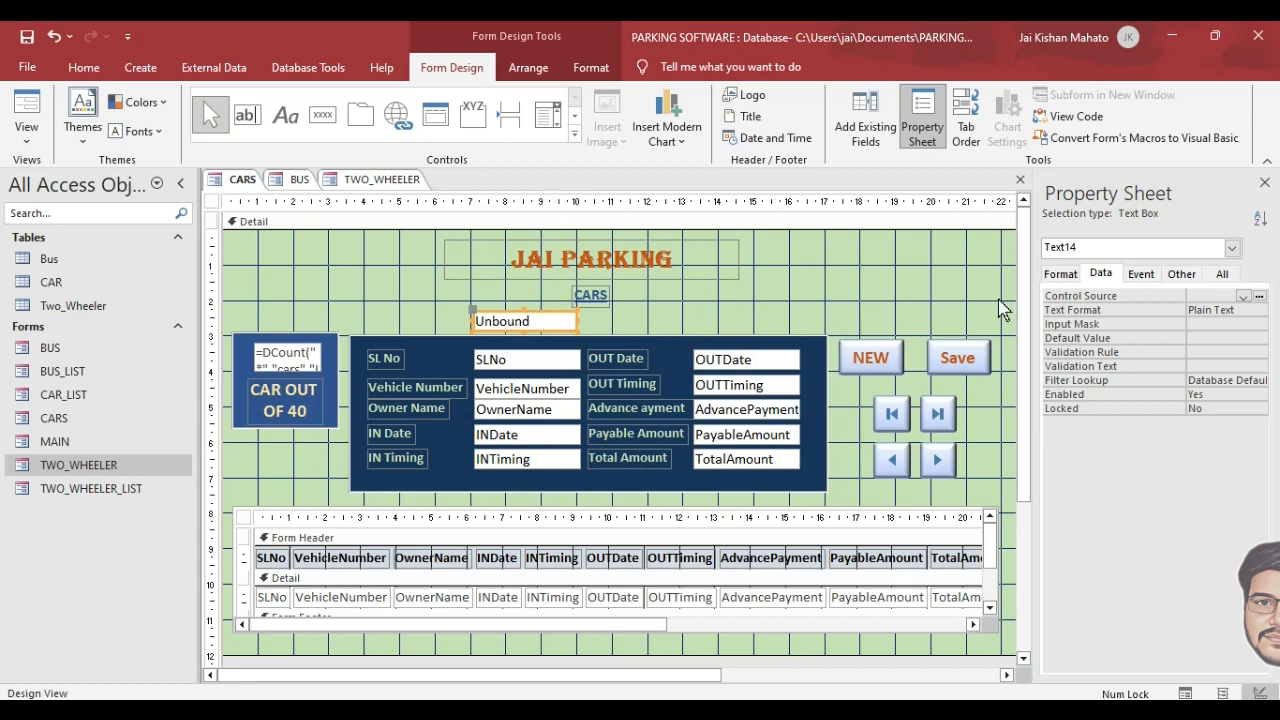
left_click(1222, 274)
scroll(1210, 340, "down", 10)
scroll(1210, 340, "up", 10)
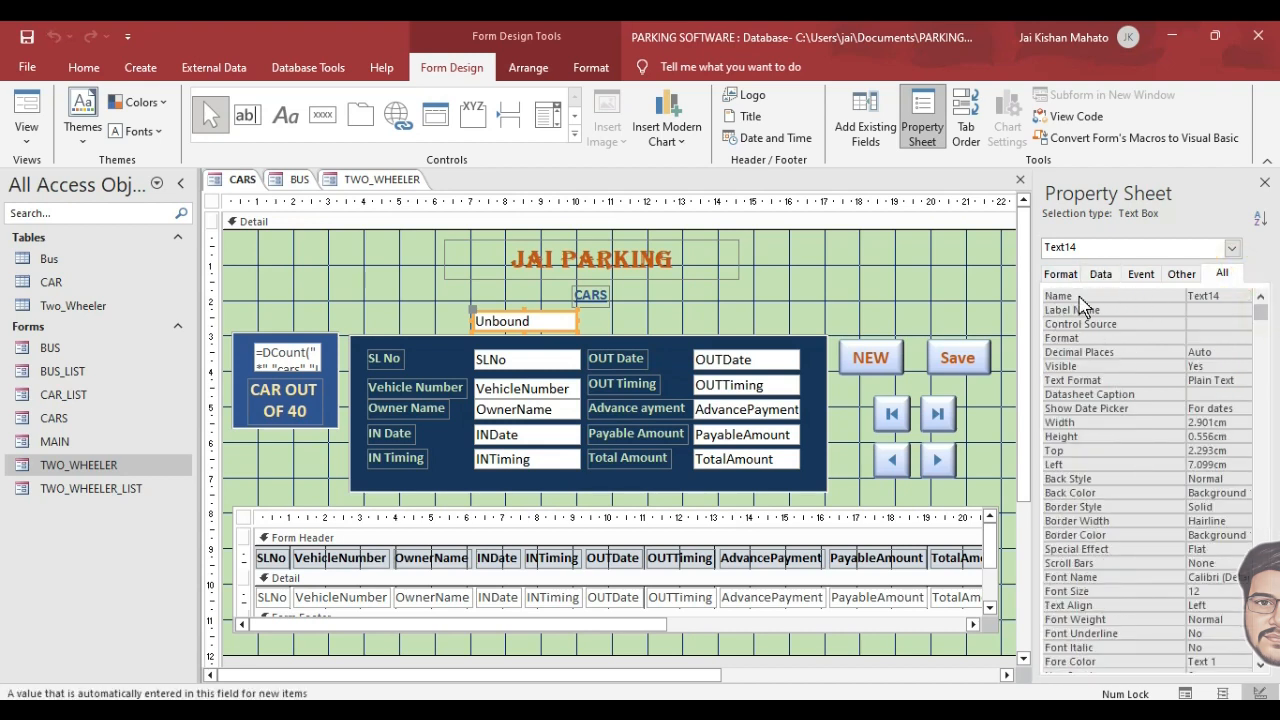
double_click(1215, 295)
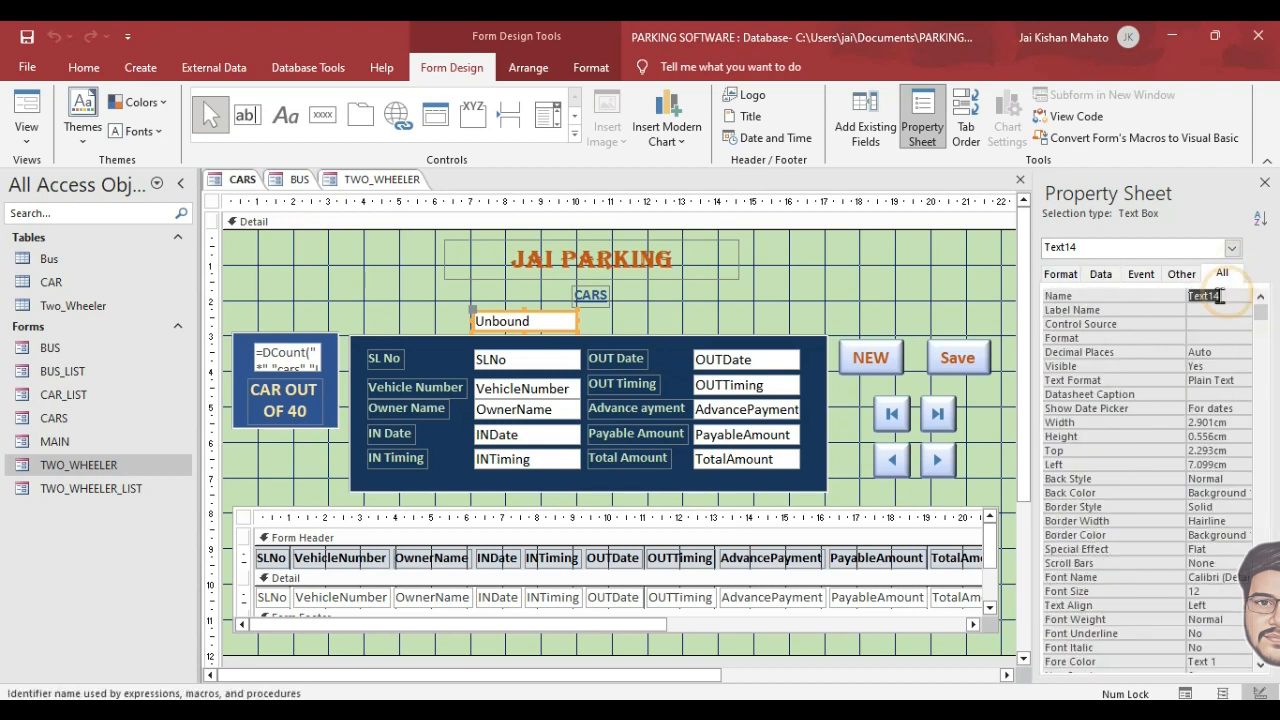
type("txtsearch")
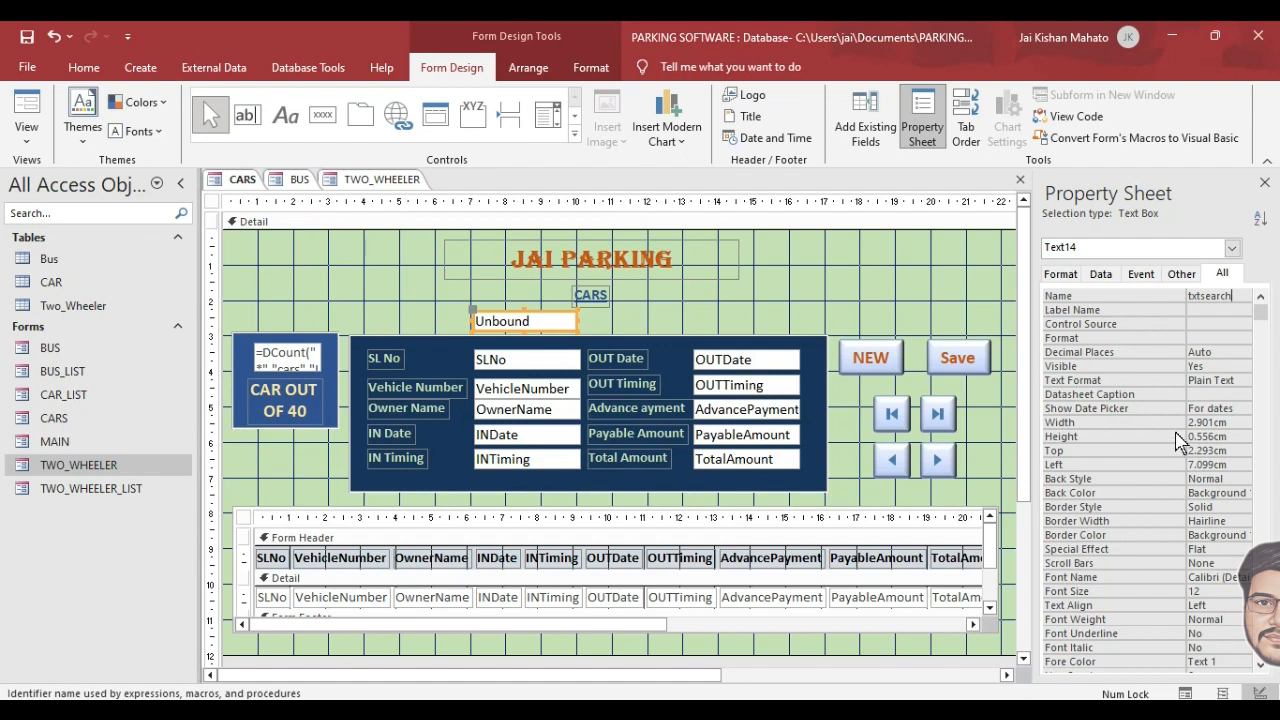
left_click(1186, 479)
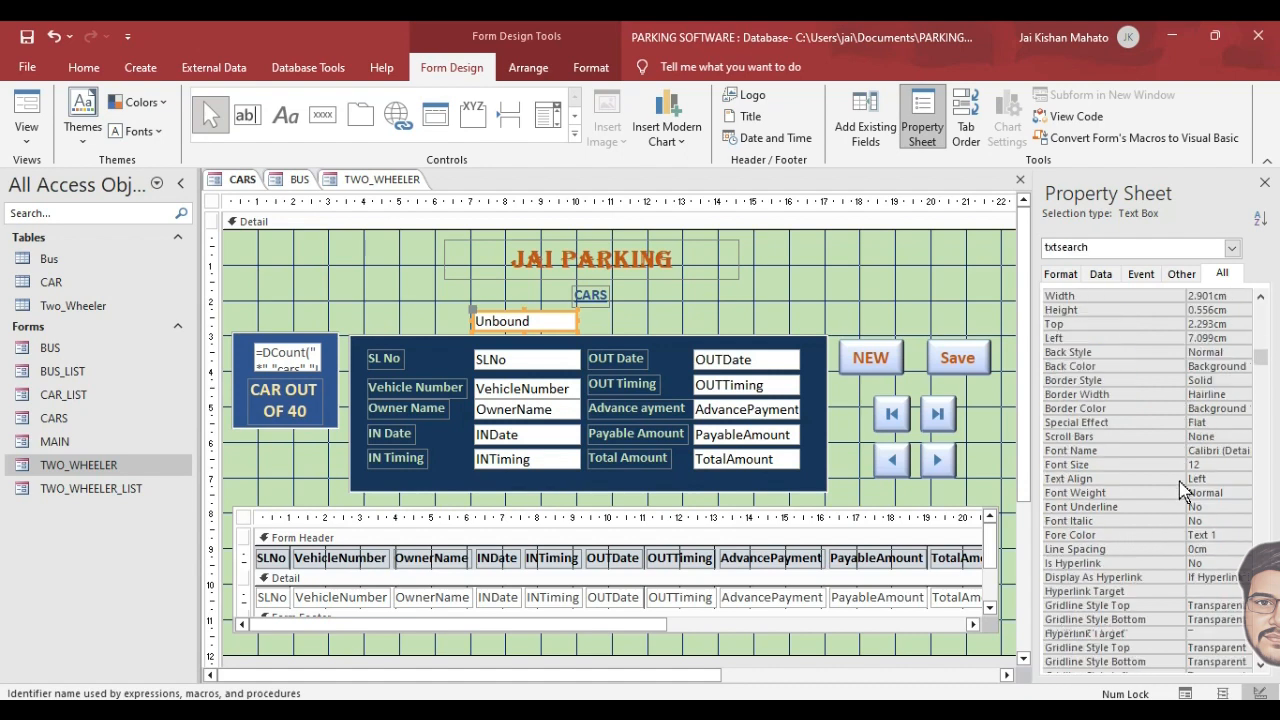
Give the txtsearch box the default value "SEARCH HERE" using the Expression Builder.
left_click(1100, 274)
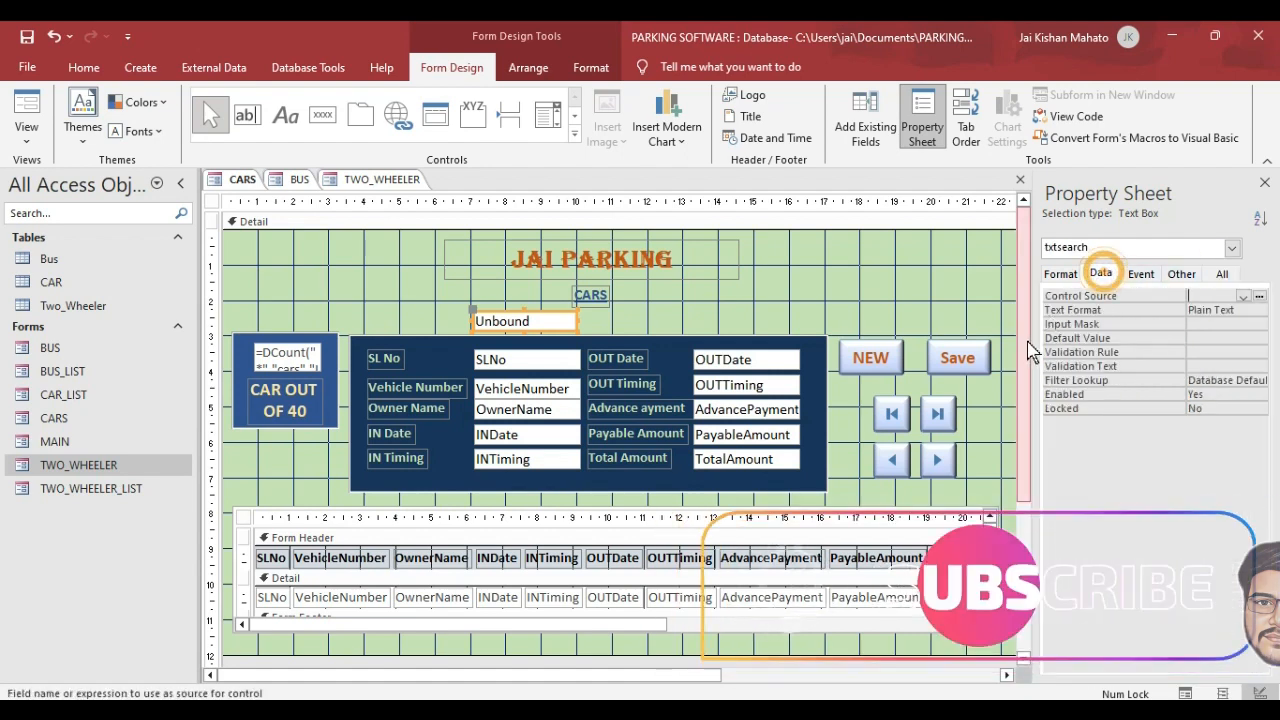
left_click(1210, 338)
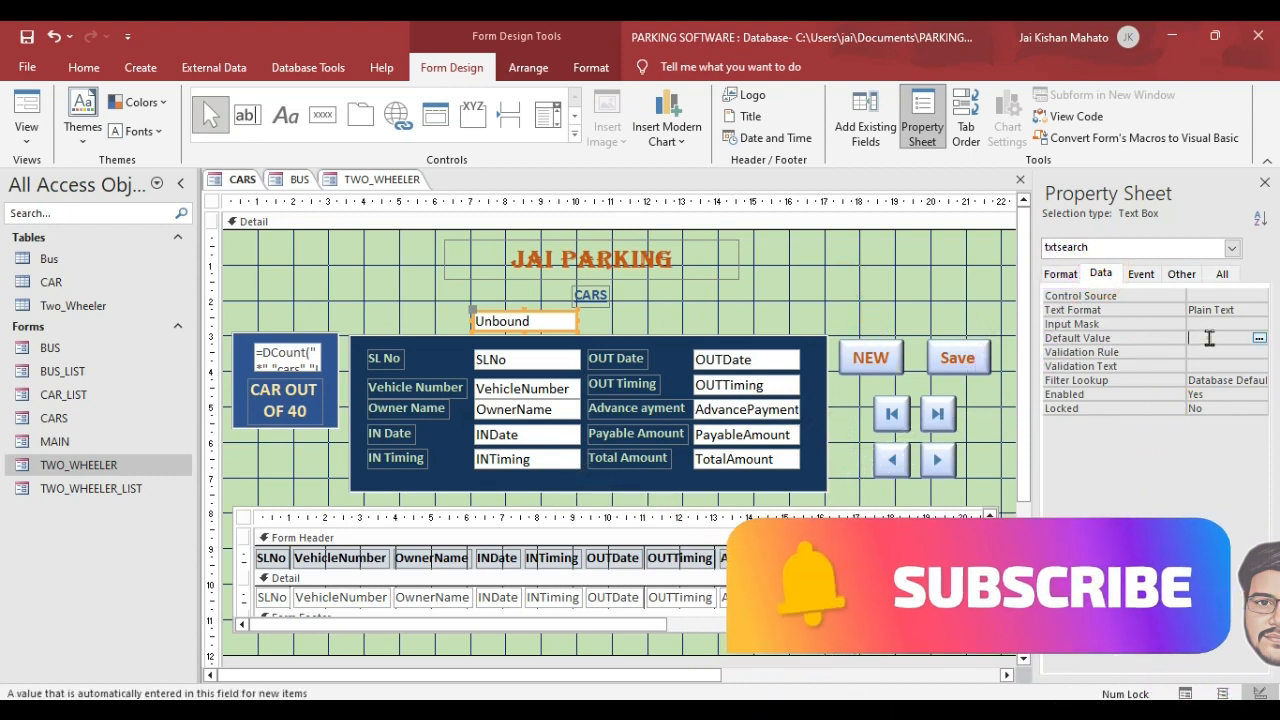
left_click(1259, 339)
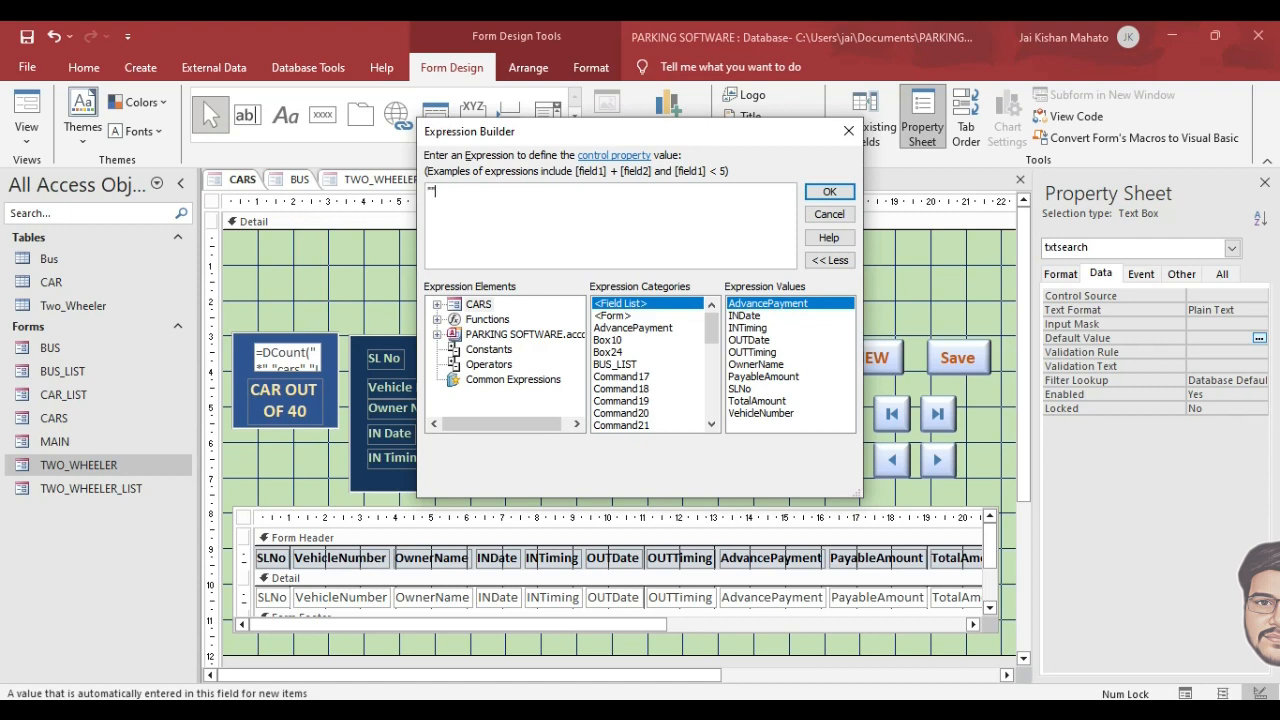
type("\"SEARCH HERE\"")
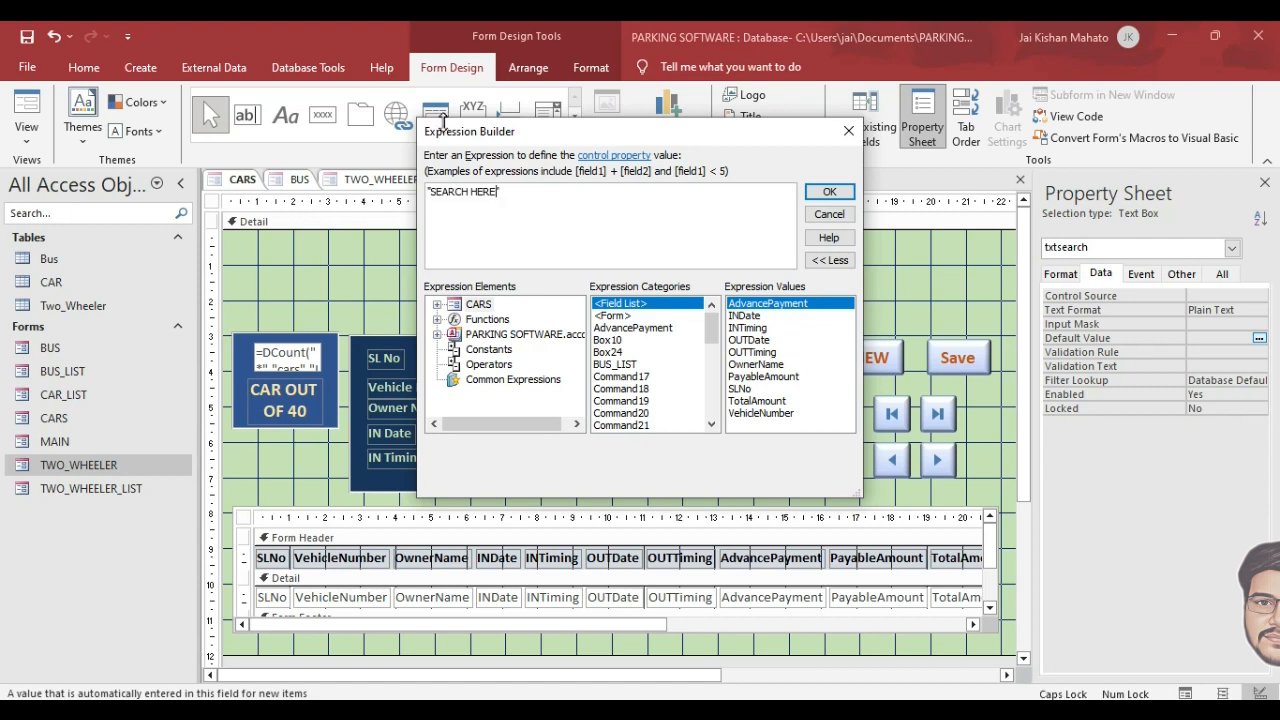
left_click(829, 191)
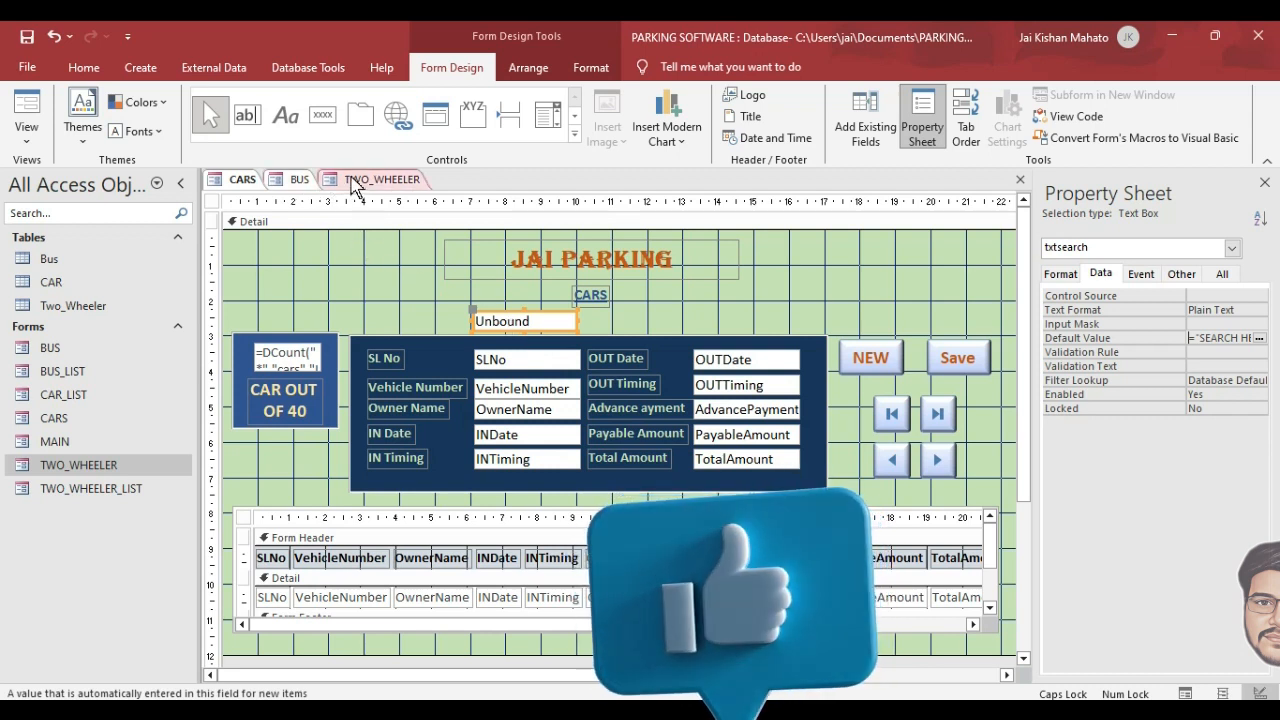
Assign an event procedure to the After Update event of txtsearch on the CARS form and open its code.
left_click(1141, 275)
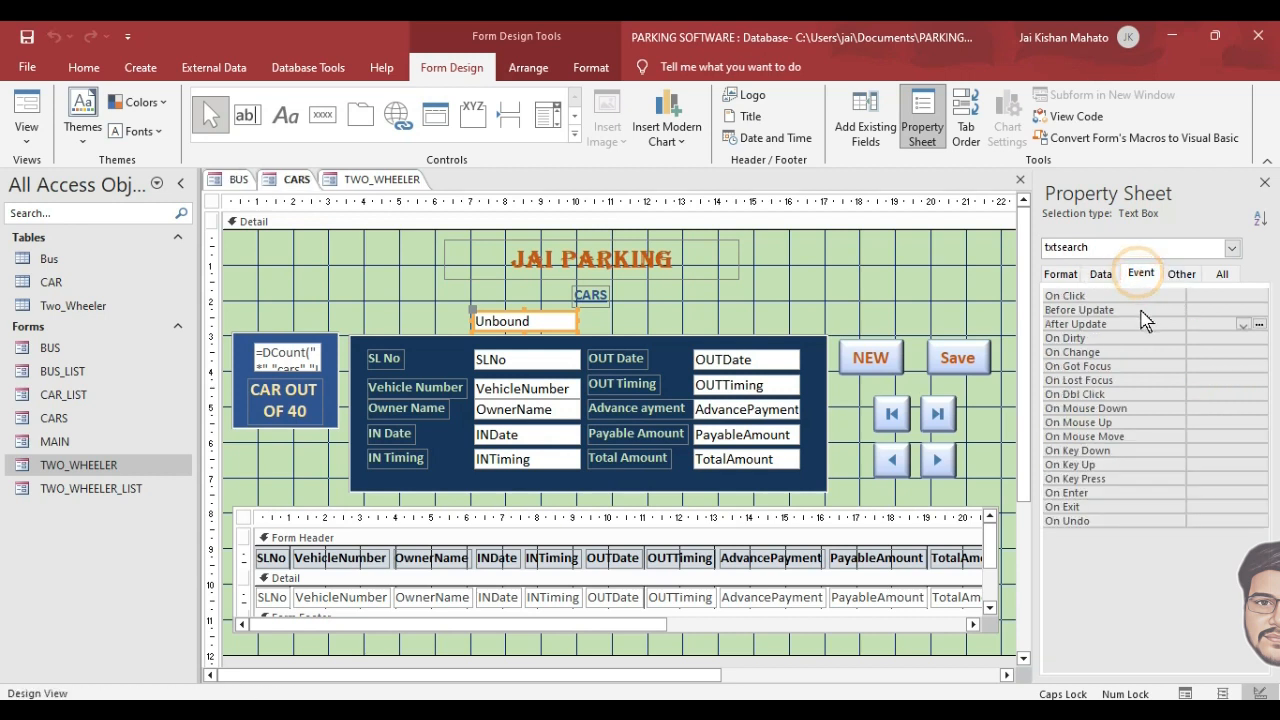
left_click(1236, 326)
left_click(1246, 327)
left_click(1245, 326)
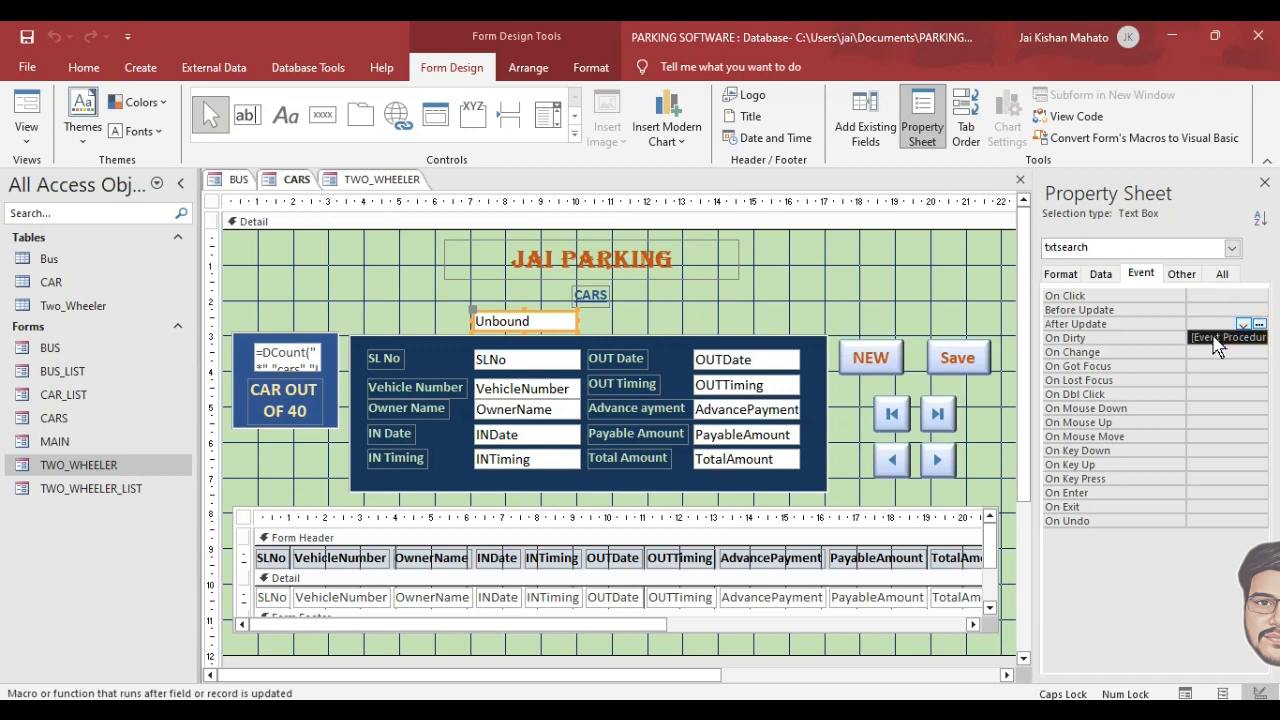
left_click(1238, 338)
left_click(1259, 324)
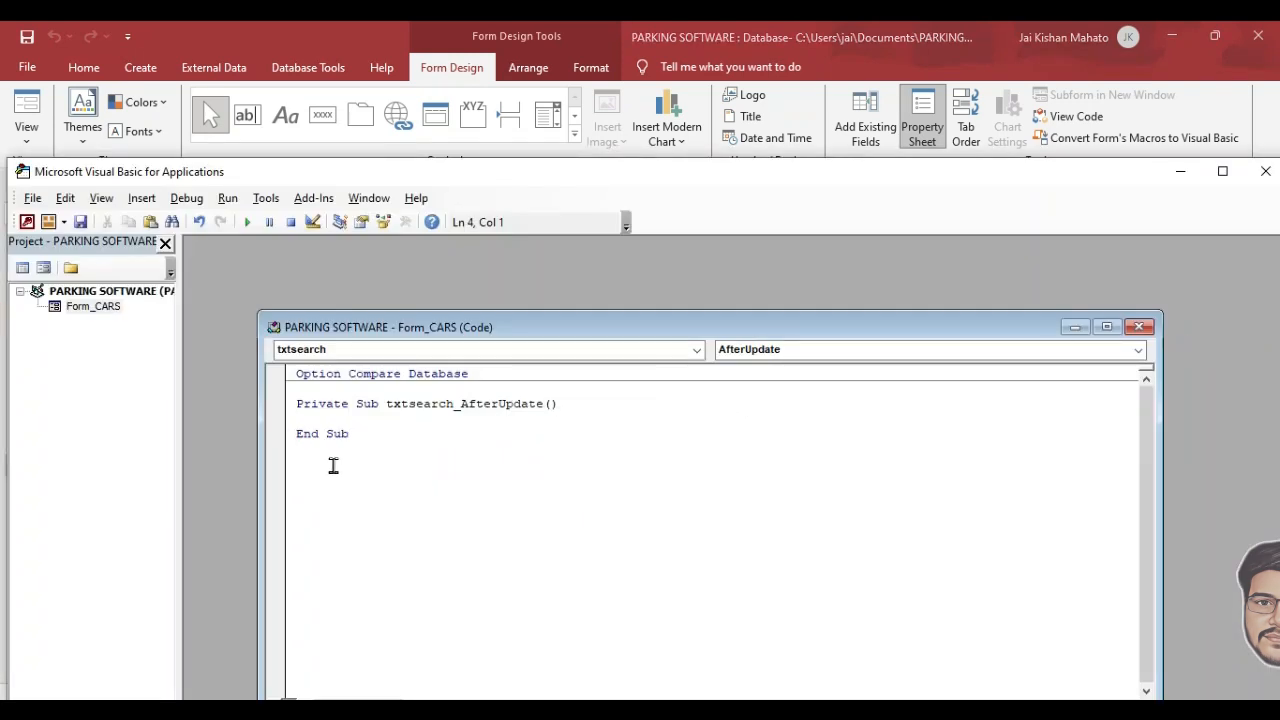
Add code to txtsearch_AfterUpdate setting the record source to cars records whose VEHICLENUMBER contains the search text, and close the code editor.
type("Dim strSQL As String     Dim strSearch As String      strSearch = Me.txtsearch.Value      strSQL = \"SELECT * FROM cars WHERE VEHICLENUMBER Like '*\" & strSearch & \"*'\"      Me.RecordSource = strSQL")
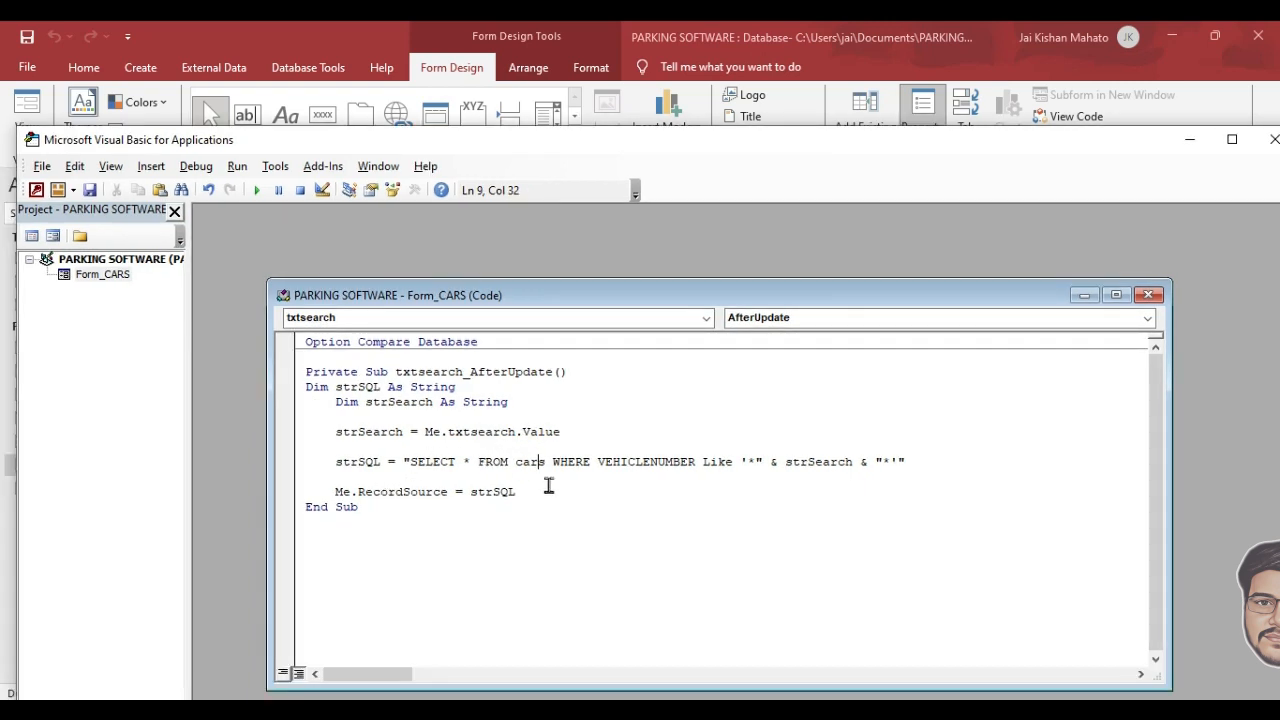
left_click(1148, 296)
left_click_drag(1090, 151, 950, 152)
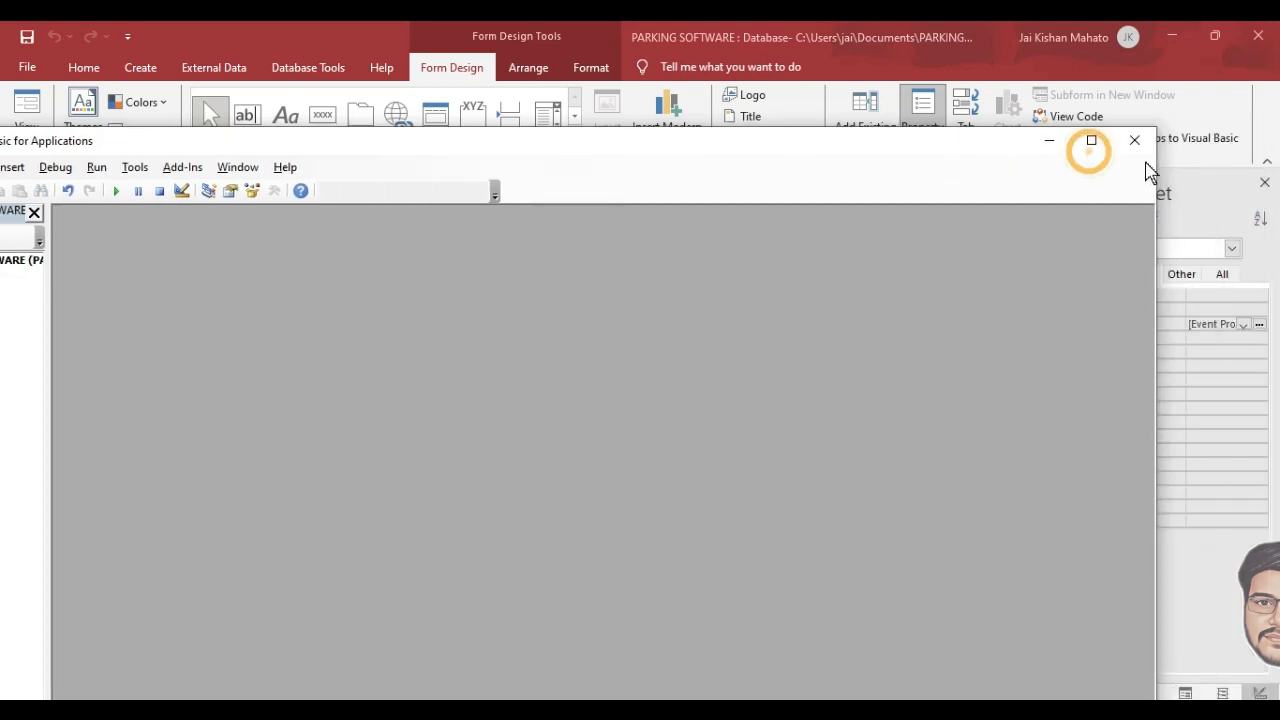
left_click(1135, 141)
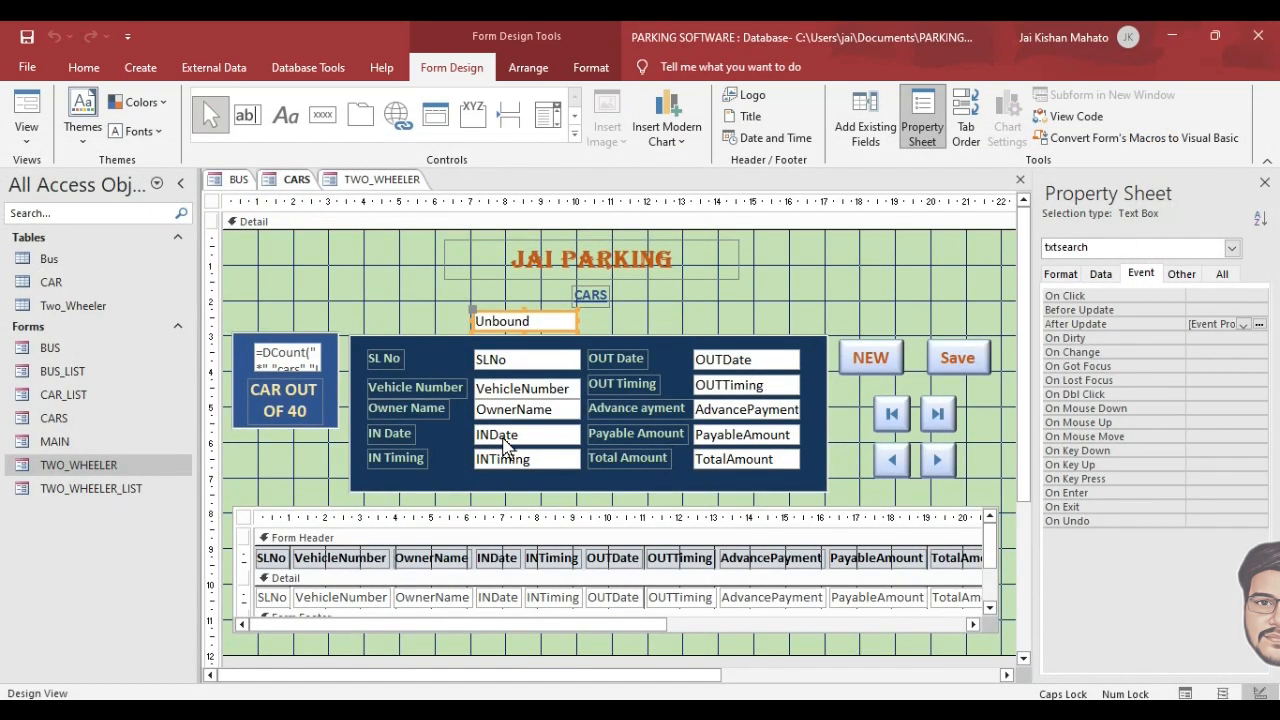
Assign an event procedure to the After Update event of the BUS form's search box and open its code.
left_click(238, 179)
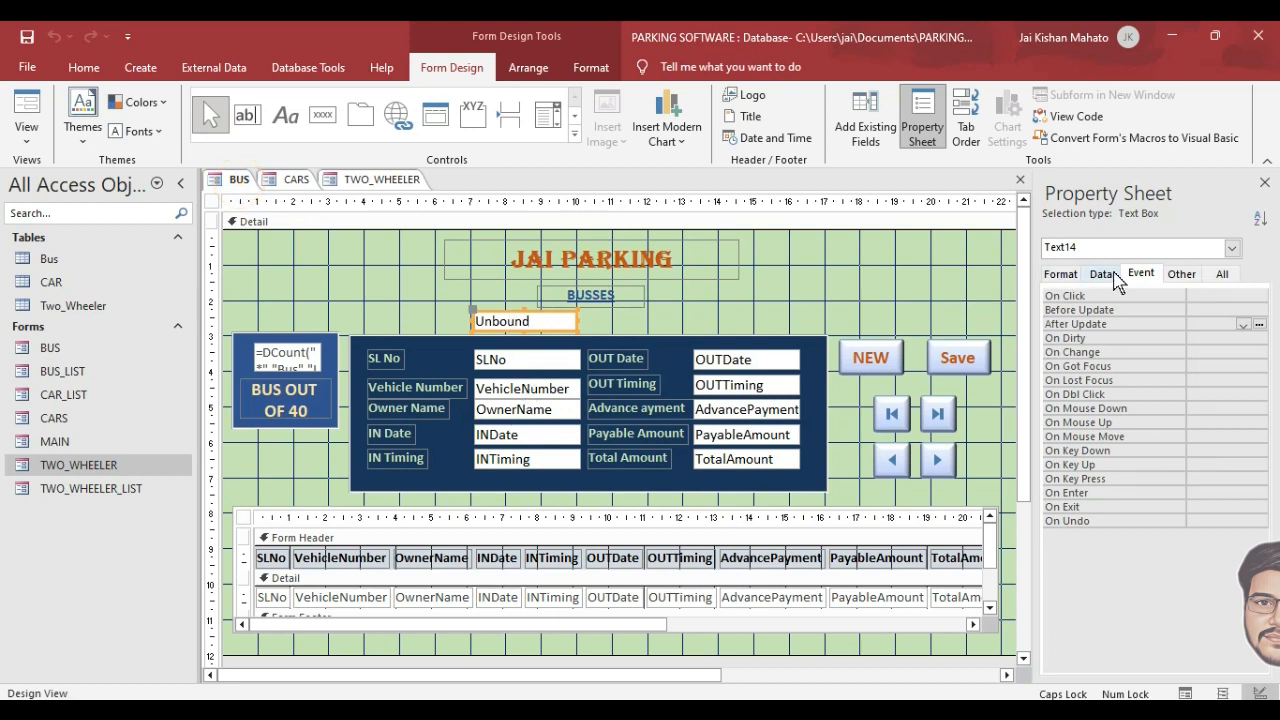
left_click(1243, 325)
left_click(1238, 337)
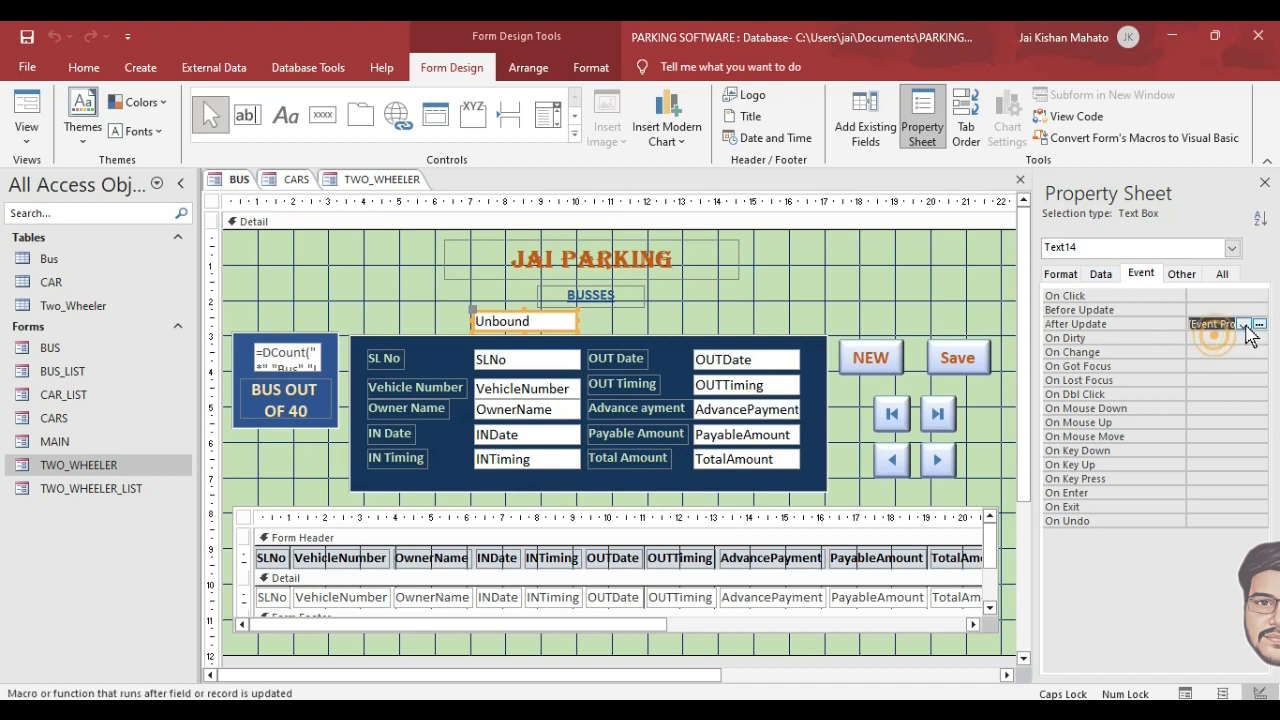
left_click(1258, 325)
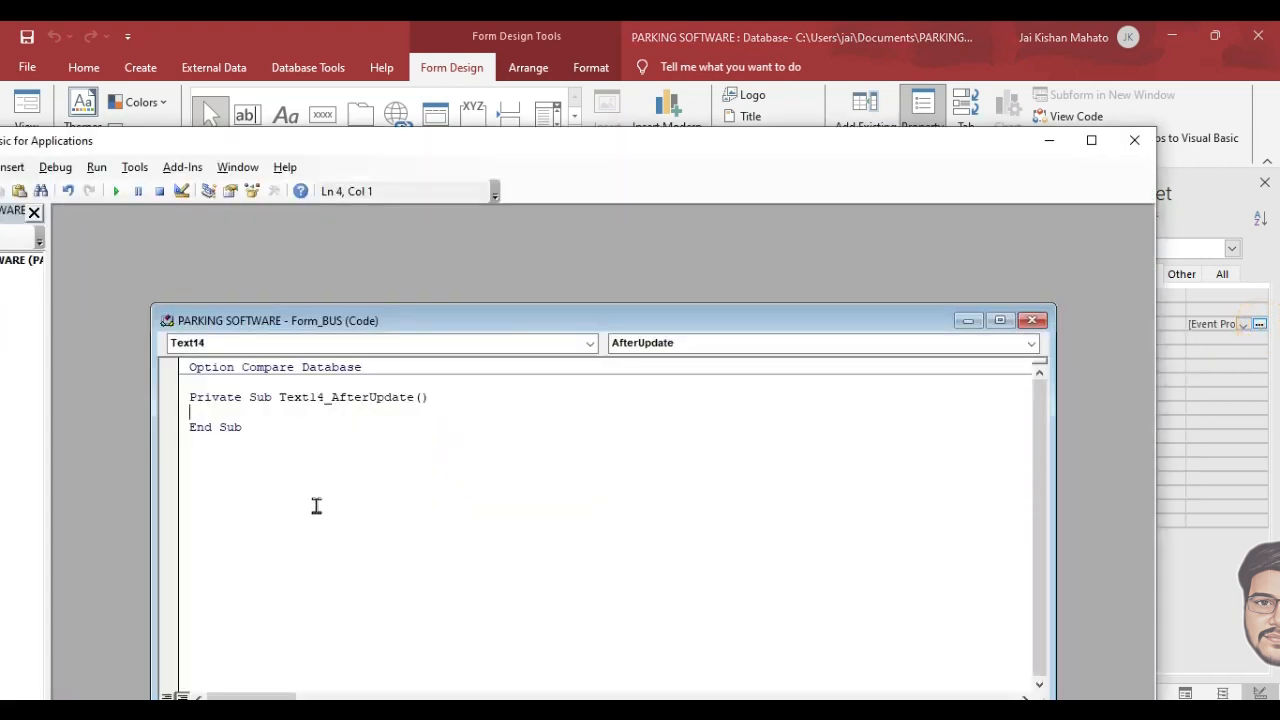
Insert the same VEHICLENUMBER search code in the BUS form's AfterUpdate procedure, change its table to BUS, and close the code editor.
type("Dim strSQL As String     Dim strSearch As String      strSearch = Me.txtsearch.Value      strSQL = \"SELECT * FROM cars WHERE VEHICLENUMBER Like '*\" & strSearch & \"*'\"      Me.RecordSource = strSQL")
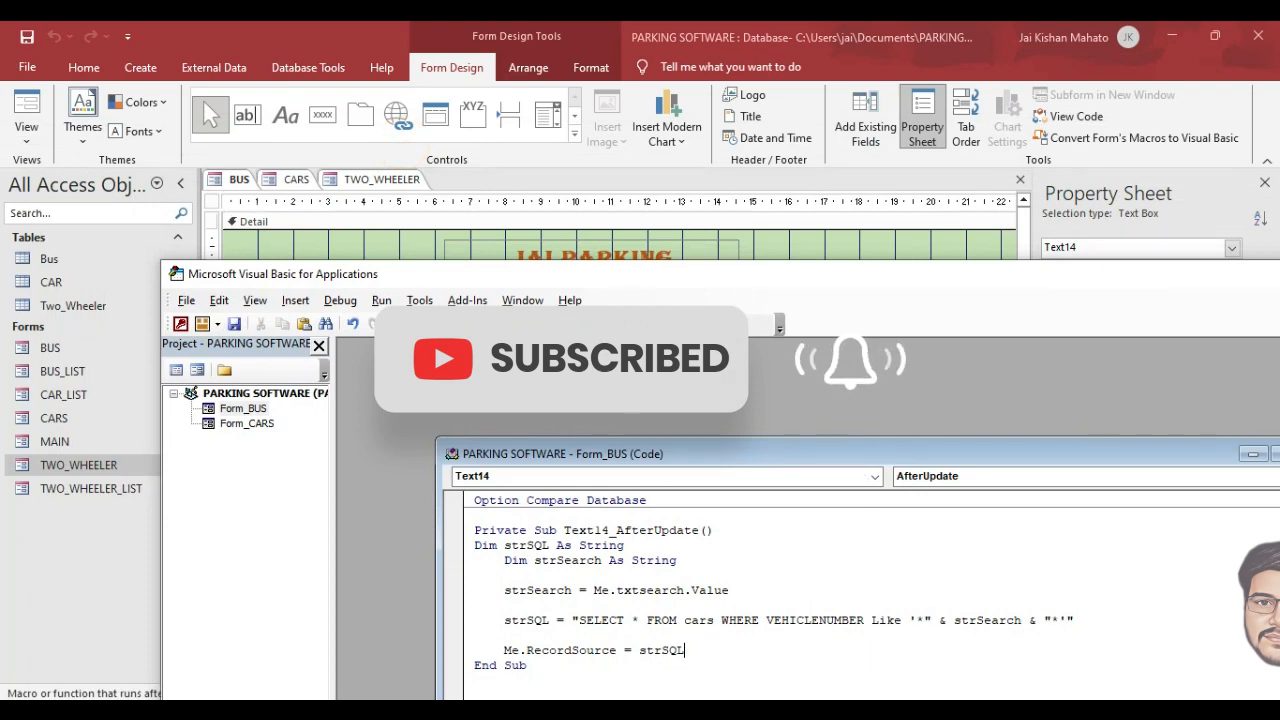
left_click_drag(745, 285, 429, 186)
double_click(386, 521)
type("BUS")
left_click(451, 560)
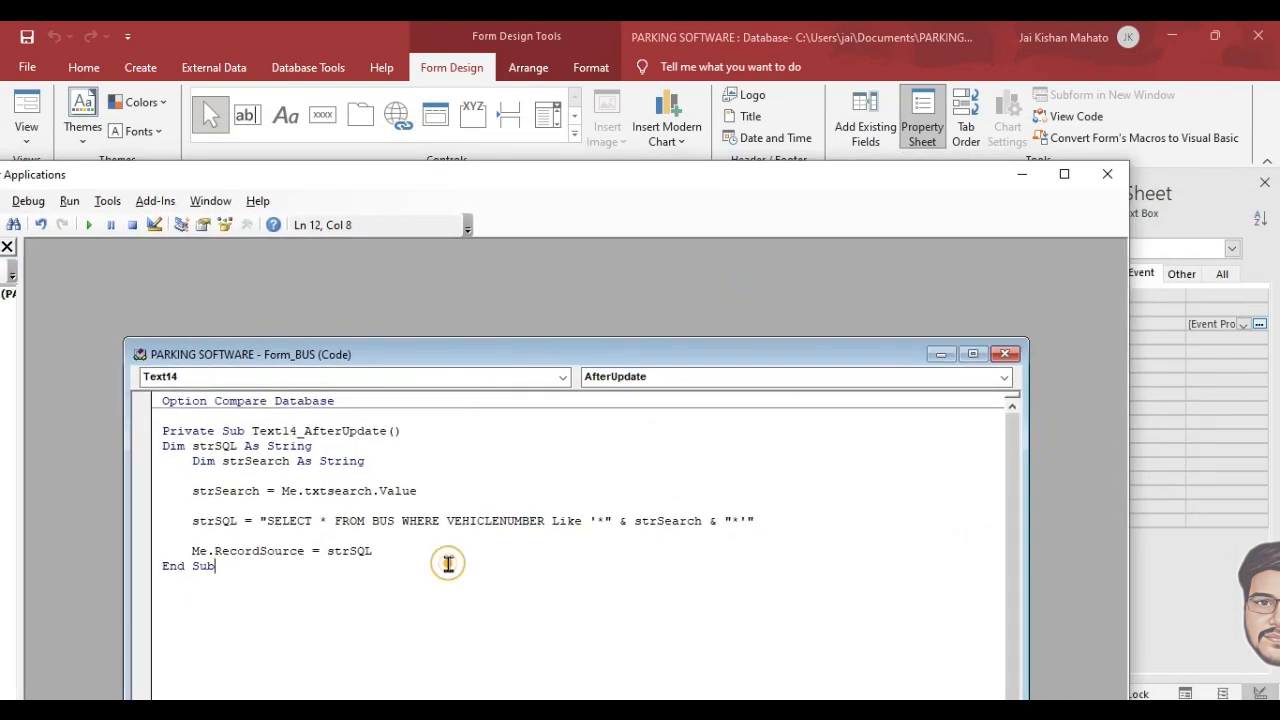
left_click(1010, 355)
left_click(1107, 174)
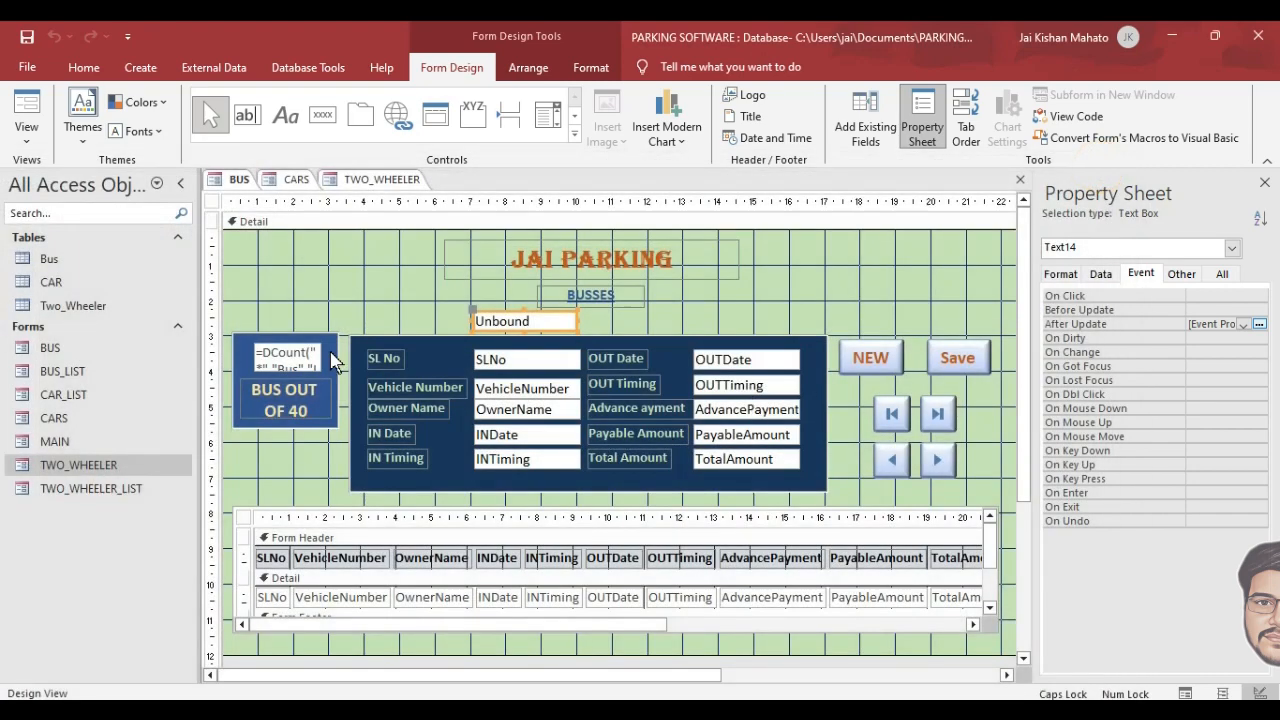
Assign an event procedure to the After Update event of the TWO_WHEELER form's search box and open its code.
left_click(385, 179)
left_click(483, 320)
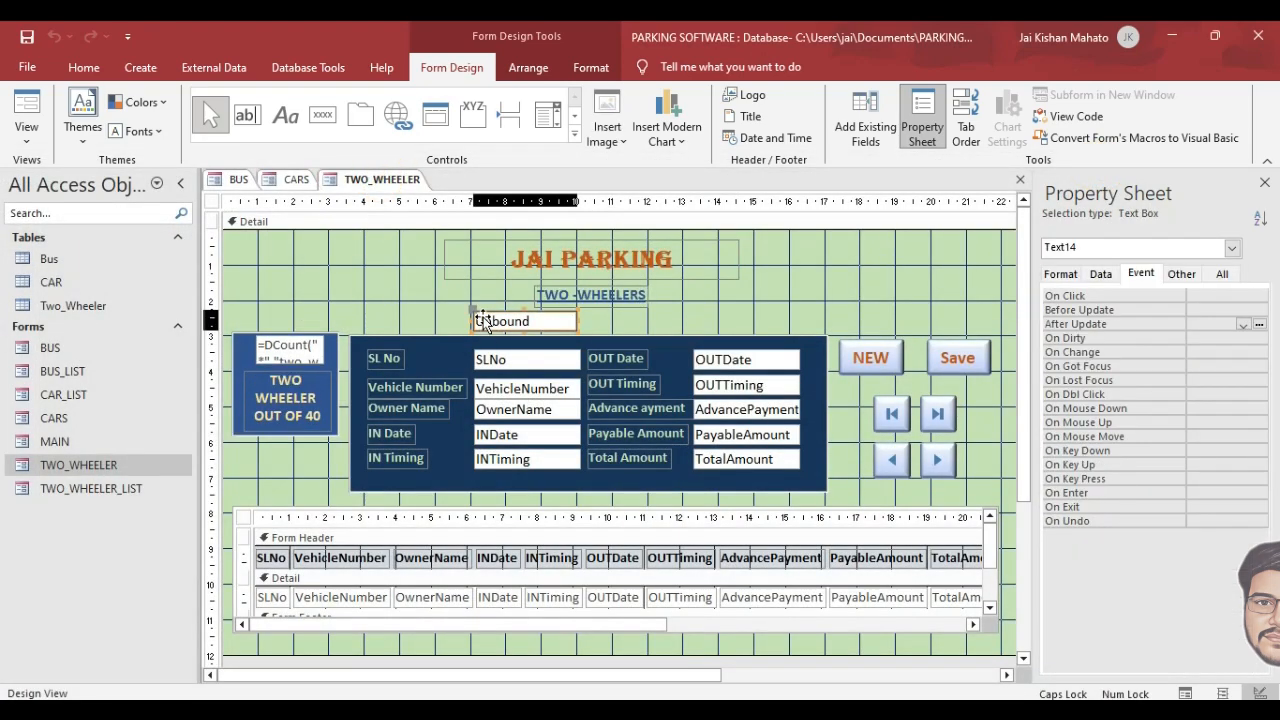
left_click(1243, 325)
left_click(1222, 338)
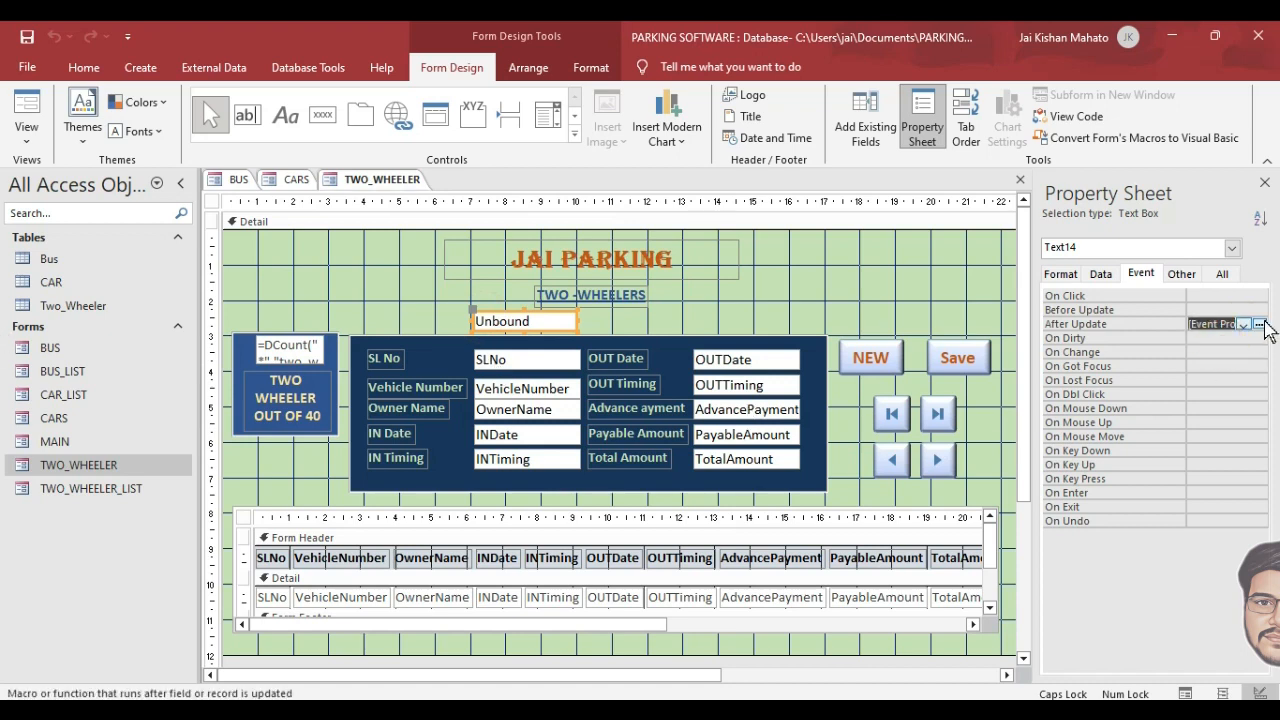
left_click(1261, 325)
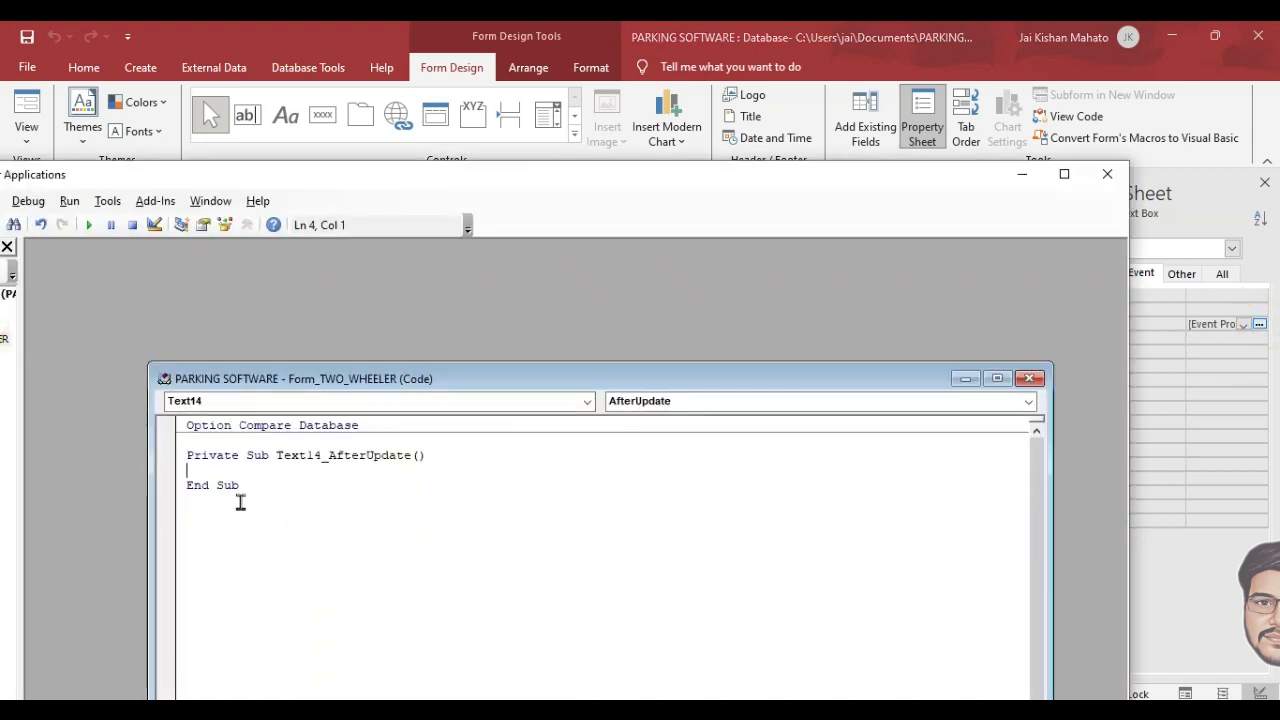
Insert the VEHICLENUMBER search code in the TWO_WHEELER form's AfterUpdate procedure, replace cars with the two-wheeler table, and close the code editor.
type("Dim strSQL As String     Dim strSearch As String      strSearch = Me.txtsearch.Value      strSQL = \"SELECT * FROM cars WHERE VEHICLENUMBER Like '*\" & strSearch & \"*'\"      Me.RecordSource = strSQL")
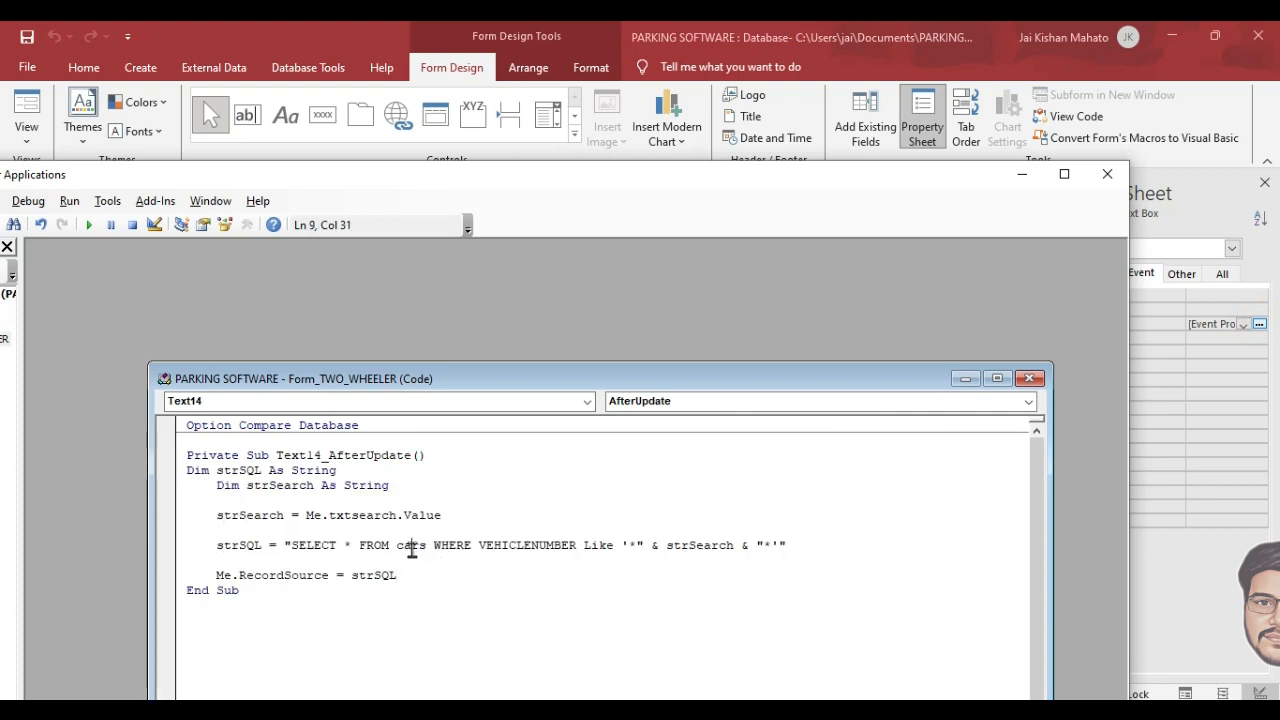
double_click(410, 545)
type("TWO_")
left_click(1107, 174)
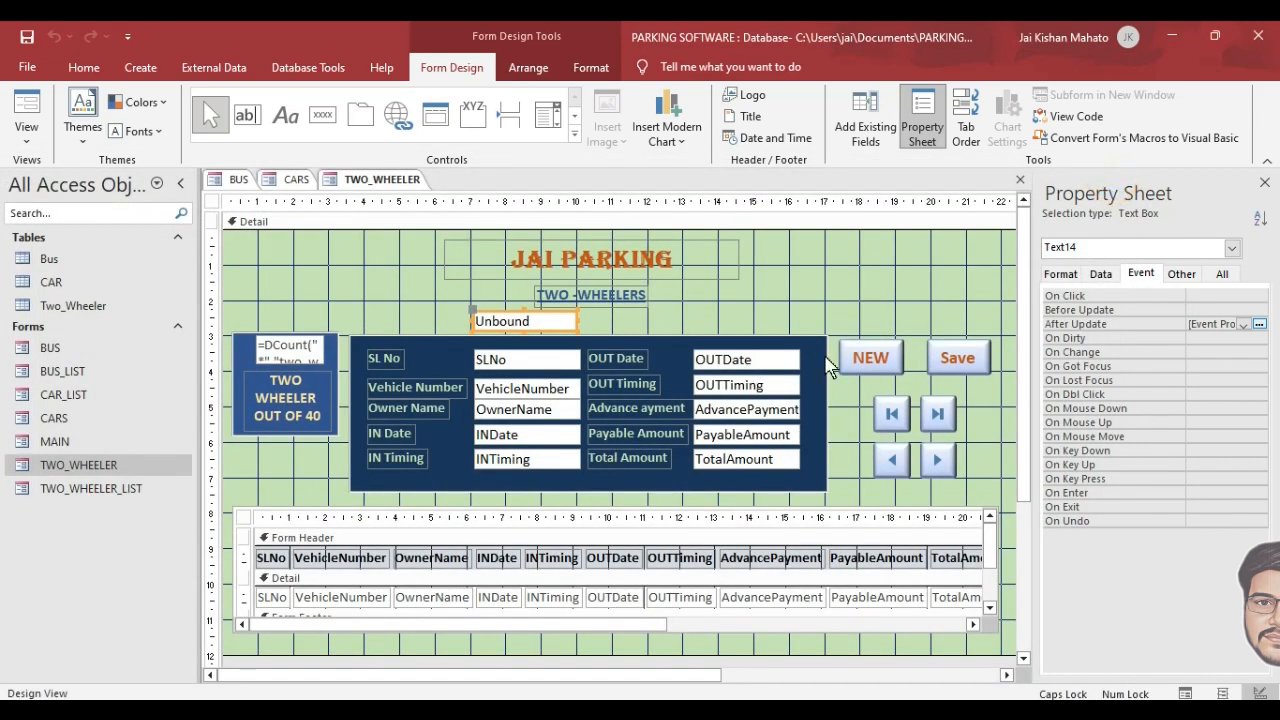
Fill in the default value of the search box on the TWO_WHEELER form.
left_click(1100, 274)
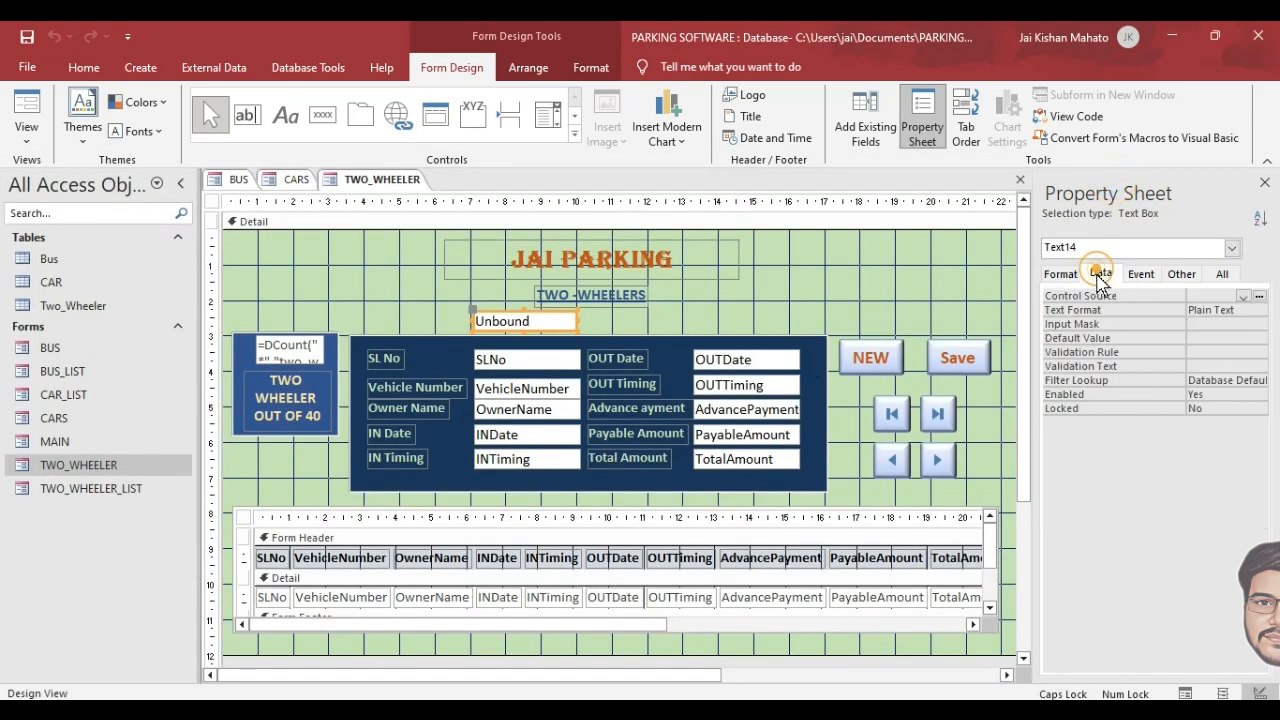
left_click(1085, 338)
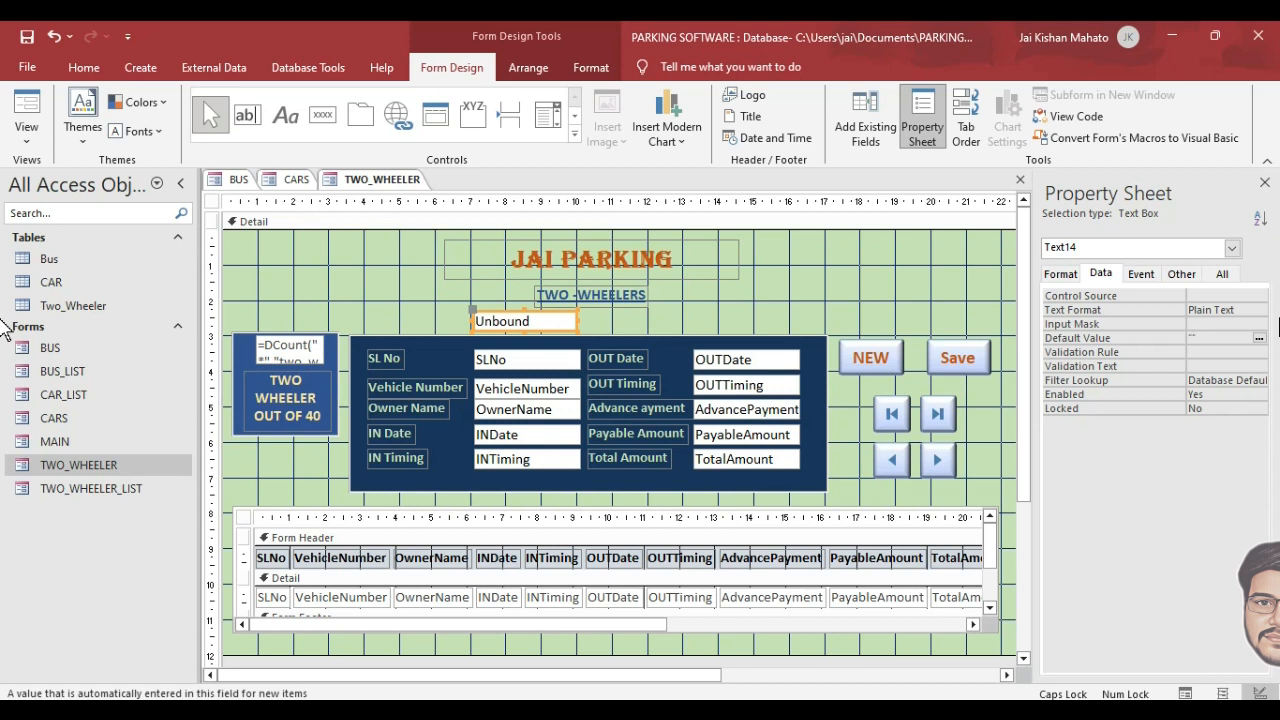
left_click(294, 222)
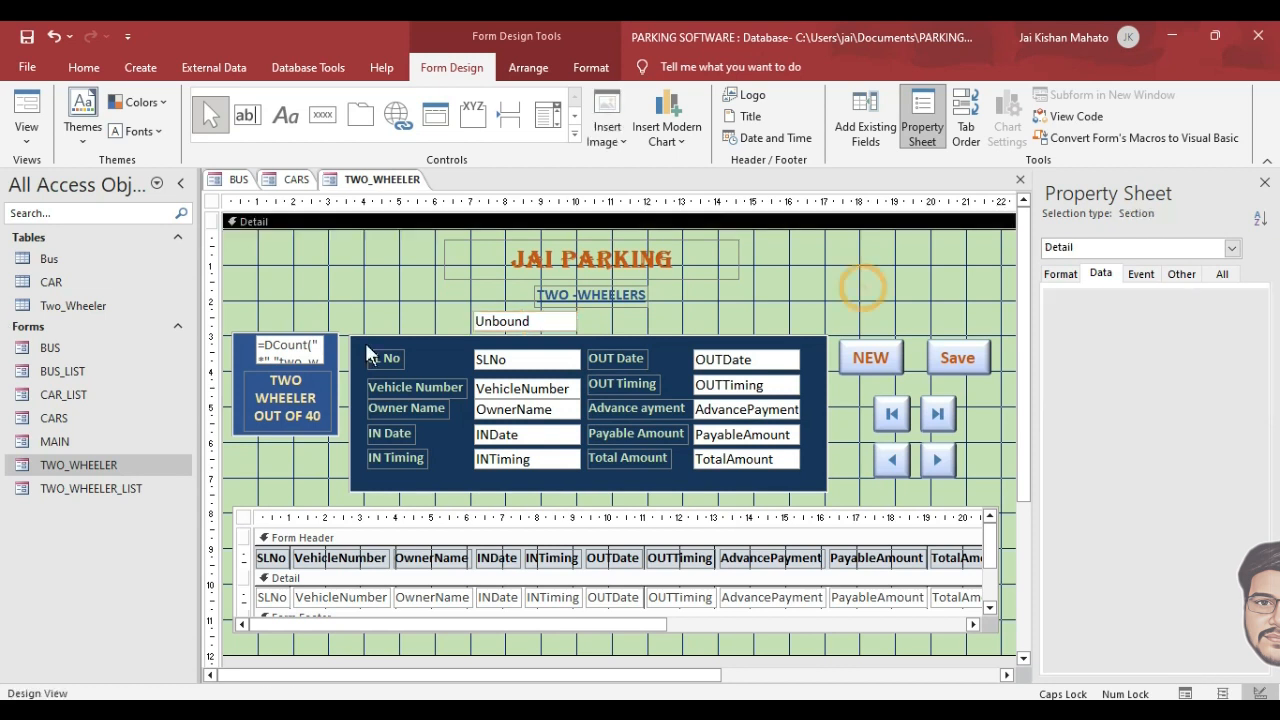
Set the default value of the BUS form's search box to "SEARCH HERE".
left_click(237, 180)
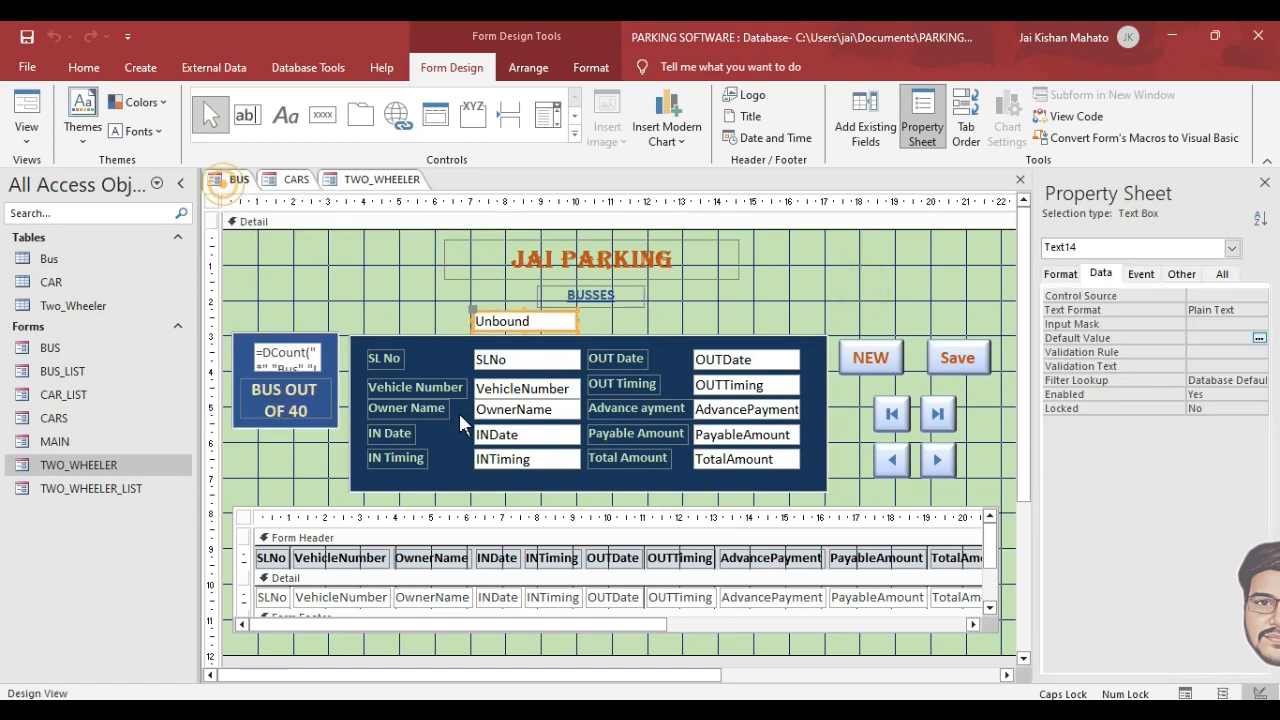
left_click(1224, 342)
key("ctrl+v")
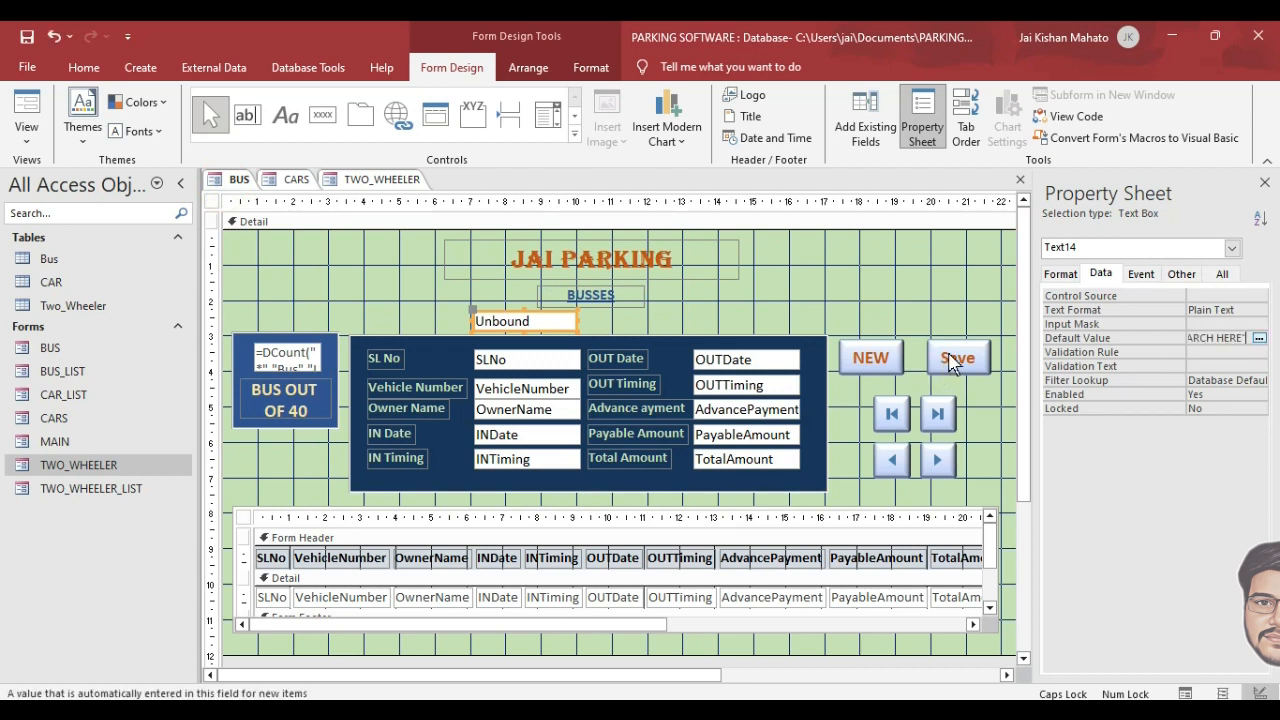
Assign an event procedure to the On Got Focus event of the BUS form's Save button and open its code.
left_click(955, 358)
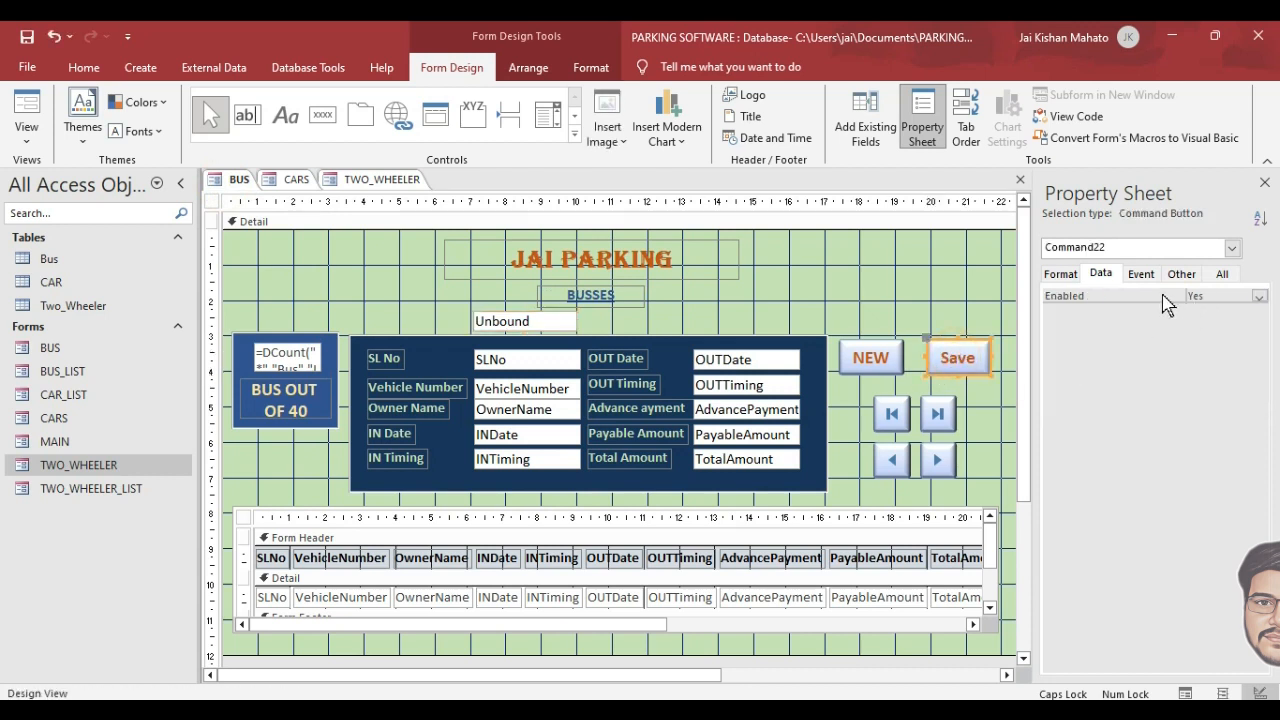
left_click(1139, 275)
left_click(1114, 312)
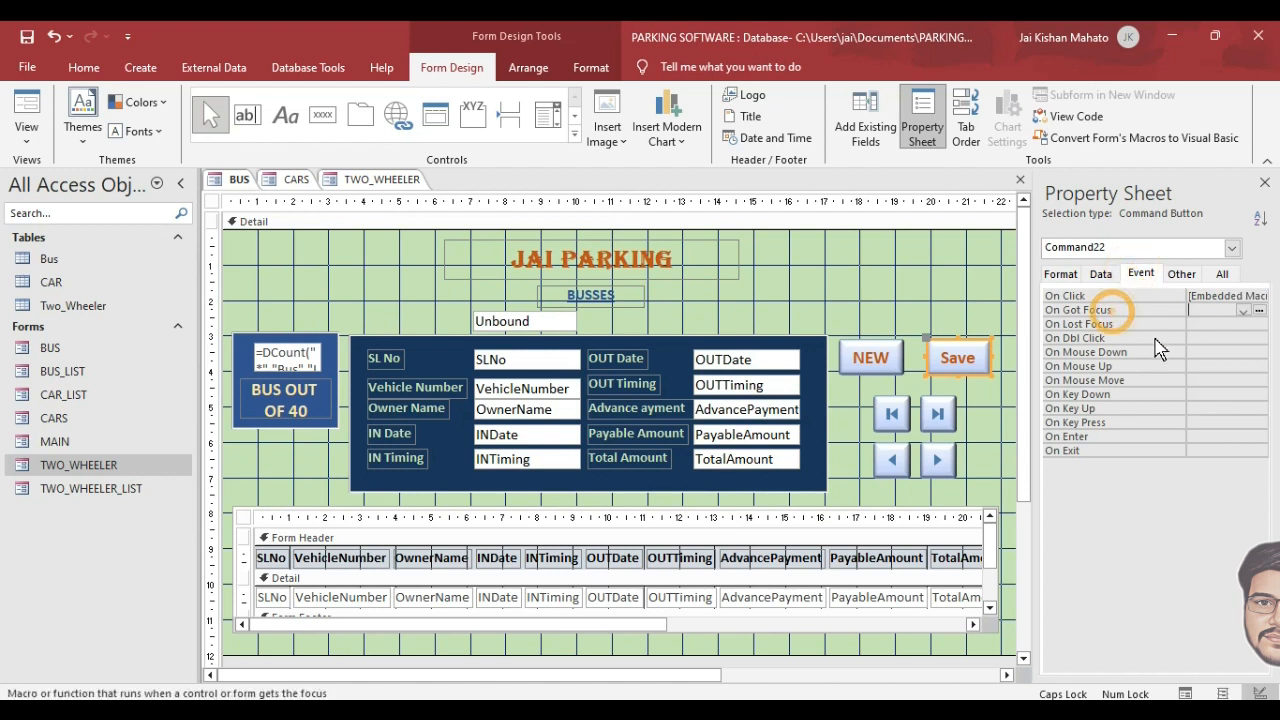
left_click(1244, 312)
left_click(1236, 323)
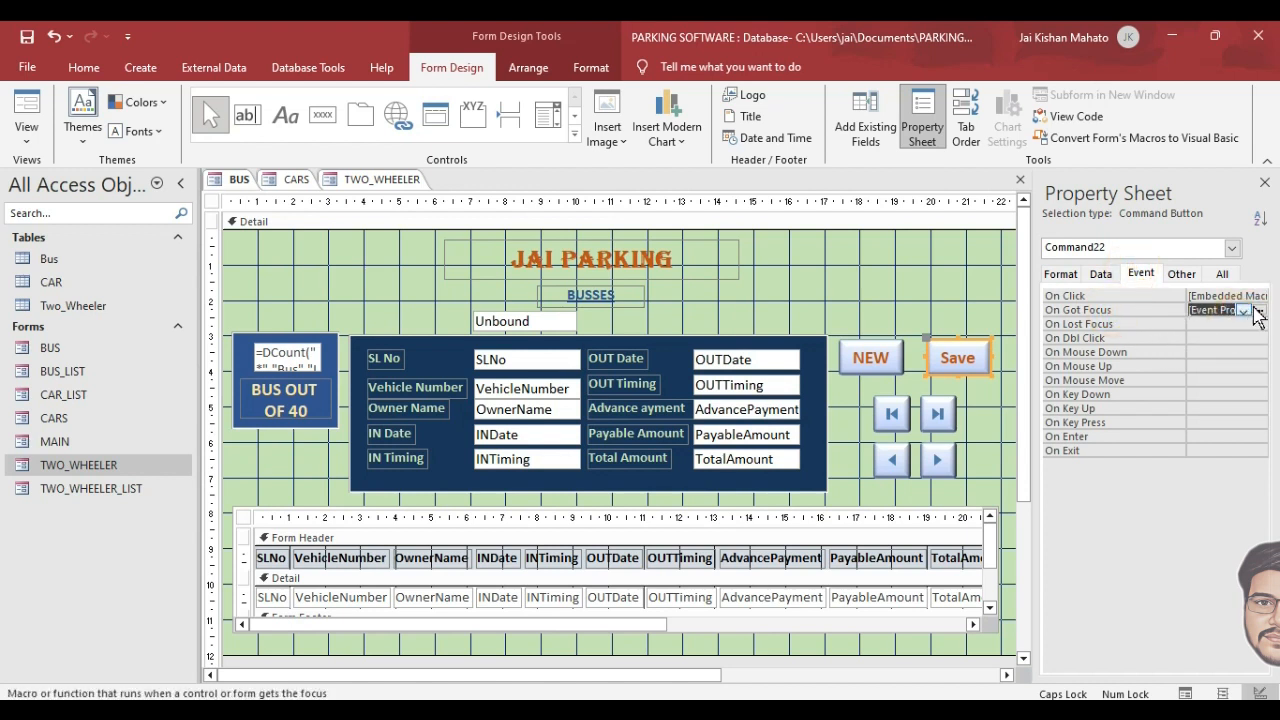
left_click(1259, 311)
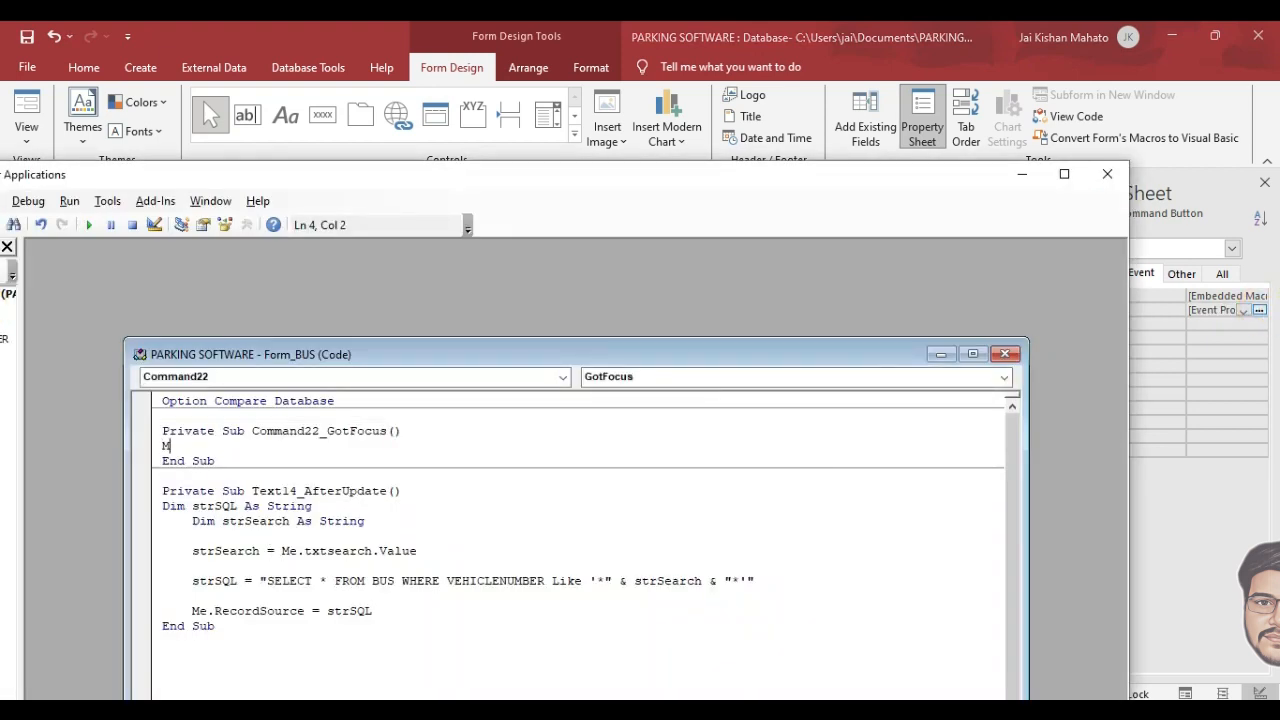
Add Me.Refresh to the Save button's GotFocus procedure on the BUS form, copy that line, and close the code editor.
type("ME.R")
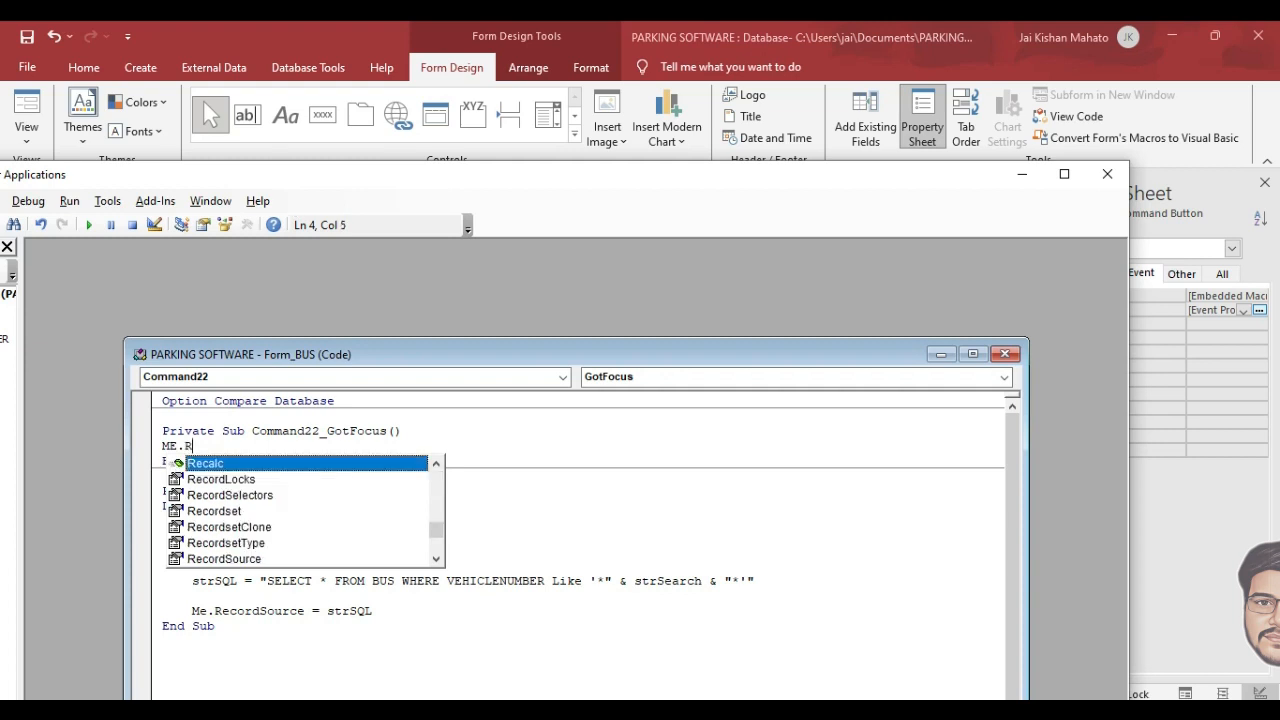
type("EF")
key("Return")
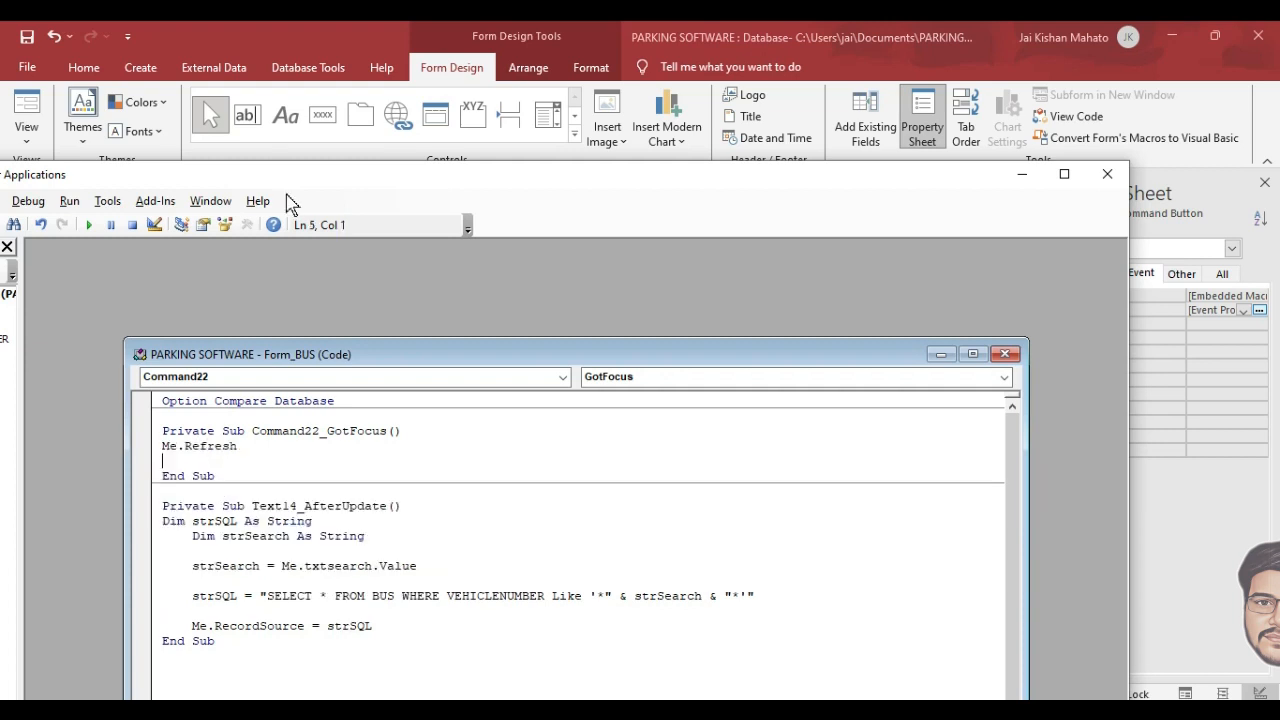
key("BackSpace")
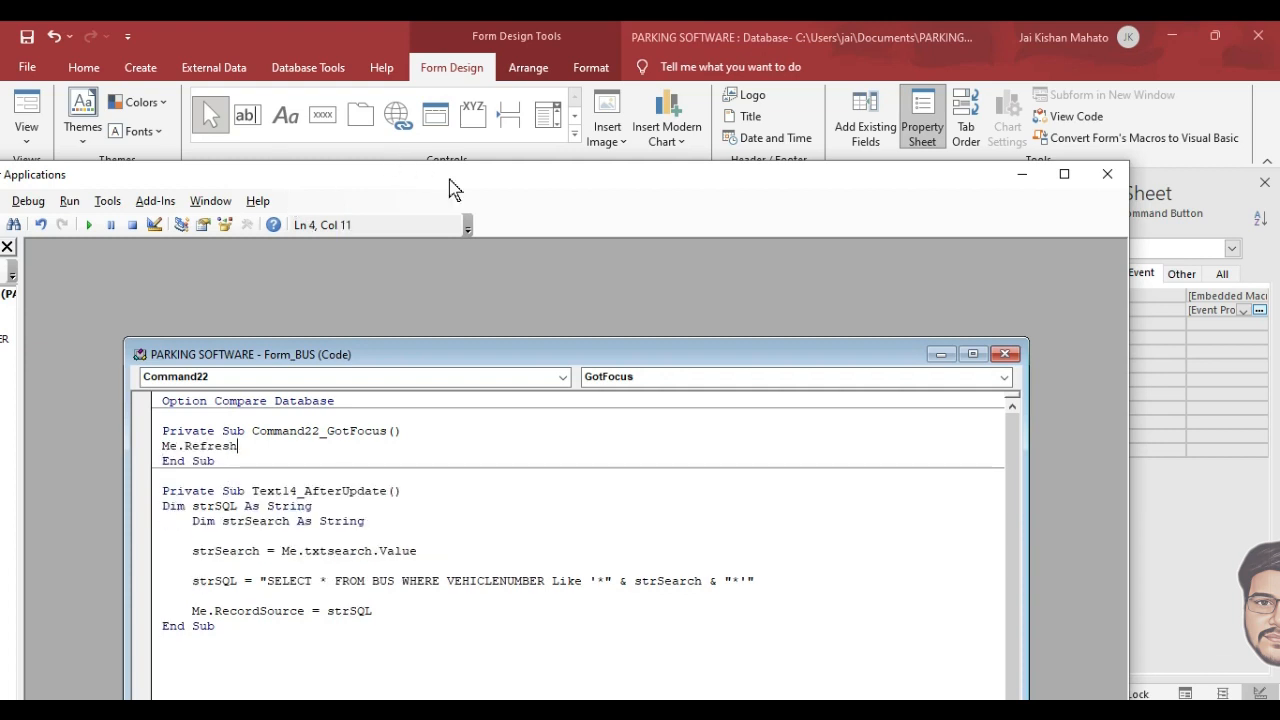
left_click_drag(238, 446, 117, 462)
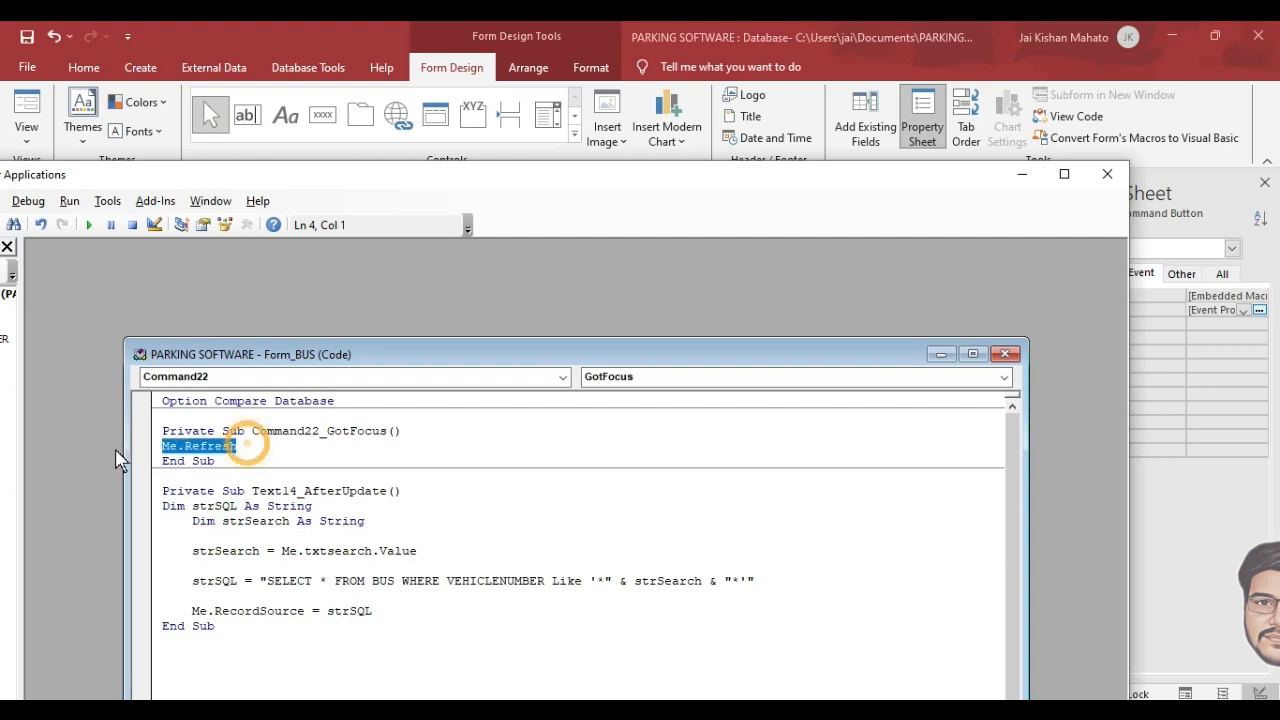
left_click(1107, 174)
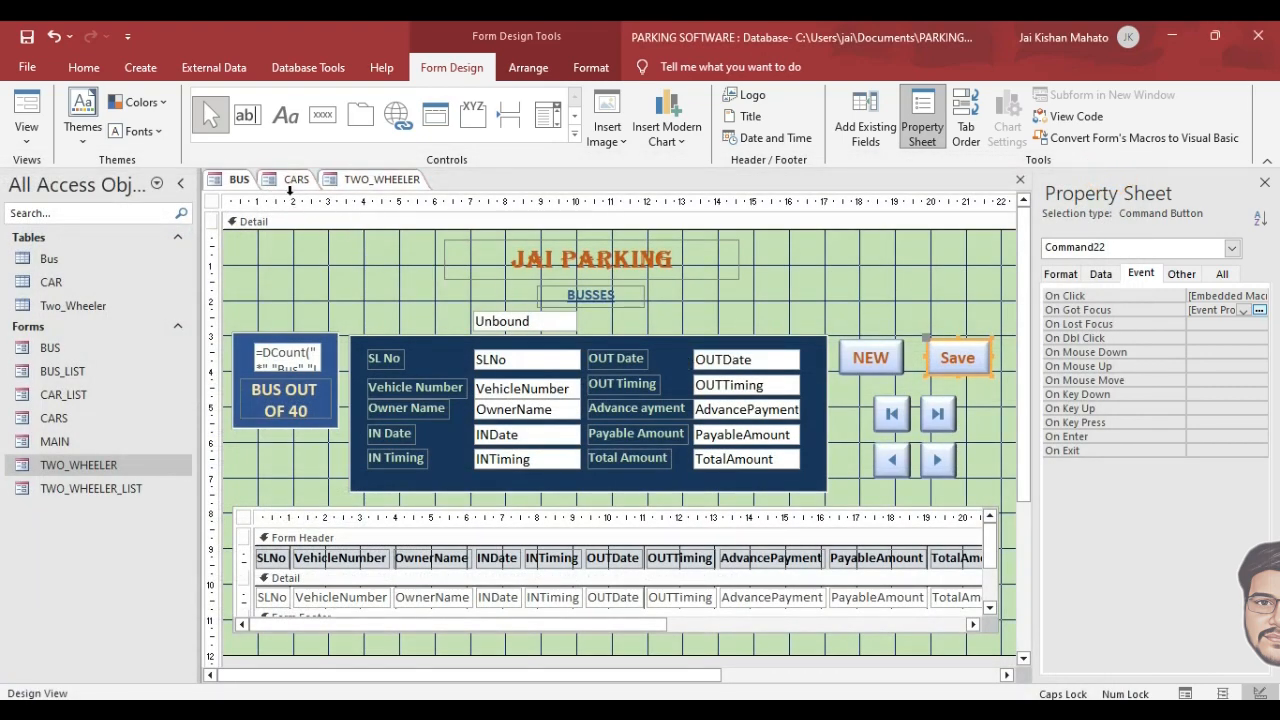
Give the CARS form's Save button an On Got Focus event procedure containing Me.Refresh.
left_click(290, 179)
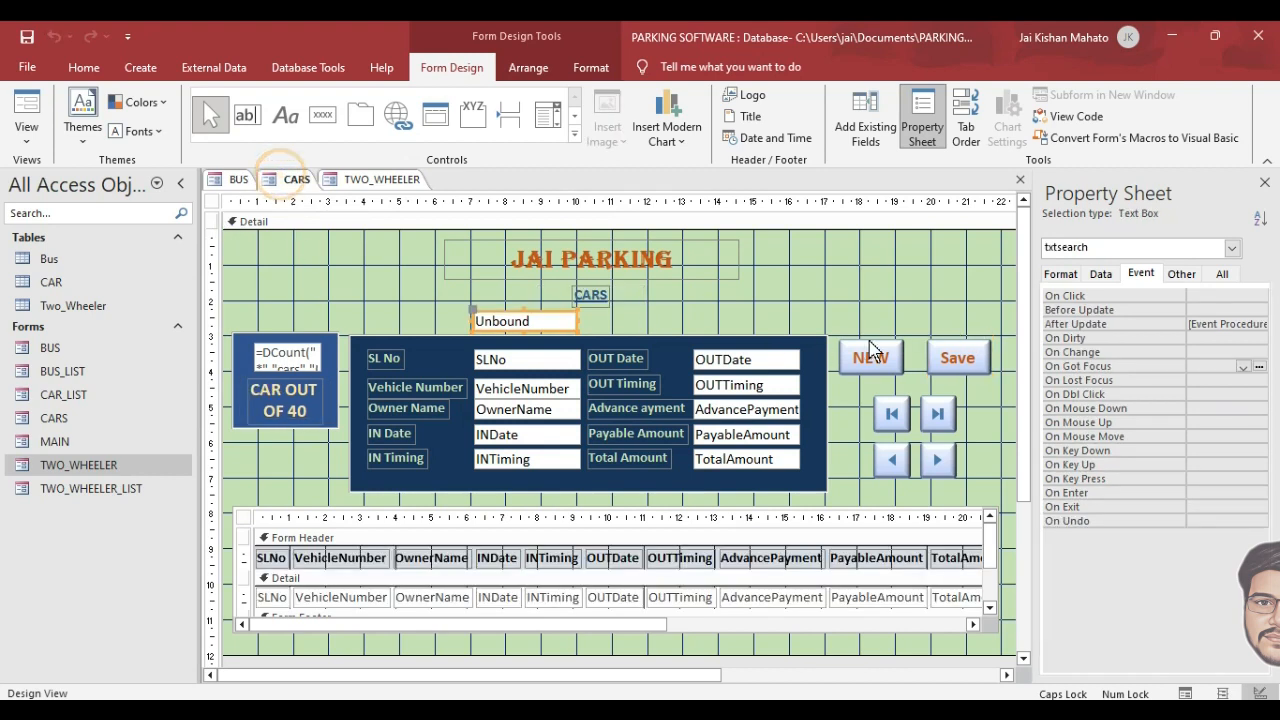
left_click(1243, 311)
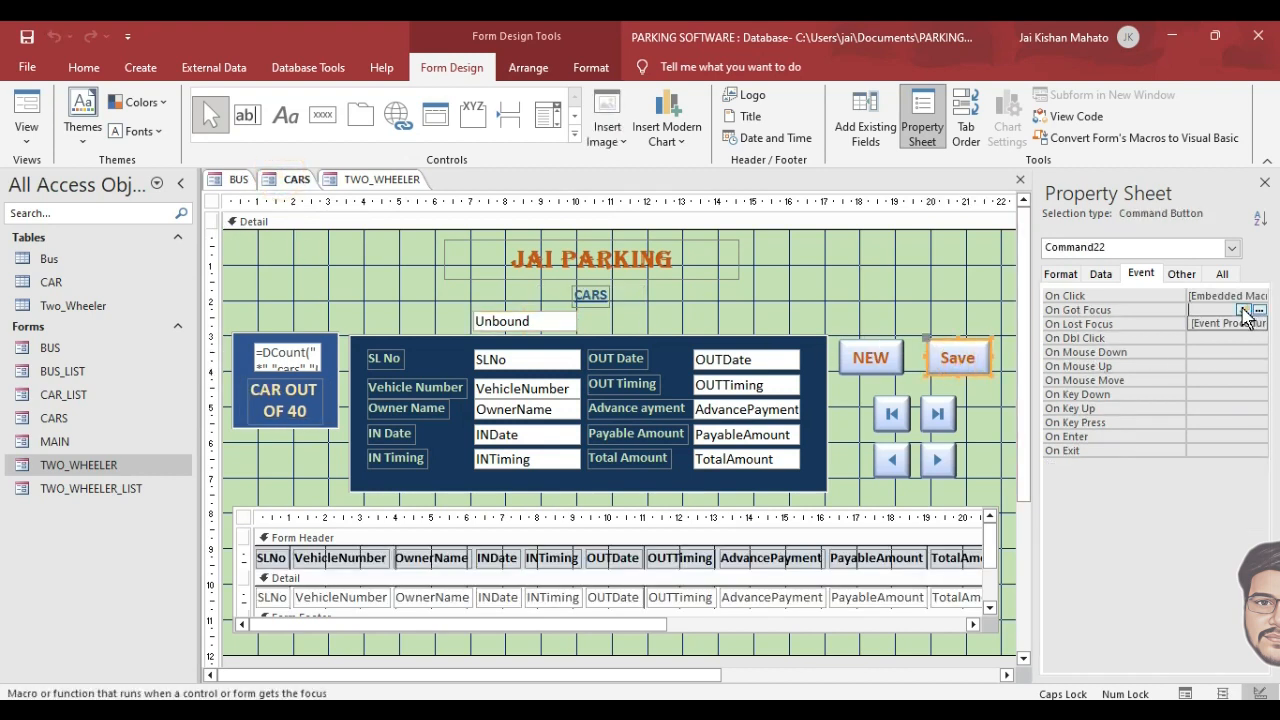
left_click(1230, 323)
left_click(1259, 310)
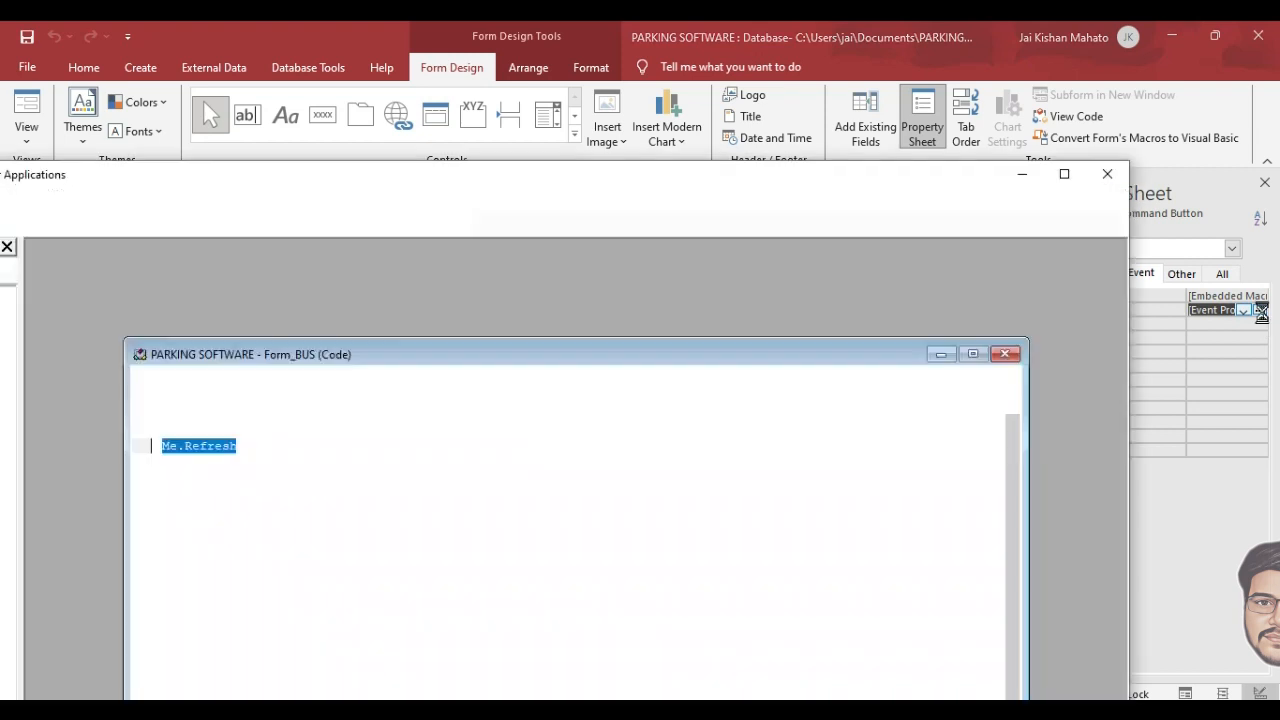
type("Me.Refresh")
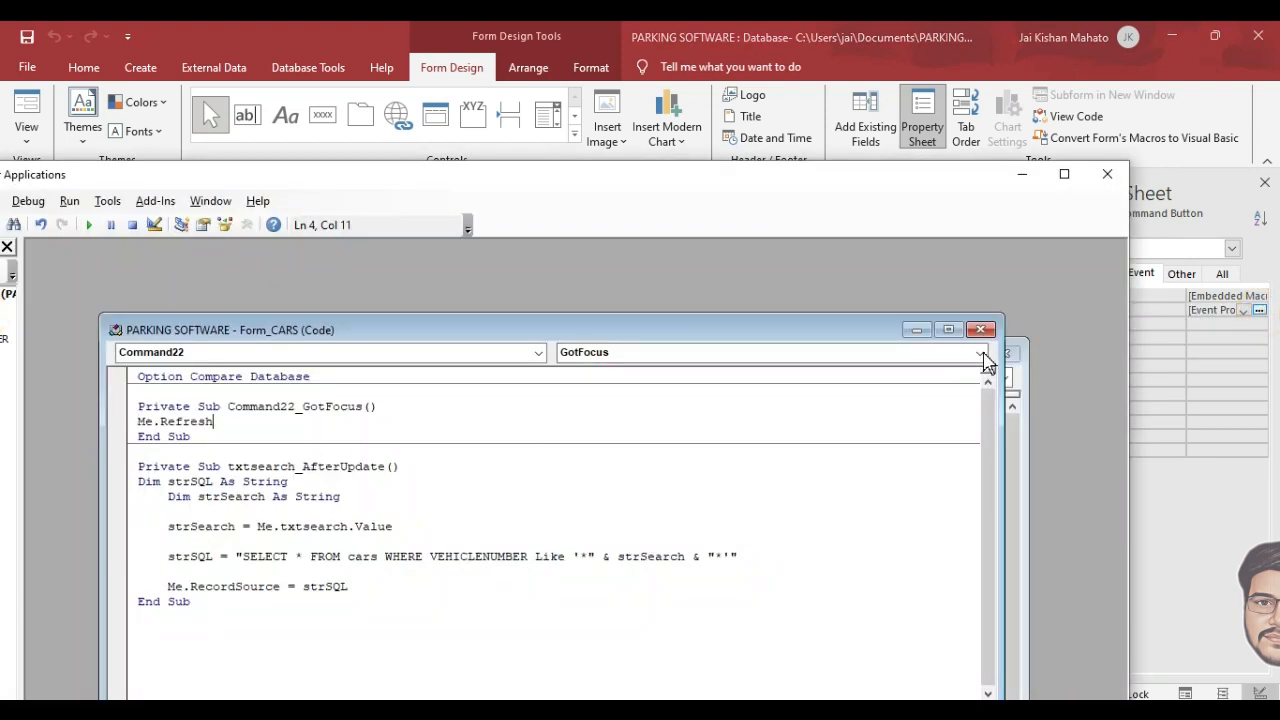
Close the code editor, assign an event procedure to the TWO_WHEELER form's Save button On Got Focus event, and open its code.
left_click(1106, 174)
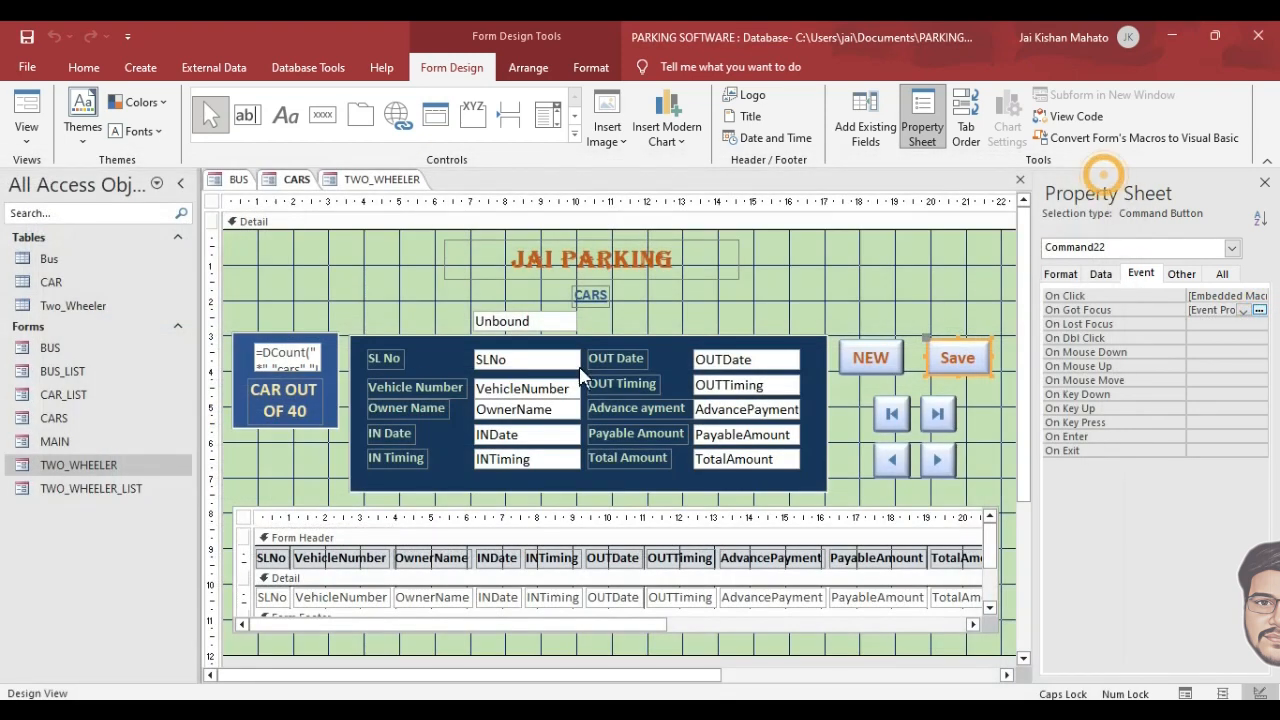
left_click(382, 186)
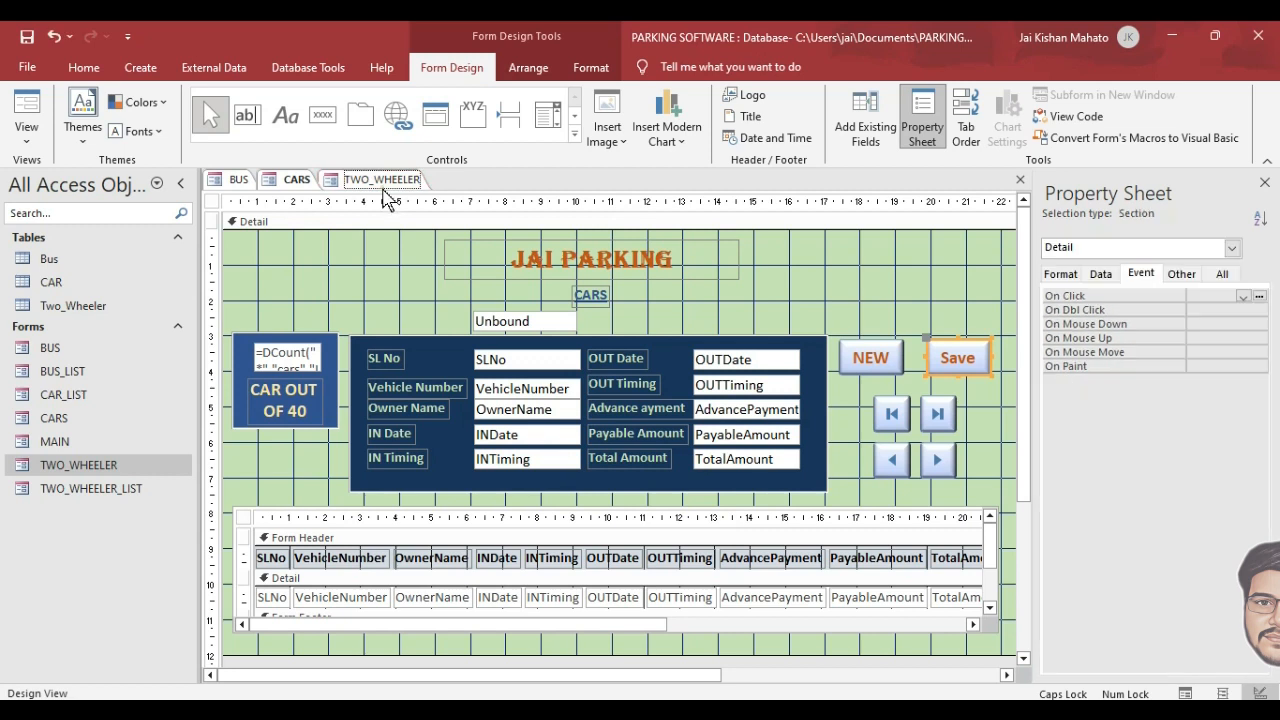
left_click(938, 360)
left_click(1262, 311)
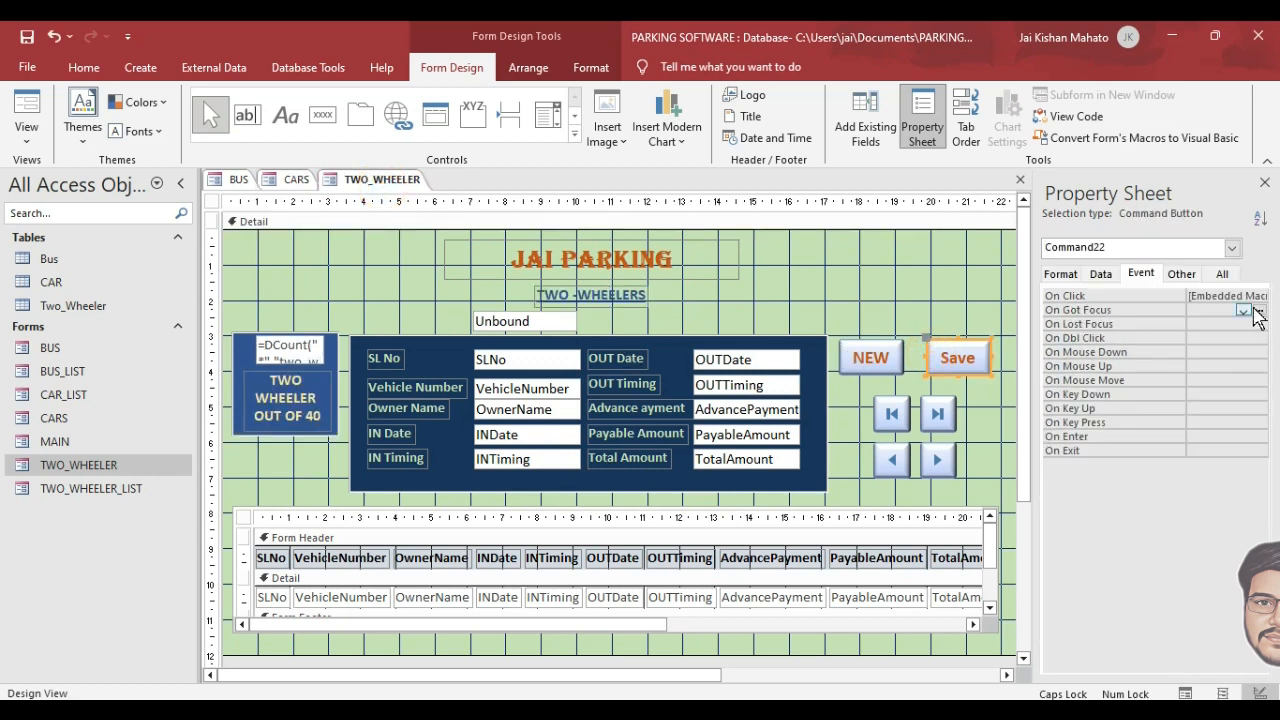
left_click(1243, 311)
left_click(1237, 323)
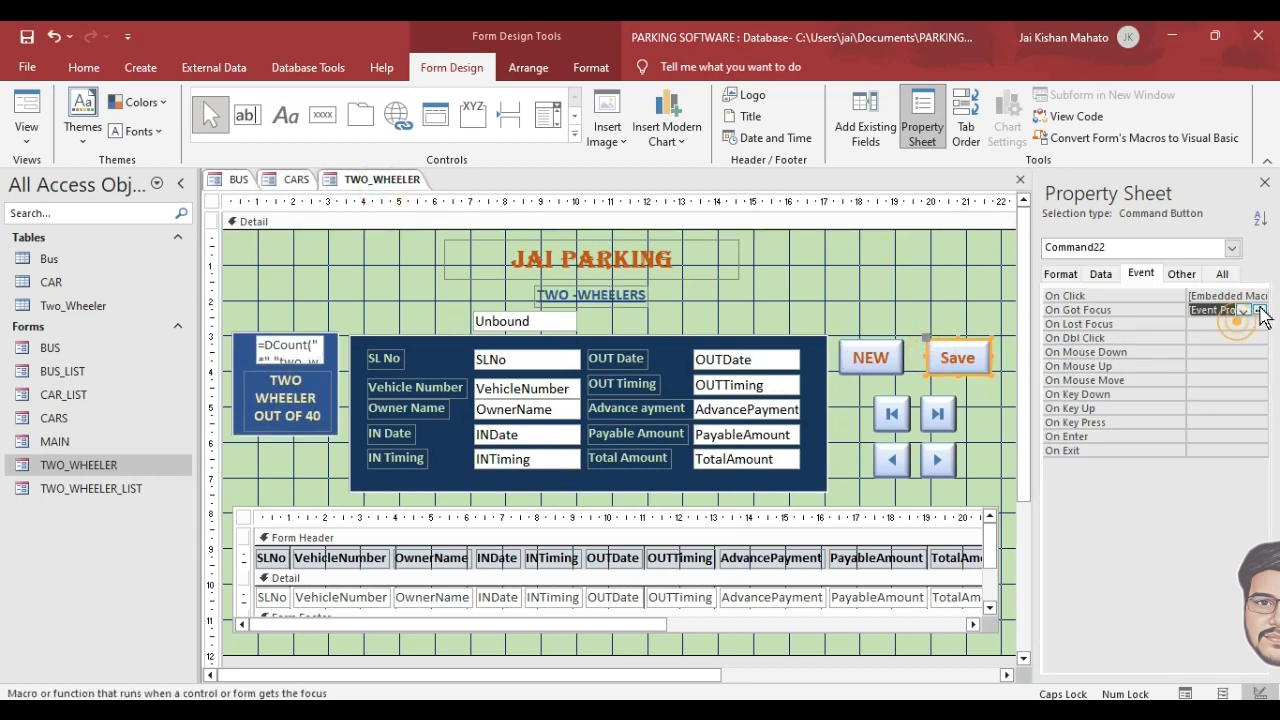
left_click(1262, 311)
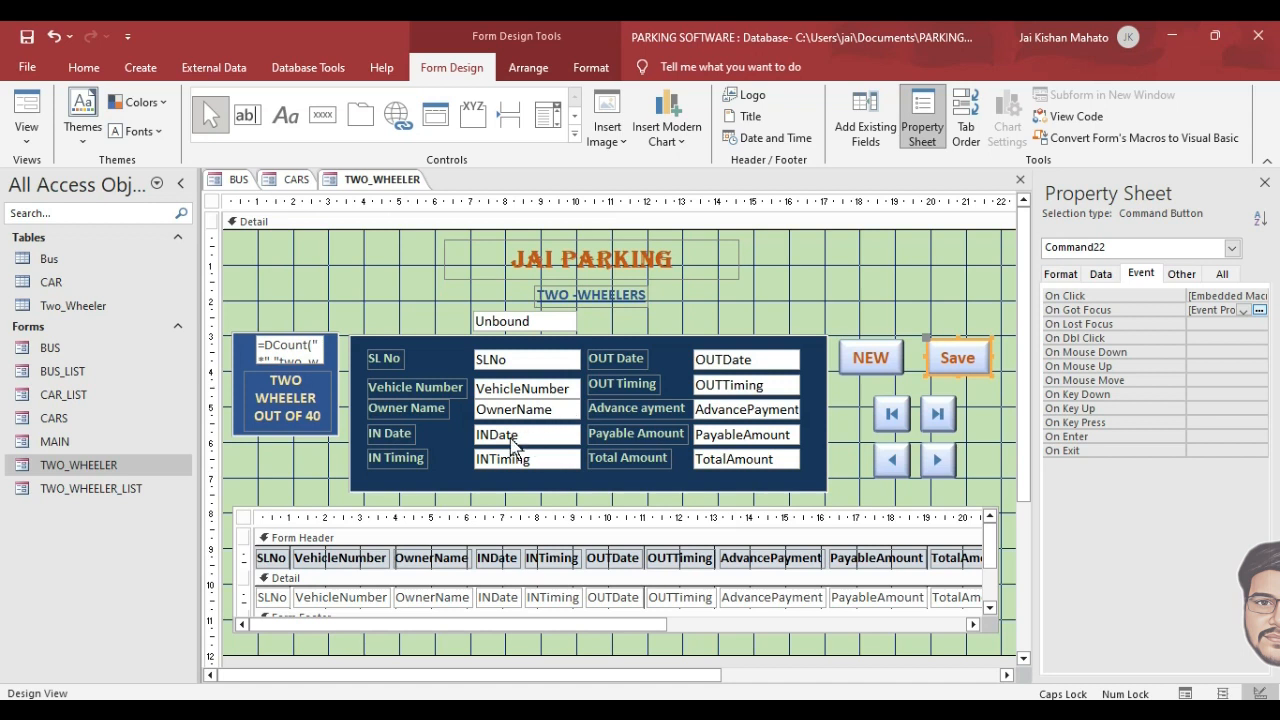
Set MAIN as the current database's startup display form in the Access options.
left_click(127, 40)
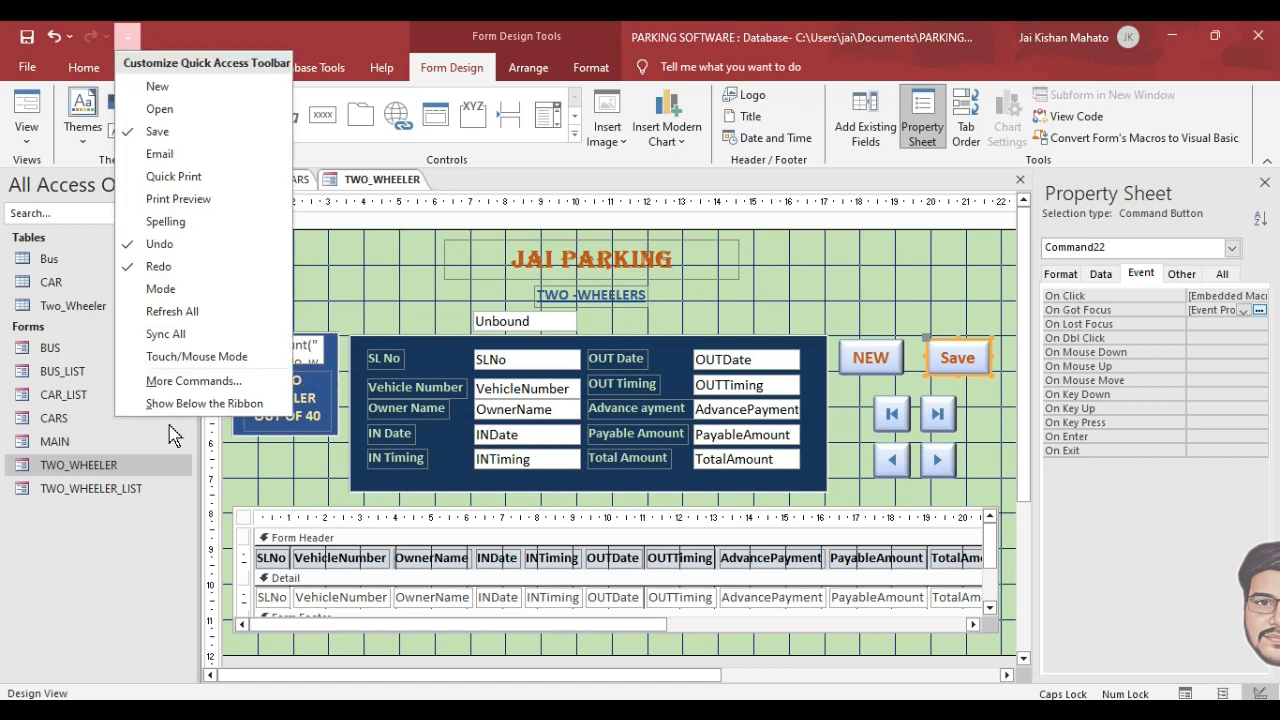
left_click(178, 382)
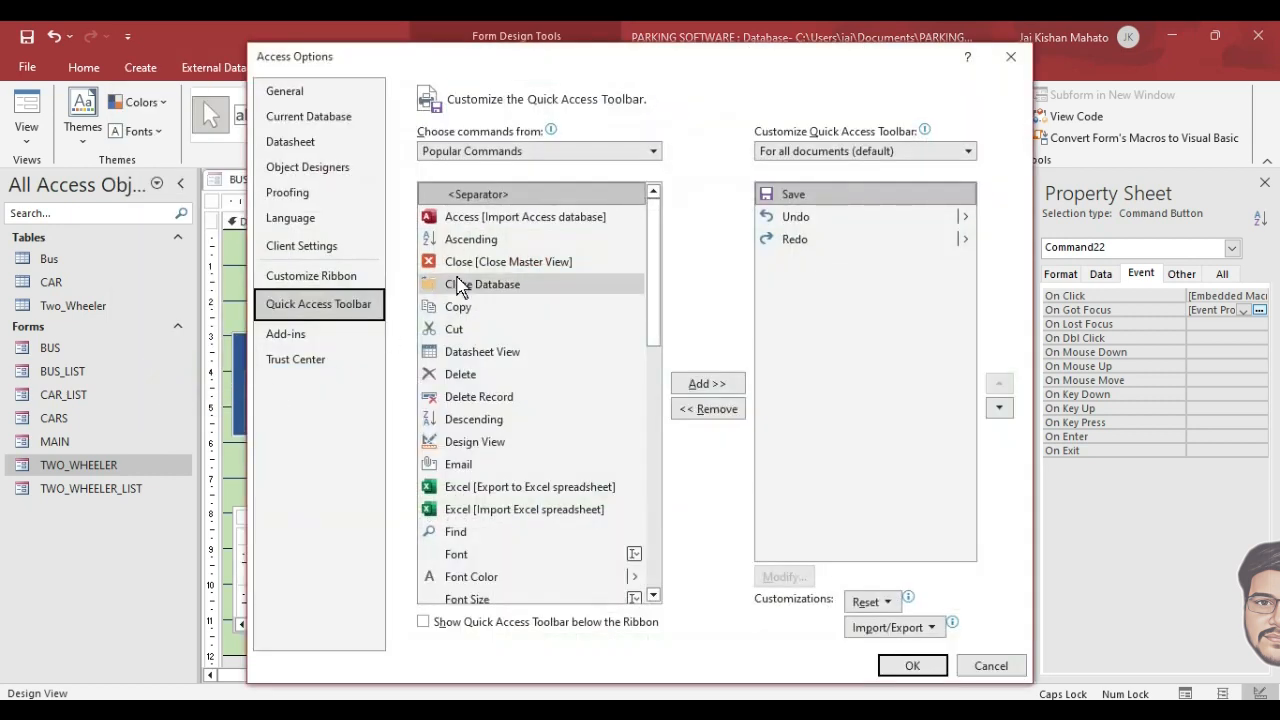
left_click(315, 116)
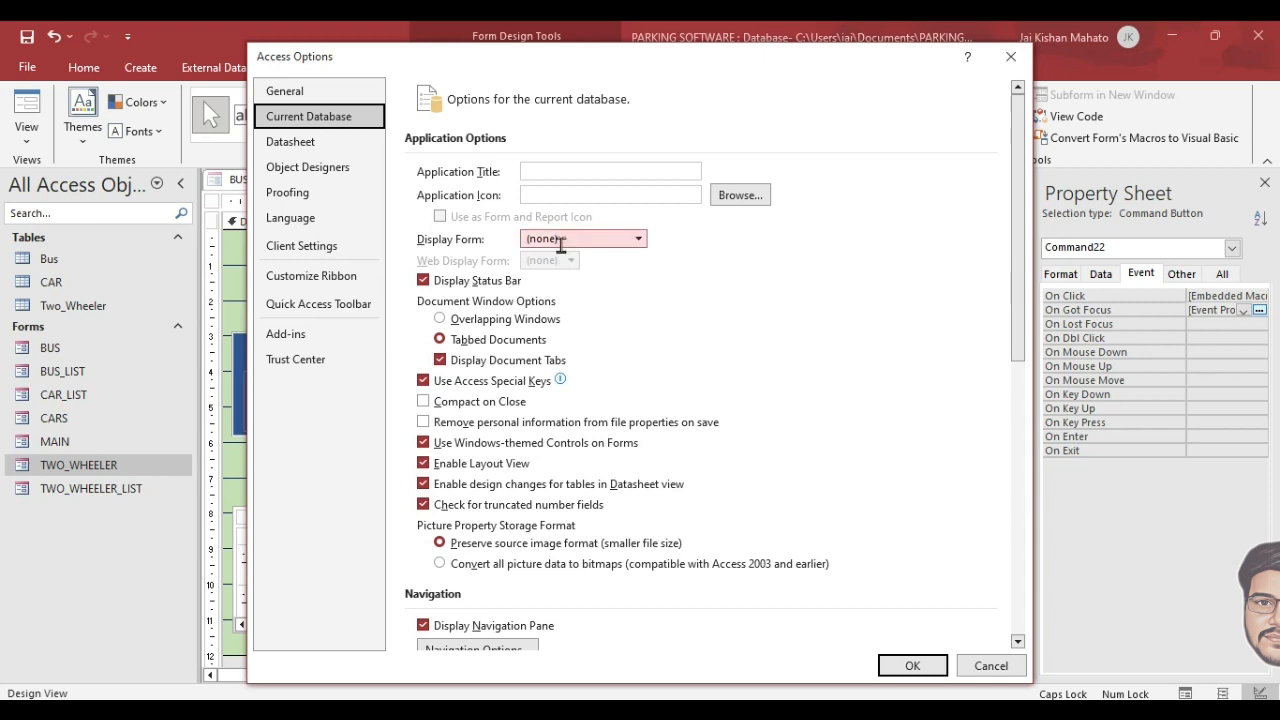
left_click(639, 240)
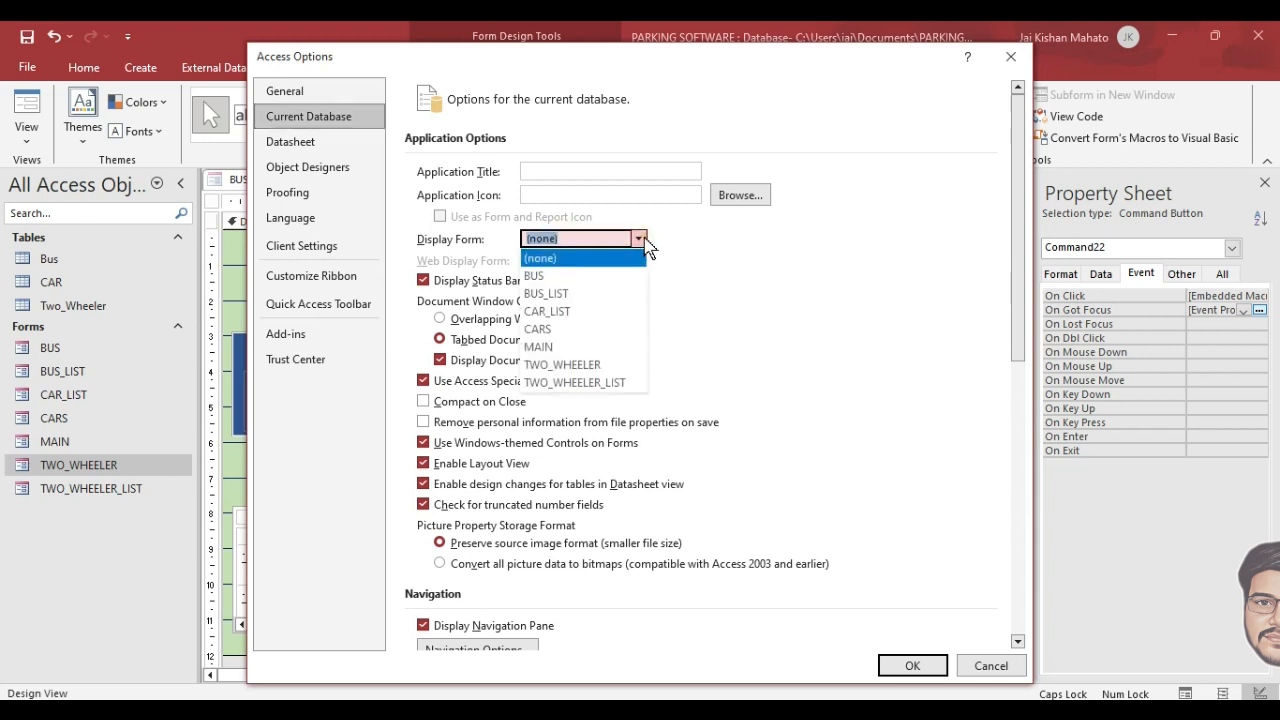
left_click(539, 352)
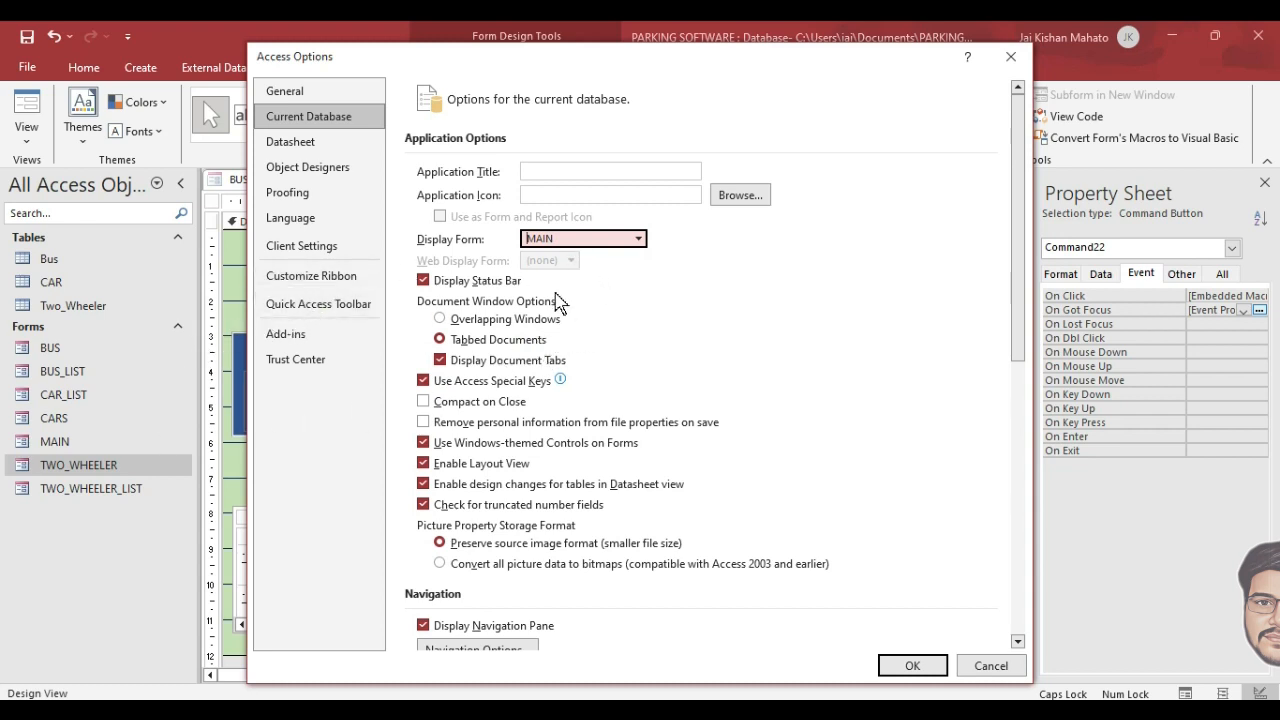
scroll(768, 384, "down", 3)
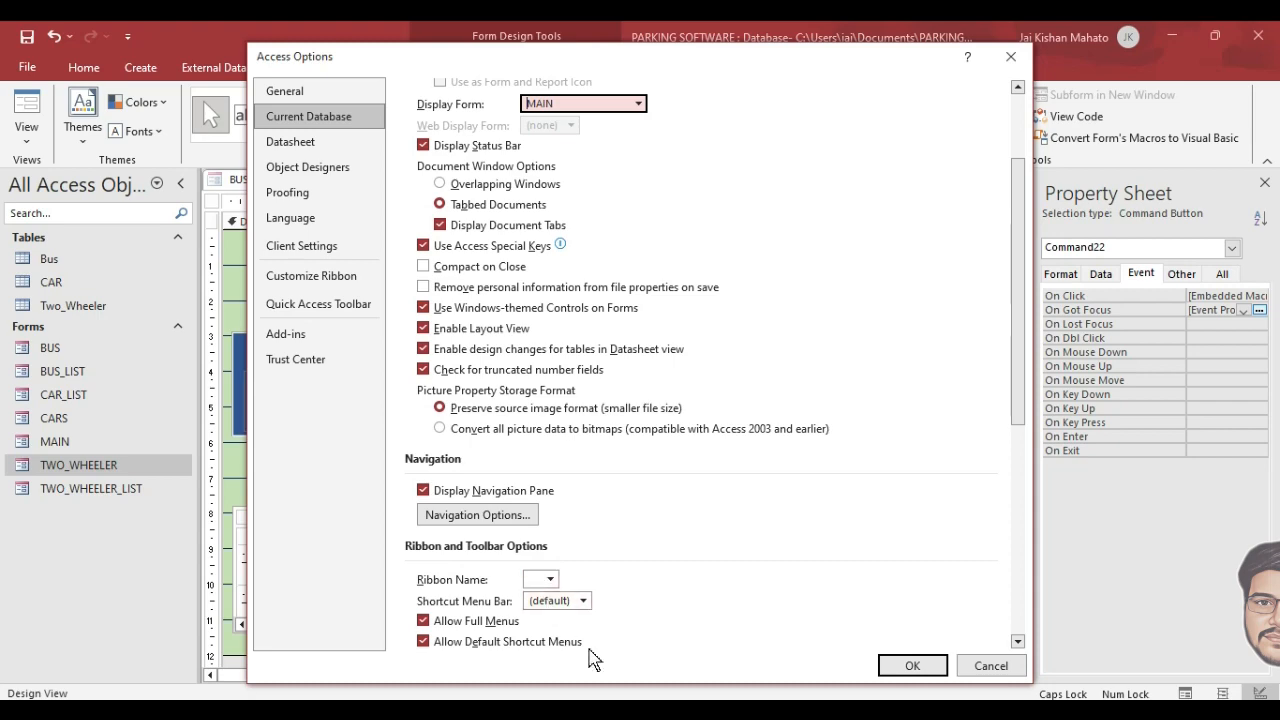
left_click(912, 666)
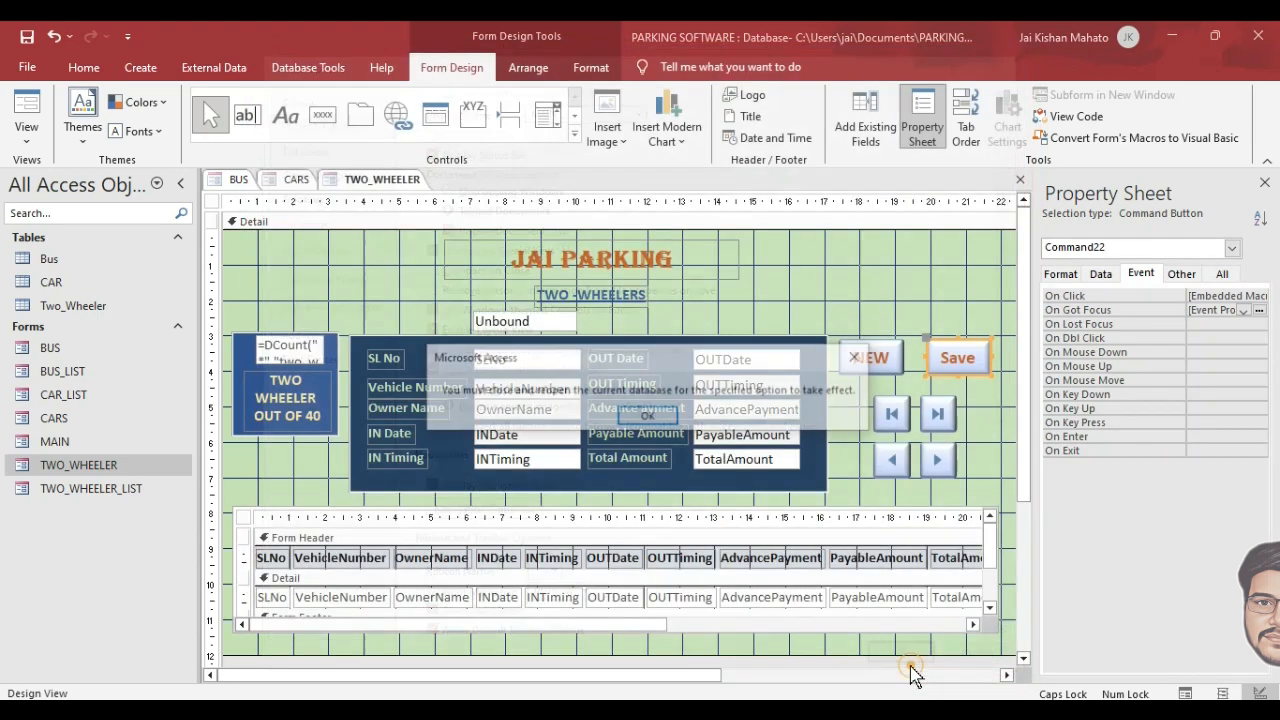
left_click(648, 417)
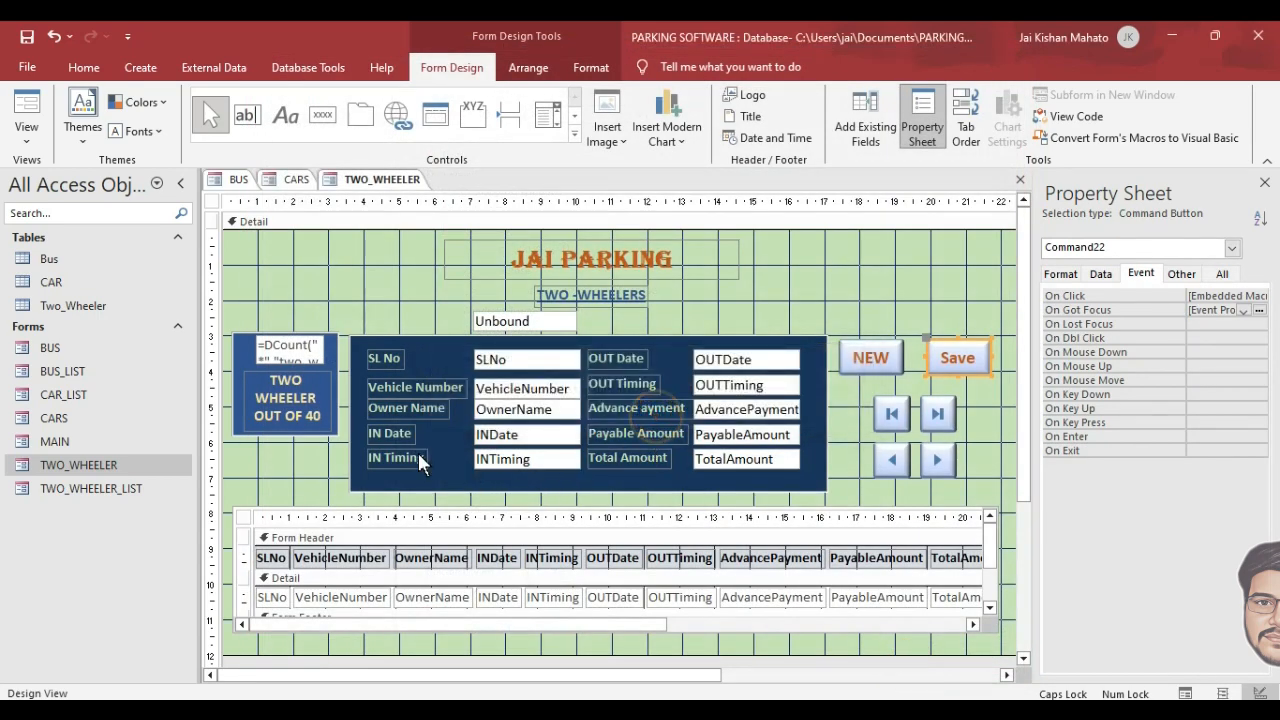
Open the bus entry form from the MAIN form and enter vehicle number WB01C0000 and the owner's name.
double_click(54, 441)
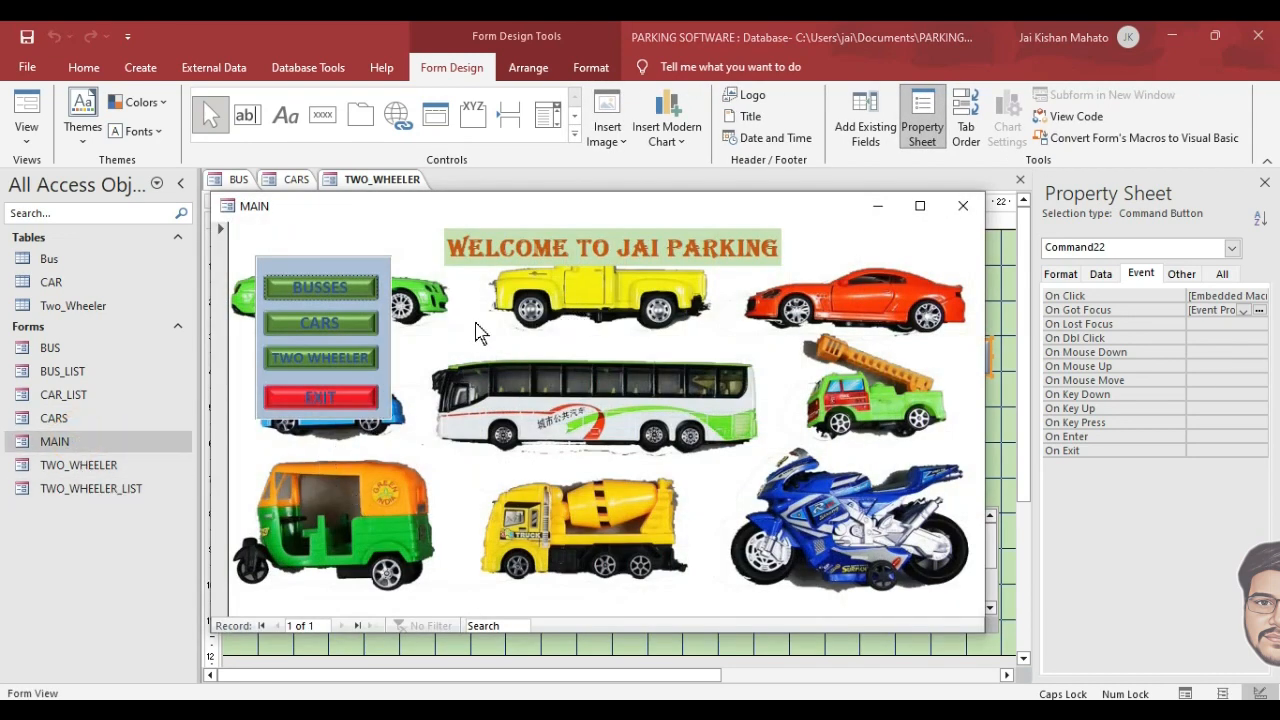
left_click(310, 285)
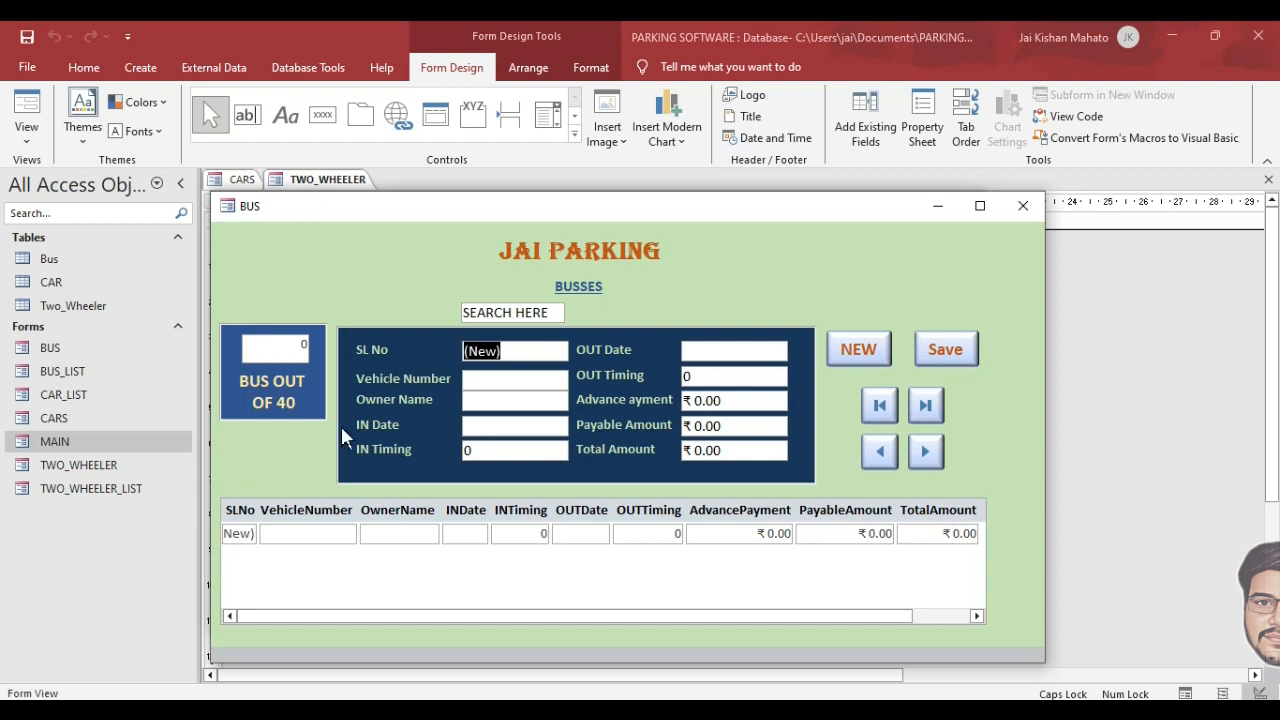
left_click(502, 377)
type("WB01C0000")
key("Tab")
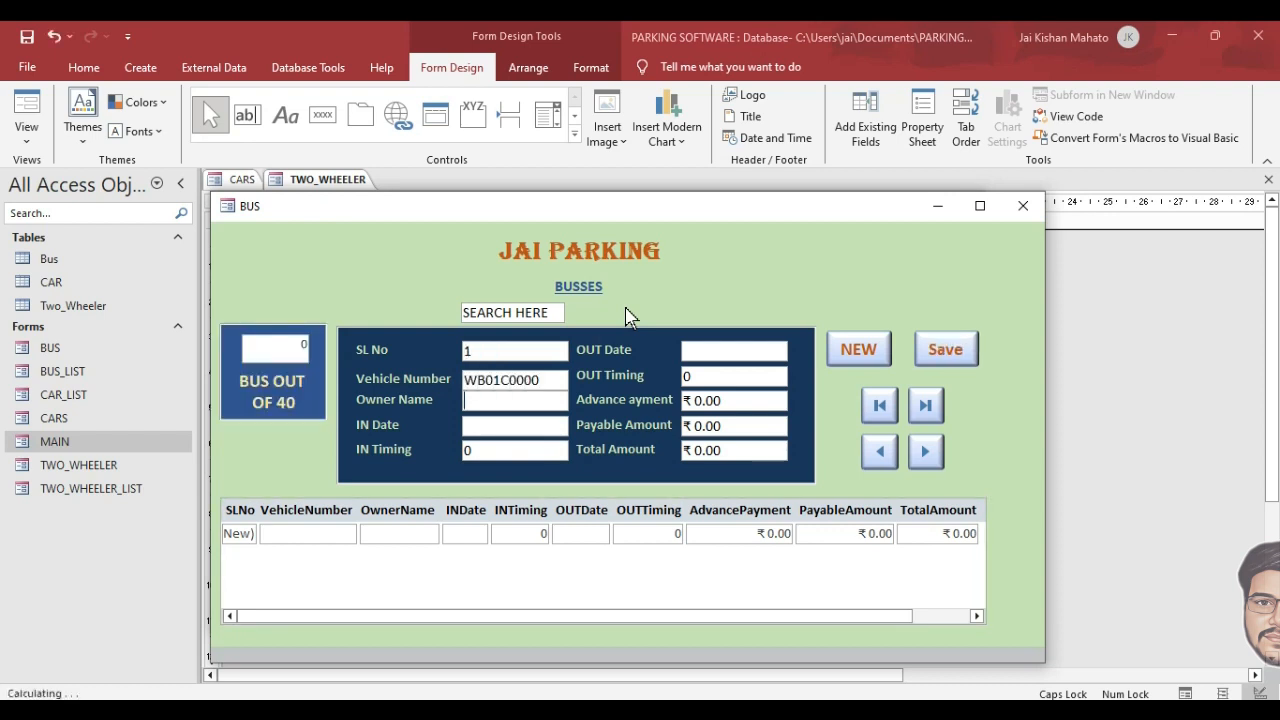
type("JAI")
key("Tab")
Set the bus record's IN Date to 17-11-2023 and its IN Timing to 12.
left_click(579, 423)
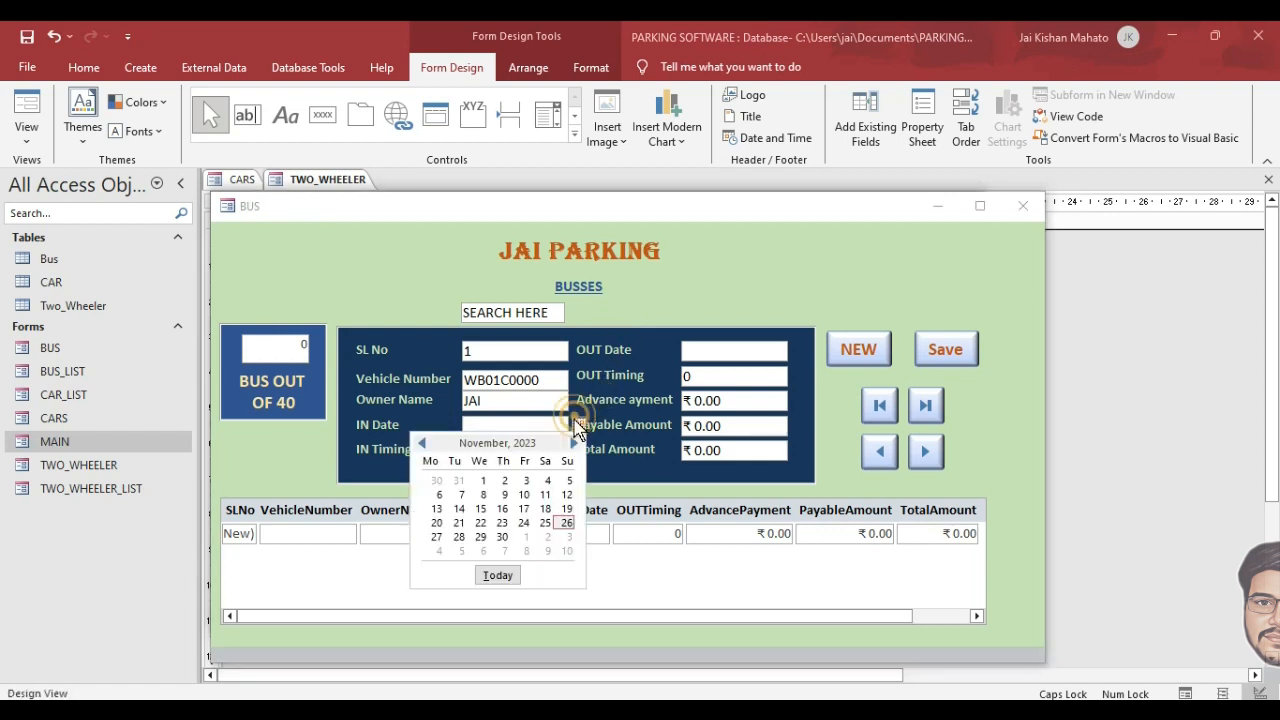
left_click(524, 508)
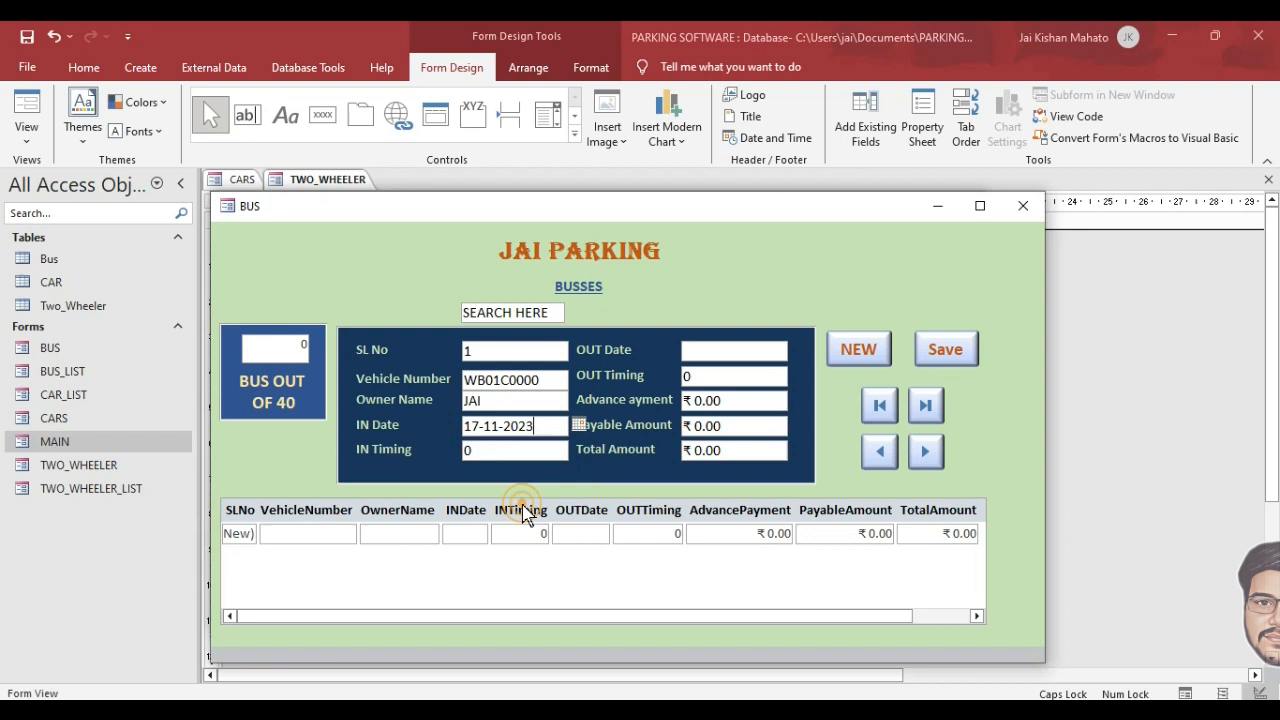
left_click(520, 450)
key("BackSpace")
type("12")
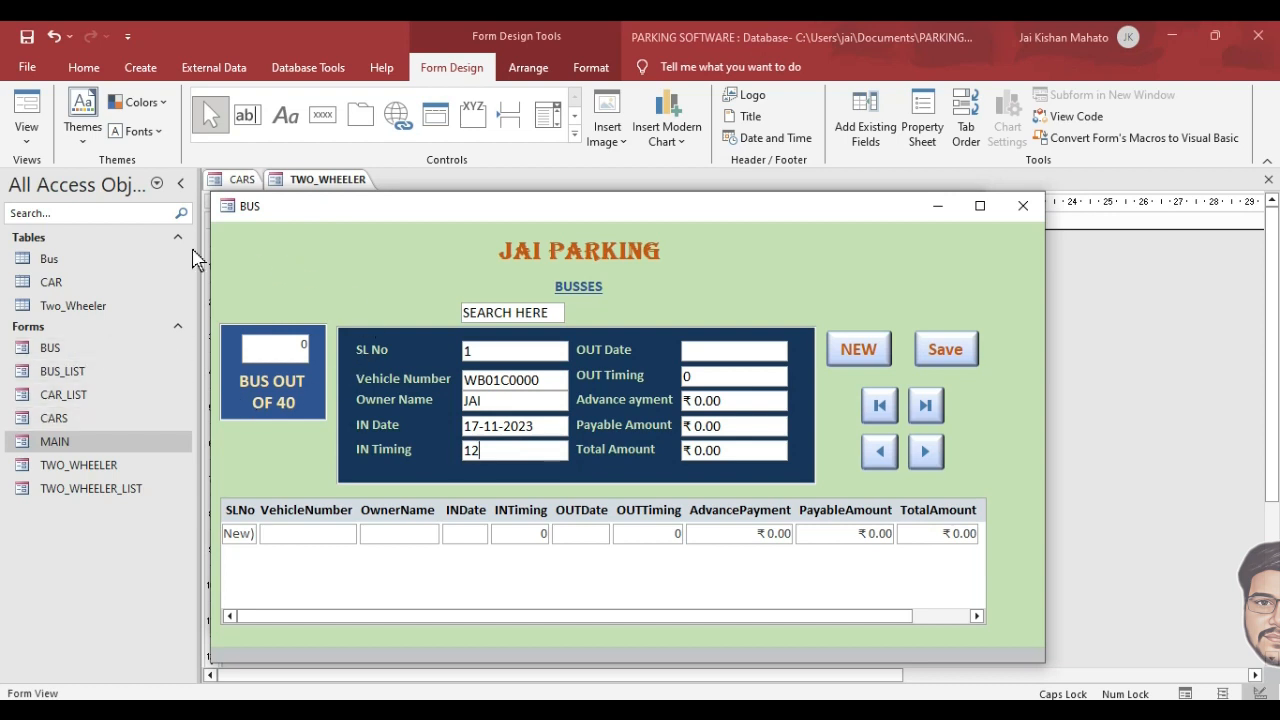
Save the bus record, then close the BUS form and save the pending form design changes.
right_click(45, 272)
left_click(131, 263)
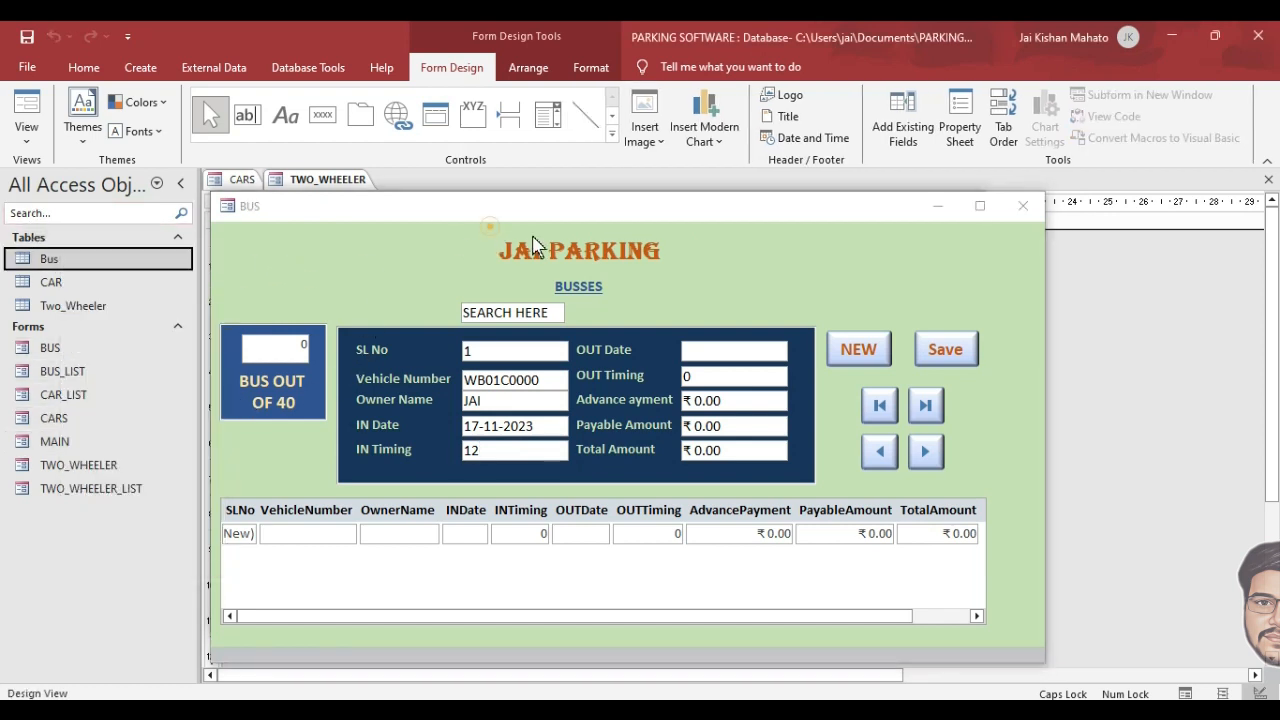
left_click(945, 349)
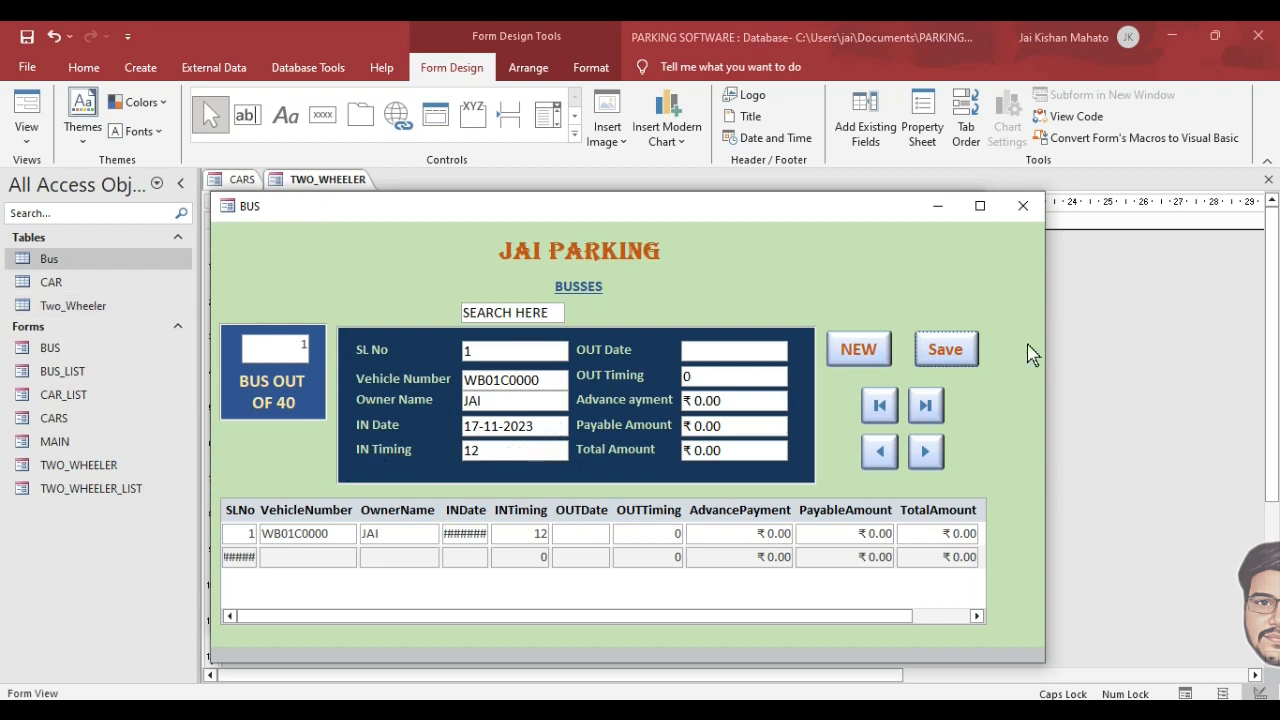
left_click(1023, 205)
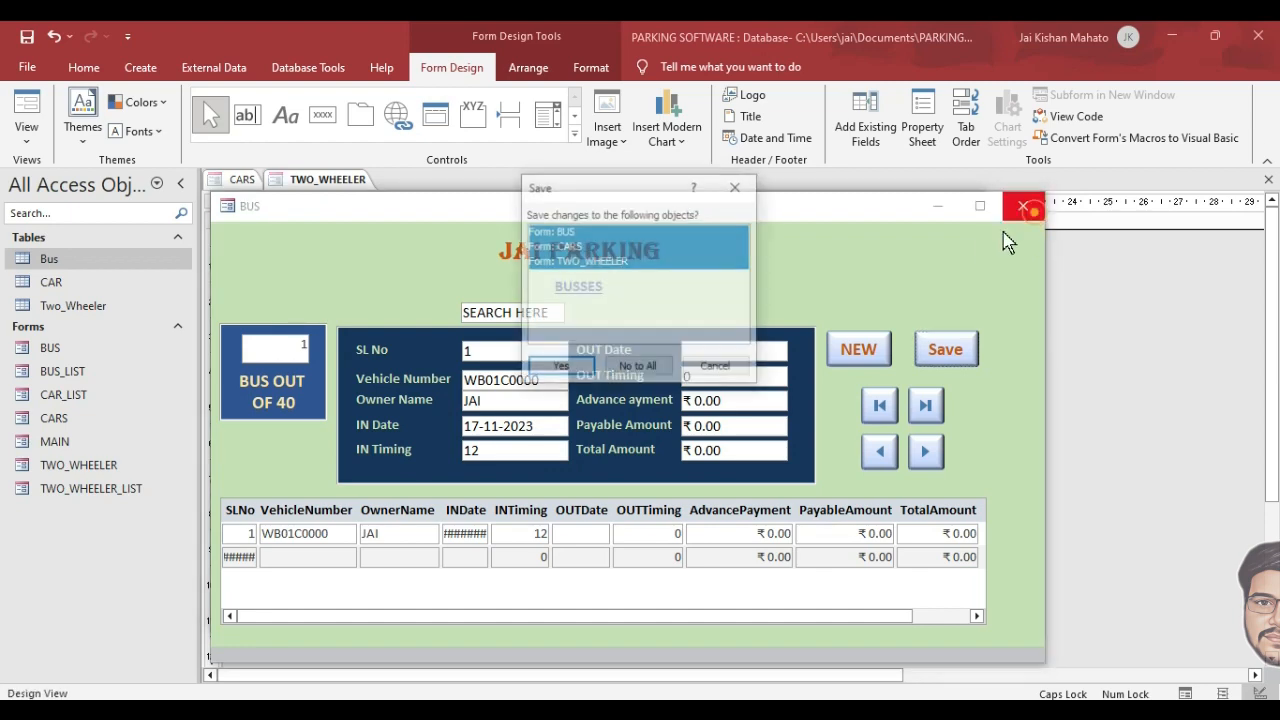
left_click(580, 375)
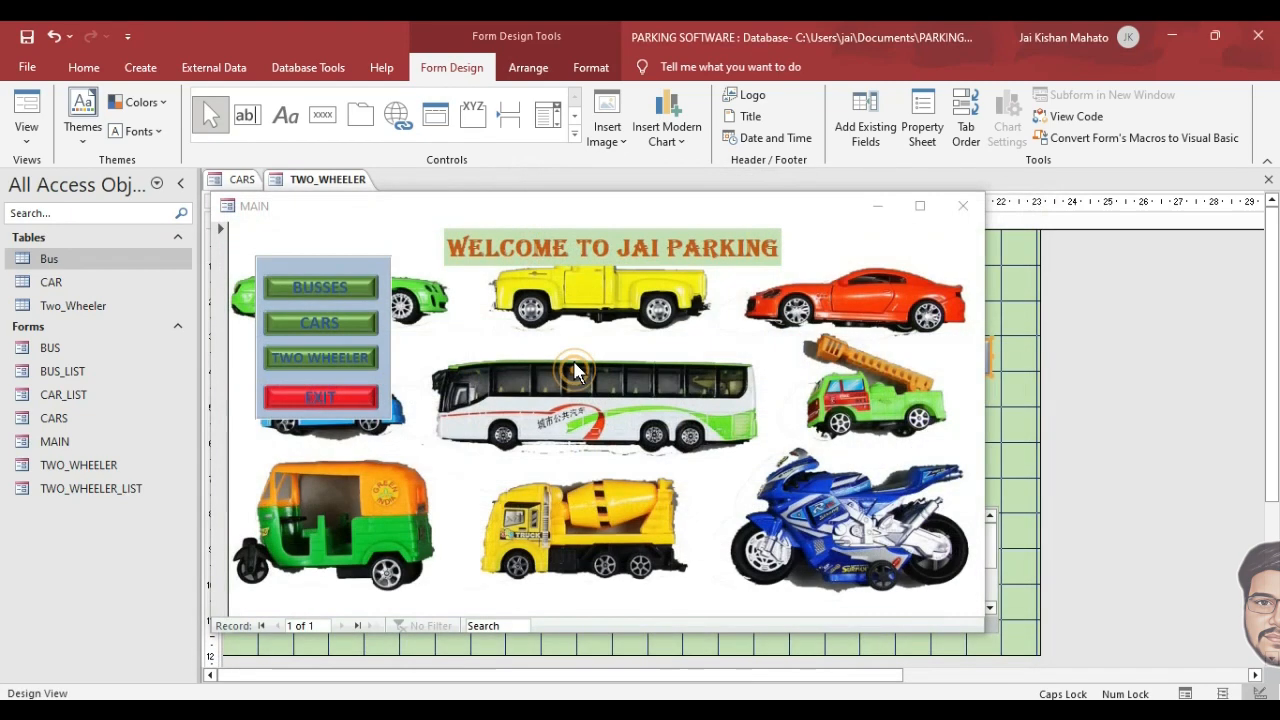
Open the Bus table in Design view, close the MAIN form, and set the INTiming field's data type to Short Text.
right_click(50, 262)
left_click(106, 297)
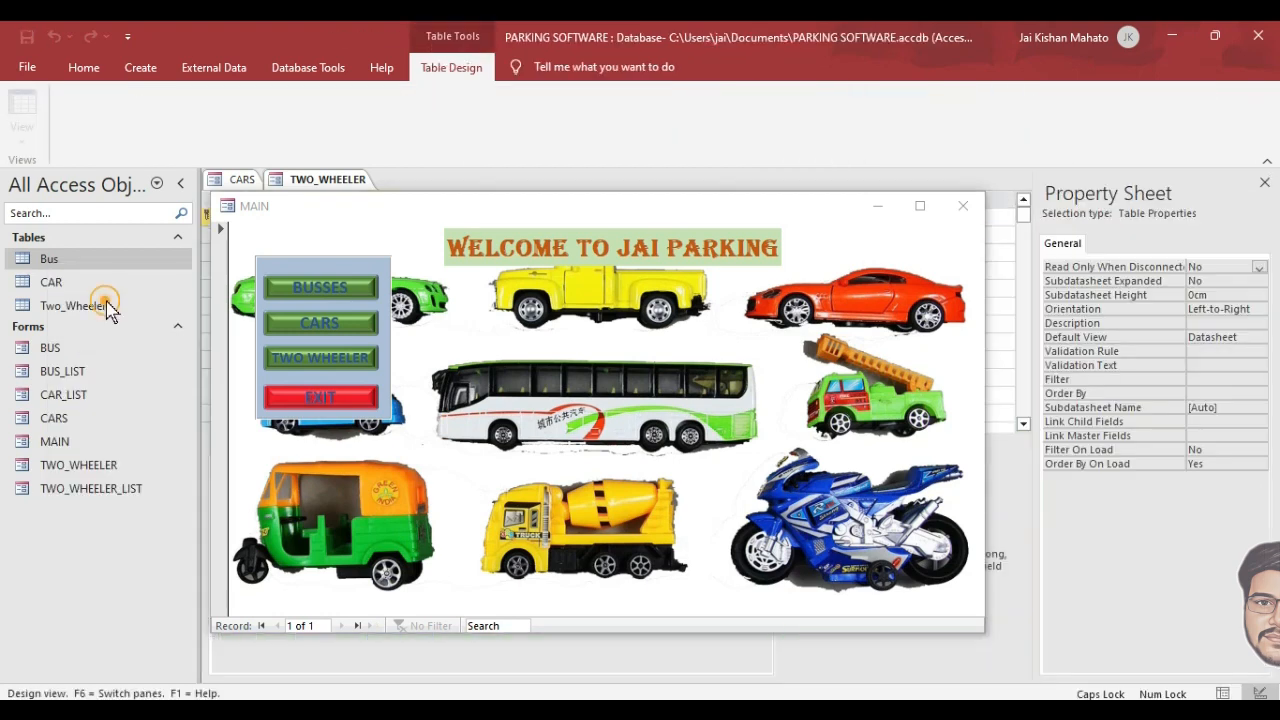
left_click(961, 206)
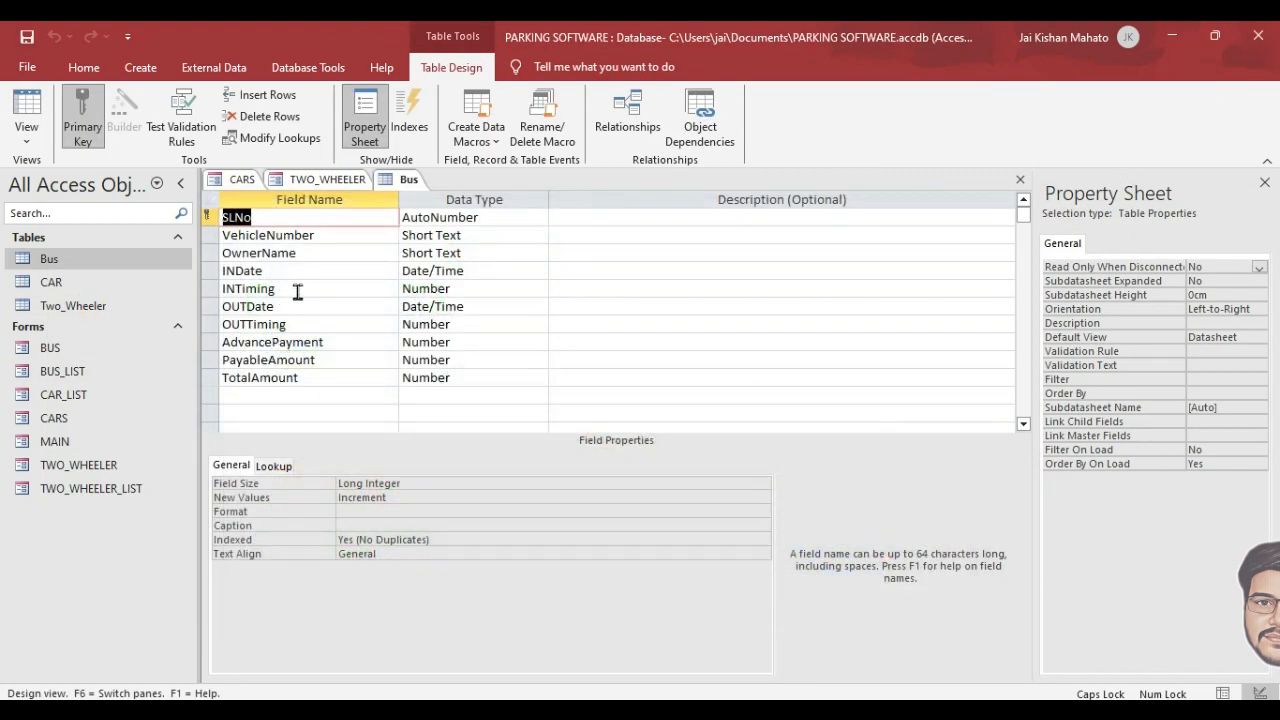
left_click(295, 290)
left_click(485, 288)
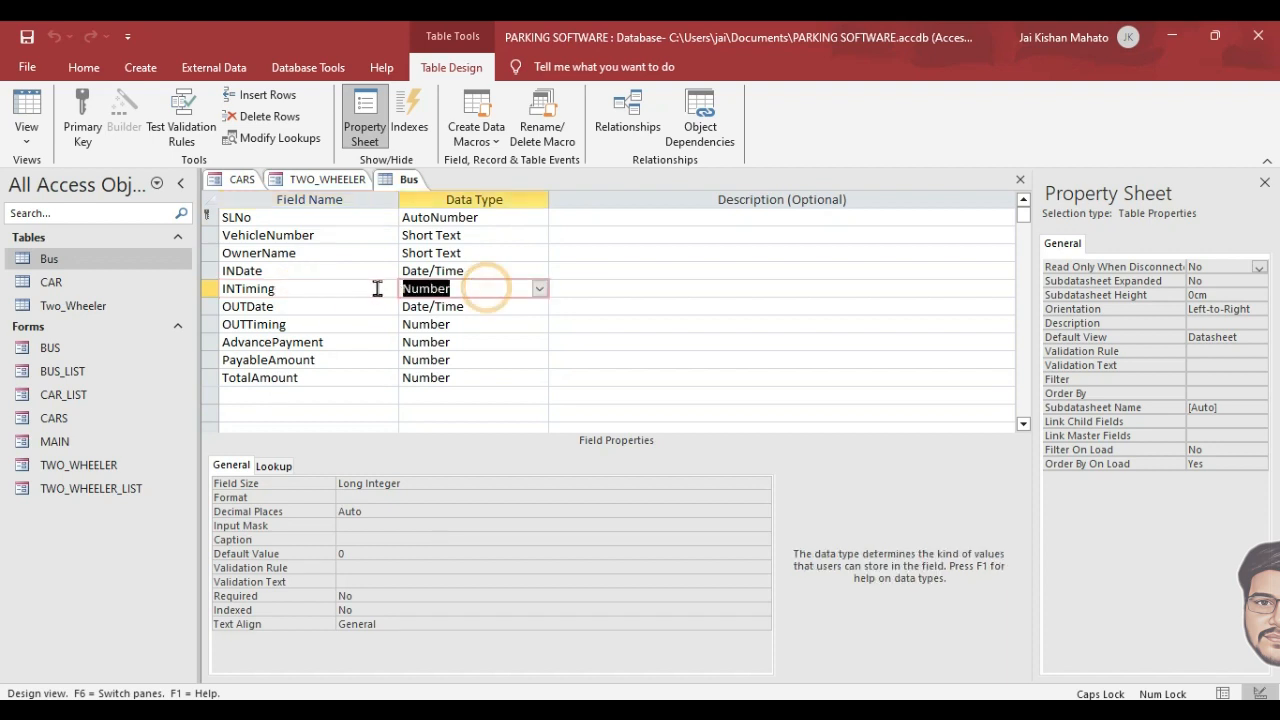
left_click(539, 288)
left_click(470, 304)
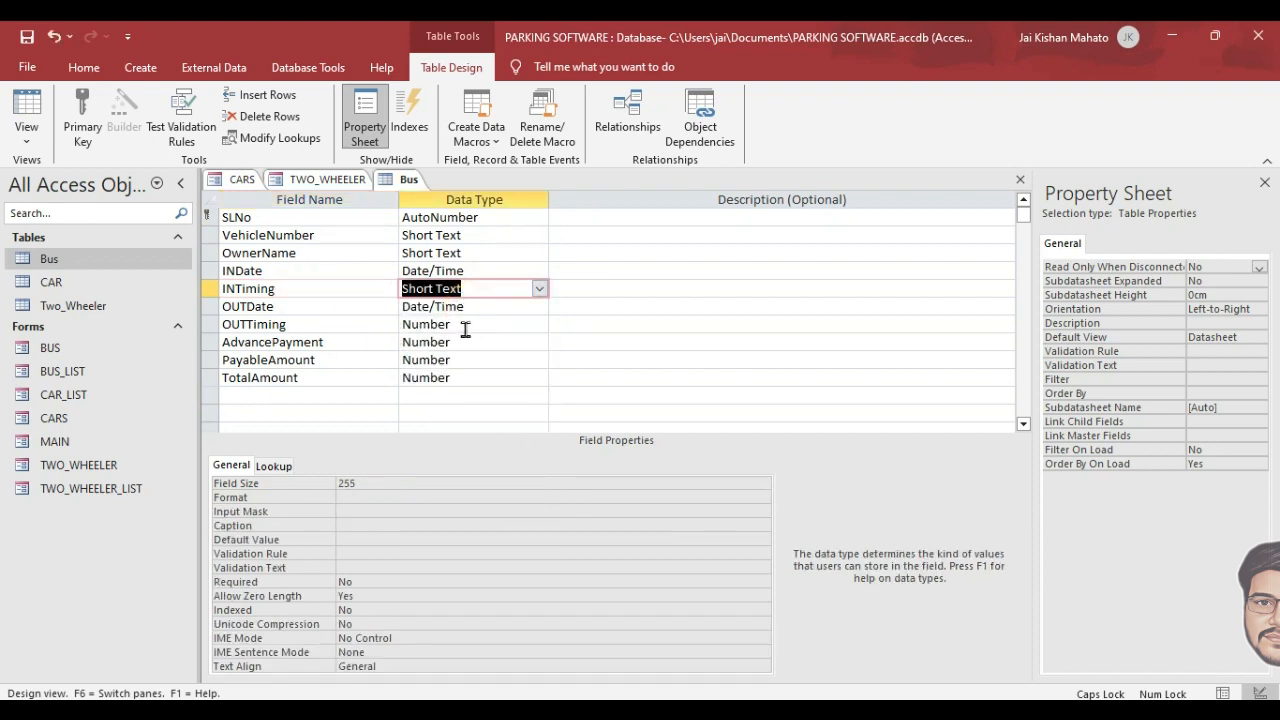
Set the Bus table's OUTTiming field to the Short Text data type.
left_click(465, 326)
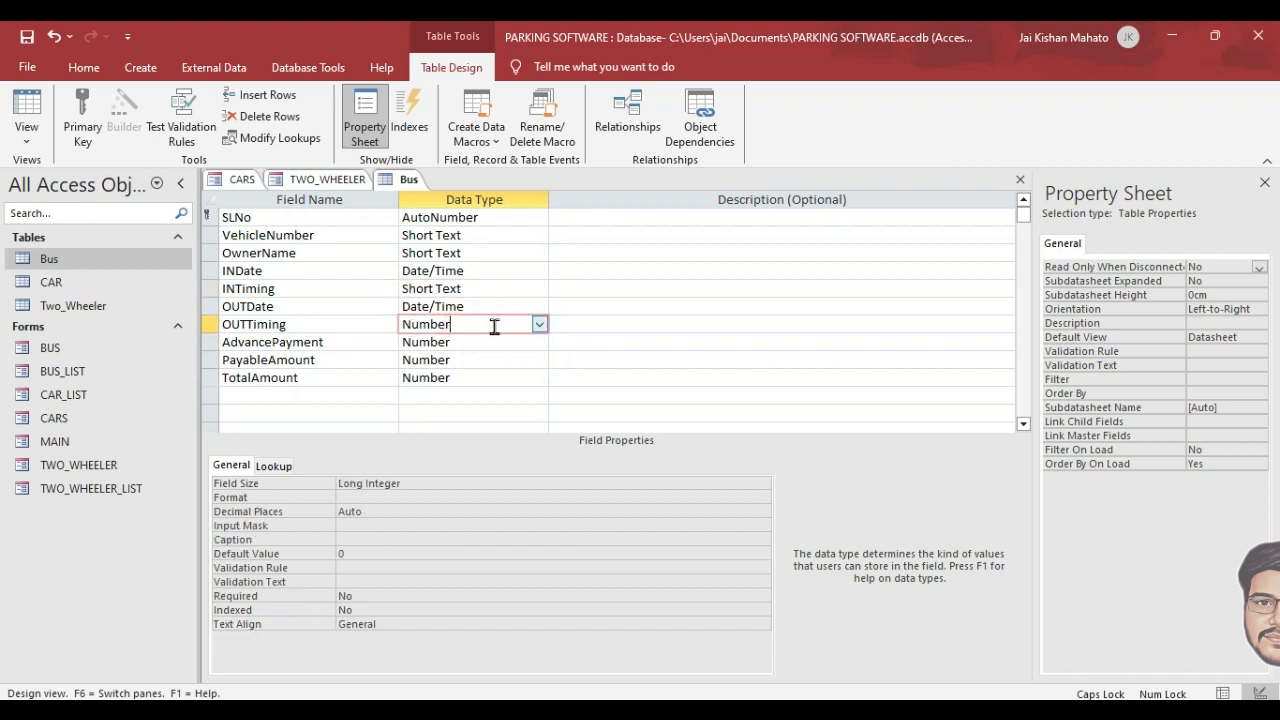
left_click_drag(500, 326, 343, 326)
type("Short Text")
left_click(486, 326)
left_click(484, 340)
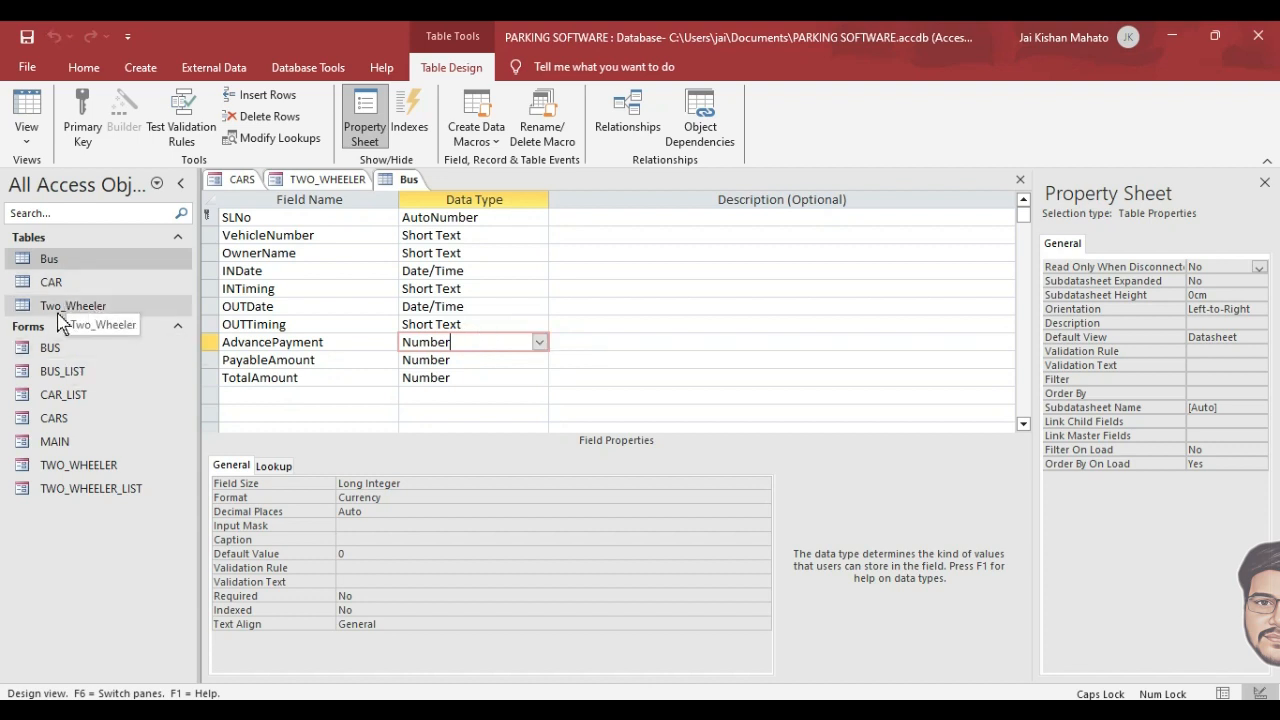
Change the CAR table's INTiming and OUTTiming fields to Short Text, then close the CAR and Bus tables.
right_click(97, 286)
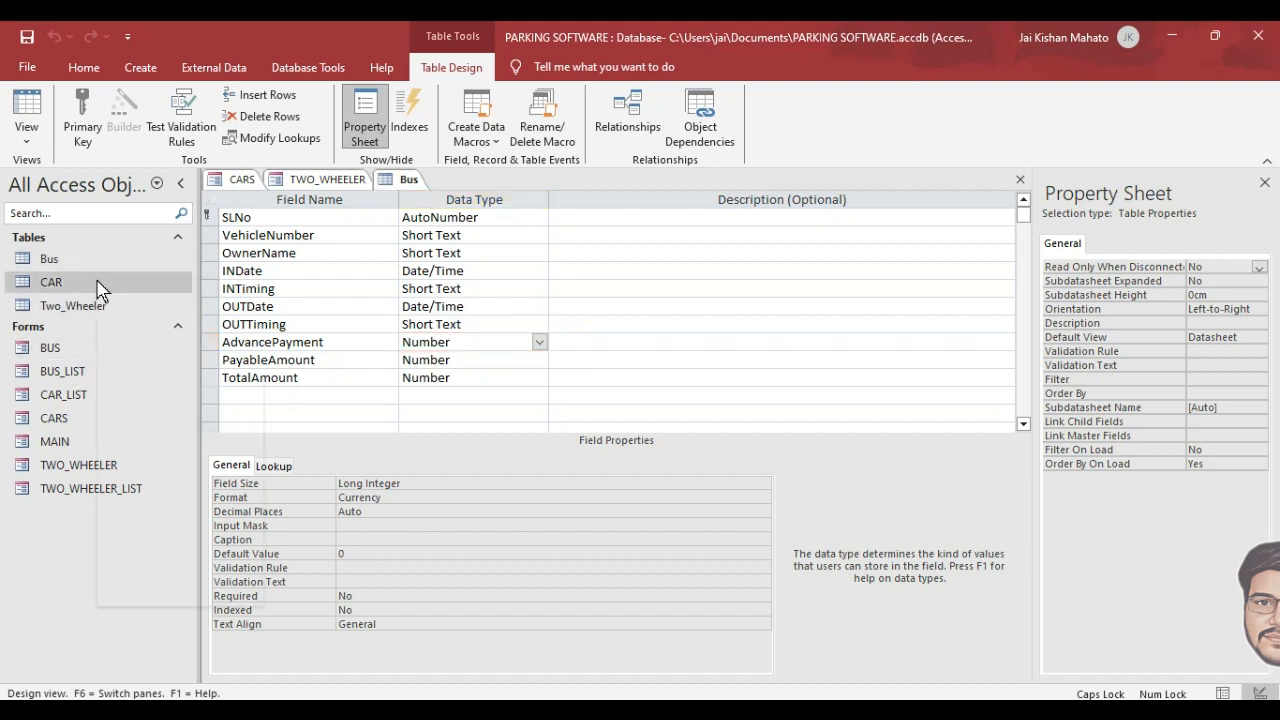
left_click(145, 327)
left_click(446, 290)
type("S")
left_click(449, 326)
type("S")
left_click(1020, 180)
left_click(1020, 180)
Change the Two_Wheeler table's INTiming and OUTTiming fields to Short Text, save the table, and close it.
right_click(121, 306)
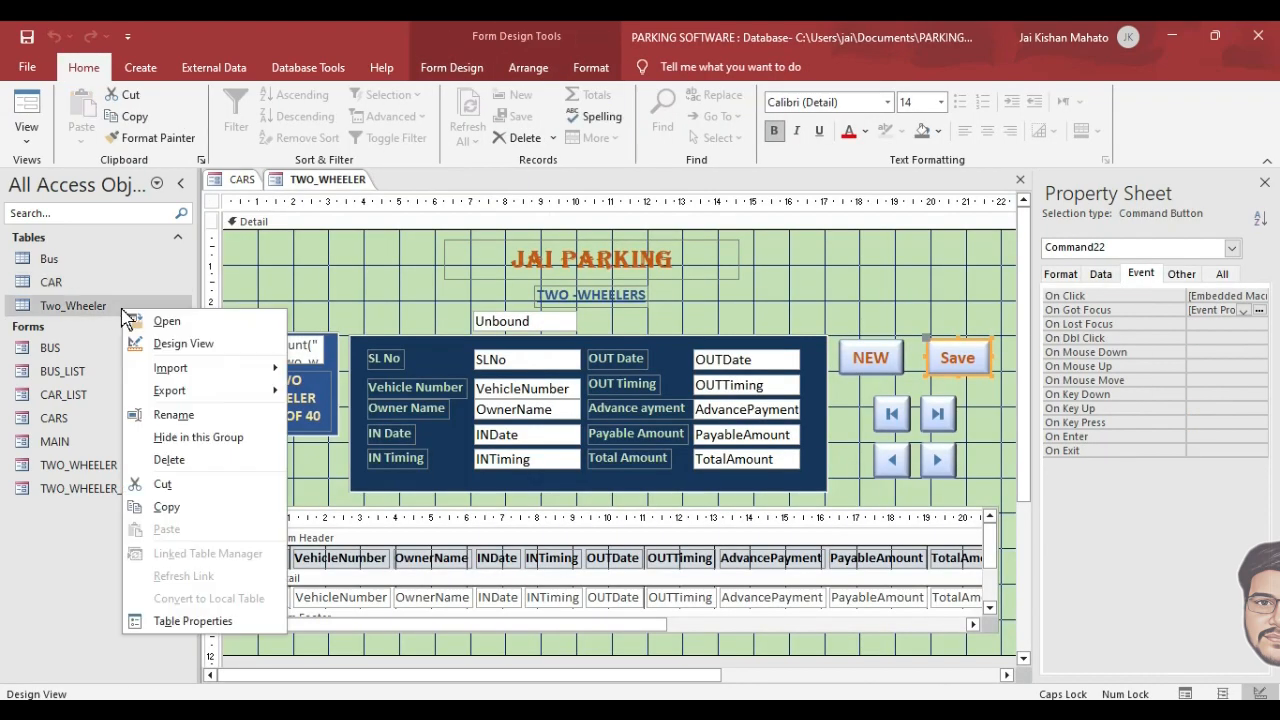
left_click(183, 343)
left_click_drag(471, 289, 361, 289)
type("S")
left_click_drag(471, 325, 377, 333)
type("S")
key("ctrl+s")
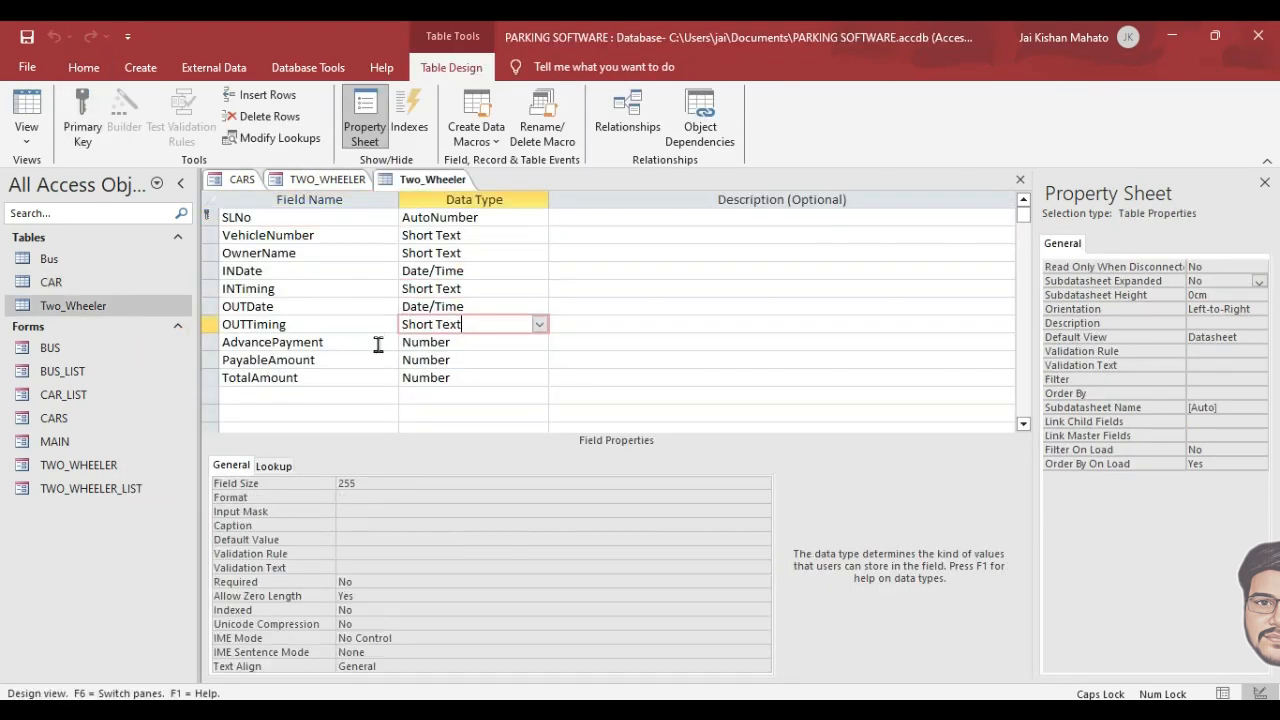
key("ctrl+w")
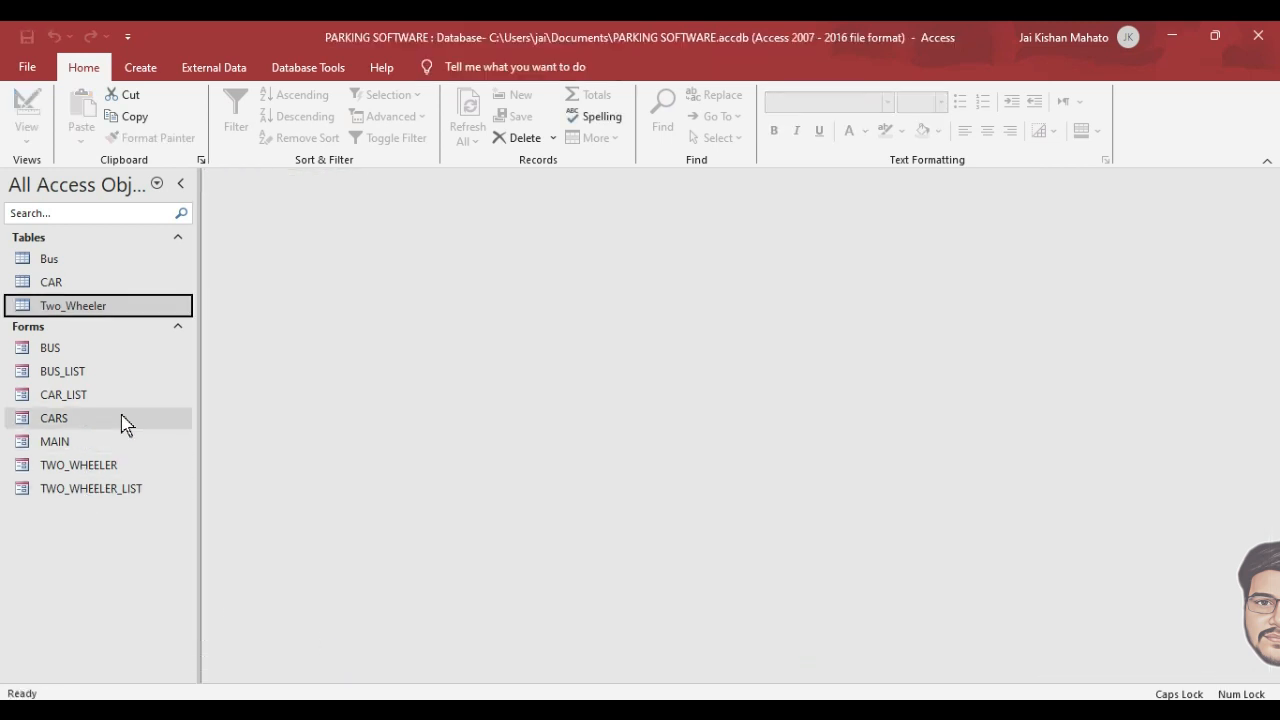
Set the border style of all Detail section fields in the BUS_LIST form to Transparent, and close the form.
left_click(89, 374)
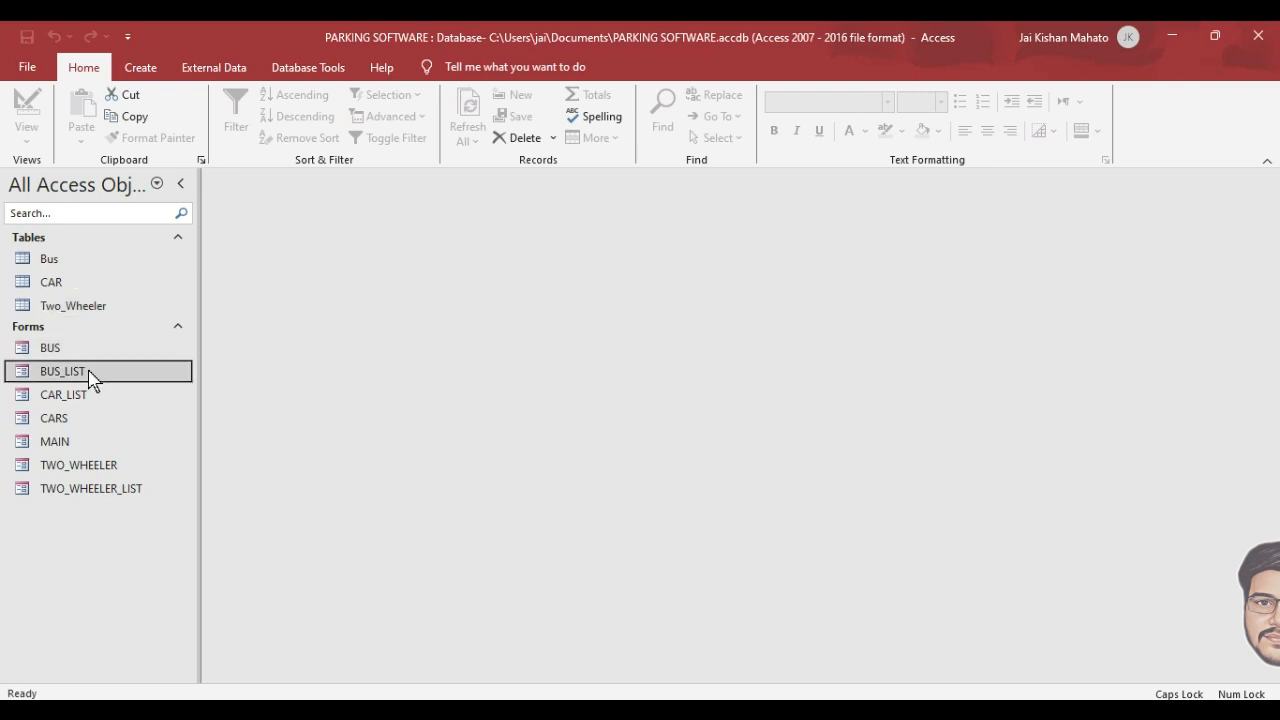
right_click(89, 374)
left_click(138, 430)
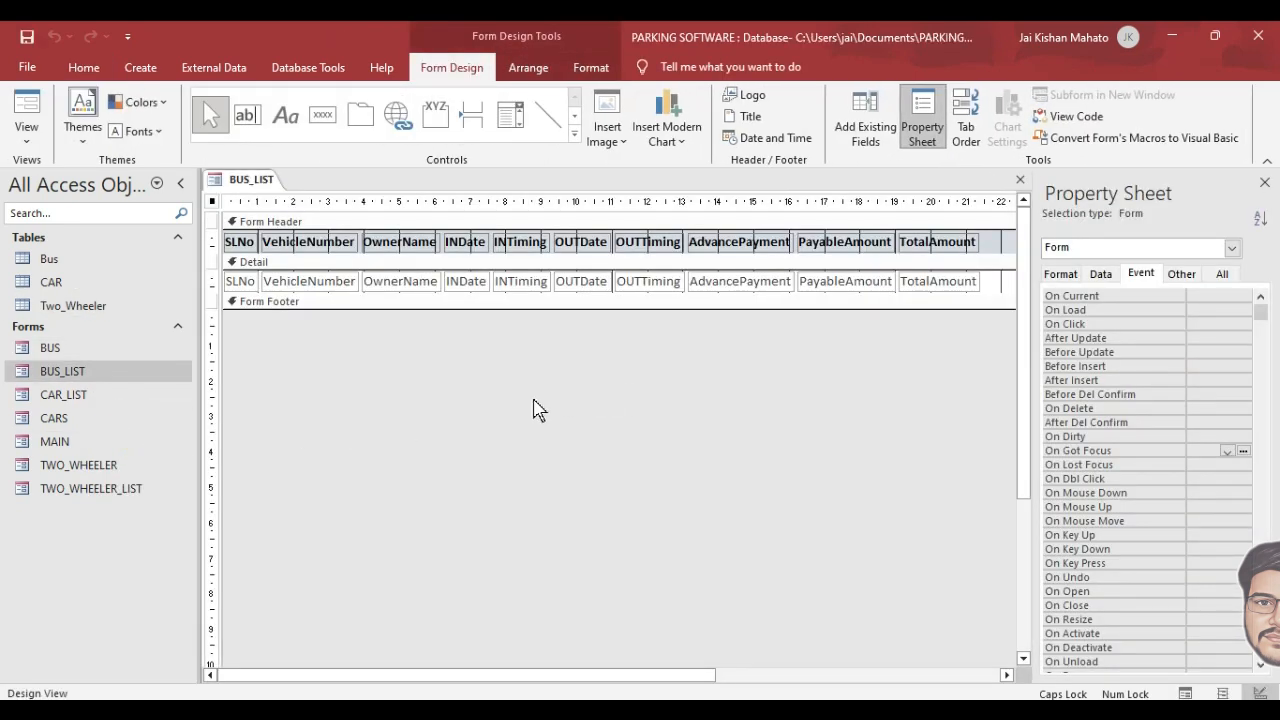
left_click_drag(995, 295, 211, 277)
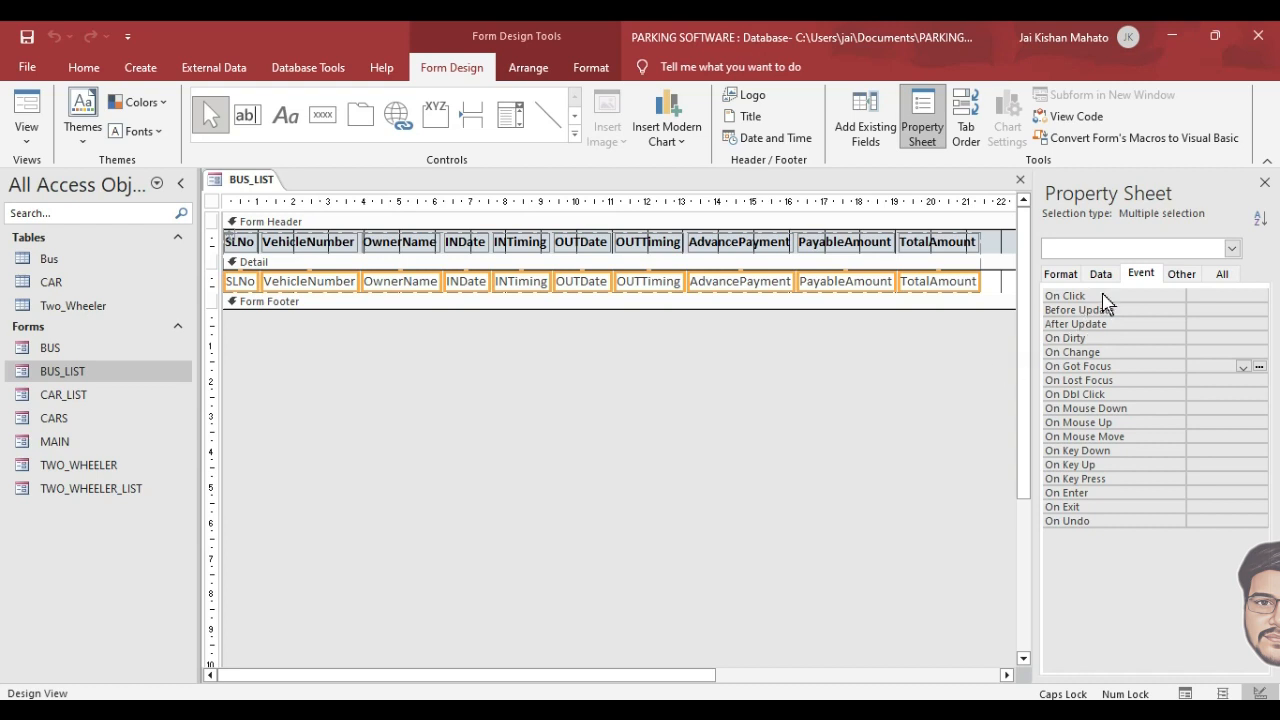
left_click(1060, 274)
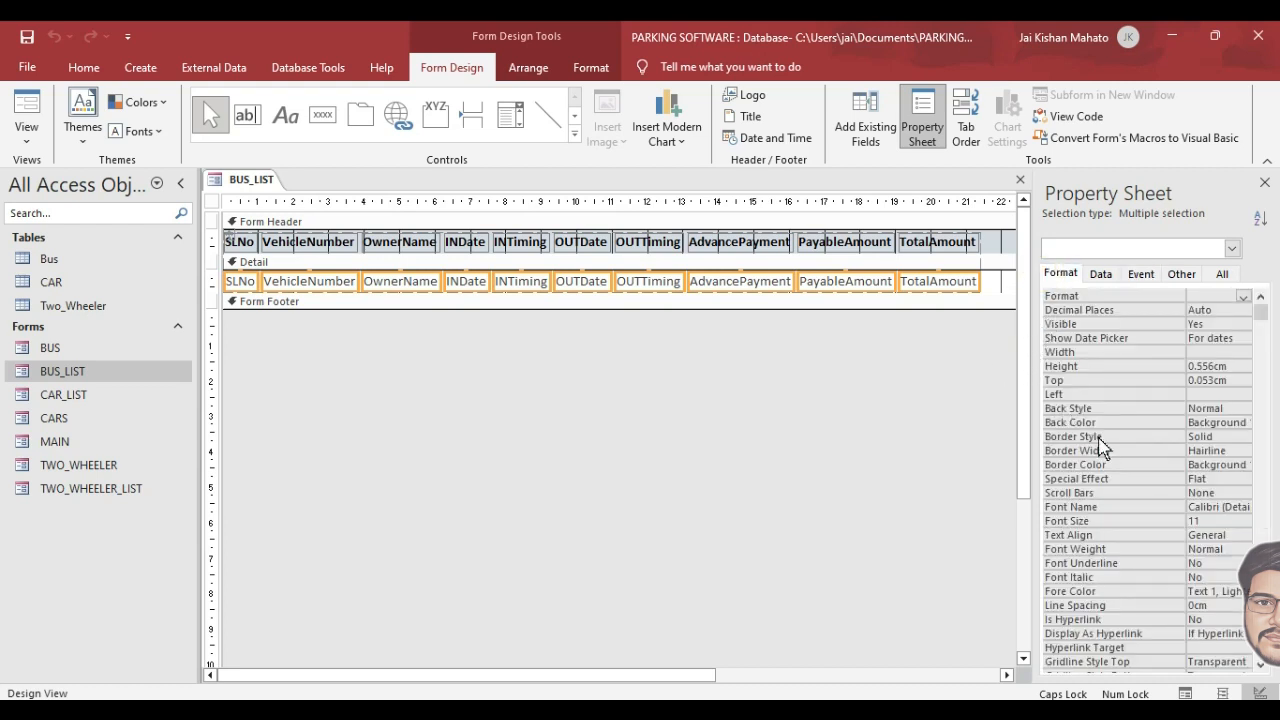
left_click(1232, 437)
left_click(1243, 437)
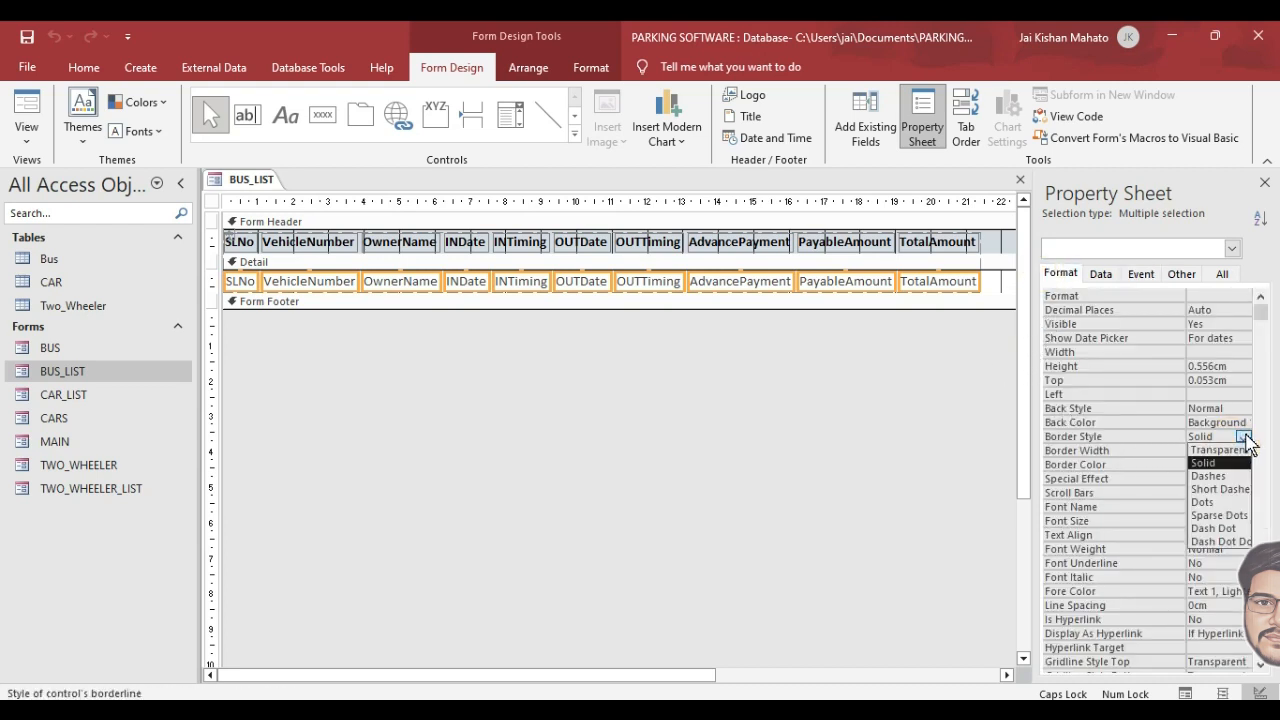
left_click(1218, 450)
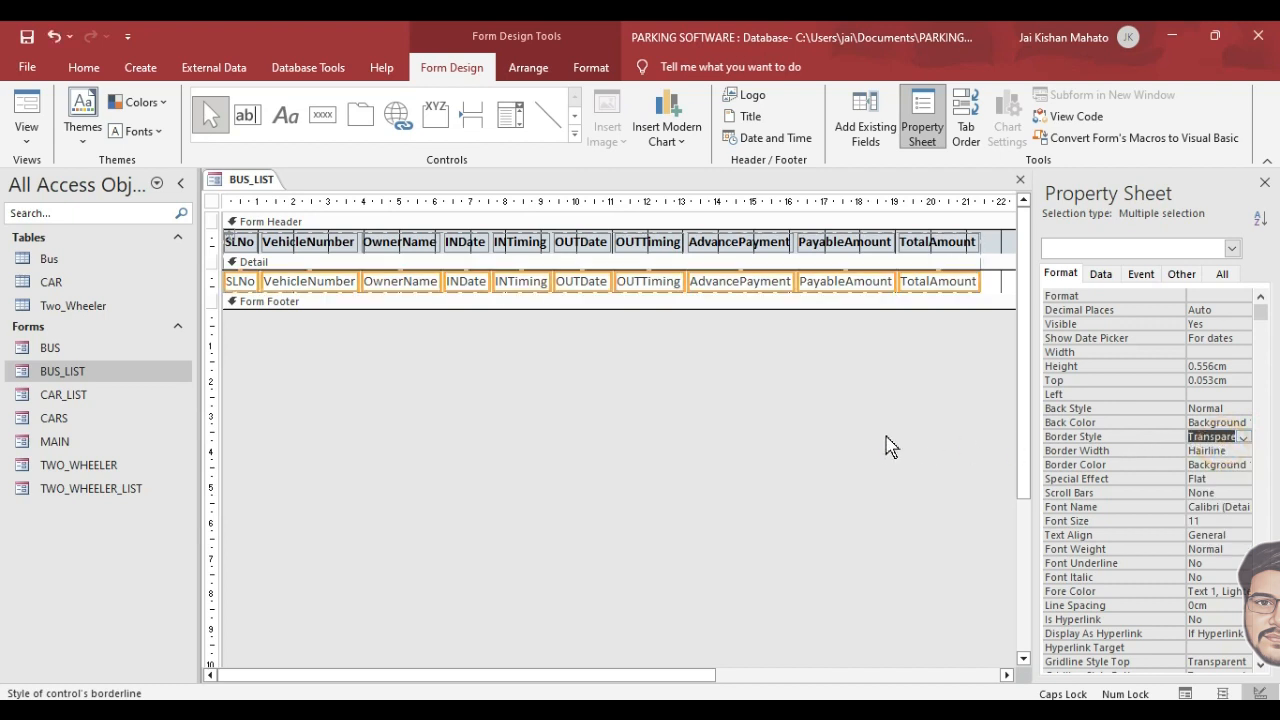
key("ctrl+w")
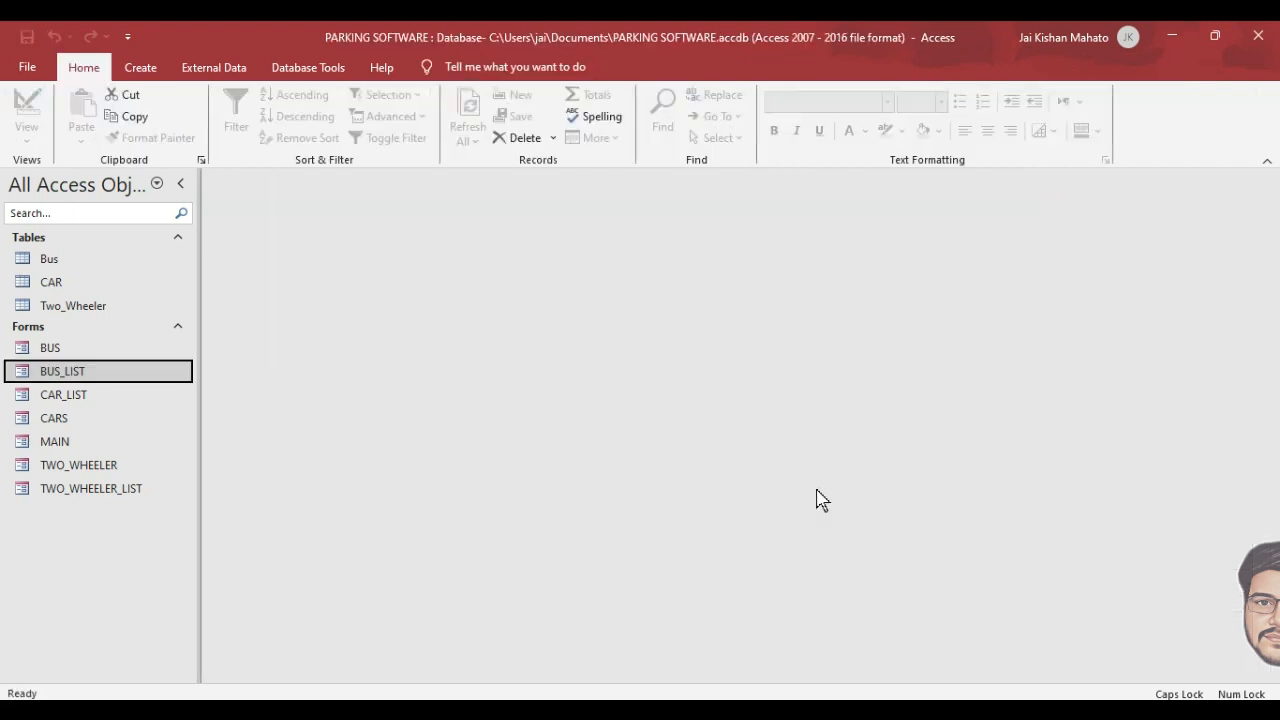
Set the border style of all Detail section fields in the CAR_LIST form to Transparent.
right_click(66, 400)
right_click(63, 400)
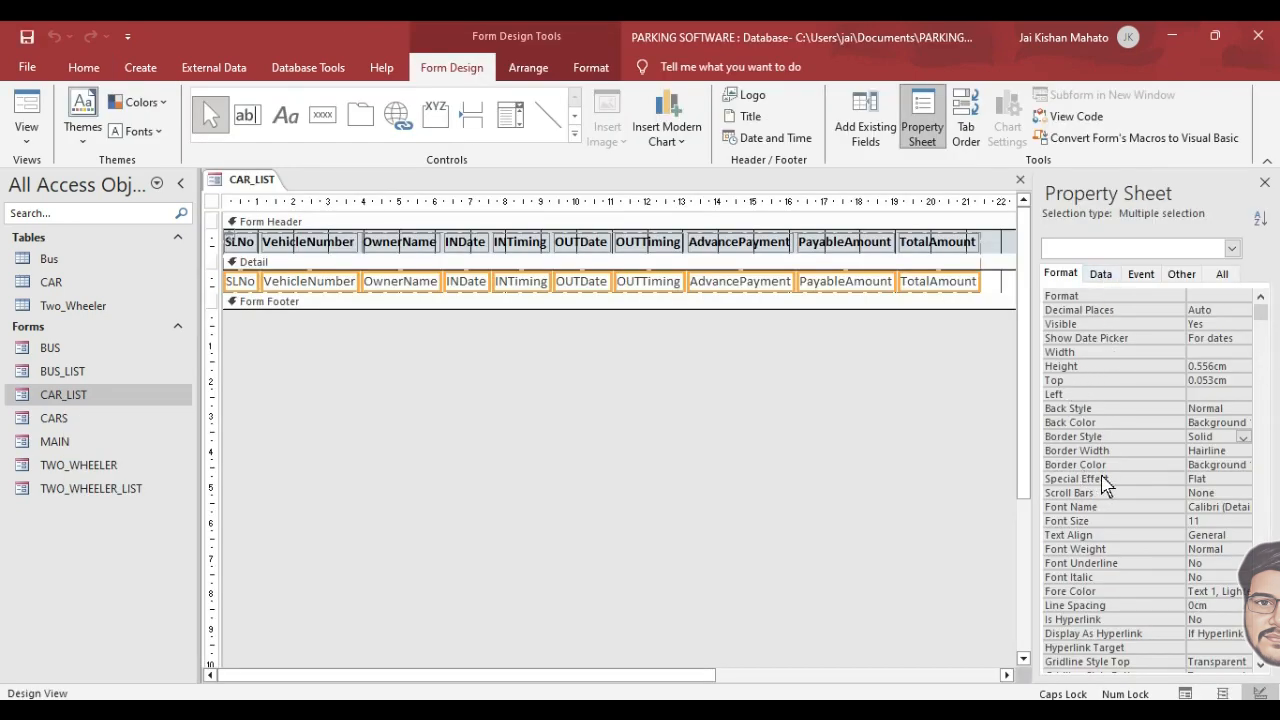
left_click(1243, 441)
left_click(1243, 440)
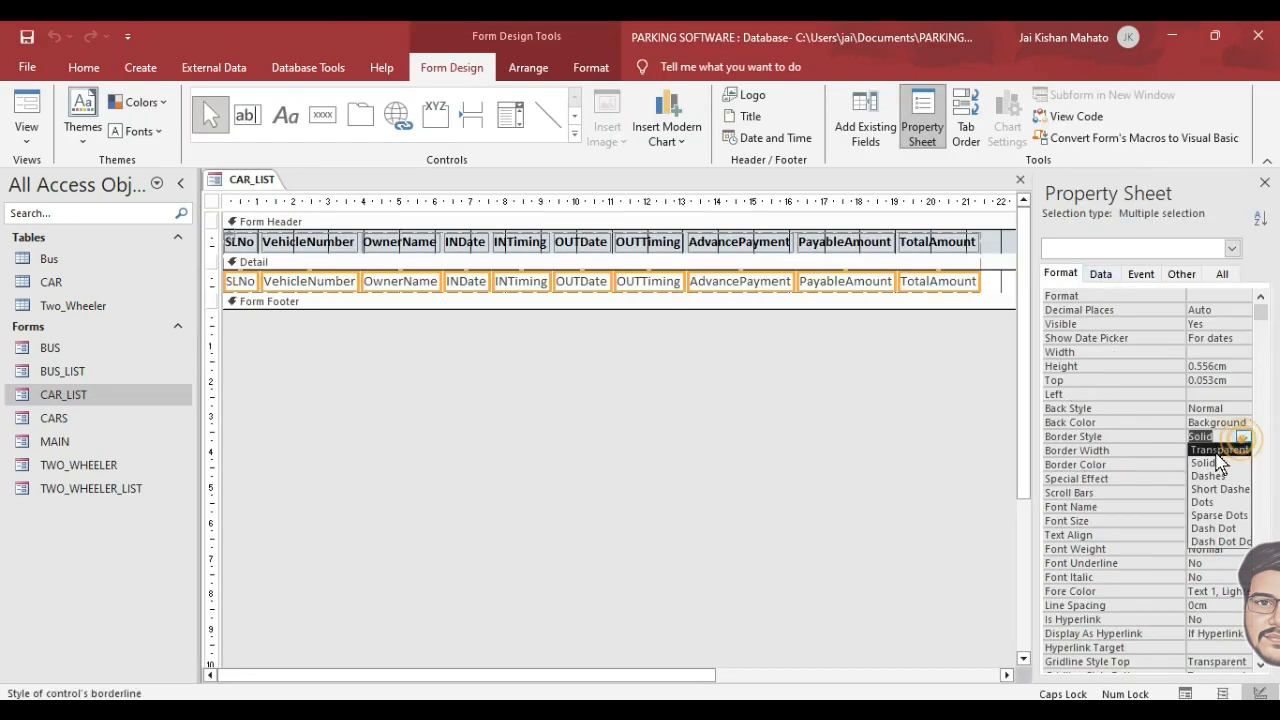
left_click(1222, 451)
left_click(790, 455)
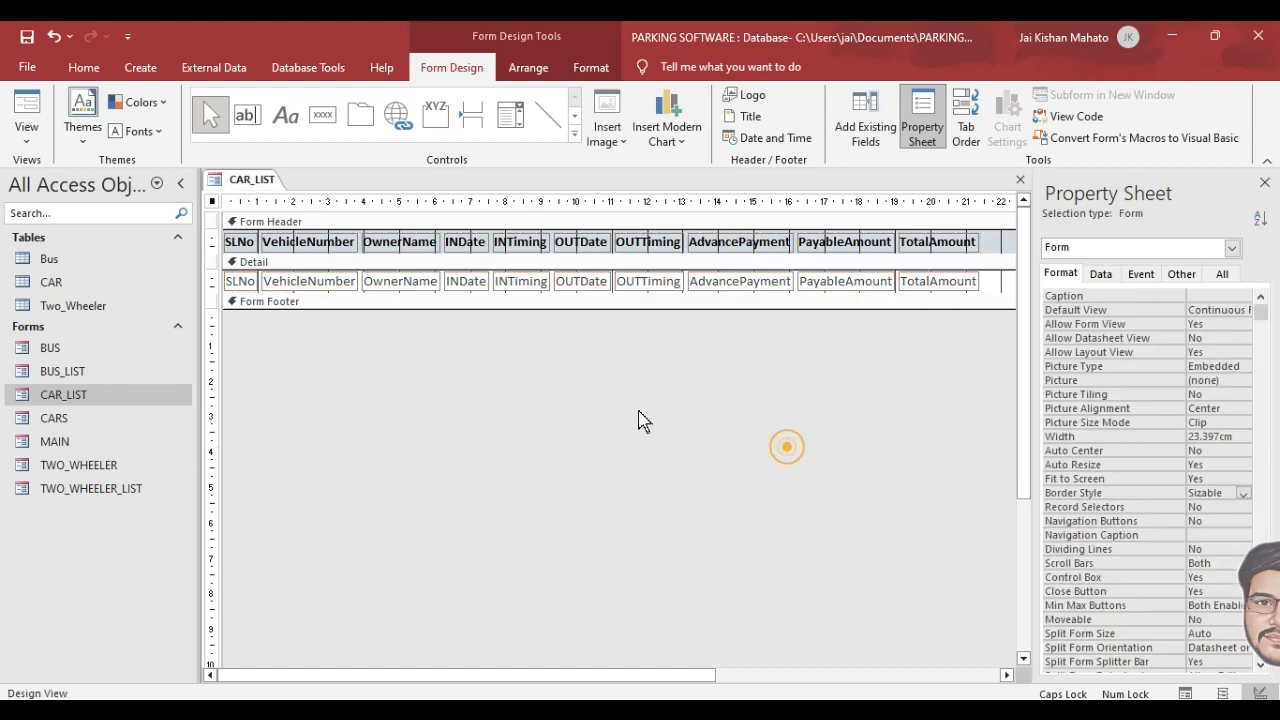
left_click(82, 492)
right_click(82, 492)
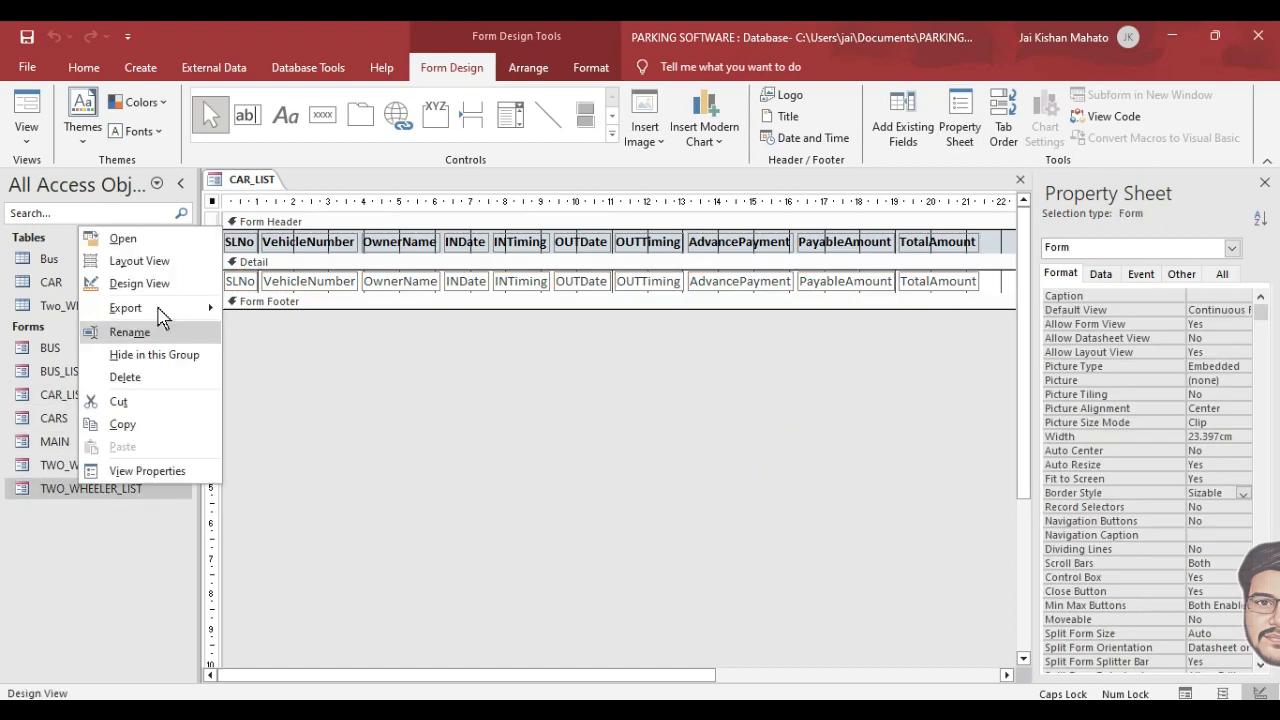
key("Escape")
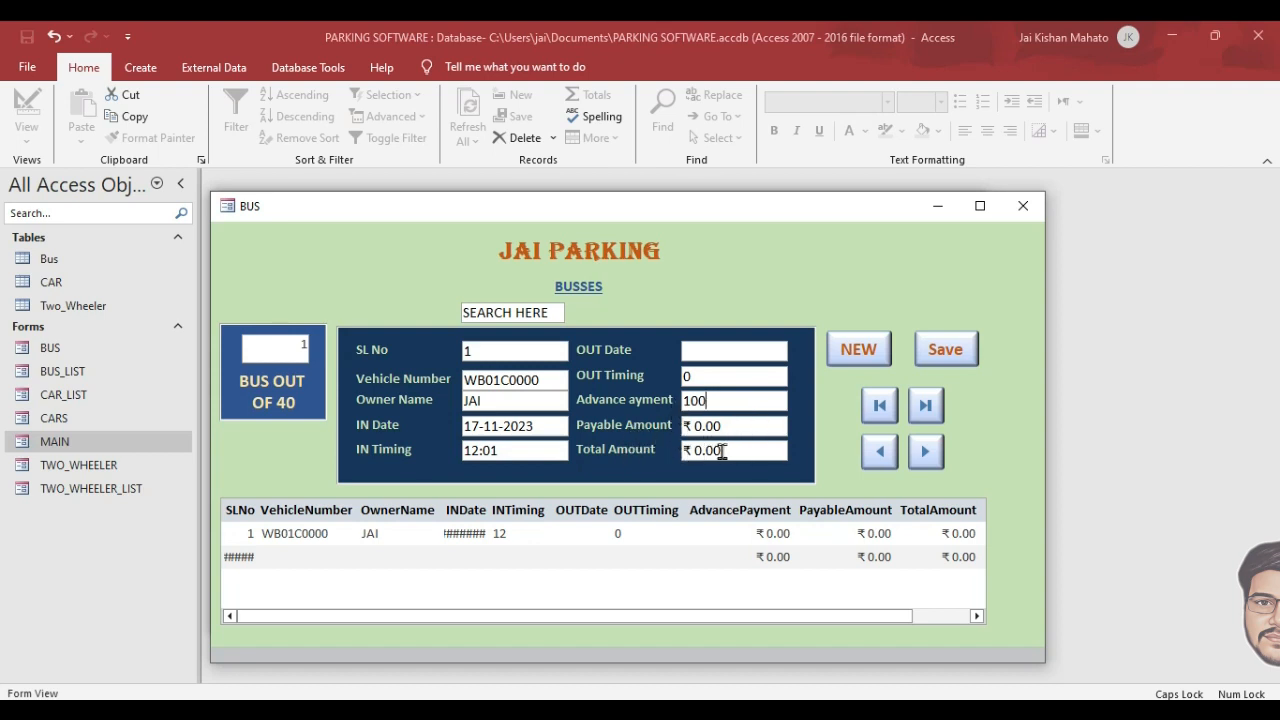
Switch the BUS form to Design view and close the MAIN form.
right_click(845, 403)
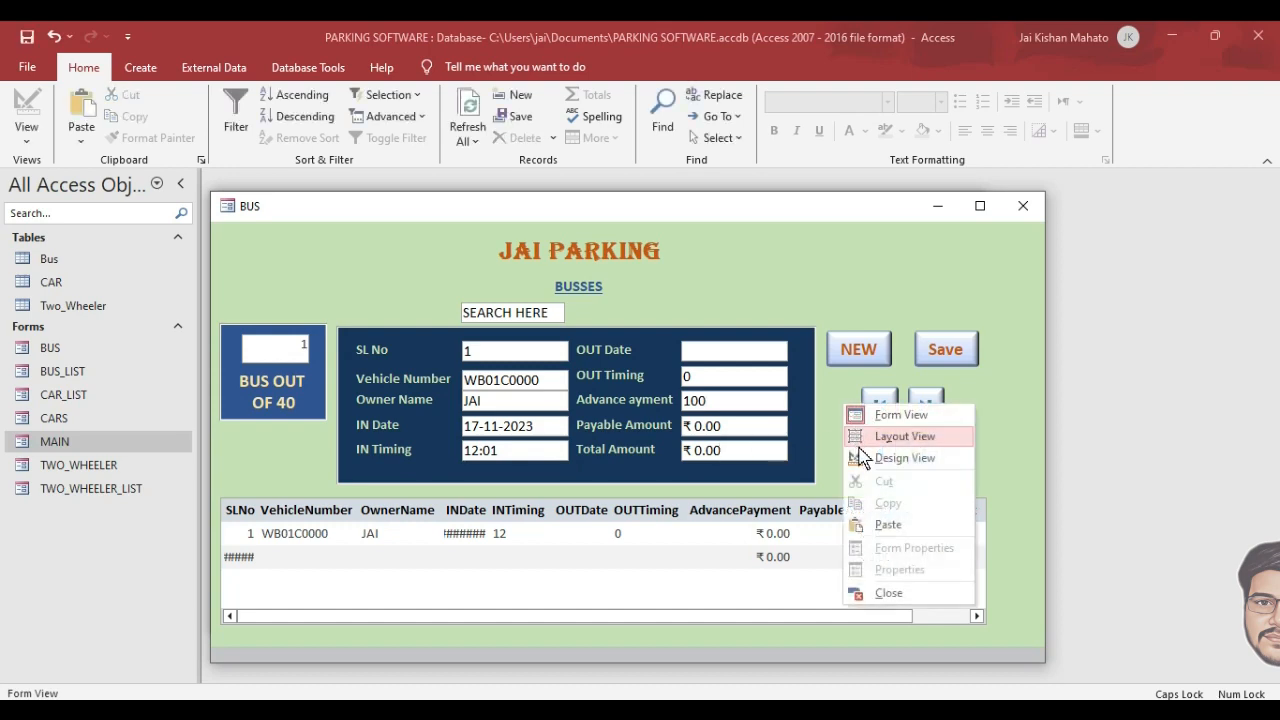
left_click(880, 458)
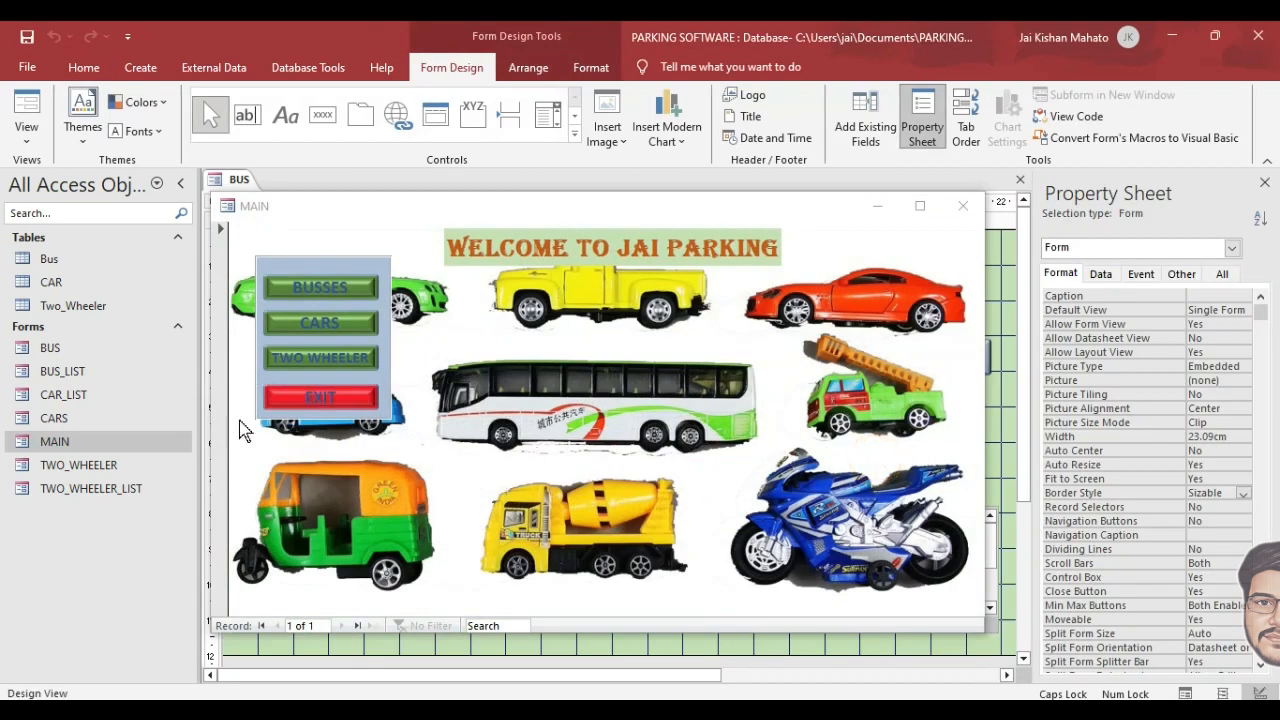
left_click(963, 206)
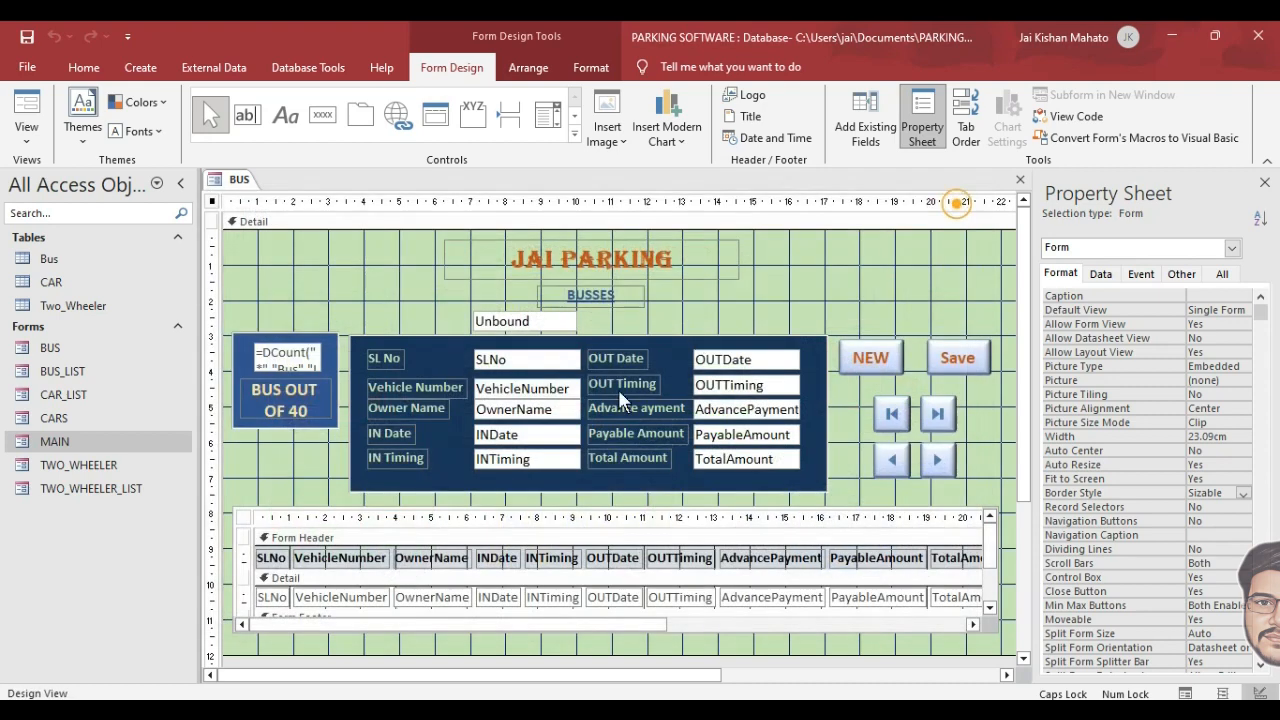
Create an On Got Focus event procedure for the BUS form's TotalAmount field and open its code.
left_click(757, 457)
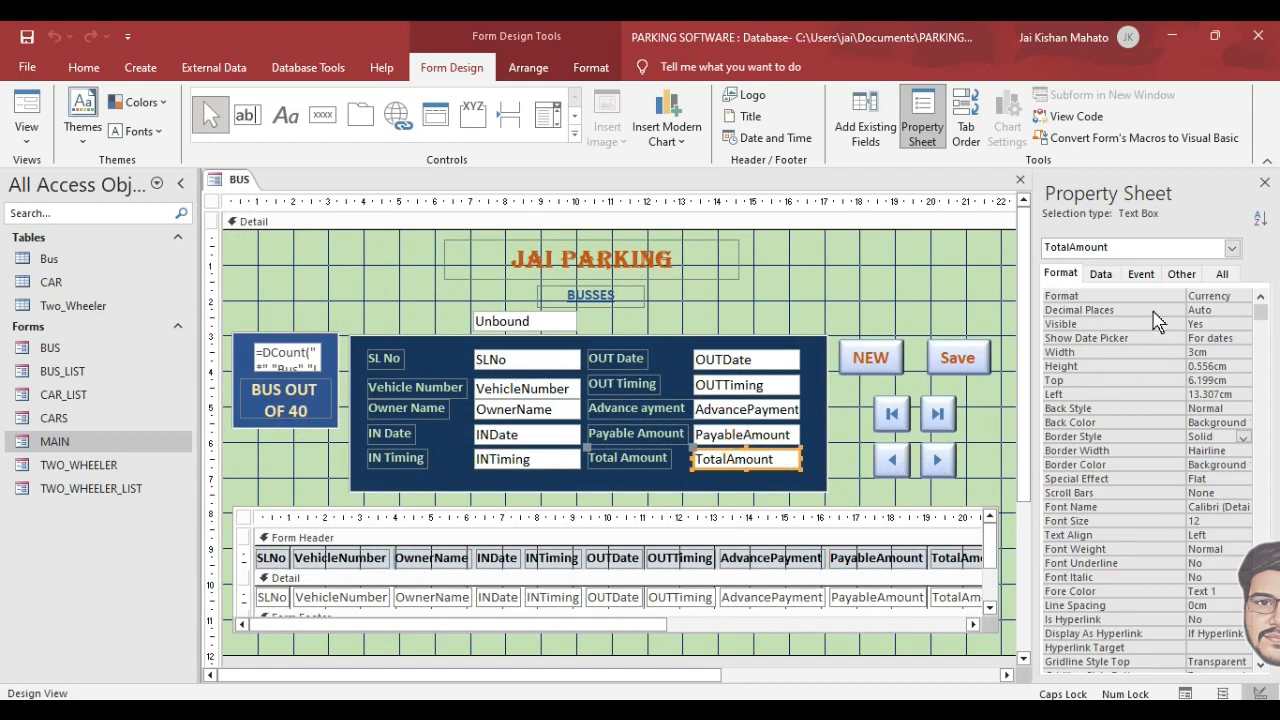
left_click(1141, 274)
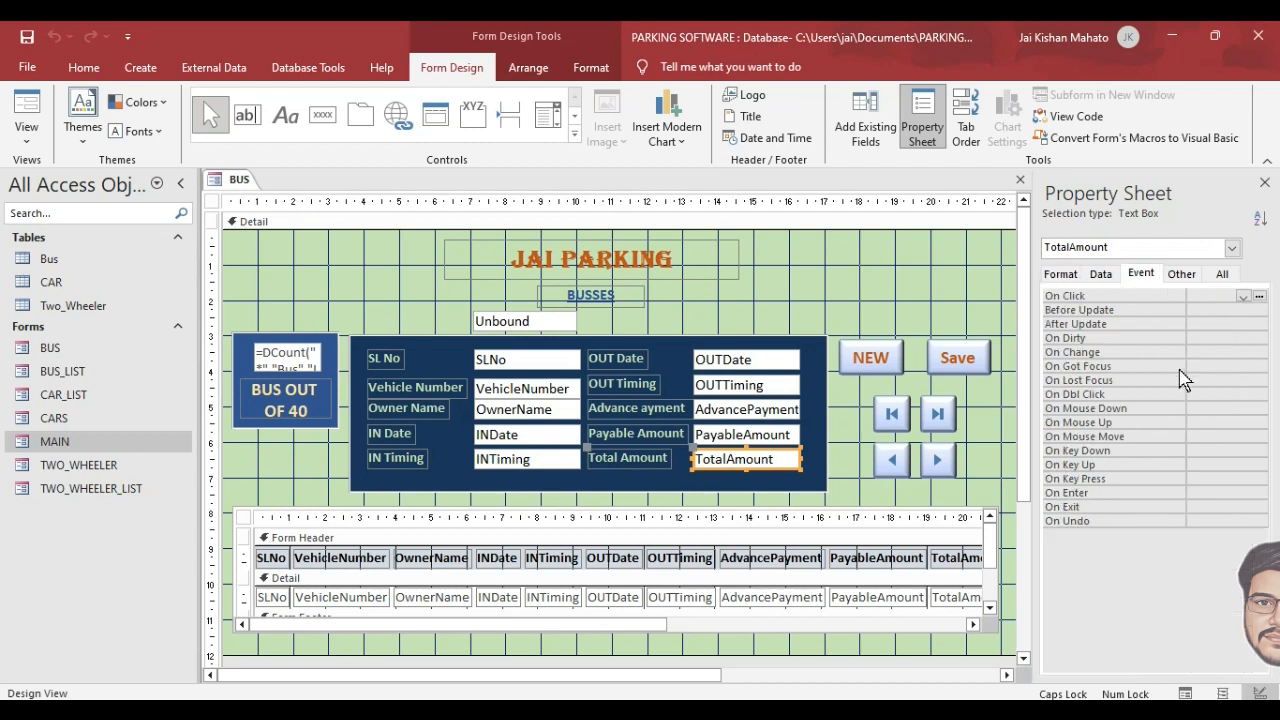
left_click(1225, 366)
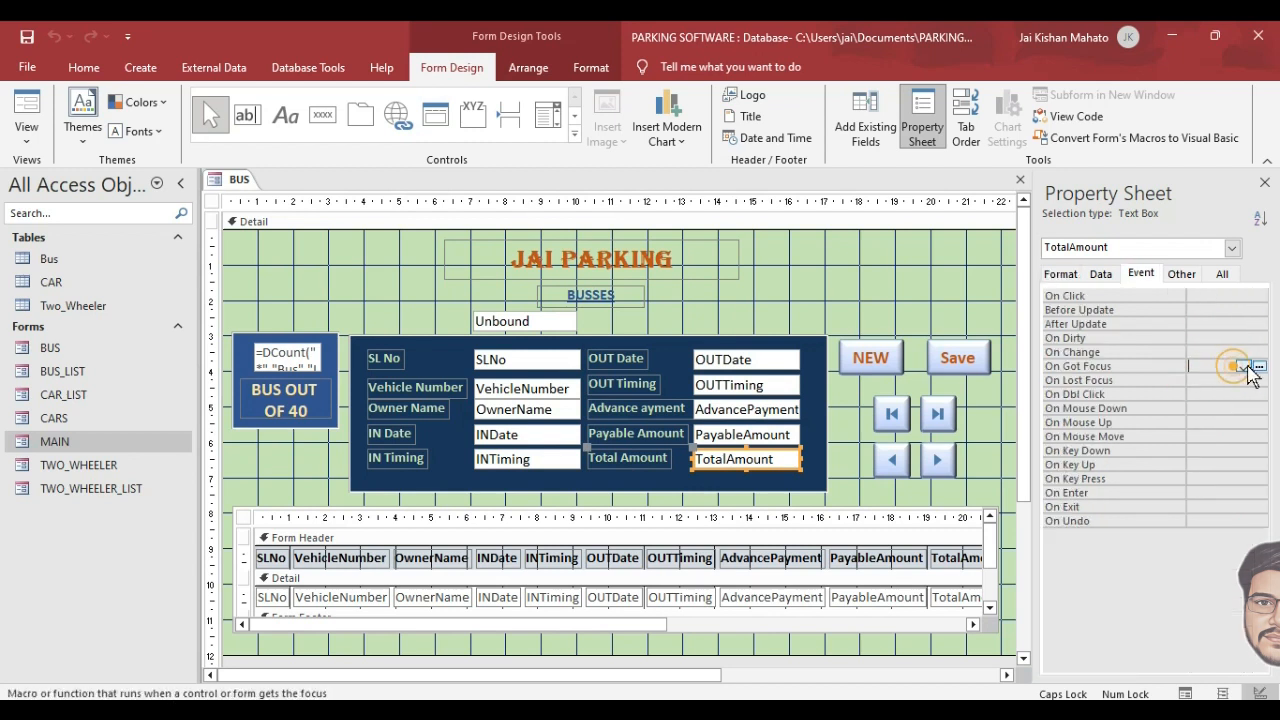
left_click(1243, 367)
left_click(1232, 380)
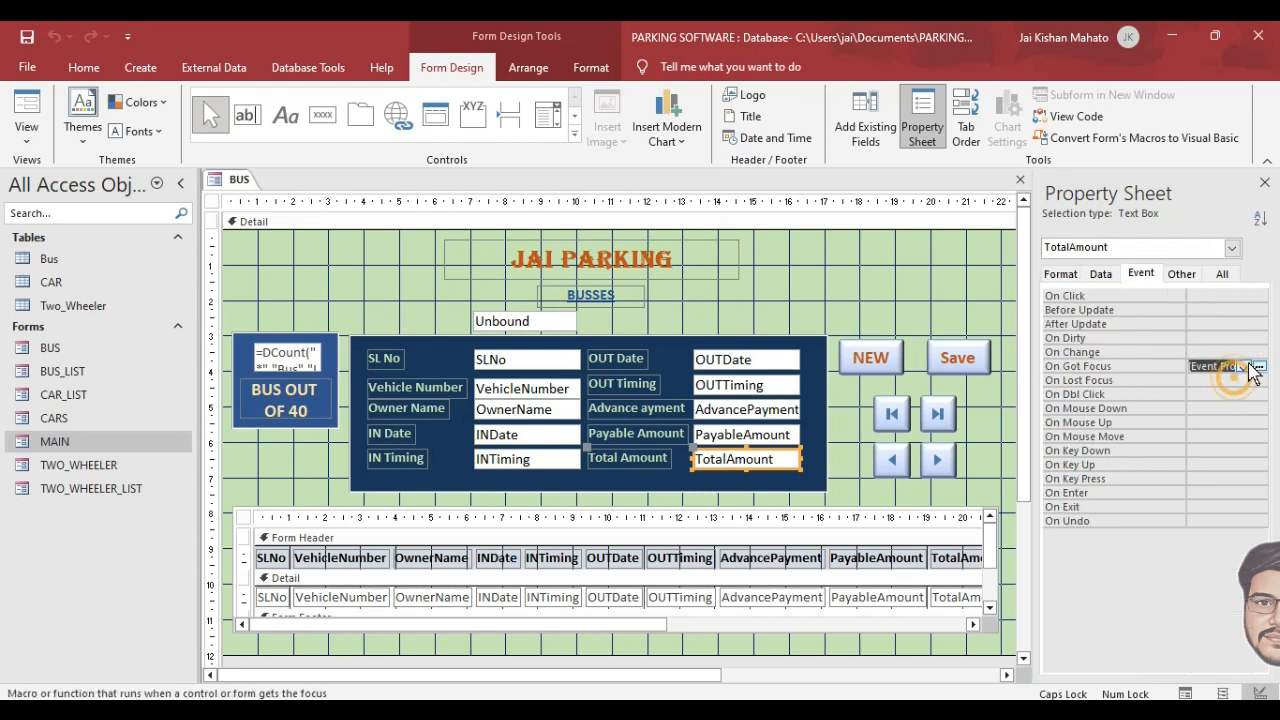
left_click(1259, 366)
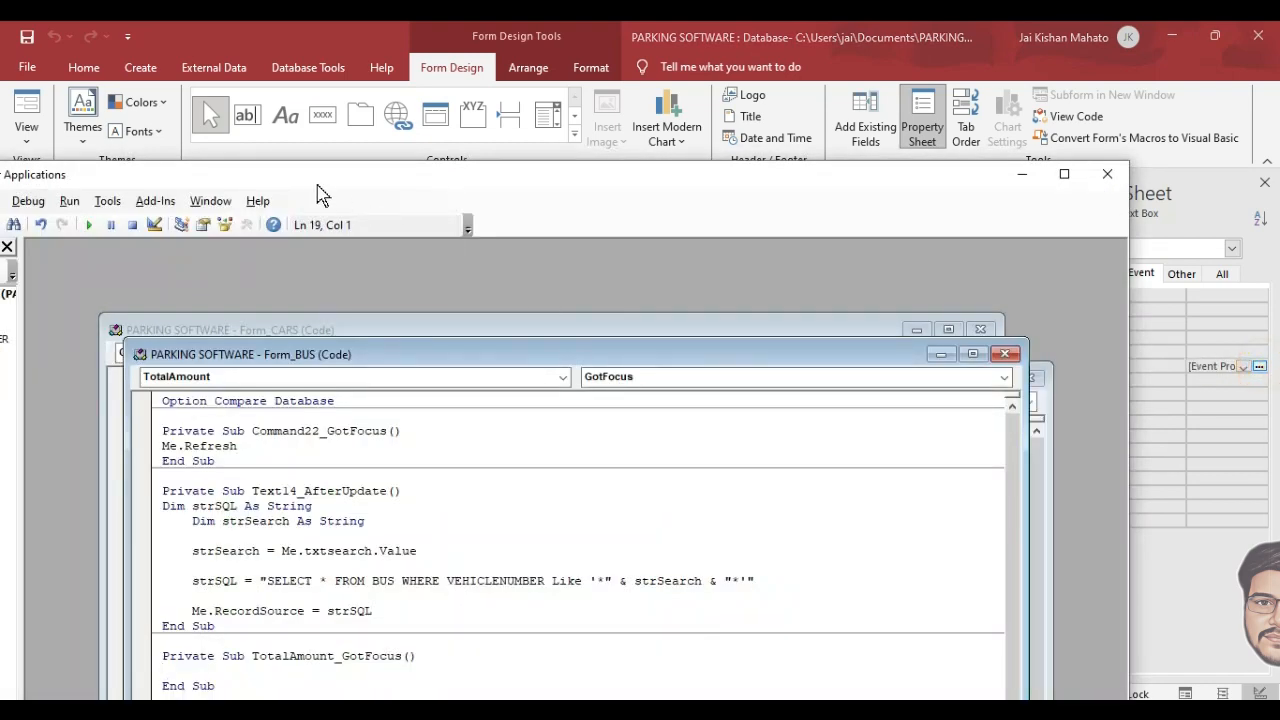
Enter TotalAmount.Value = AdvancePayment.Value + PayableAmount.Value in the TotalAmount_GotFocus procedure and save the code.
double_click(507, 176)
left_click_drag(507, 176, 947, 153)
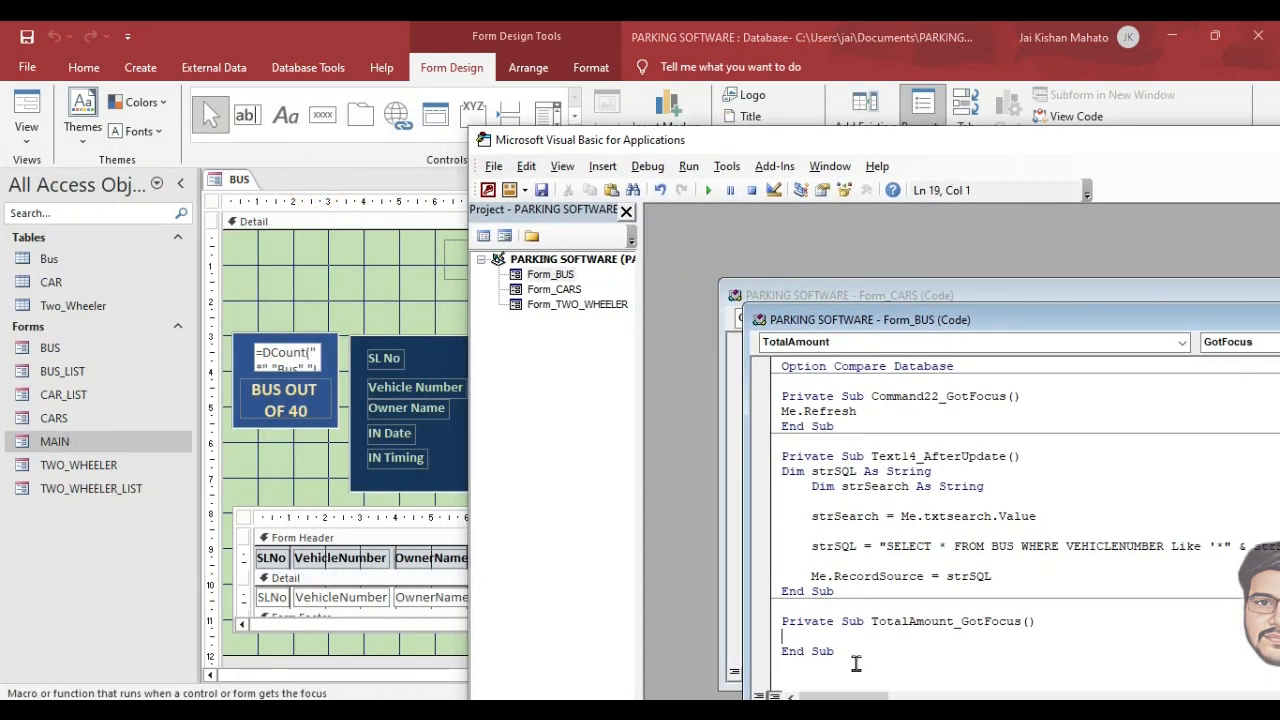
left_click_drag(835, 140, 1128, 88)
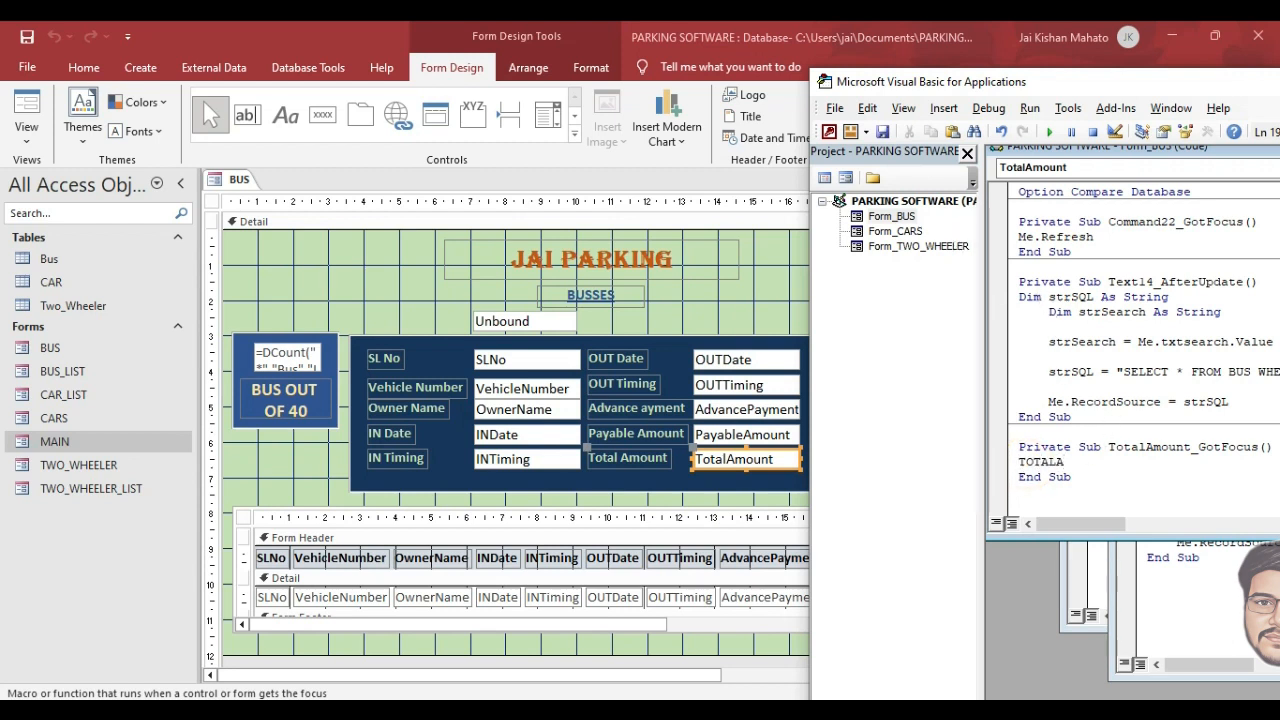
type(".VAL")
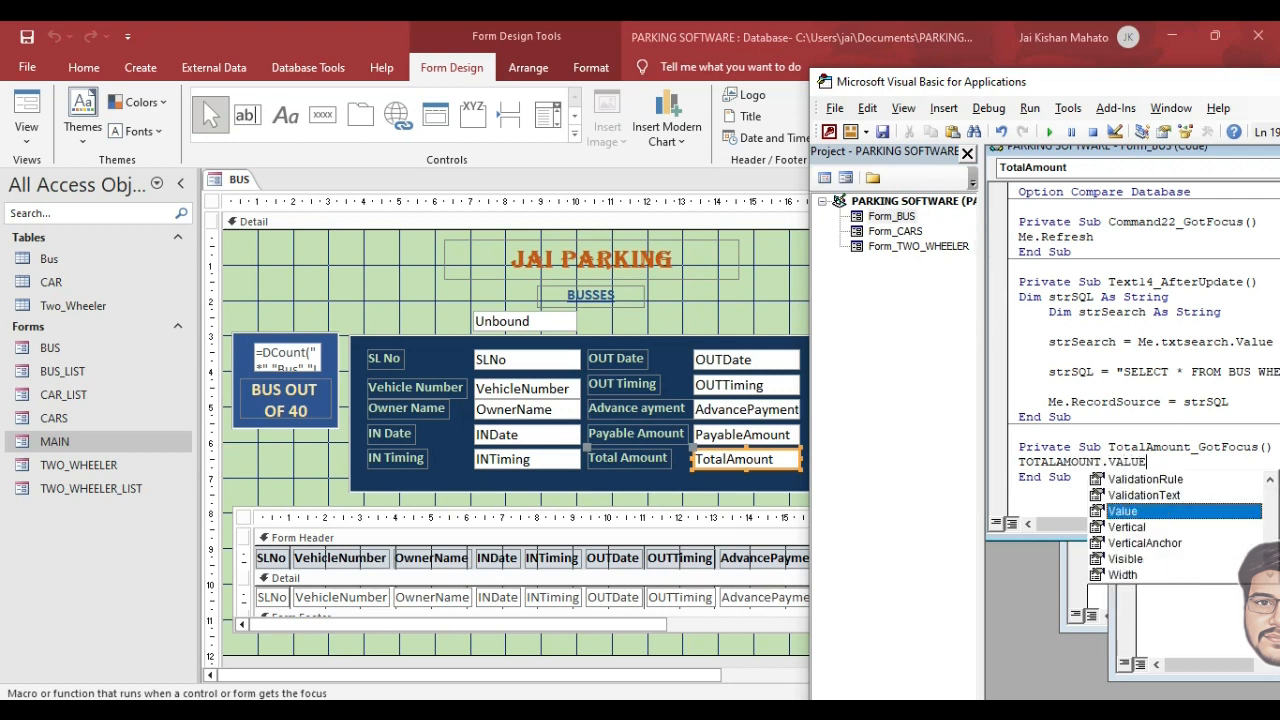
type("UE=ADVANCEPAYME")
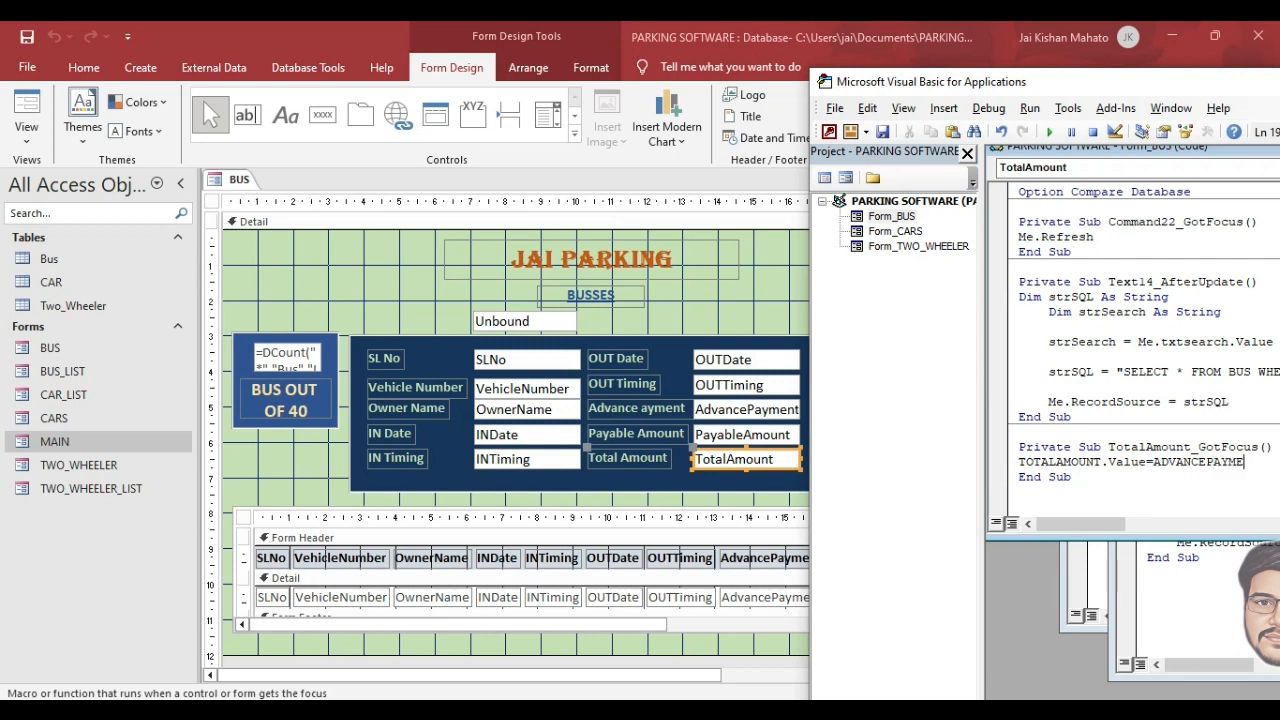
type(".VA")
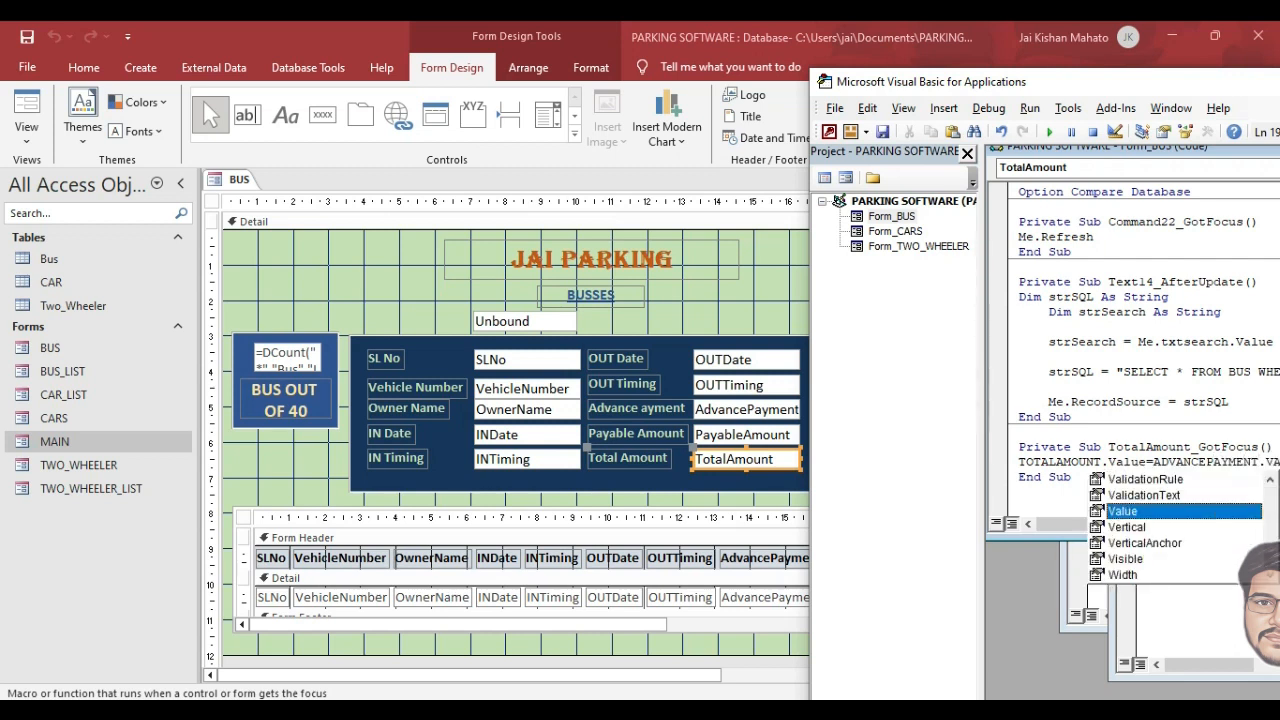
key("Tab")
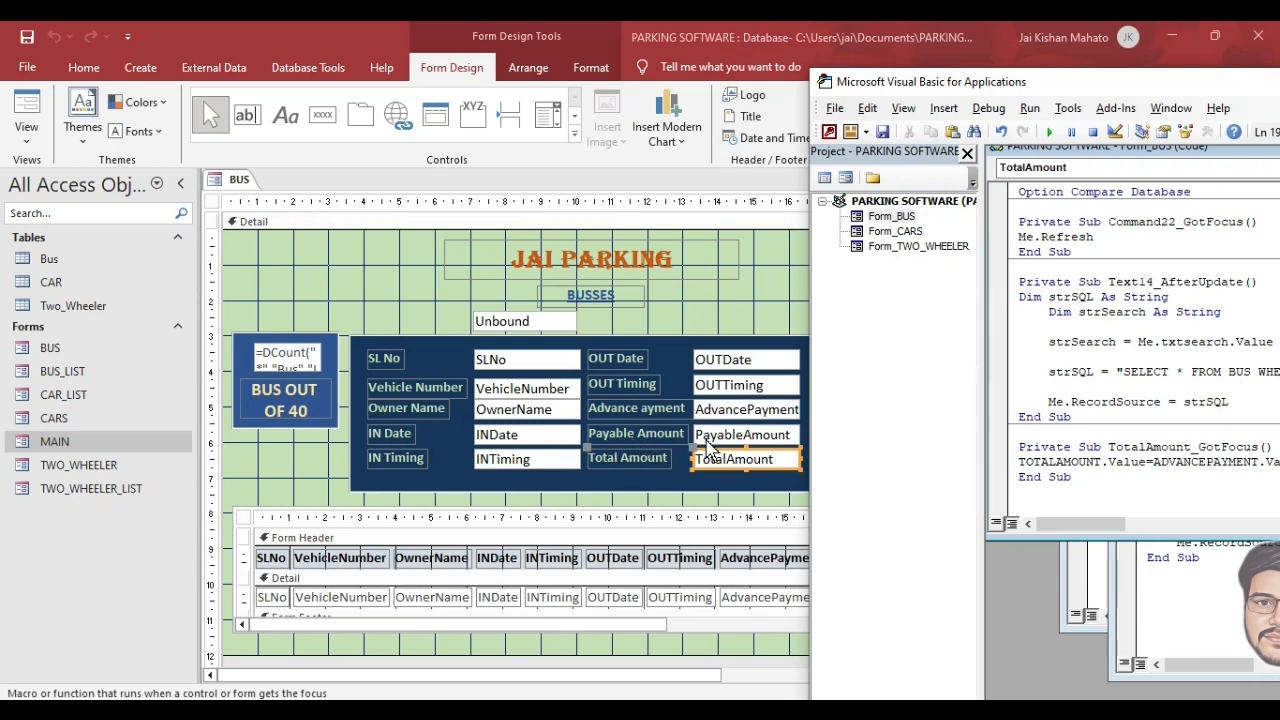
left_click_drag(1115, 82, 512, 87)
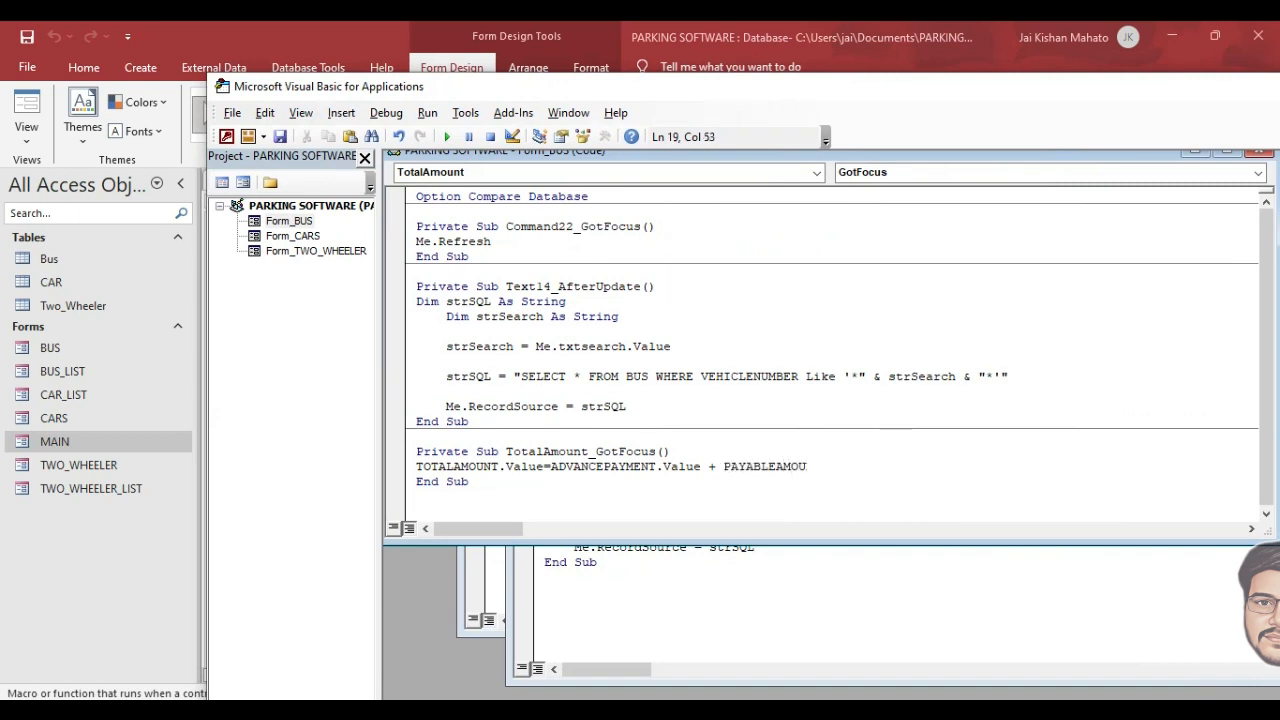
type("PAYABLEAMOUNT.VAL")
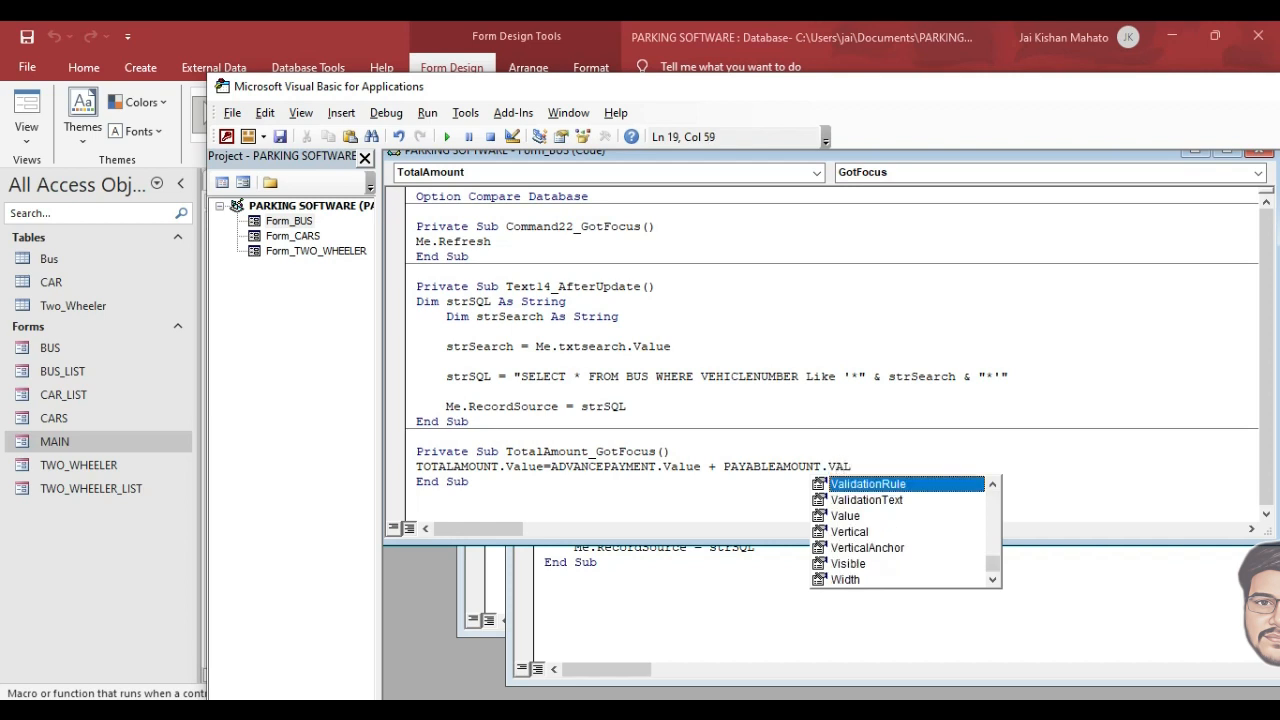
type("UE")
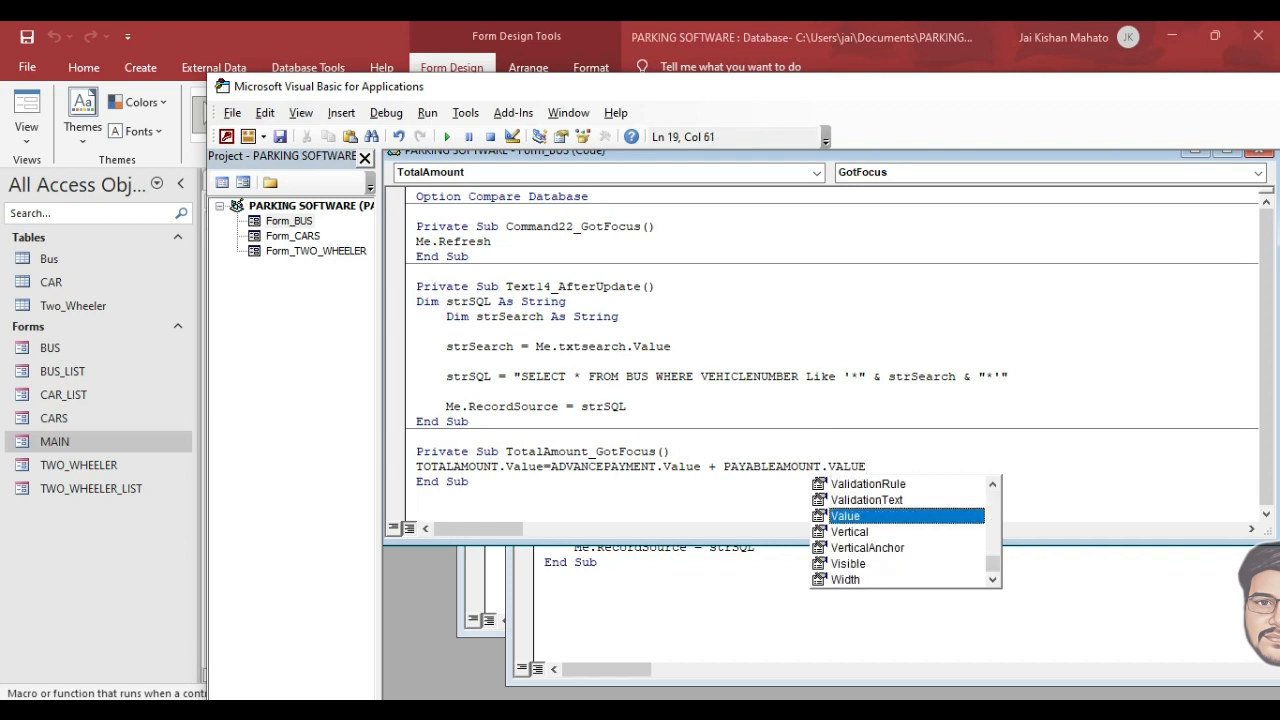
key("Tab")
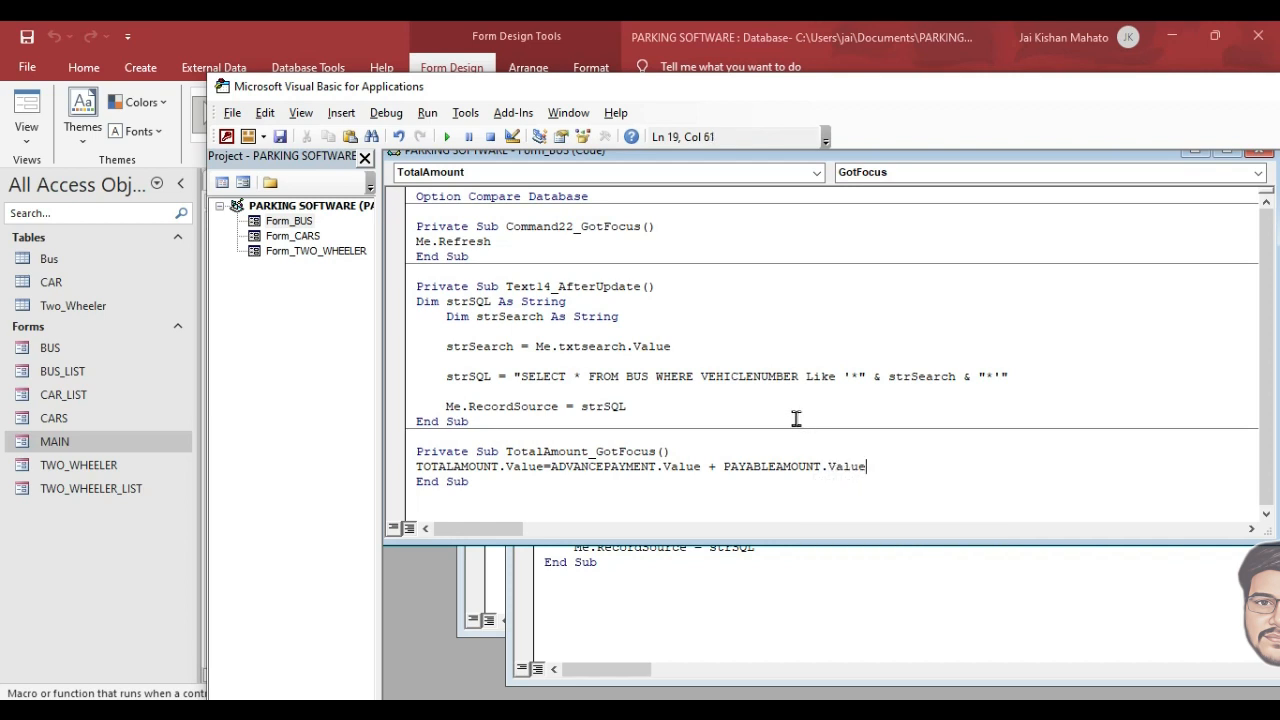
key("ctrl+s")
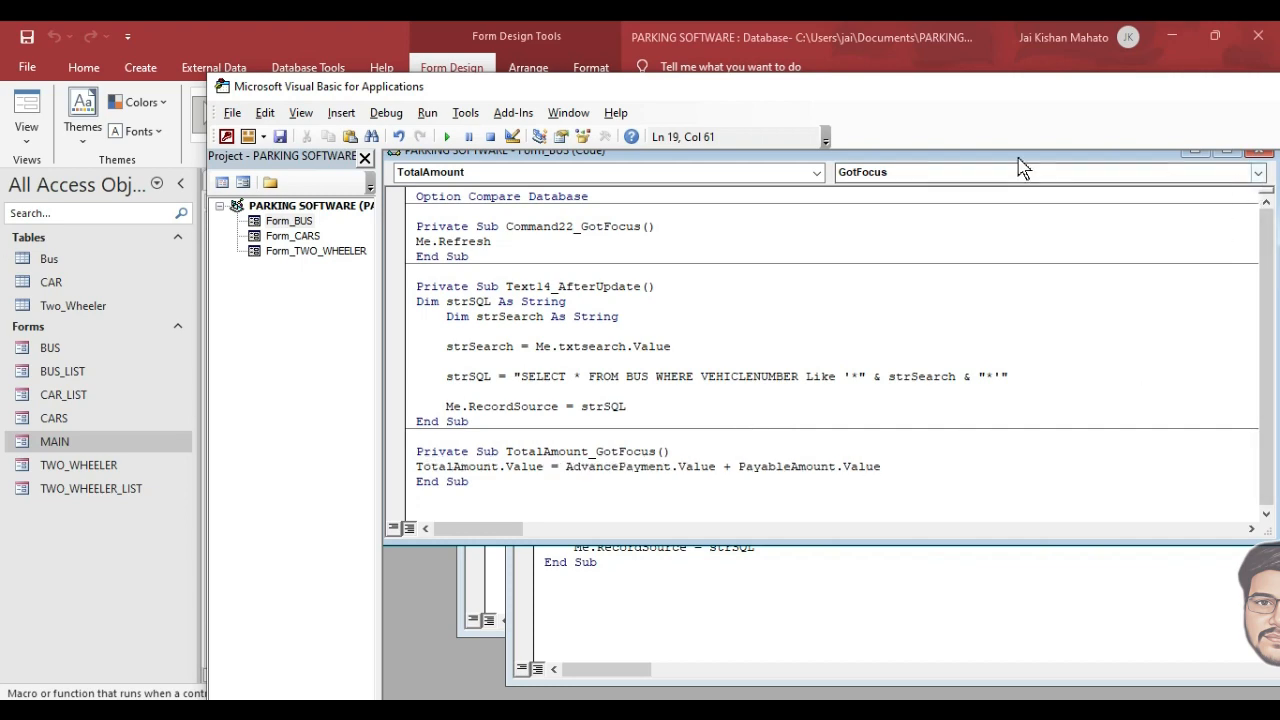
Copy the TotalAmount calculation line from the BUS form's code and close the Visual Basic editor.
left_click_drag(866, 97, 616, 63)
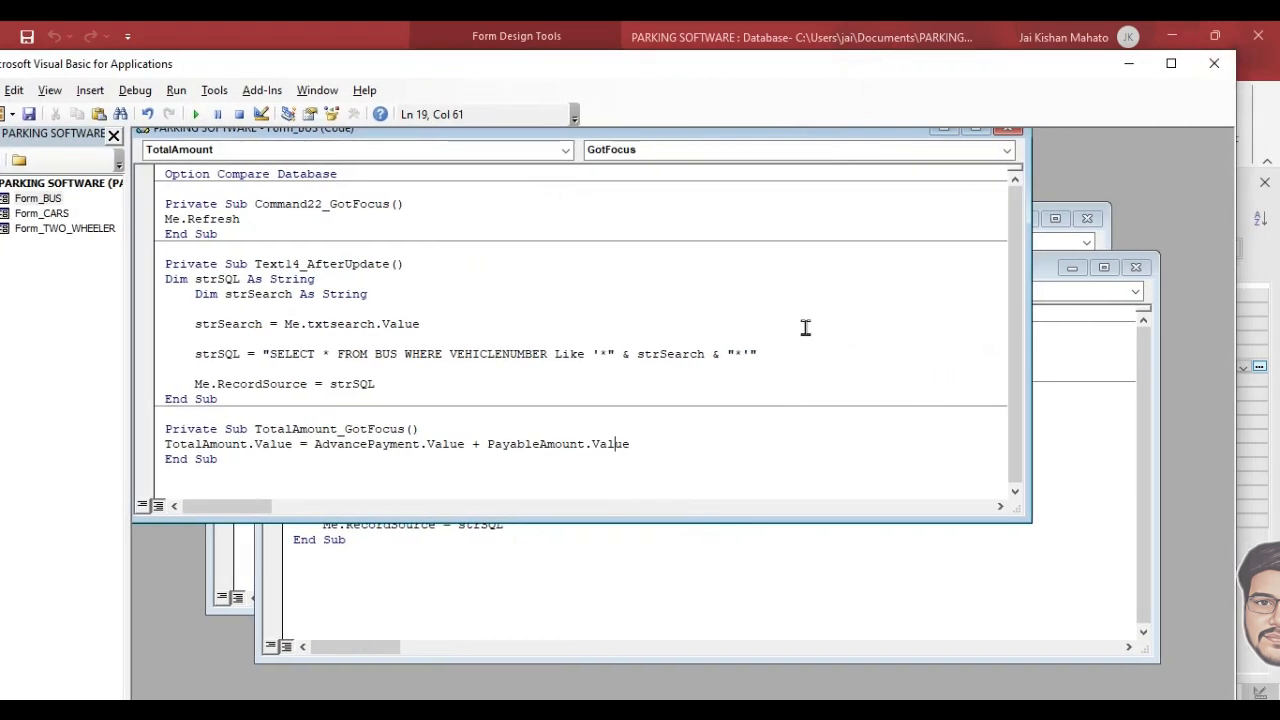
left_click_drag(647, 446, 158, 450)
key("ctrl+c")
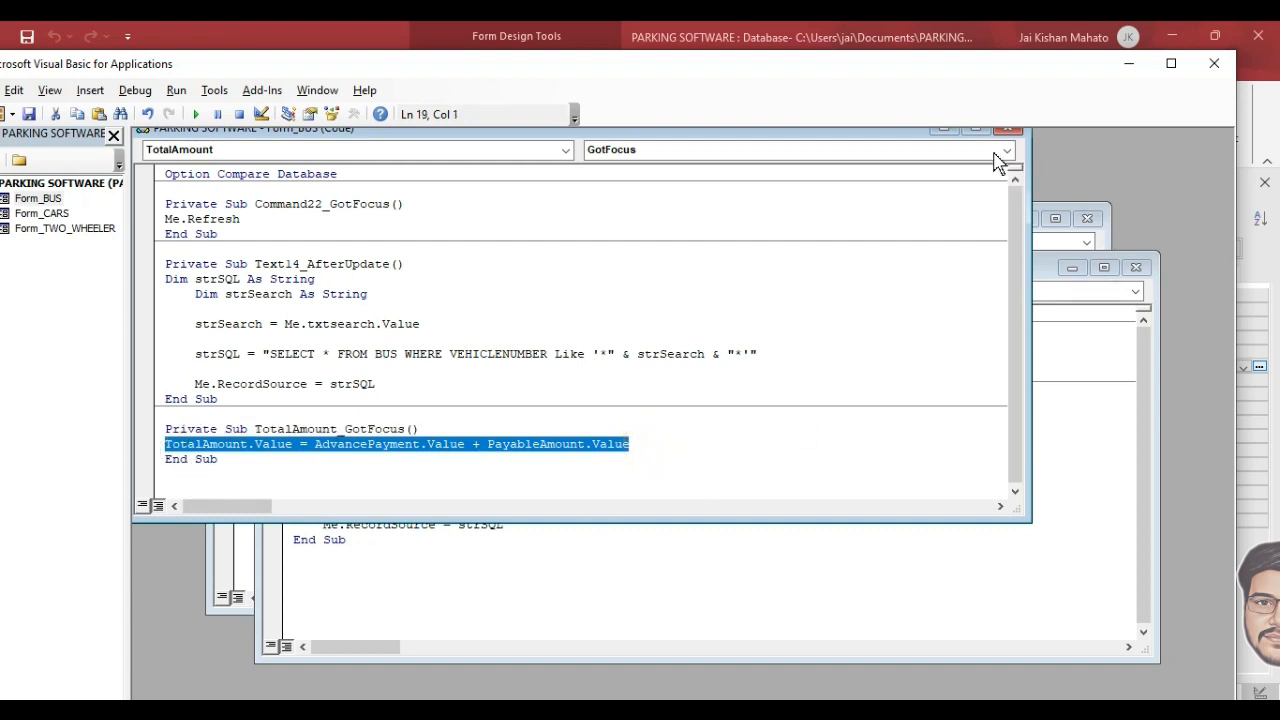
left_click(1214, 63)
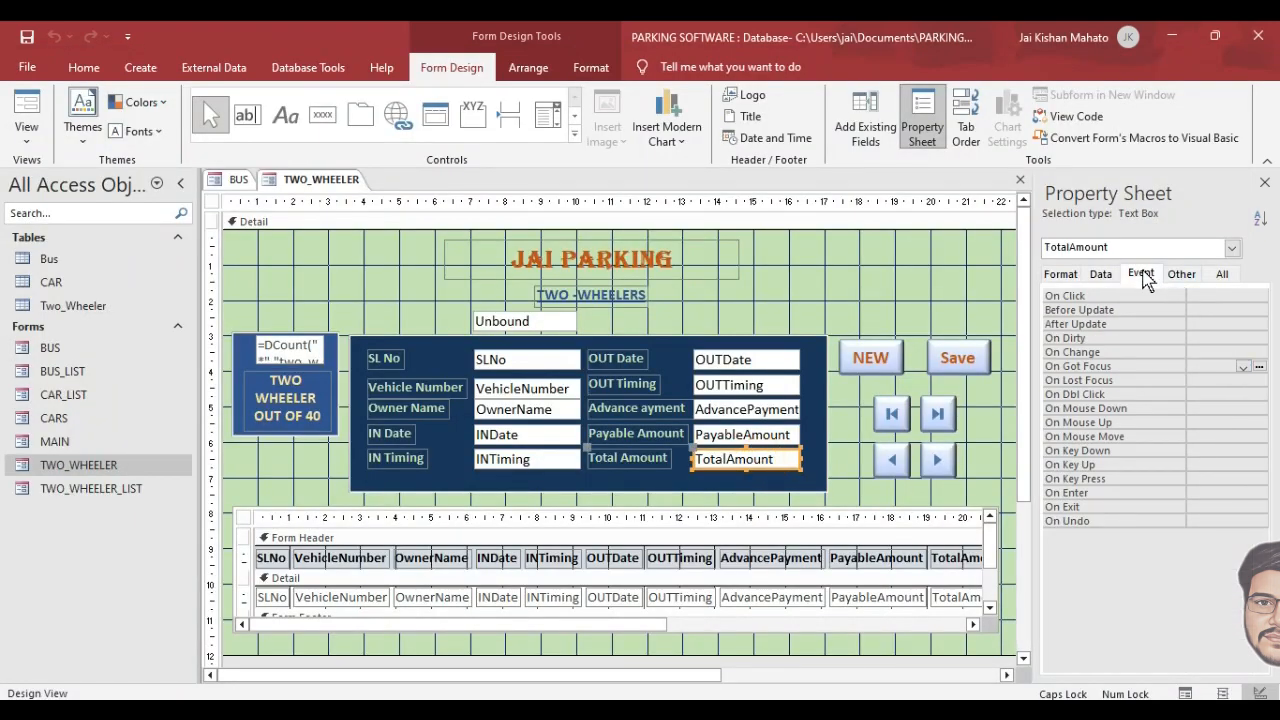
Add TotalAmount.Value = AdvancePayment.Value + PayableAmount.Value to the TWO_WHEELER form's TotalAmount_GotFocus procedure and close the code editor.
left_click(1258, 367)
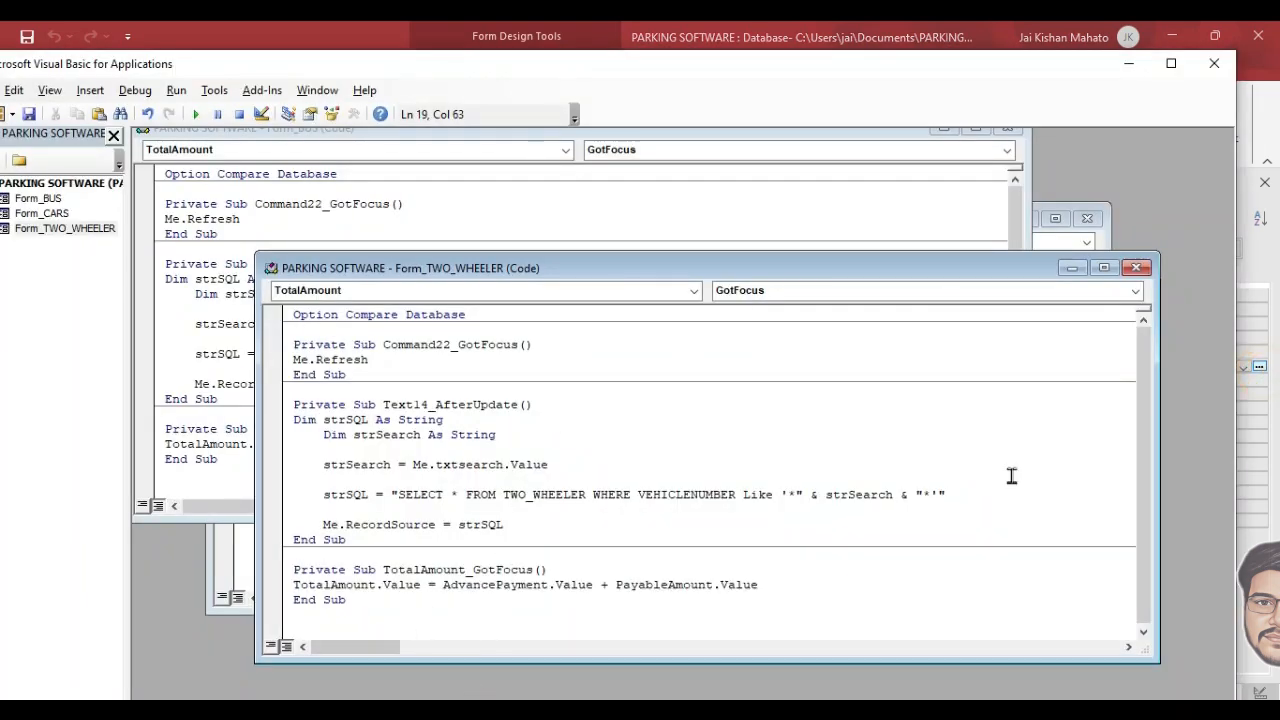
left_click(1136, 267)
left_click(1214, 63)
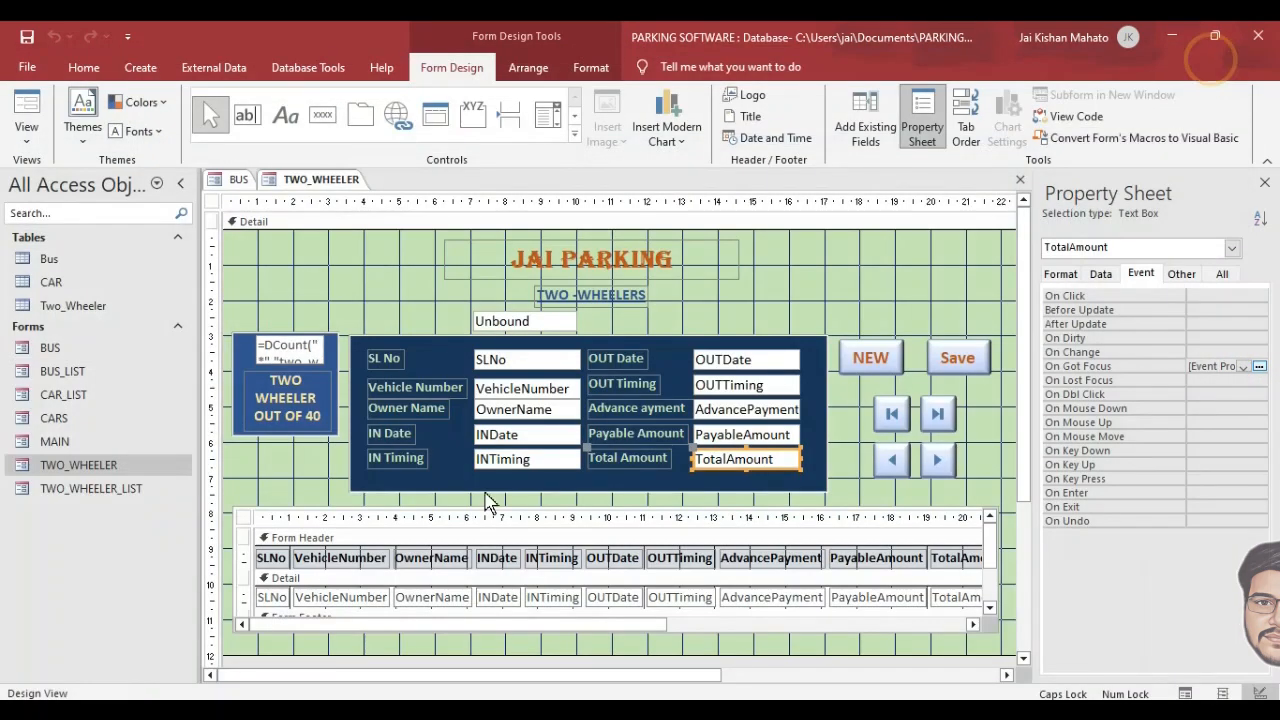
Open the CARS form in Design view and paste the copied calculation into a new On Got Focus event procedure for its TotalAmount field.
right_click(60, 421)
left_click(116, 464)
left_click(776, 463)
left_click(1244, 367)
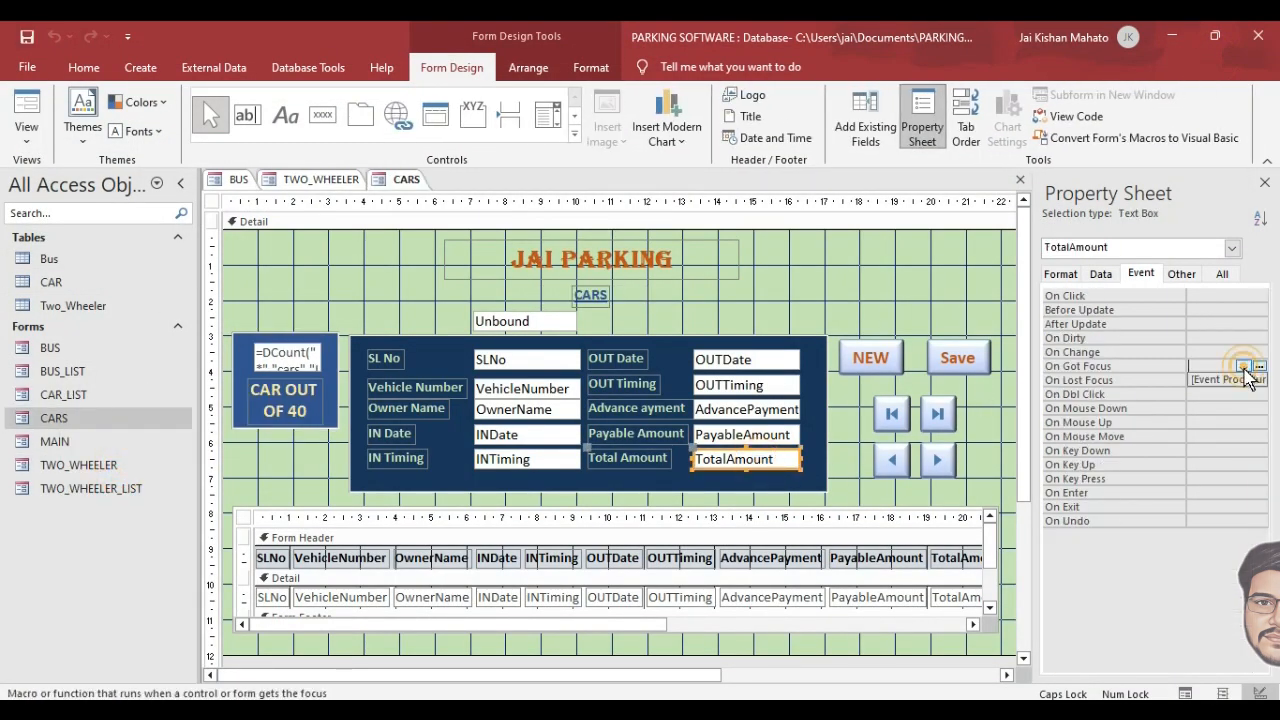
left_click(1246, 377)
left_click(1258, 366)
key("ctrl+v")
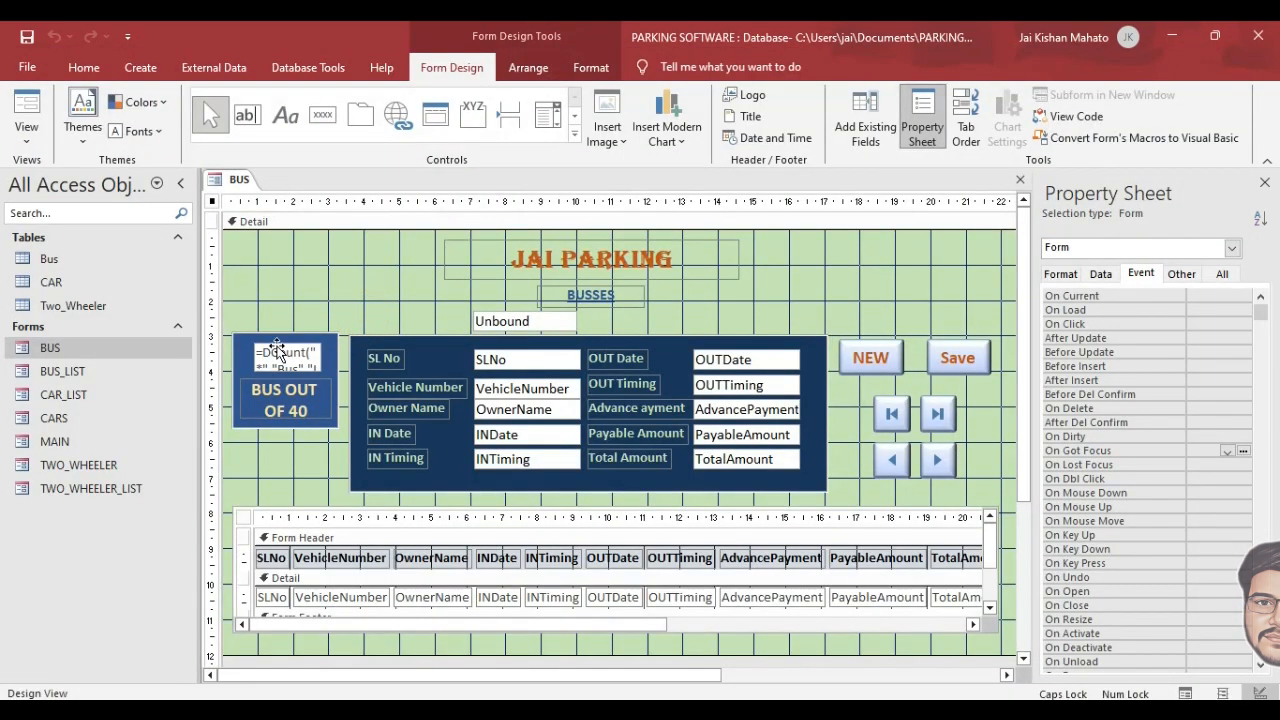
Format the BUS form's DCount text box as bold, 12 pt and centred.
left_click(287, 352)
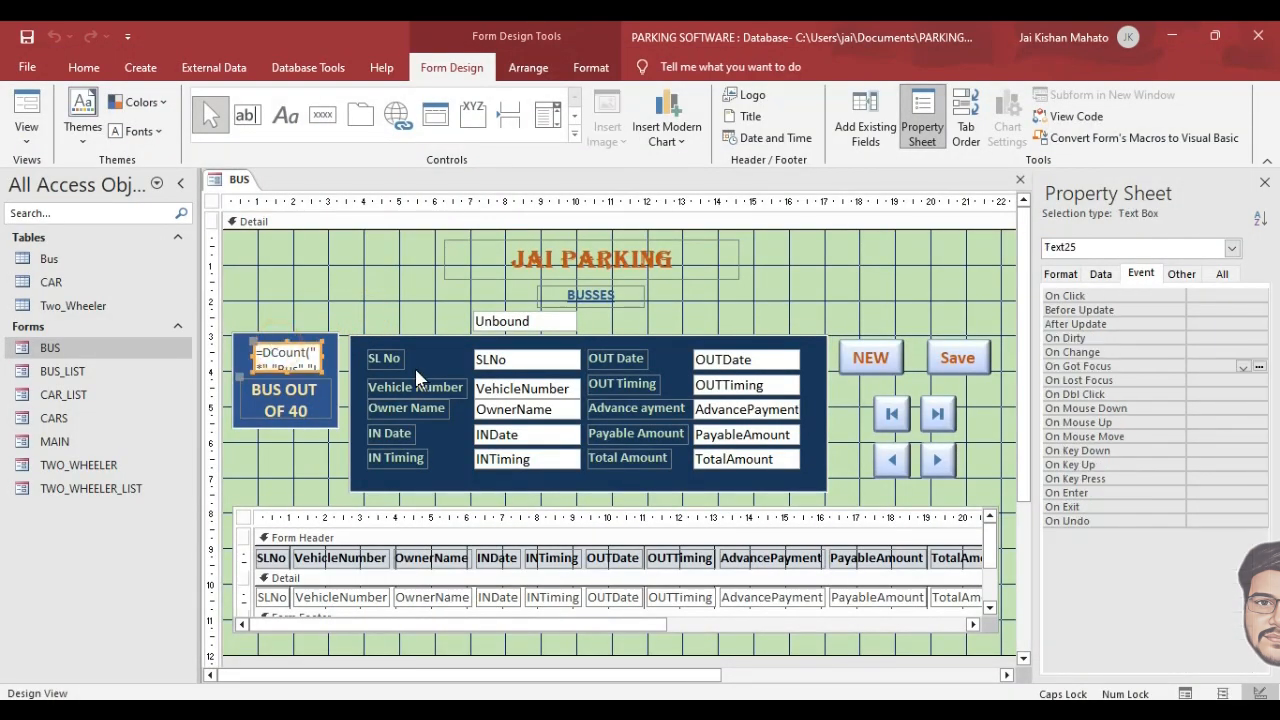
left_click(590, 67)
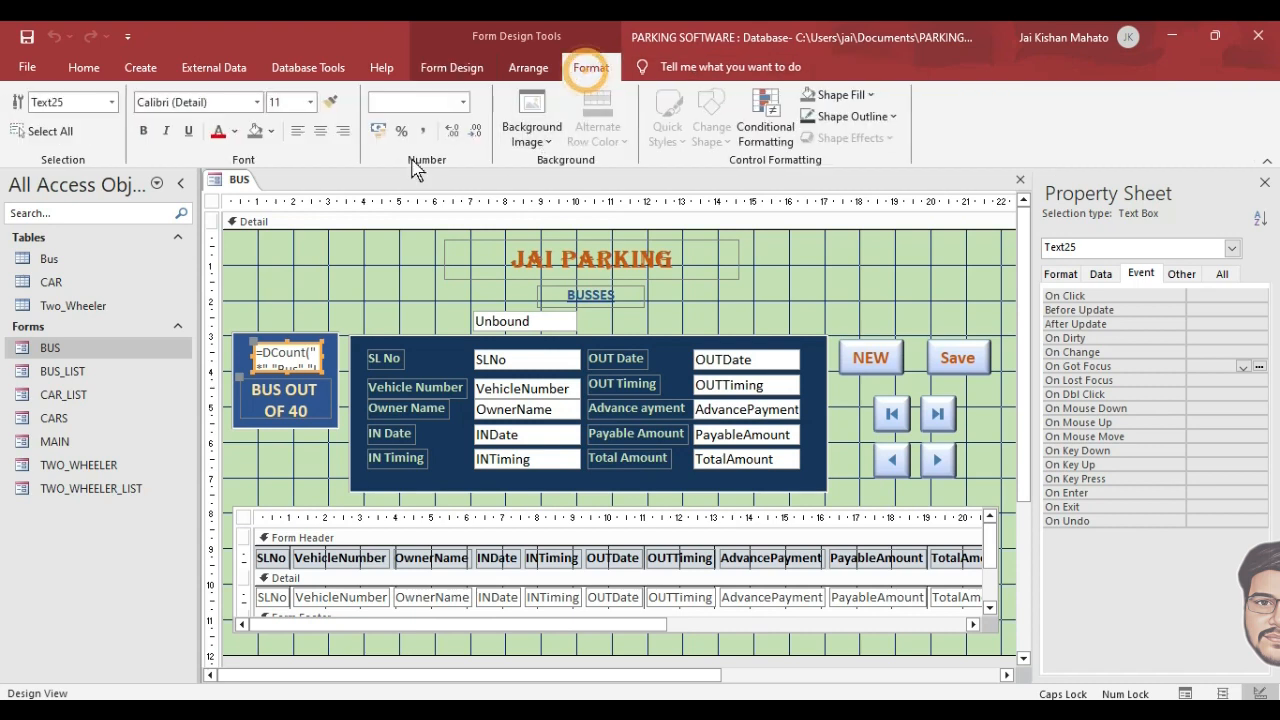
left_click(143, 131)
left_click(310, 102)
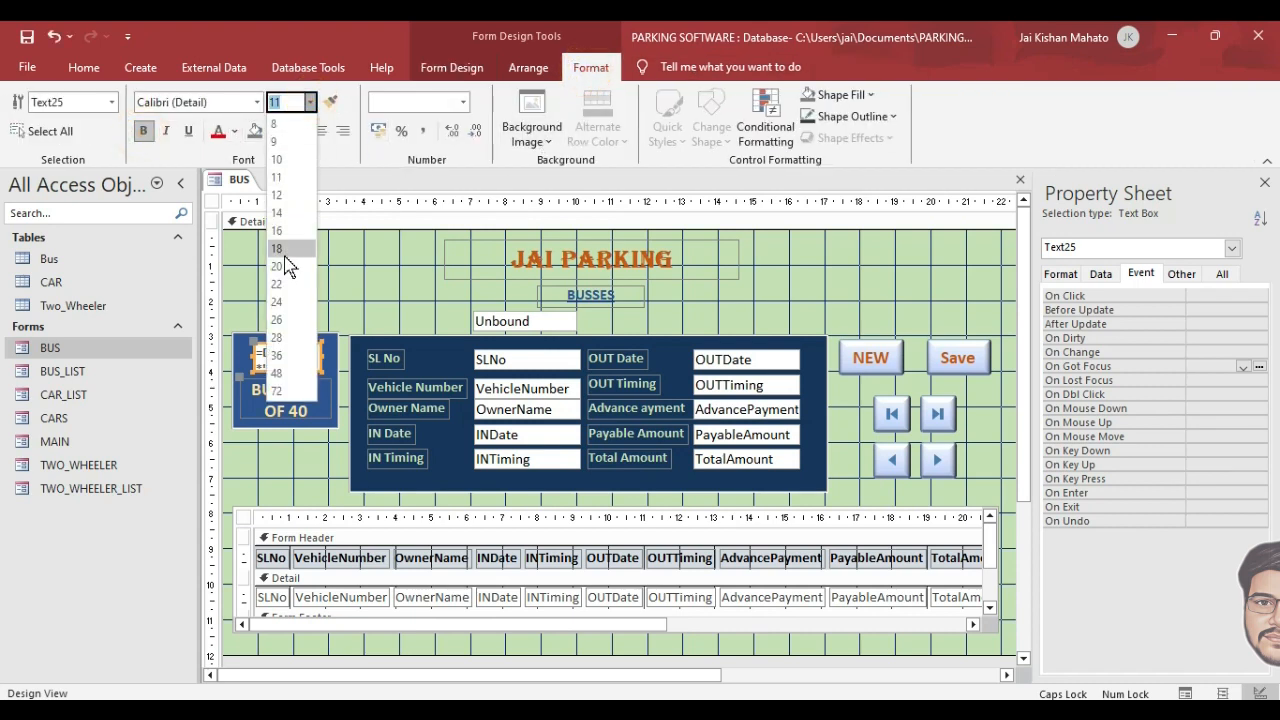
left_click(295, 195)
left_click(320, 131)
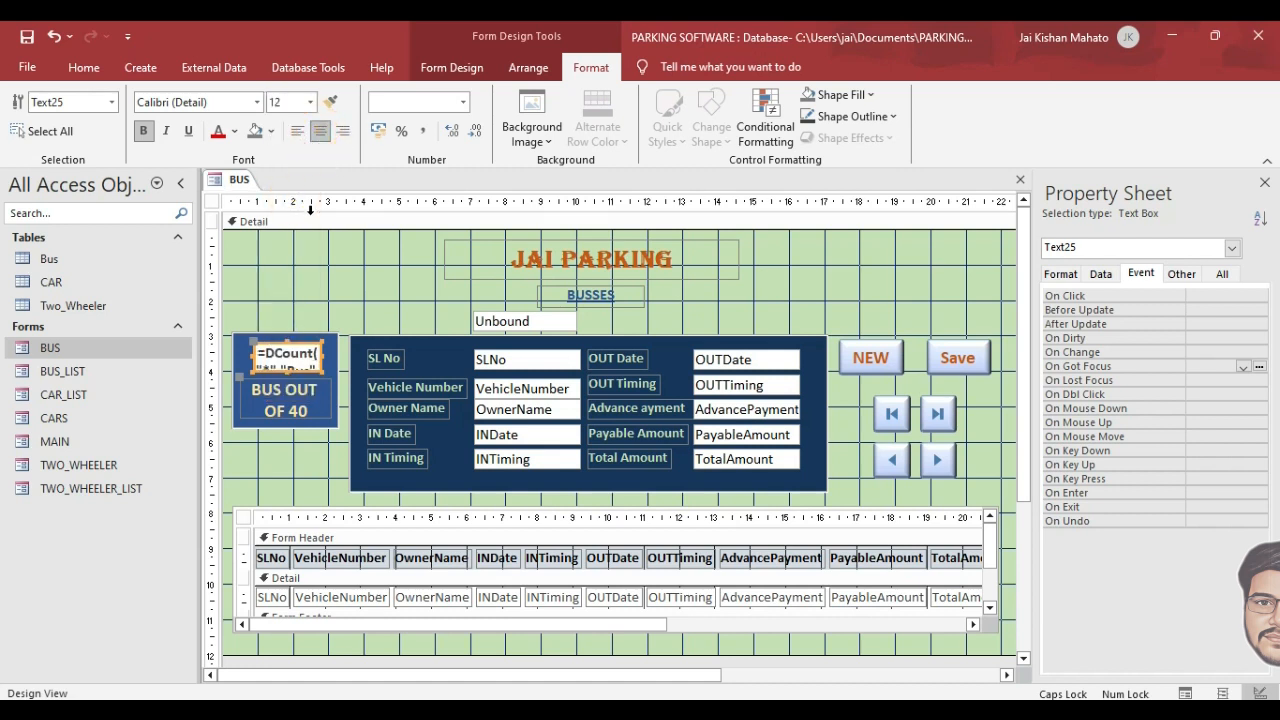
Name the unbound search text box above the BUS form's vehicle fields TXTSEARCH.
left_click(529, 320)
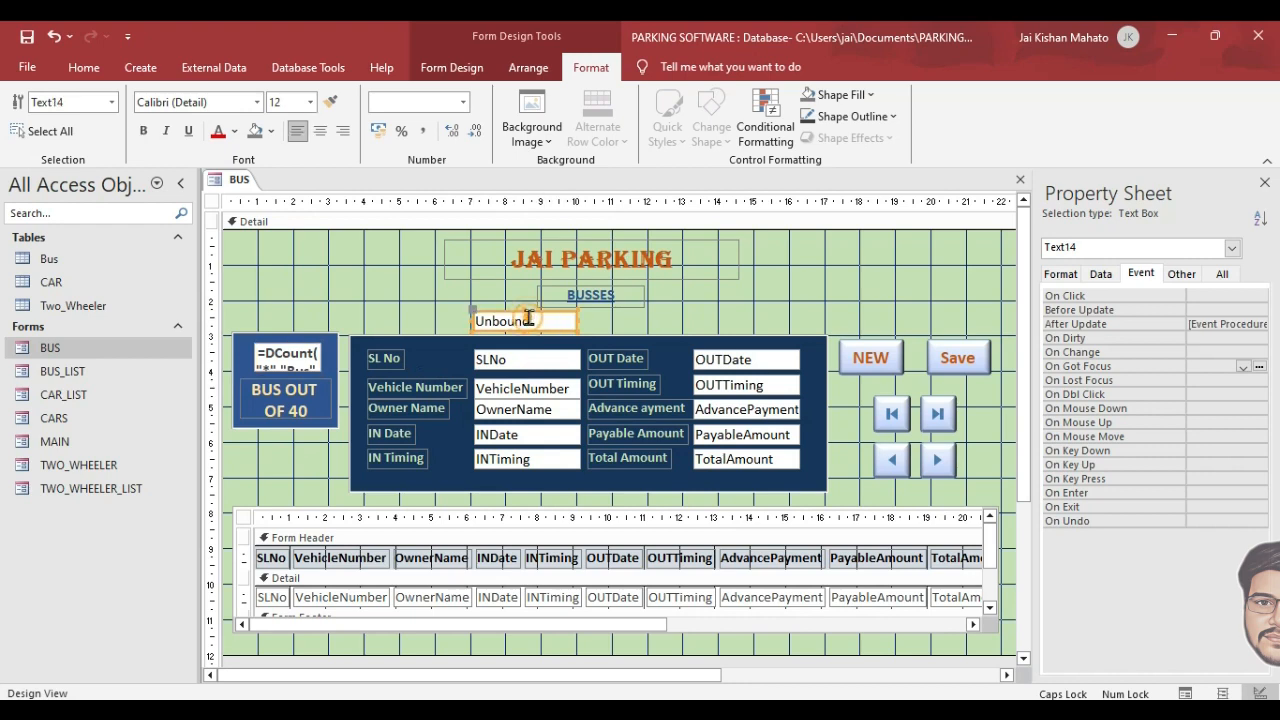
left_click(1060, 274)
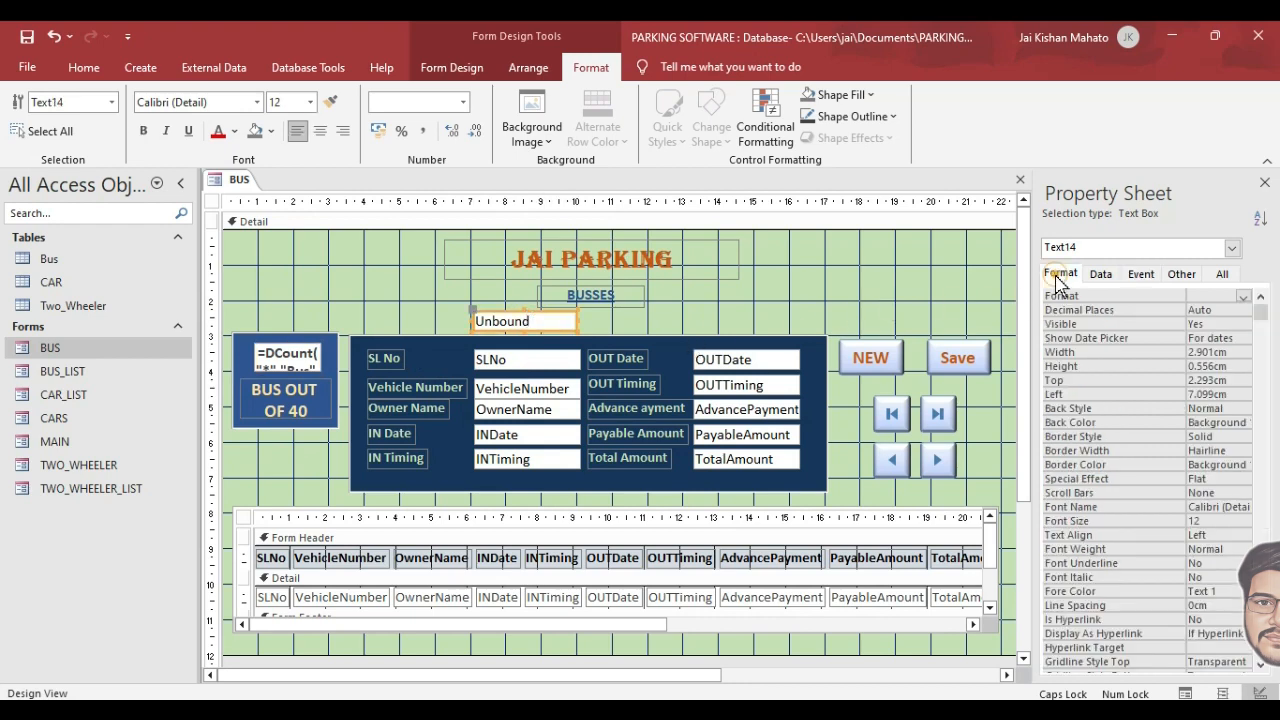
left_click(1222, 274)
left_click(1262, 333)
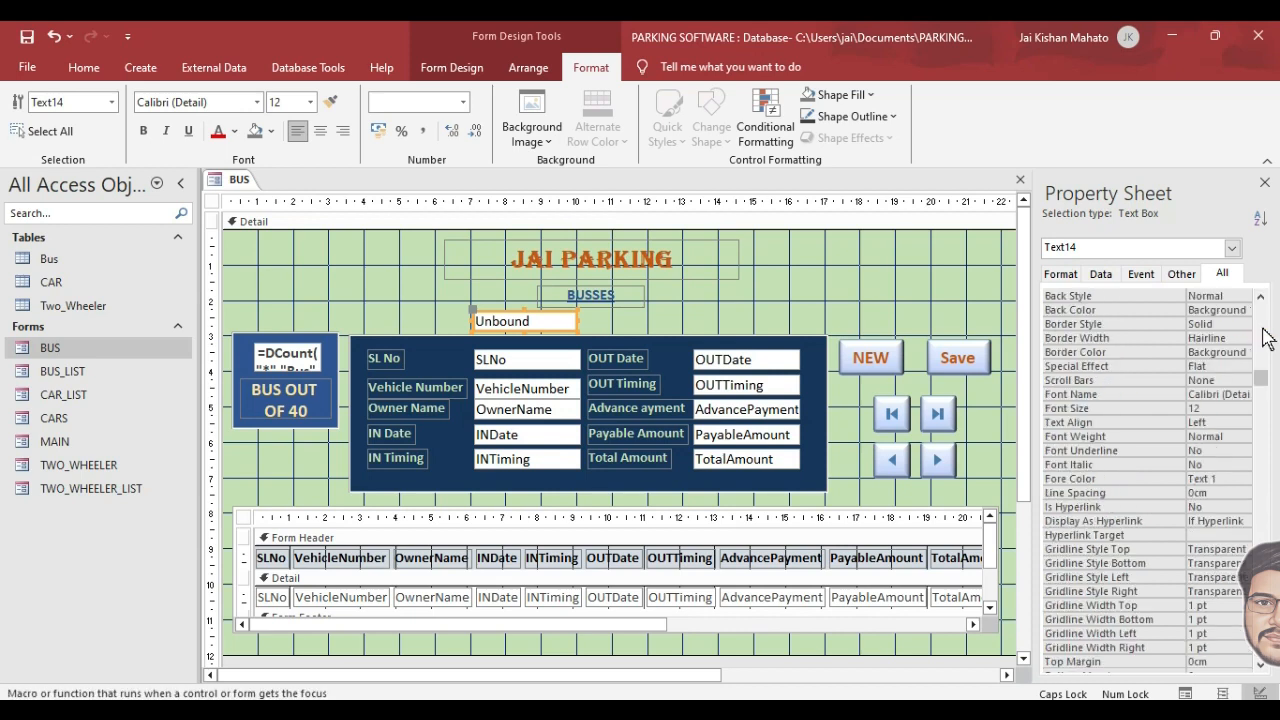
left_click(1266, 310)
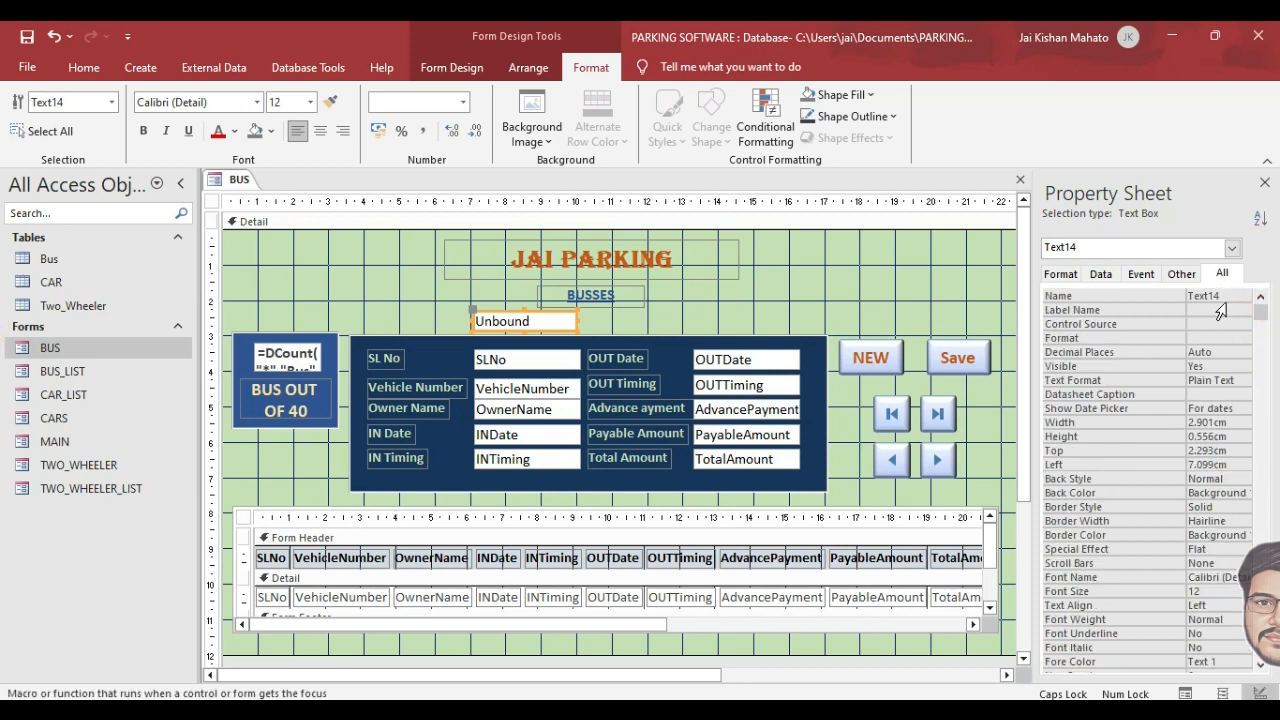
left_click(1222, 310)
left_click(1228, 297)
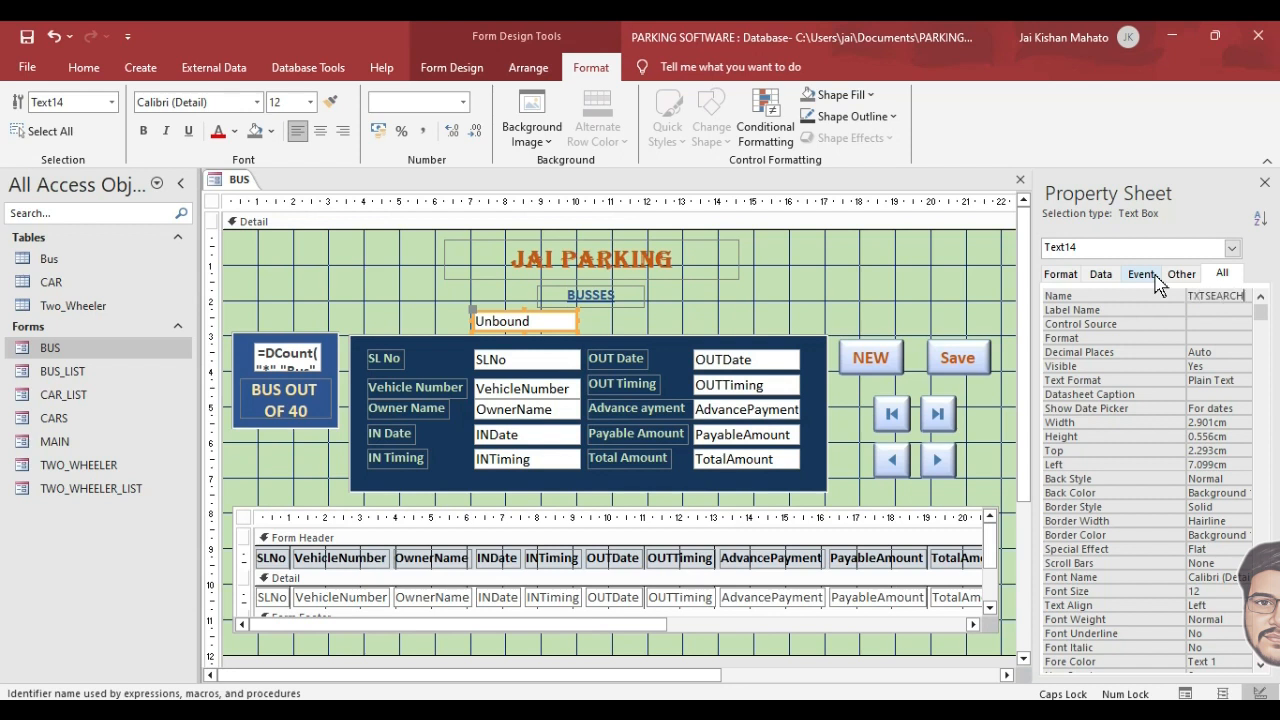
left_click(687, 308)
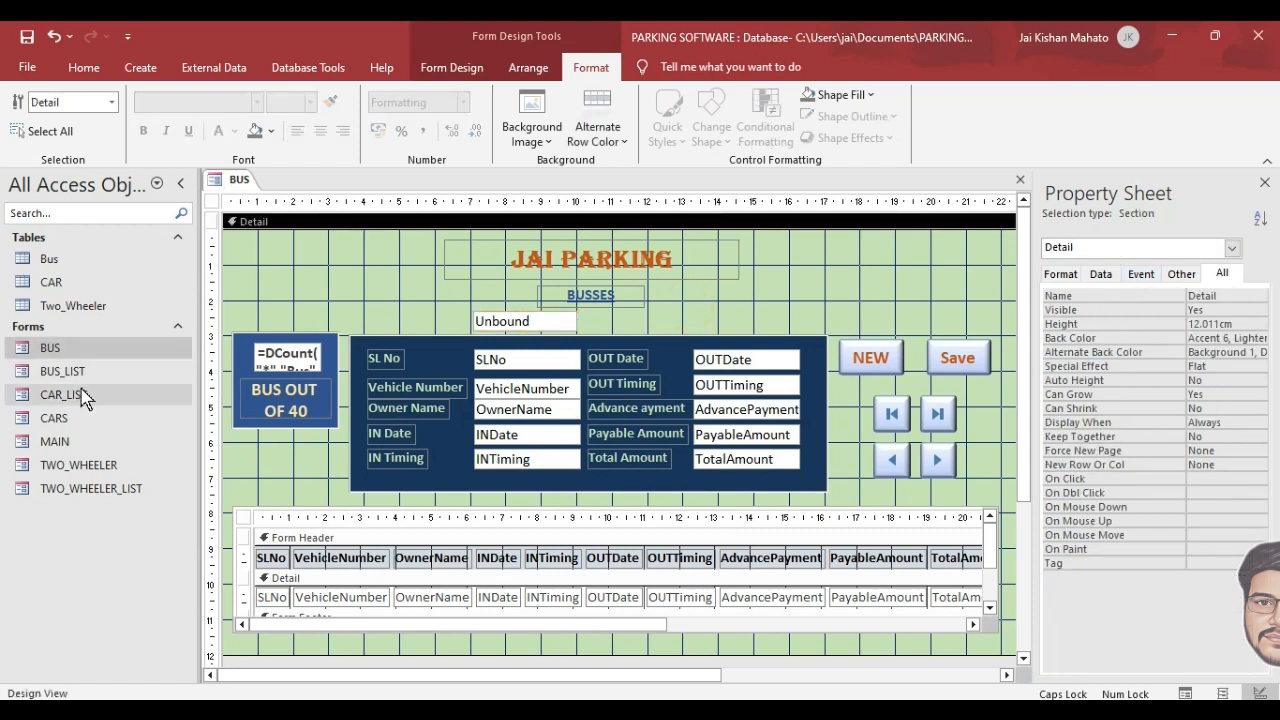
Correct the BUS form's "Advance ayment" label to read "Advance Payment" and close the form.
right_click(80, 424)
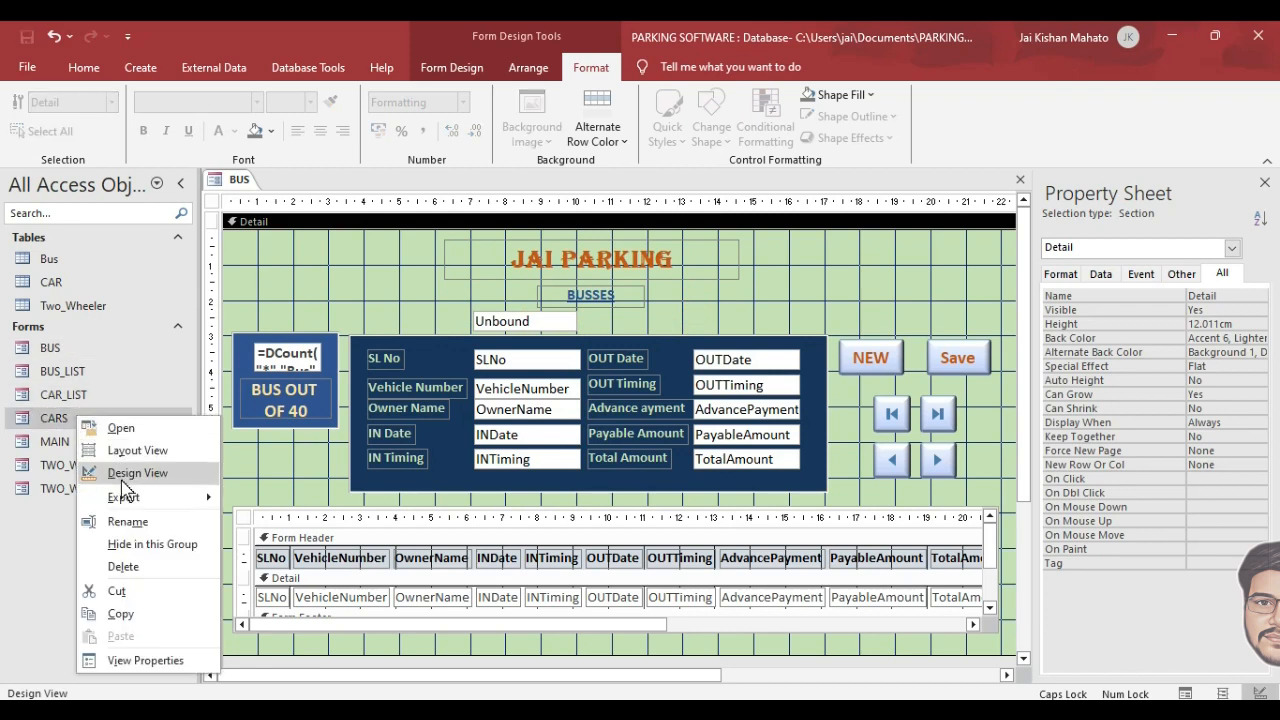
left_click(647, 416)
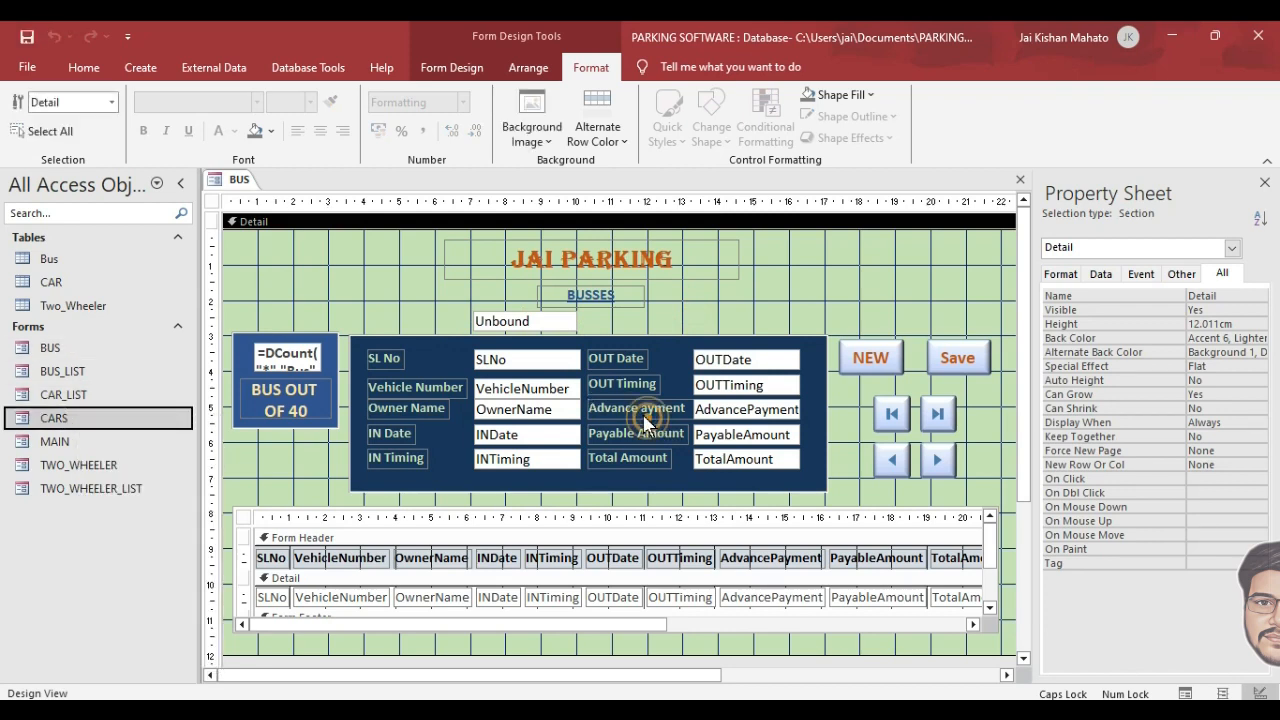
left_click(644, 410)
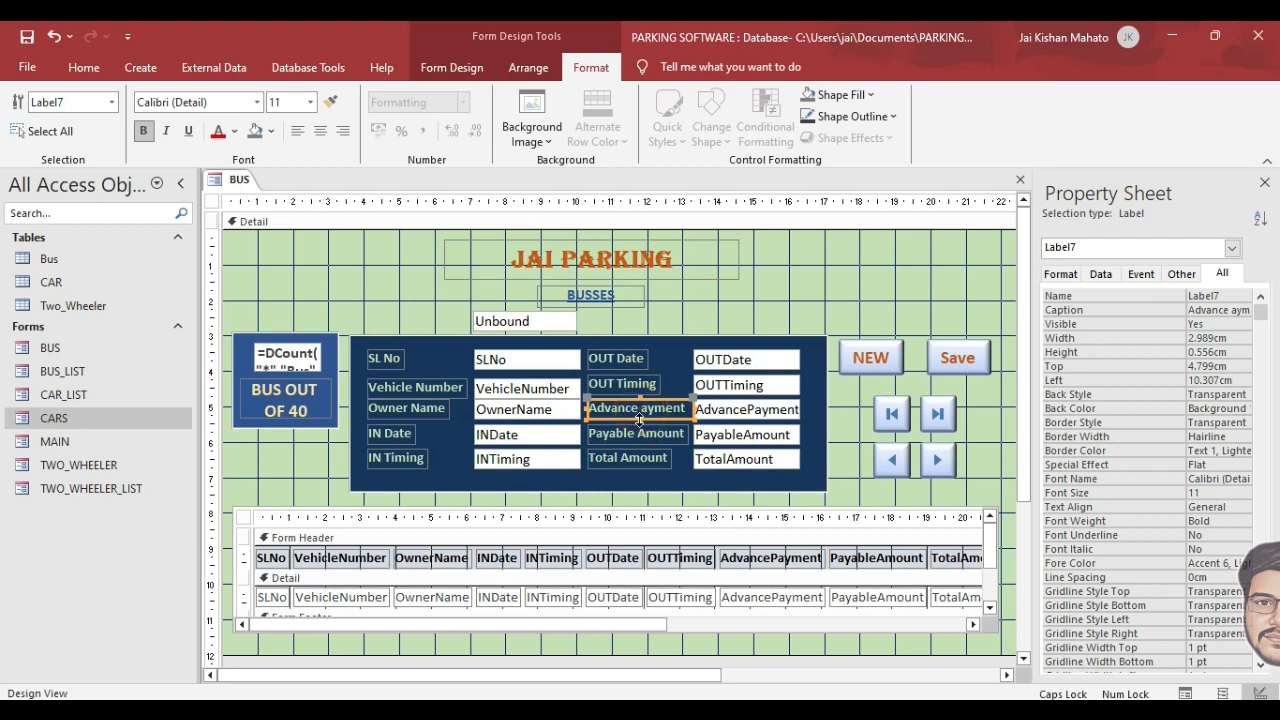
left_click(644, 408)
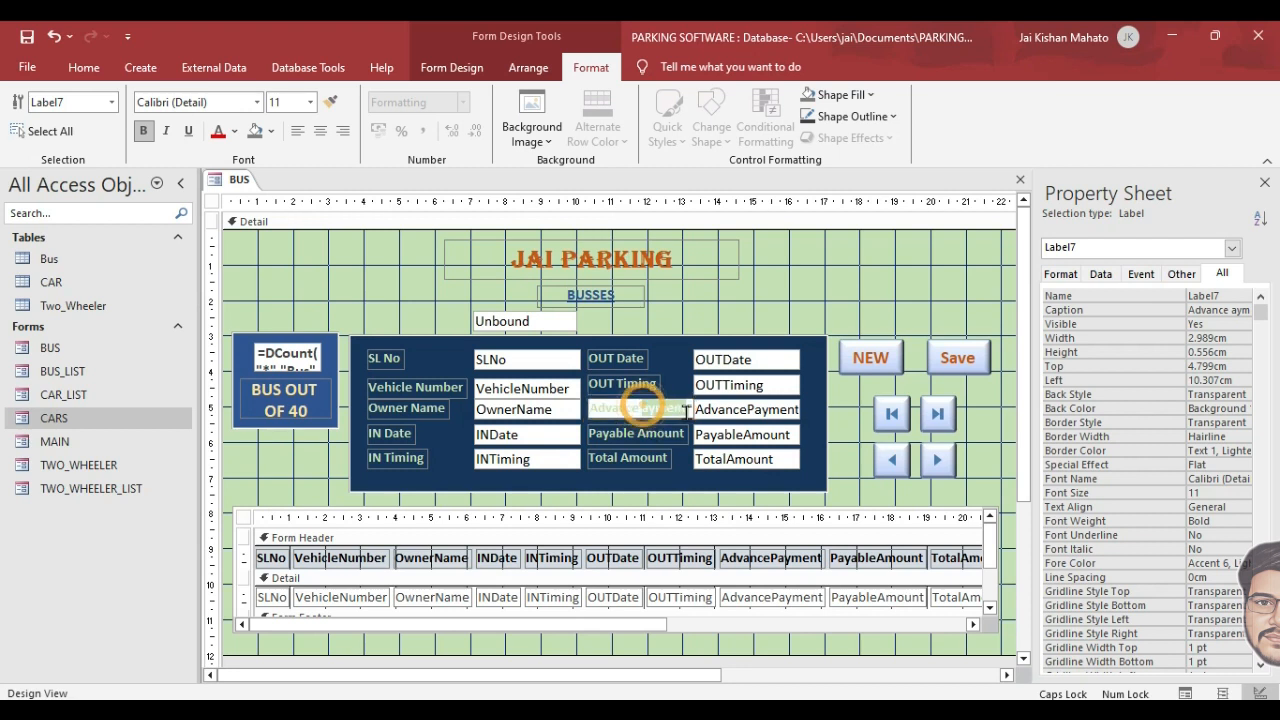
type("P")
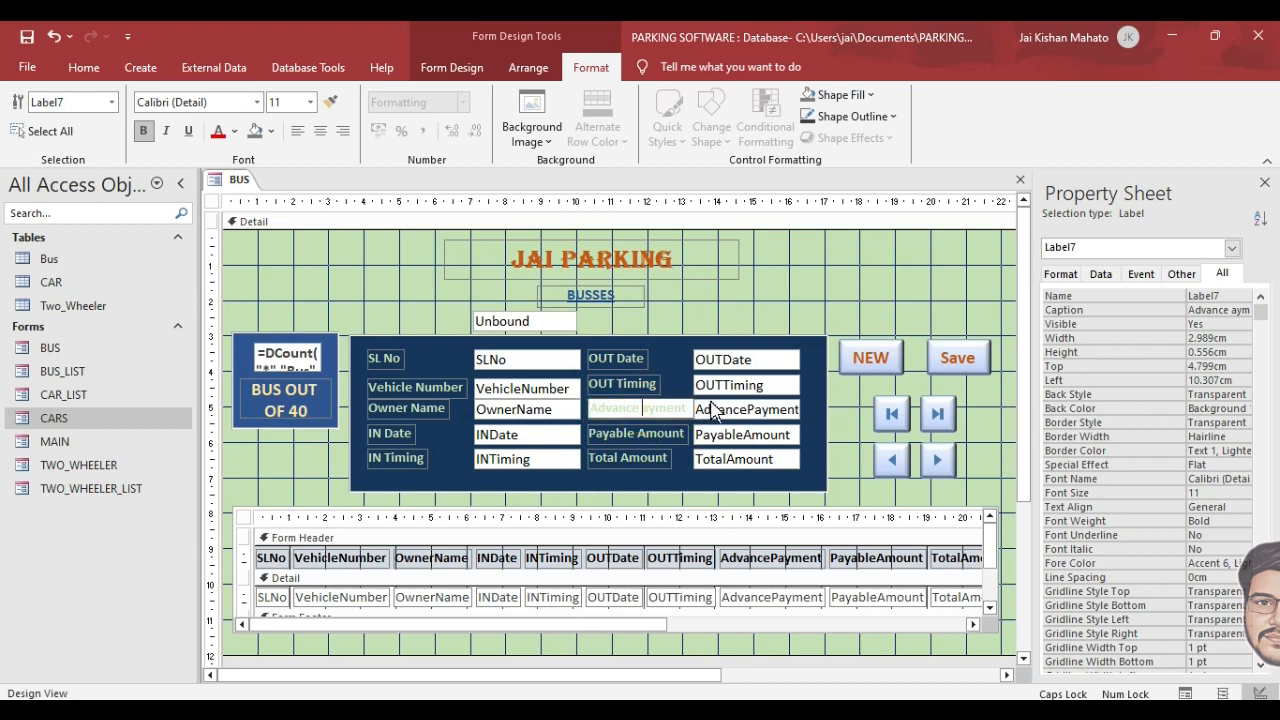
left_click(645, 456)
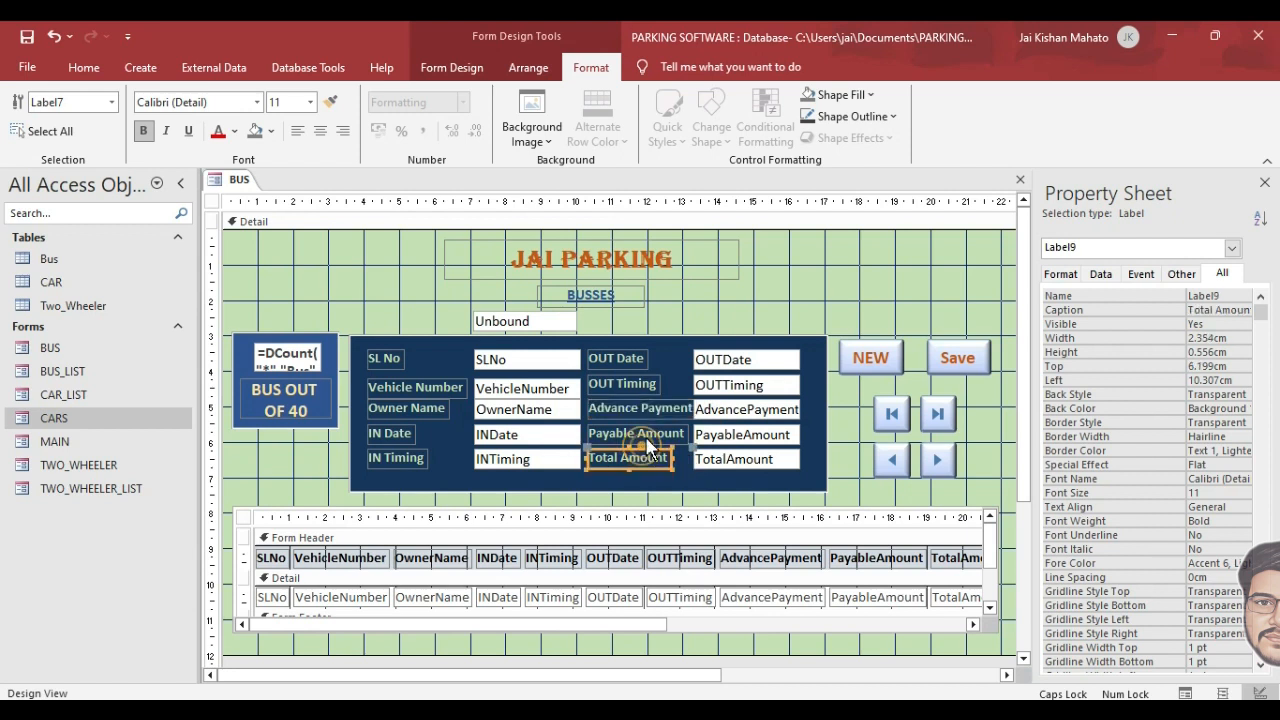
left_click(700, 312)
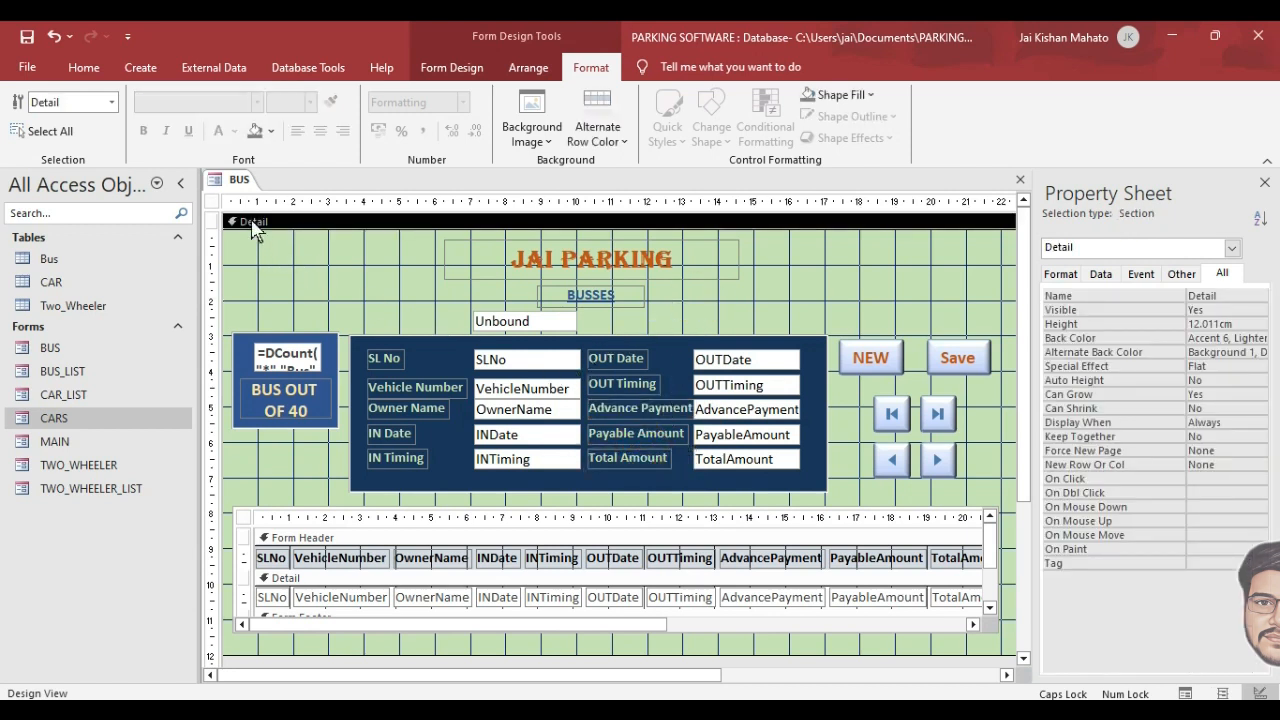
key("ctrl+w")
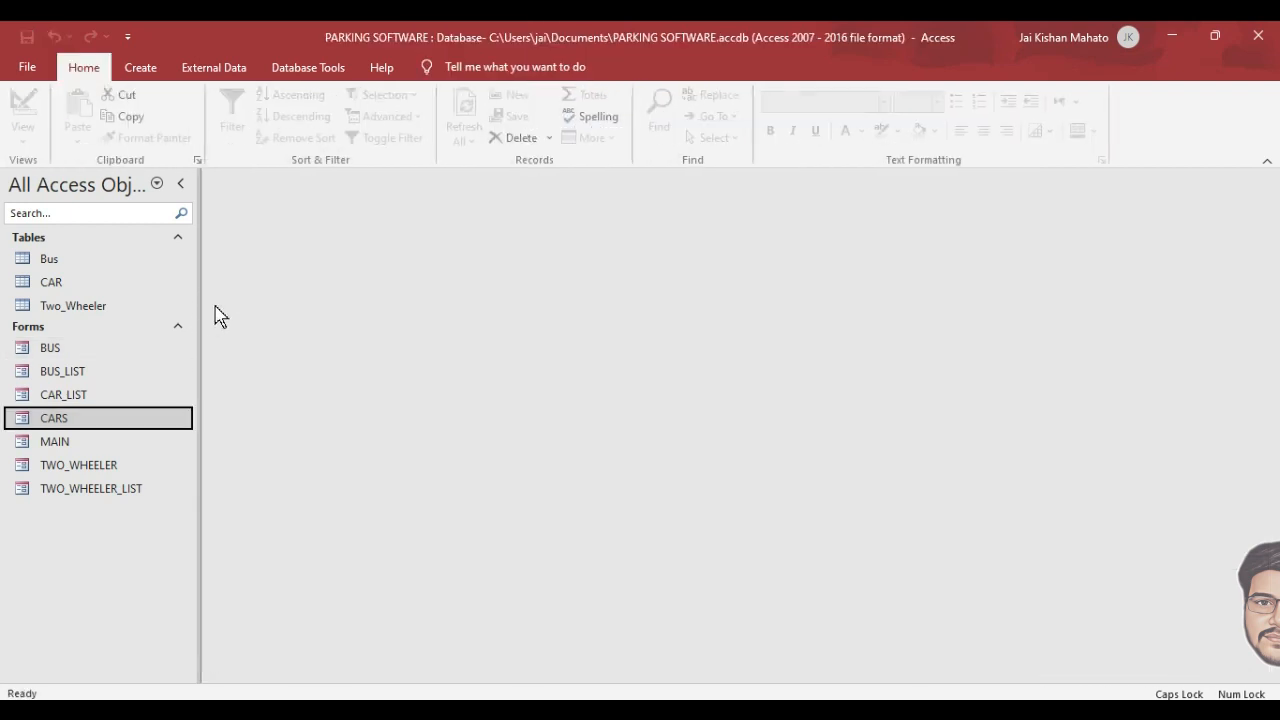
Open the CARS form in Design view and change the domain in its count box's DCount expression to "car".
right_click(72, 418)
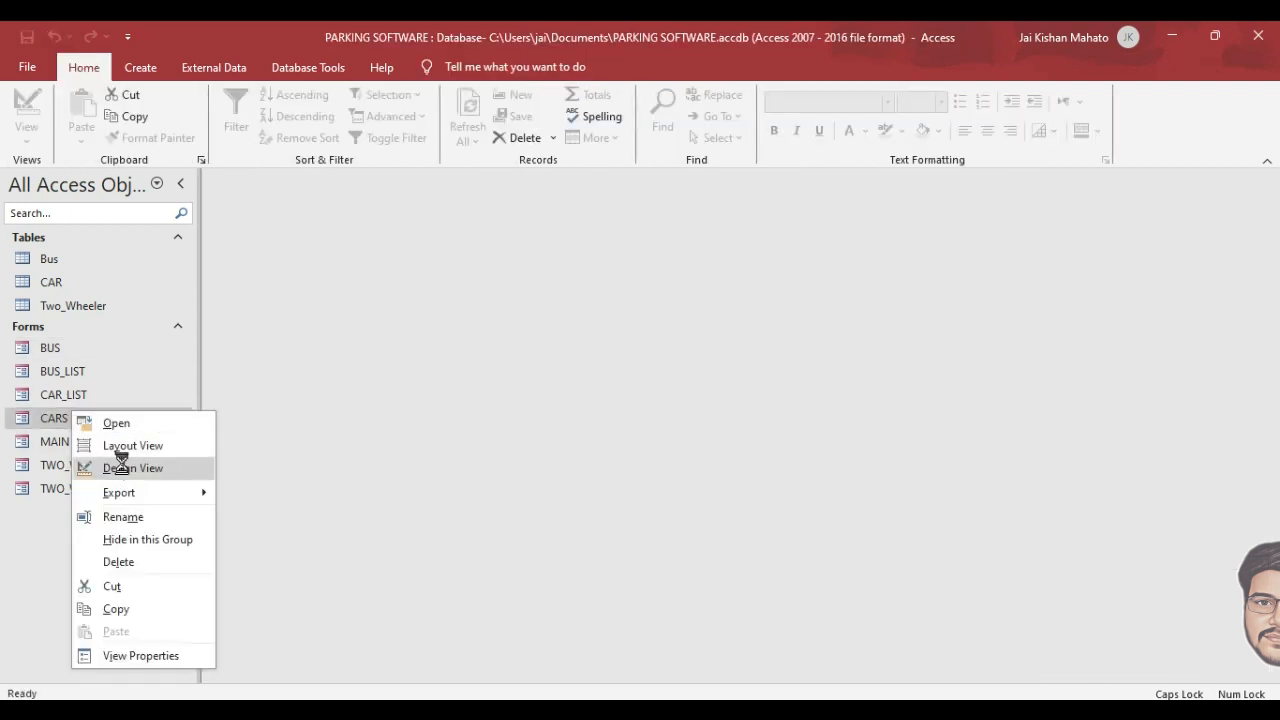
left_click(118, 467)
left_click(535, 322)
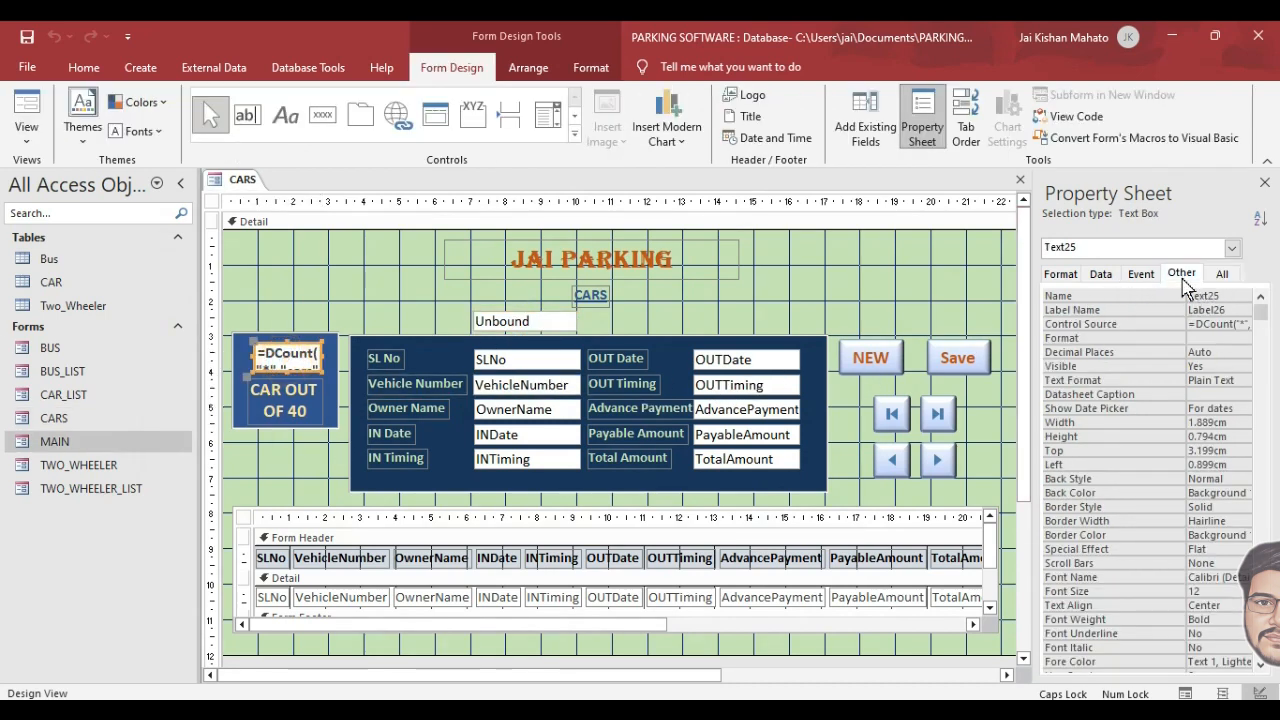
left_click(1141, 273)
left_click(1101, 272)
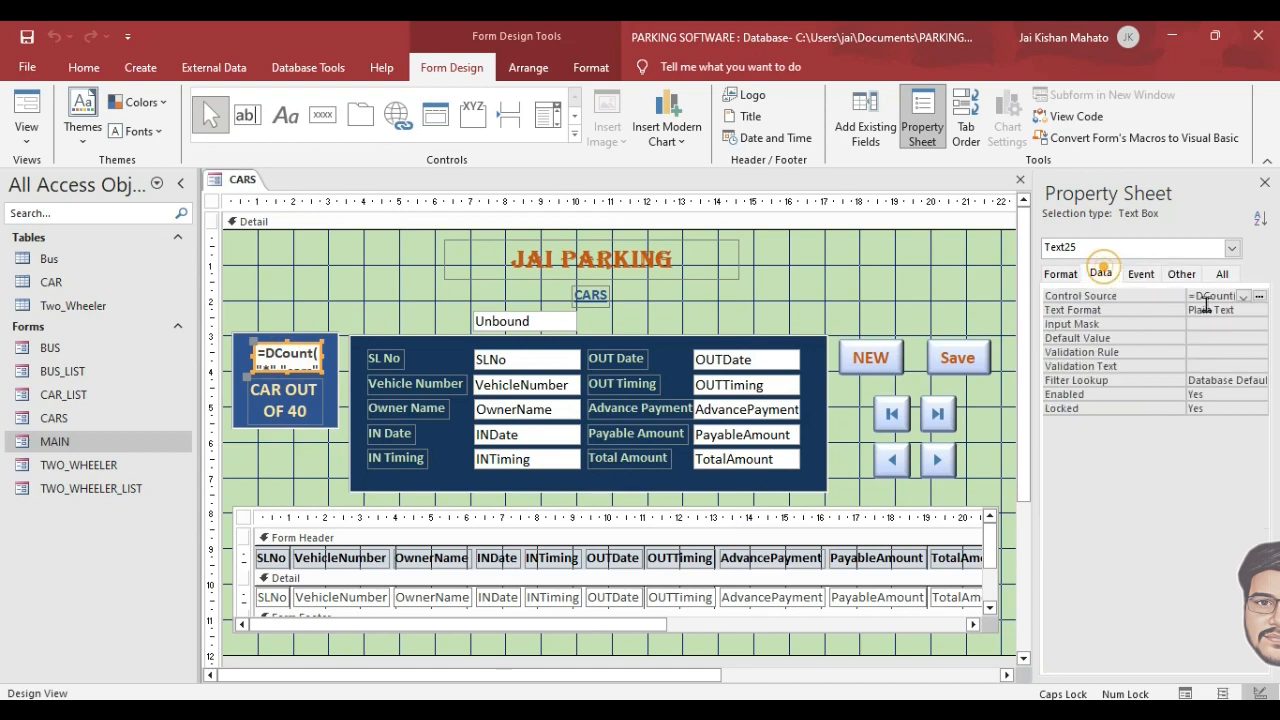
left_click(1259, 296)
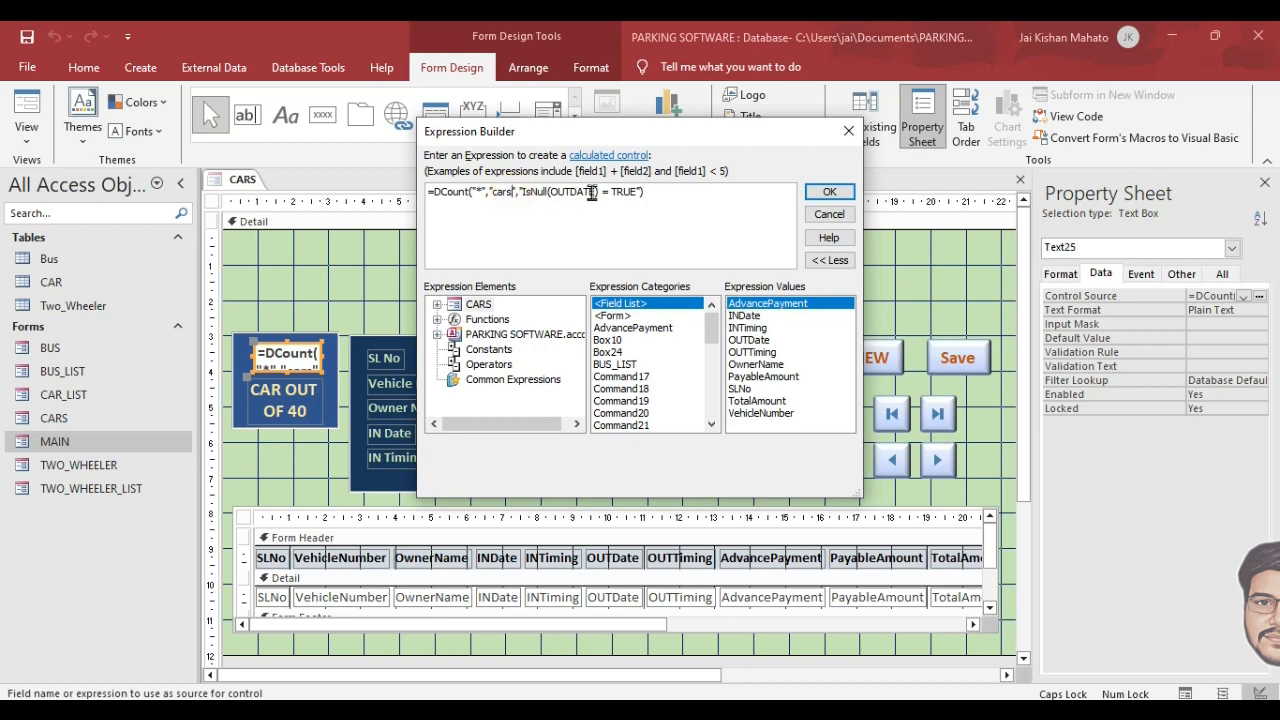
key("BackSpace")
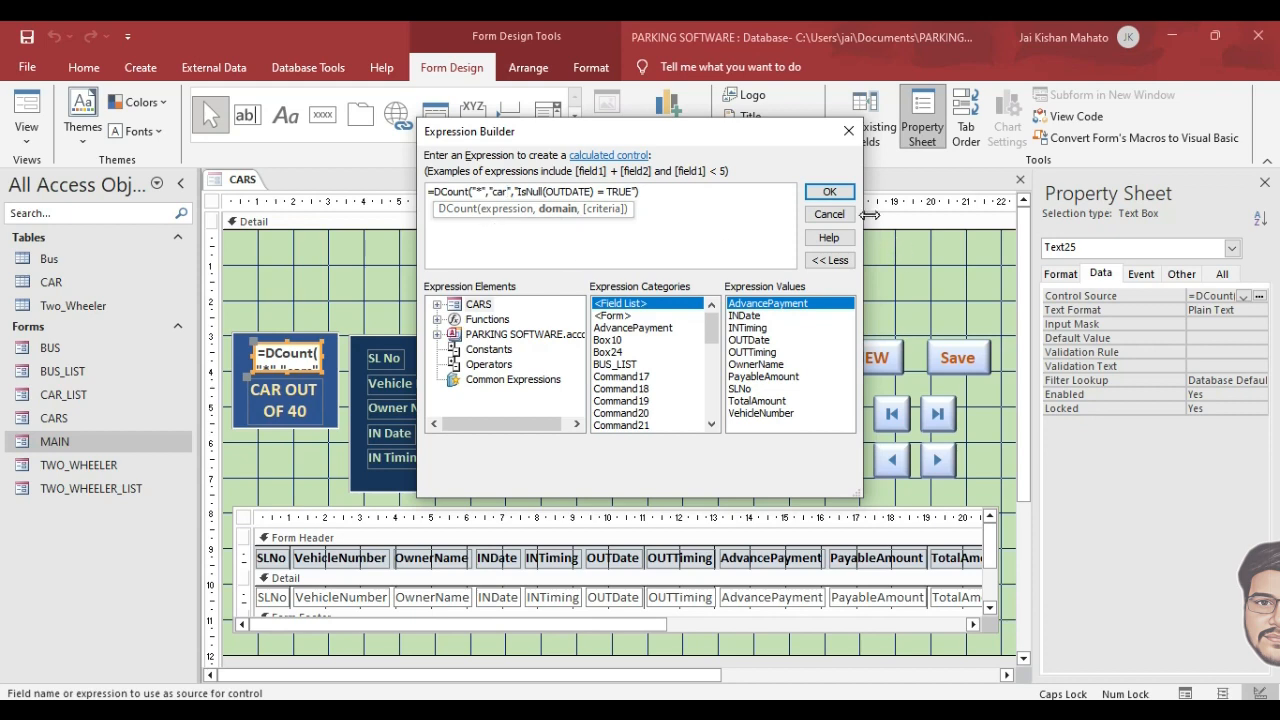
left_click(829, 191)
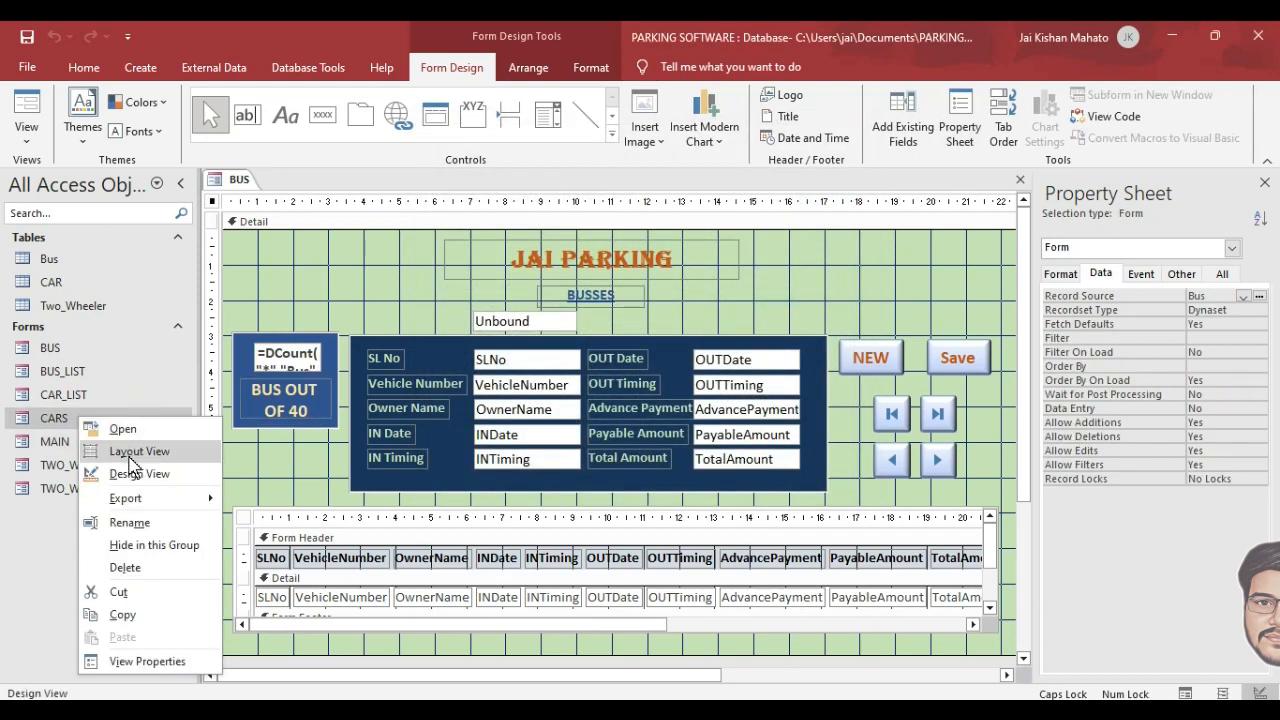
Open the CARS and TWO_WHEELER forms in Design view alongside the BUS form.
left_click(128, 471)
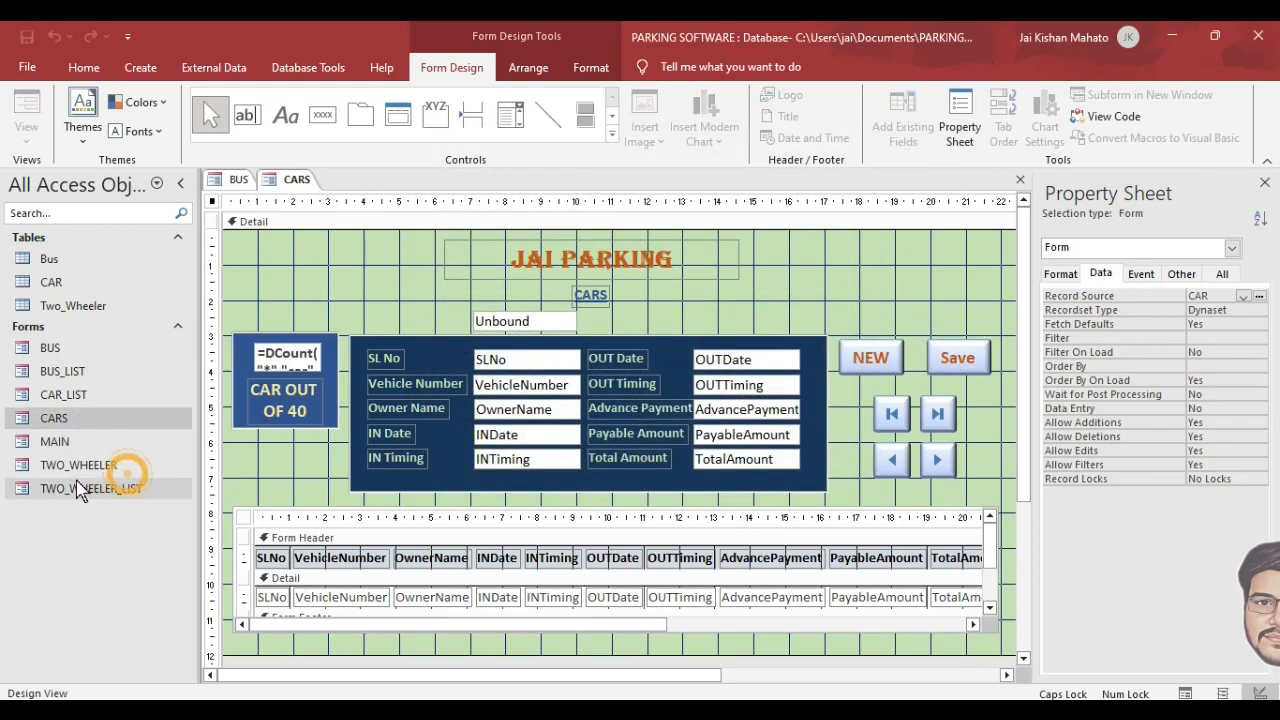
right_click(95, 465)
left_click(115, 268)
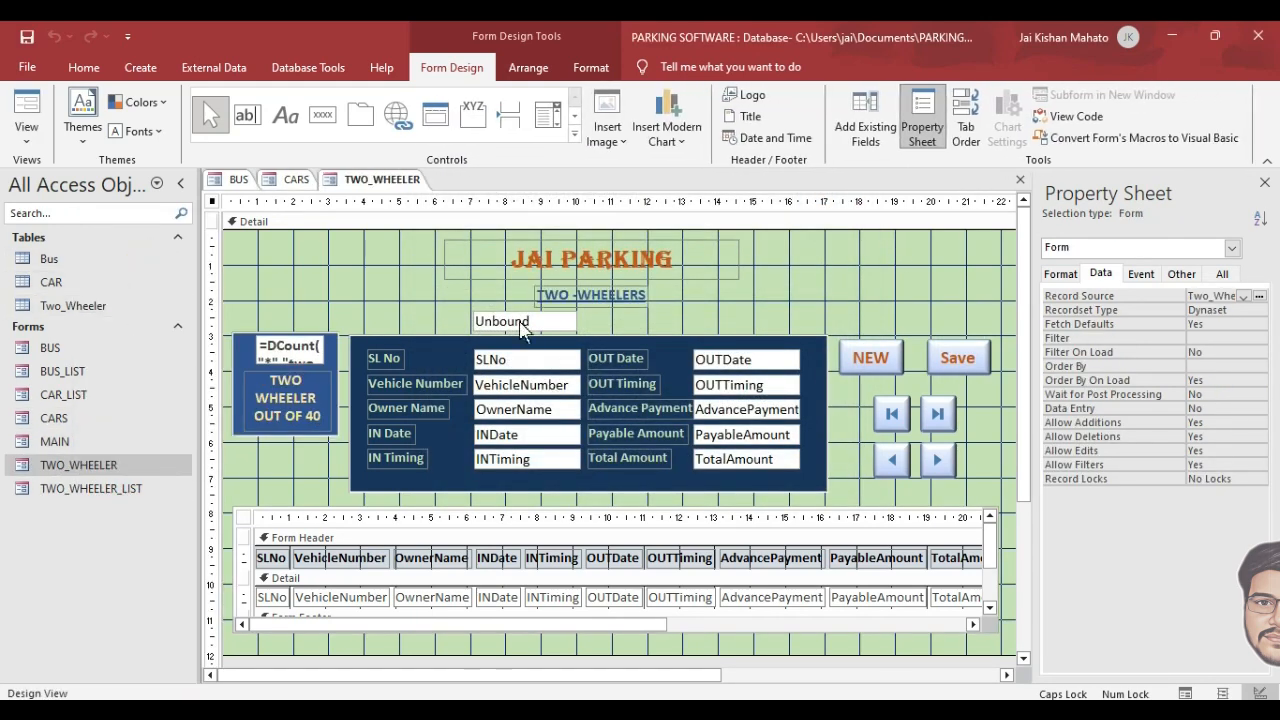
Create an On Click event procedure for the BUS form's TXTSEARCH text box and open its code.
left_click(238, 180)
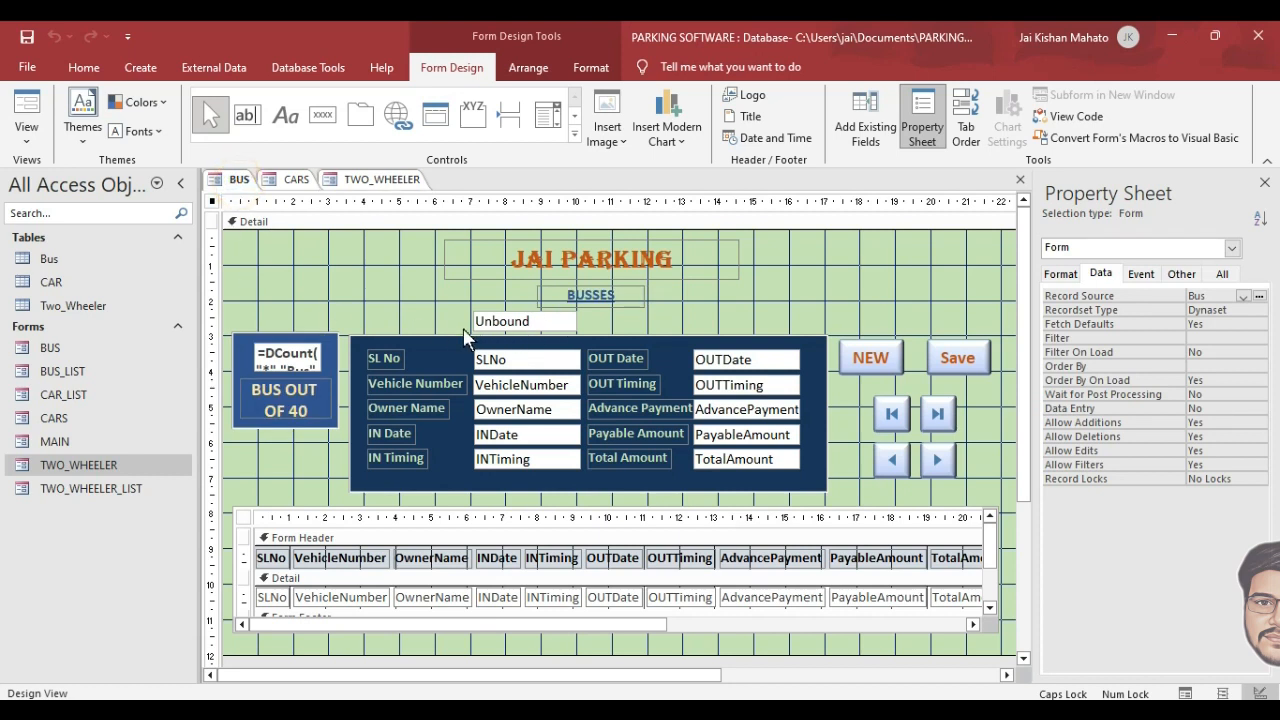
left_click(527, 324)
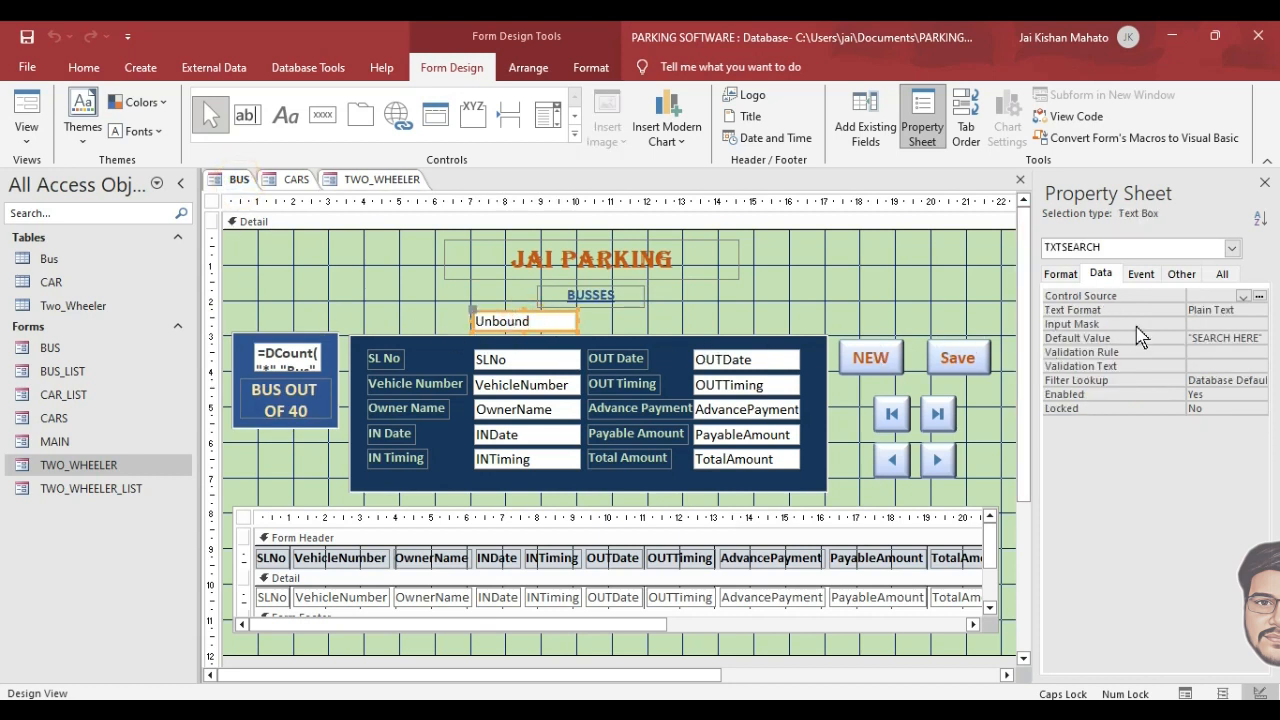
left_click(1140, 276)
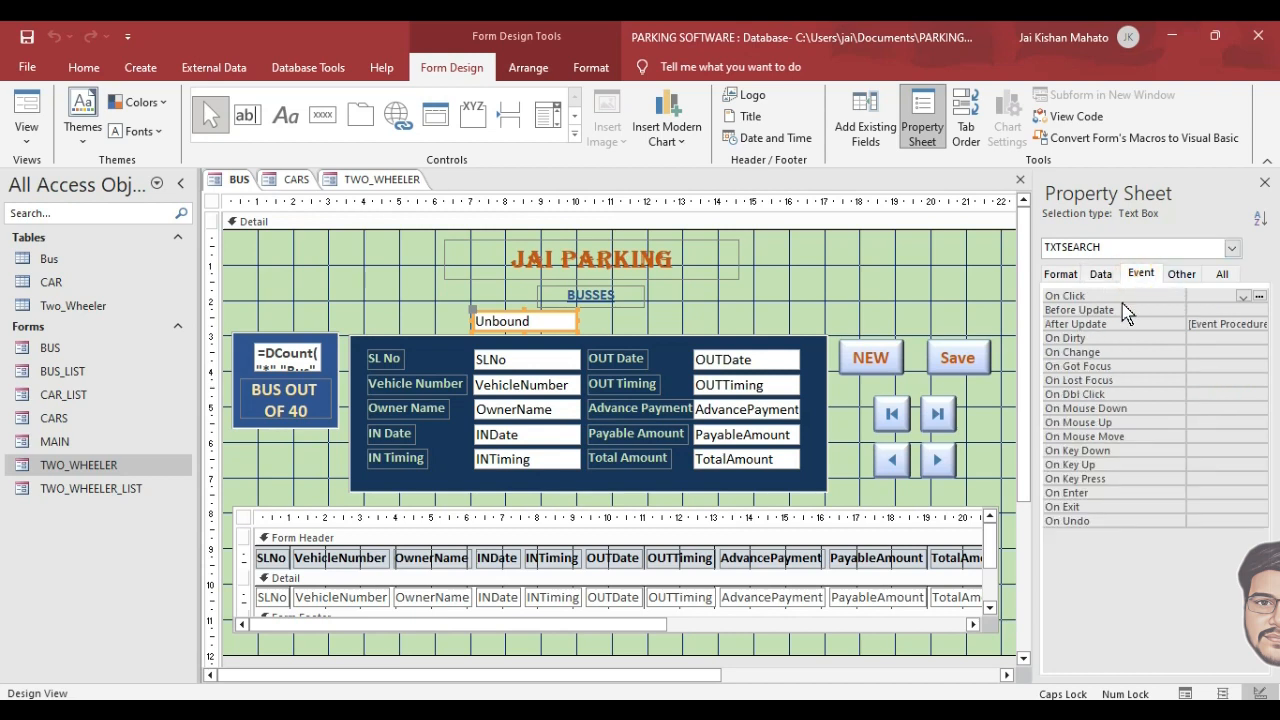
left_click(1241, 297)
left_click(1228, 309)
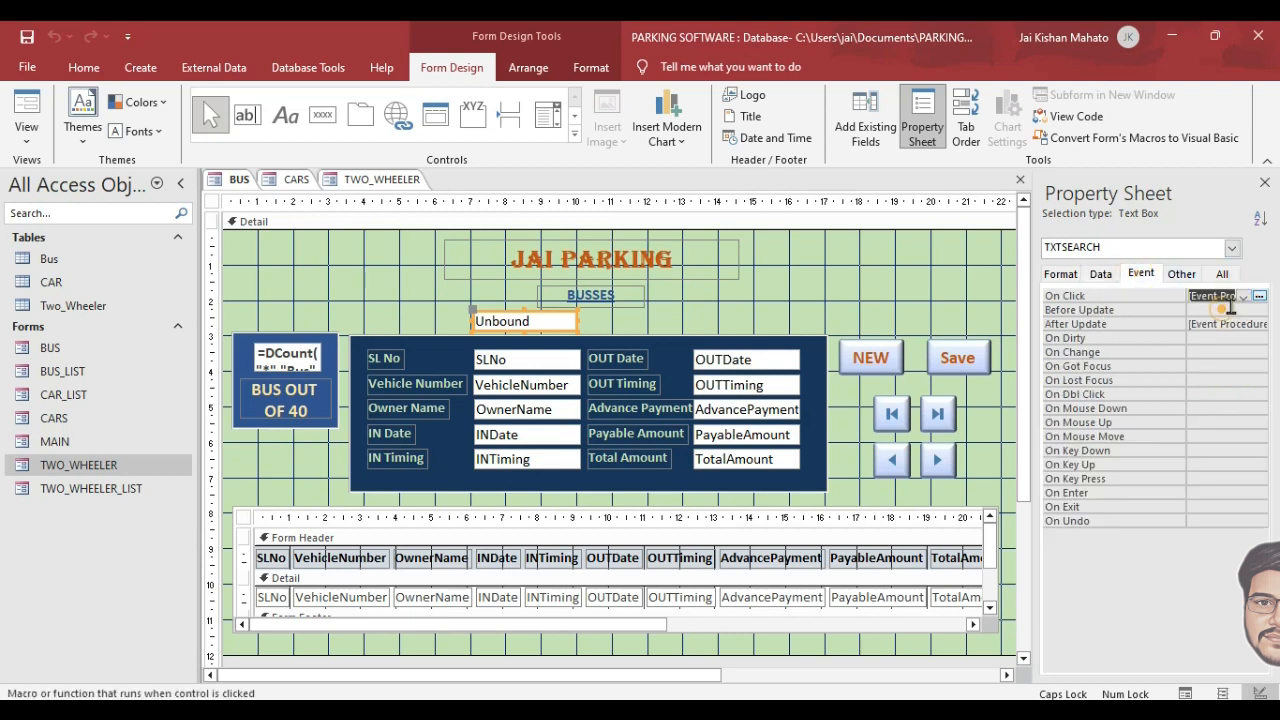
left_click(1259, 296)
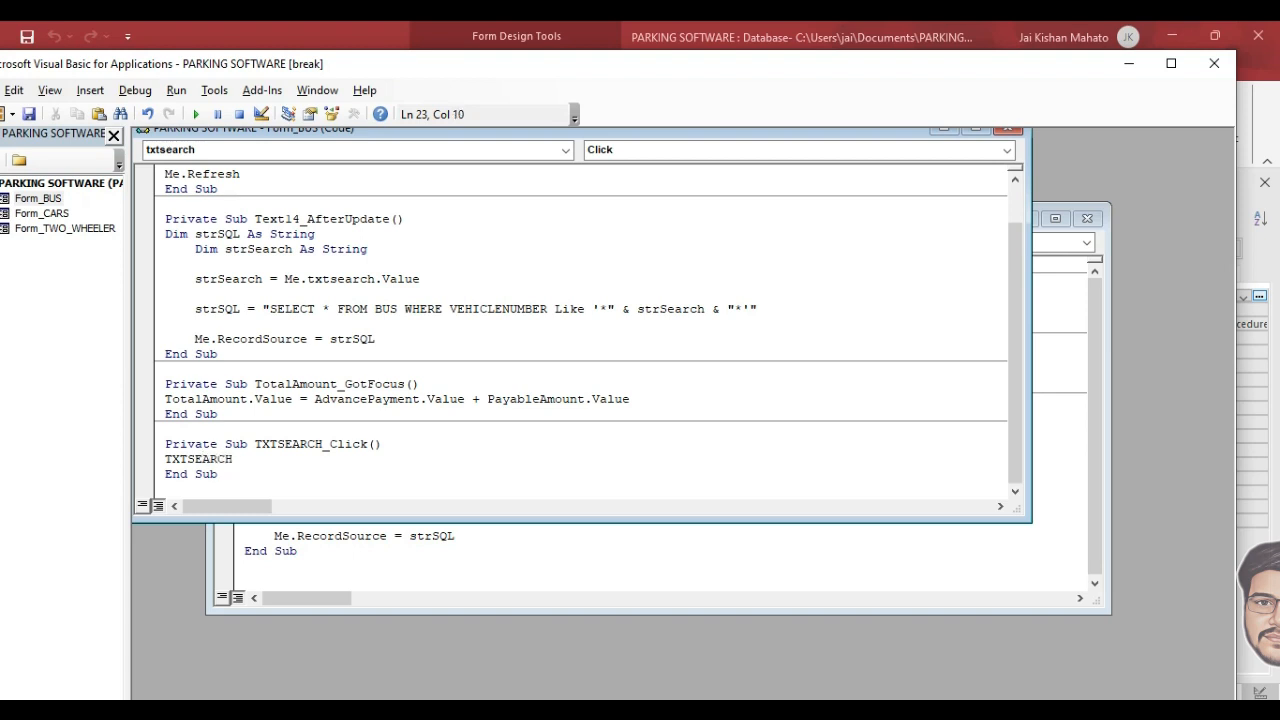
Make the BUS form's search box click procedure set TXTSEARCH.Value to an empty string, copy that line and close the code editor.
type(".VAL")
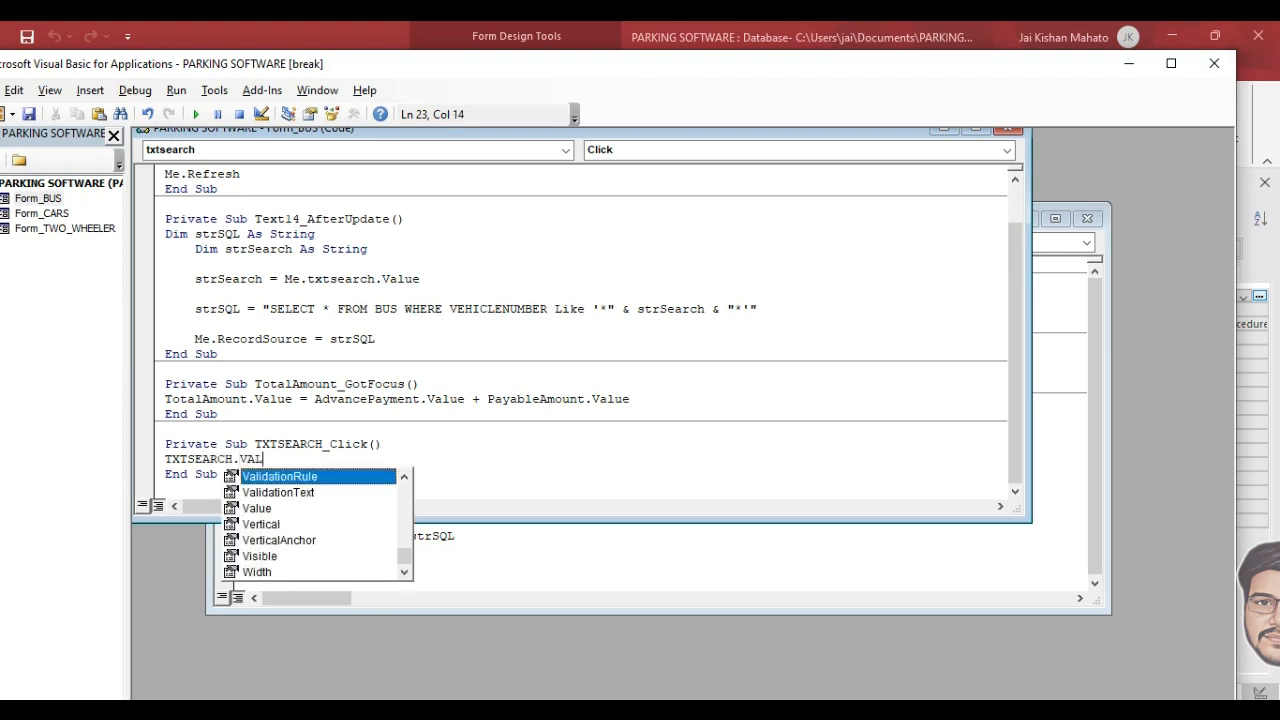
type("UE")
key("Tab")
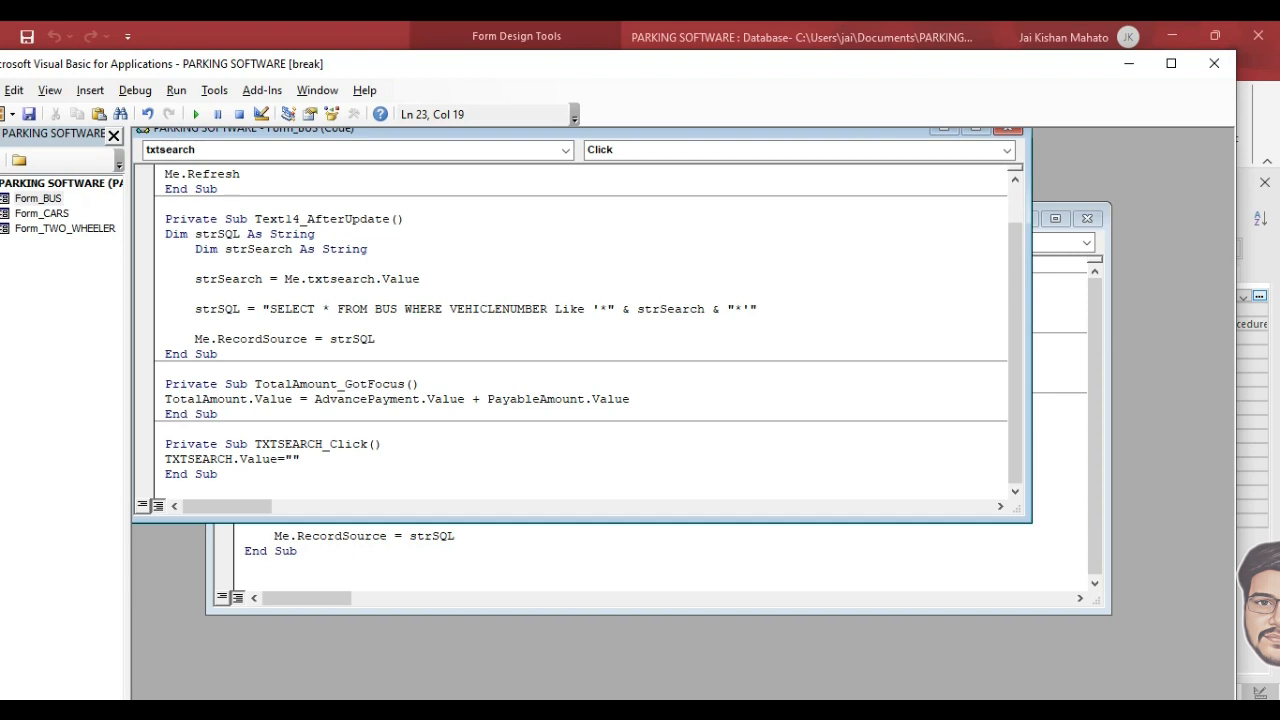
type("=\"\"")
key("Return")
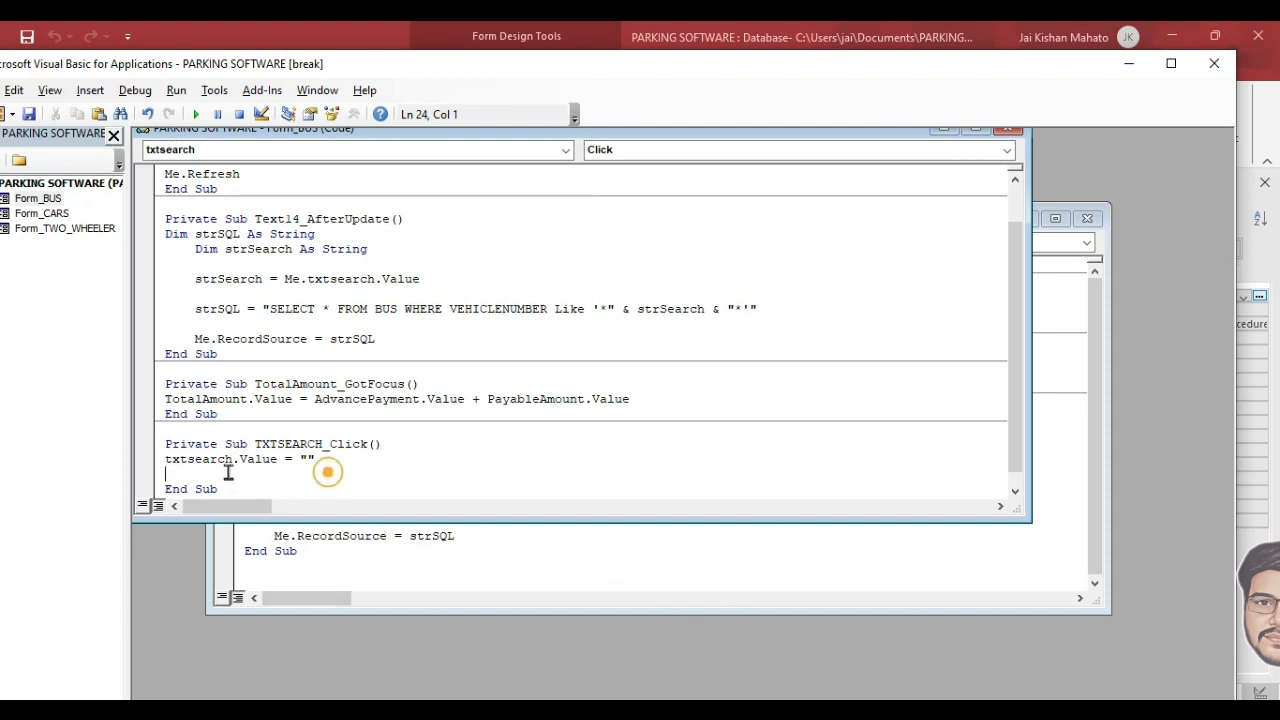
left_click_drag(322, 461, 141, 464)
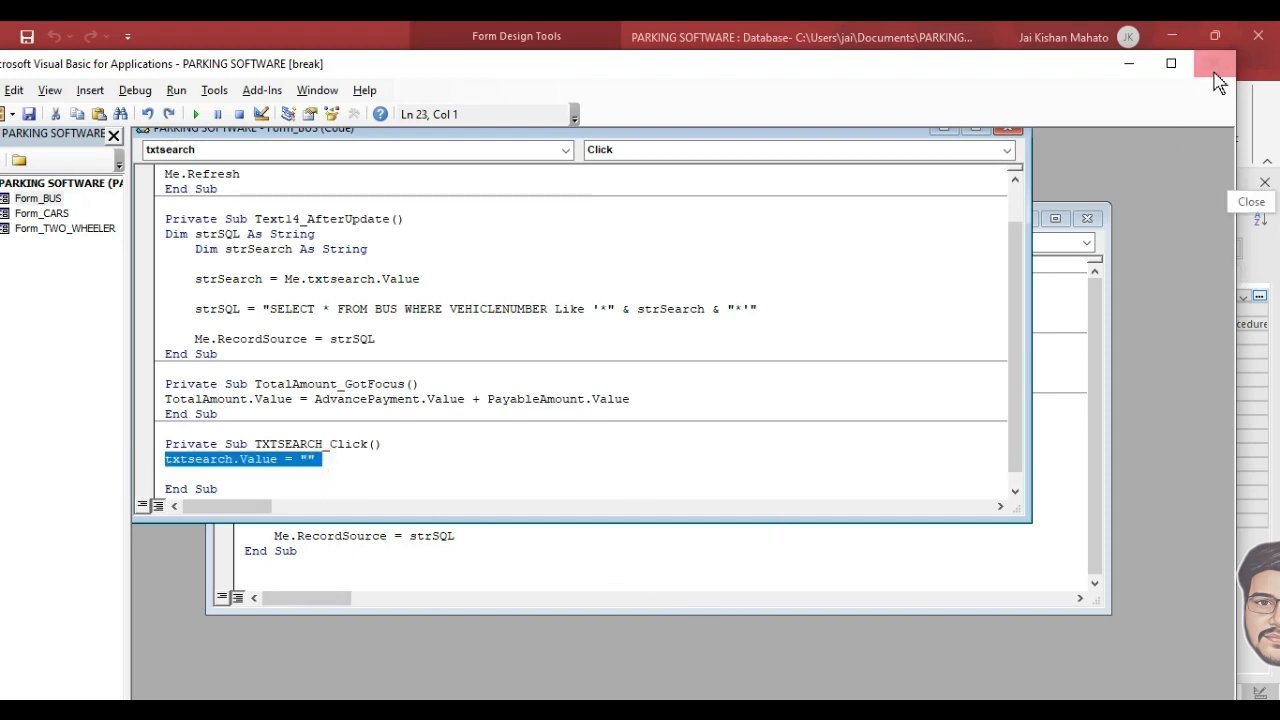
left_click(1213, 66)
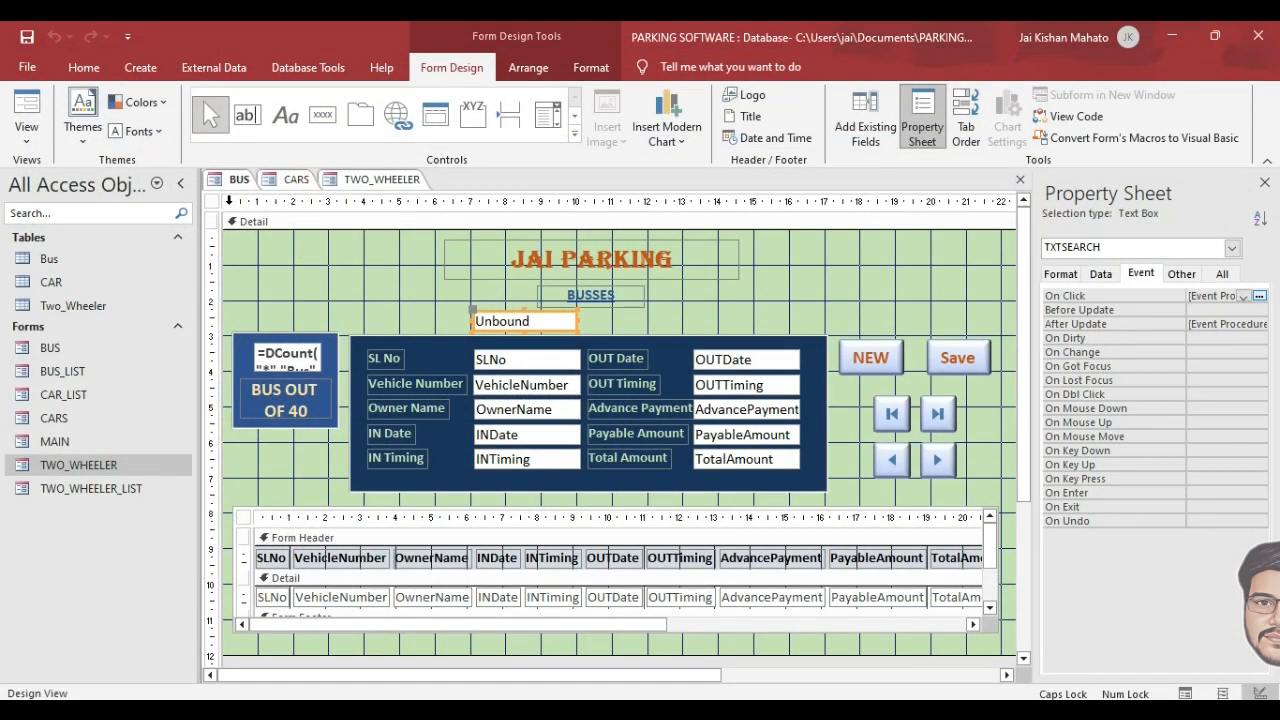
Add an On Click event procedure to the CARS form's txtsearch box containing txtsearch.Value = "" and close the code editor.
left_click(288, 180)
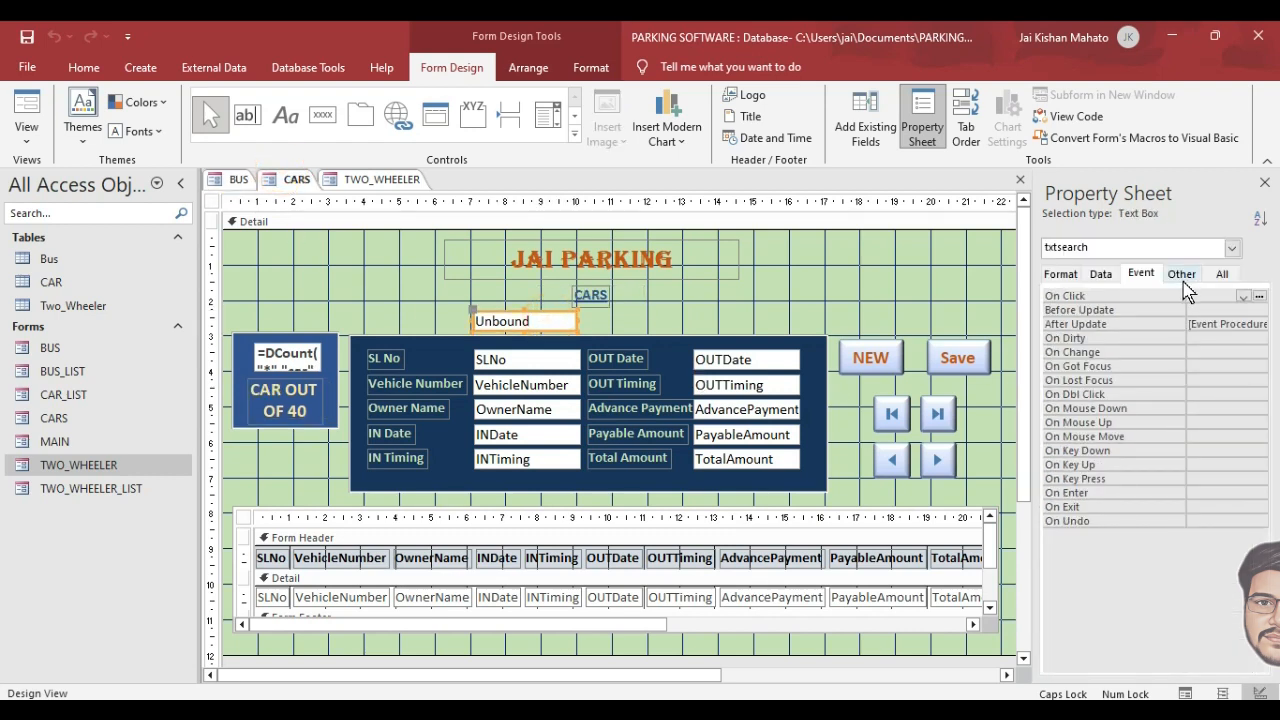
left_click(1238, 297)
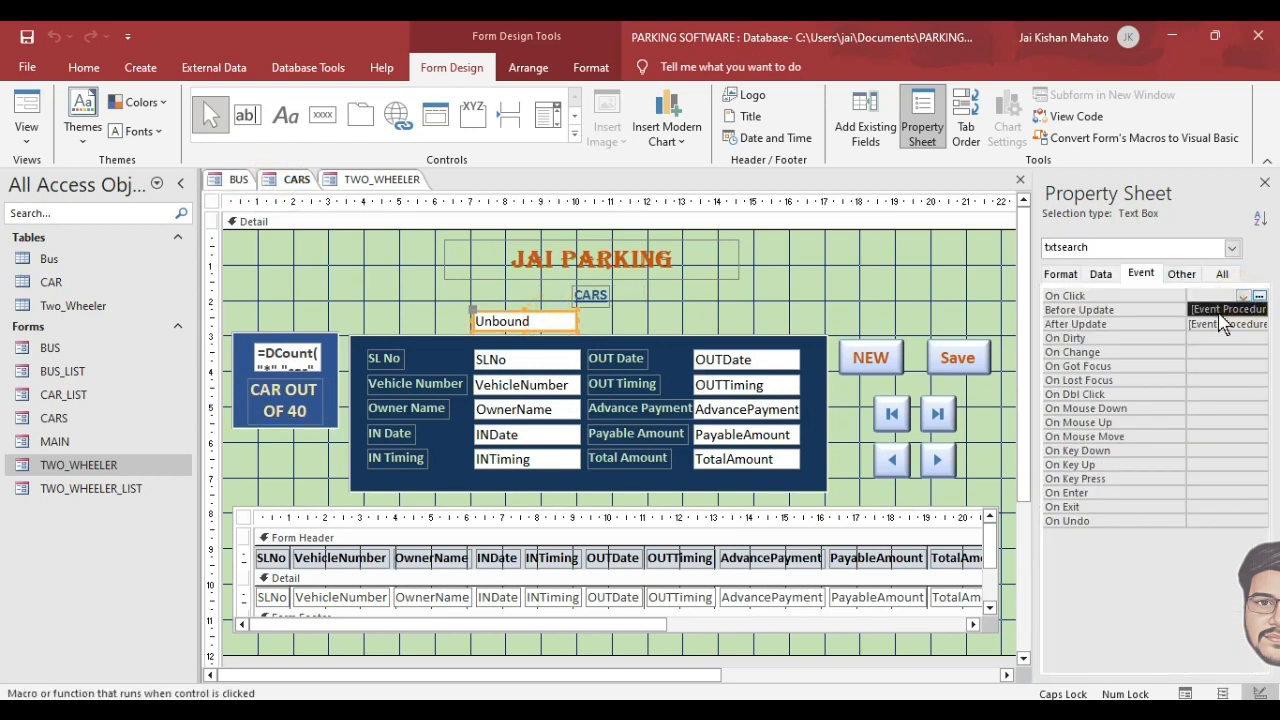
left_click(1225, 310)
left_click(1259, 296)
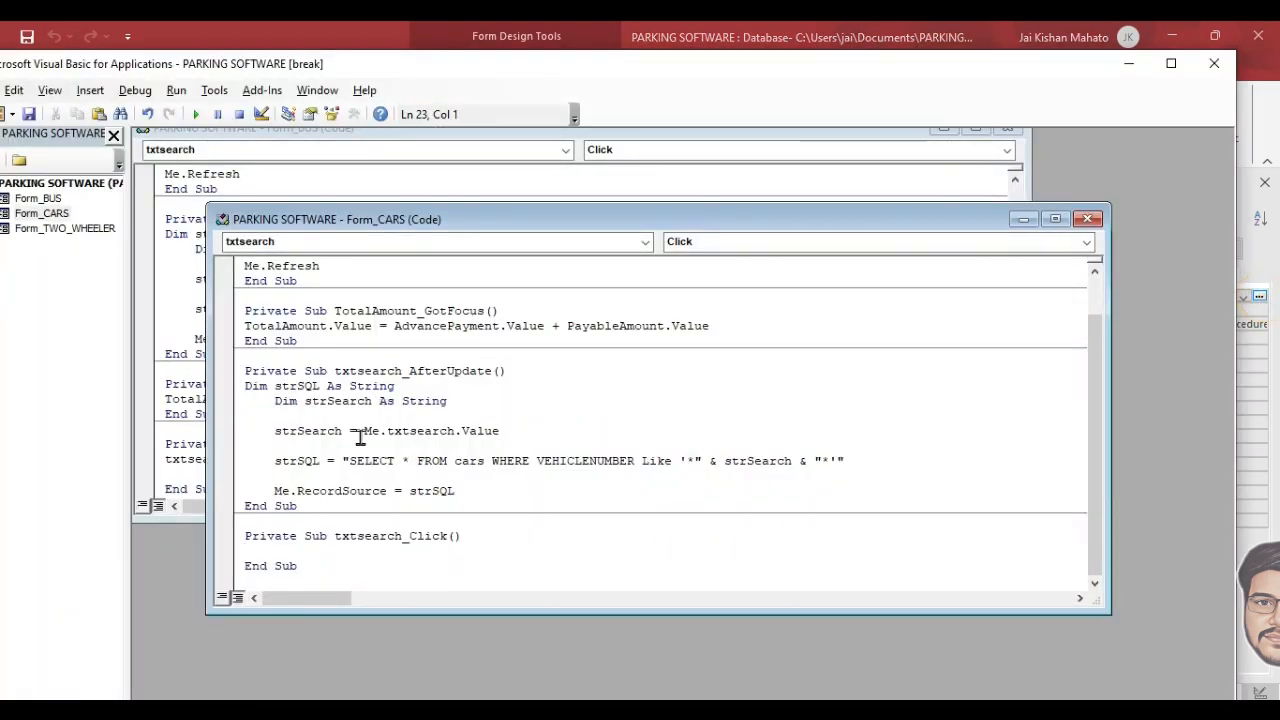
type("txtsearch.Value = \"\"")
key("Return")
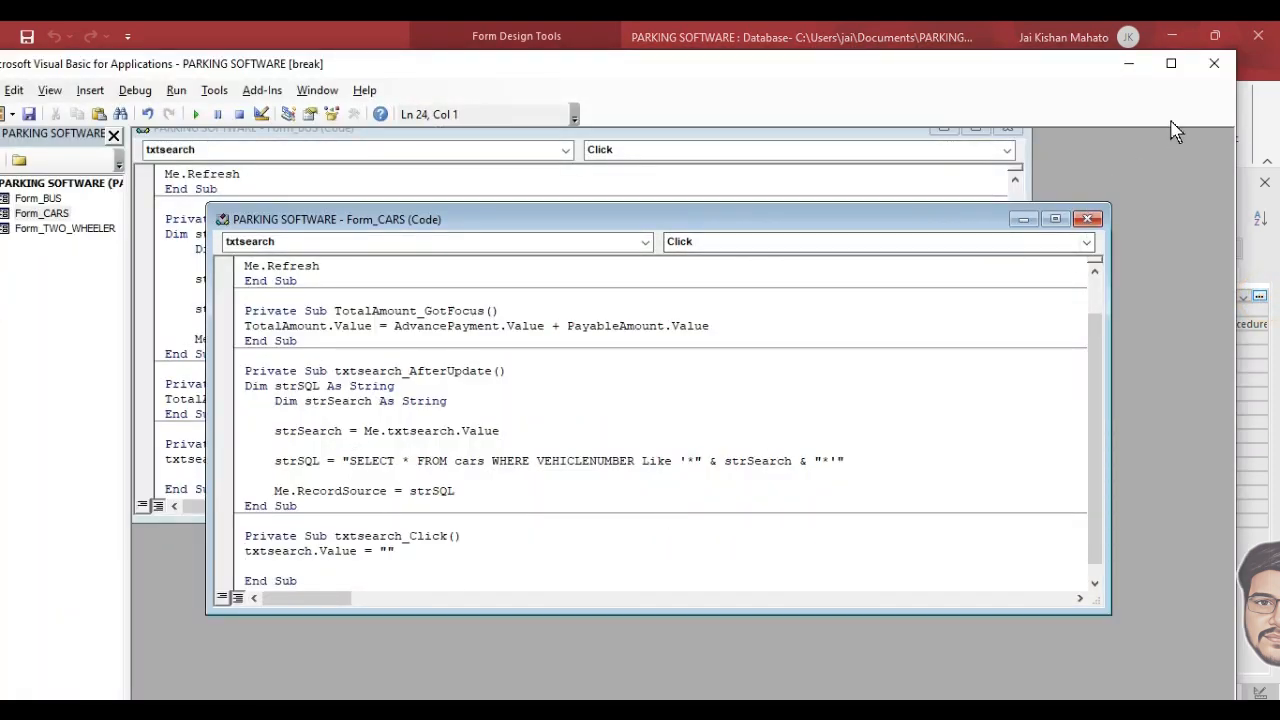
left_click(1214, 63)
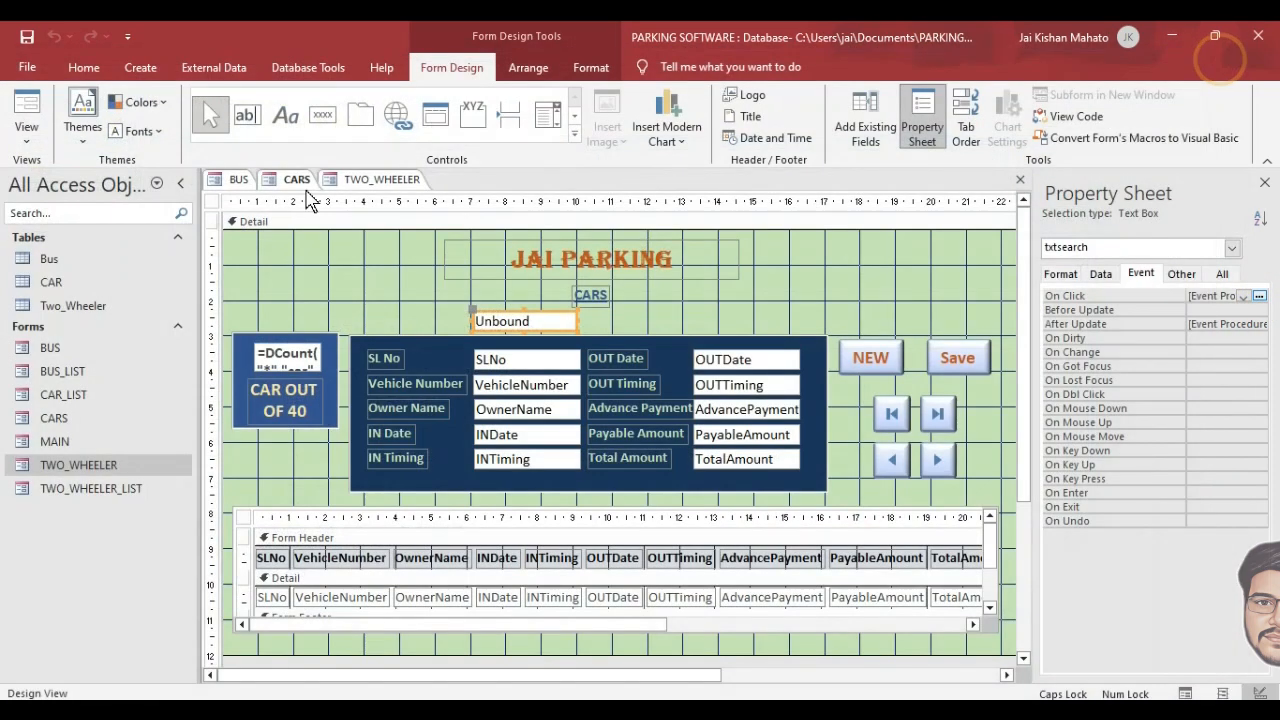
Add an On Click event procedure to the TWO_WHEELER form's TXTSEARCH box containing txtsearch.Value = "" and close the code editor.
left_click(360, 180)
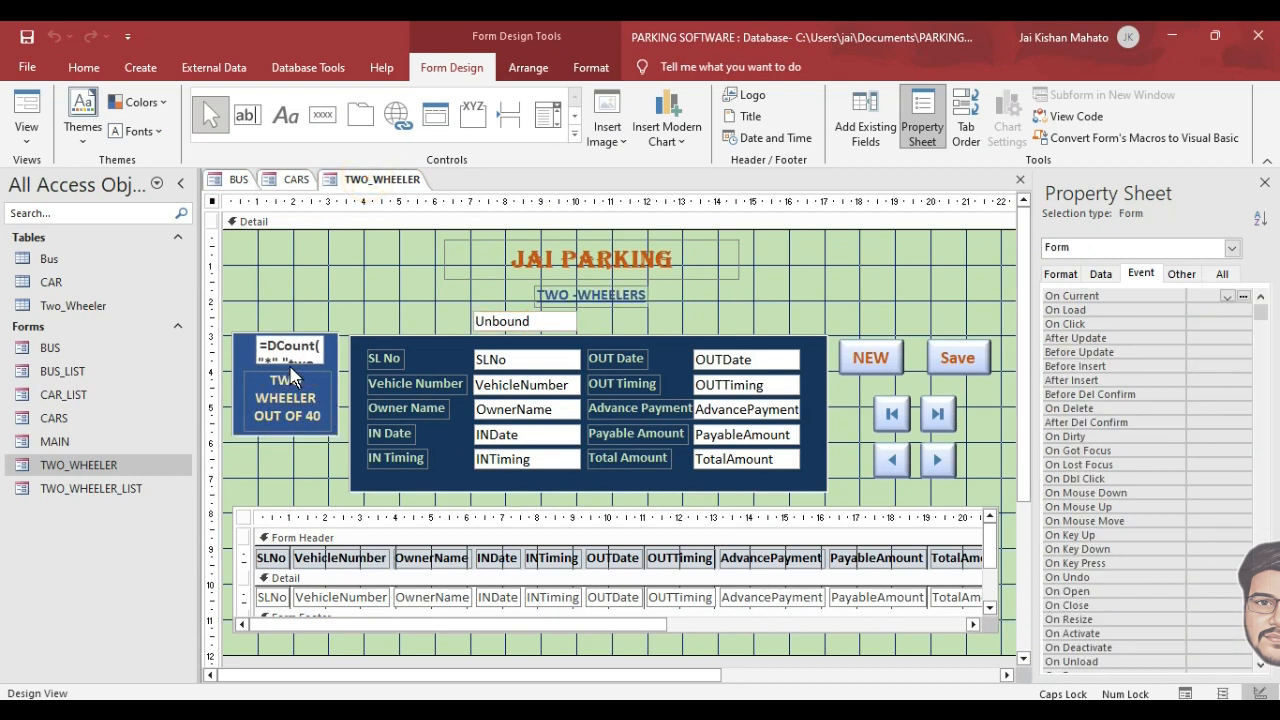
left_click(520, 321)
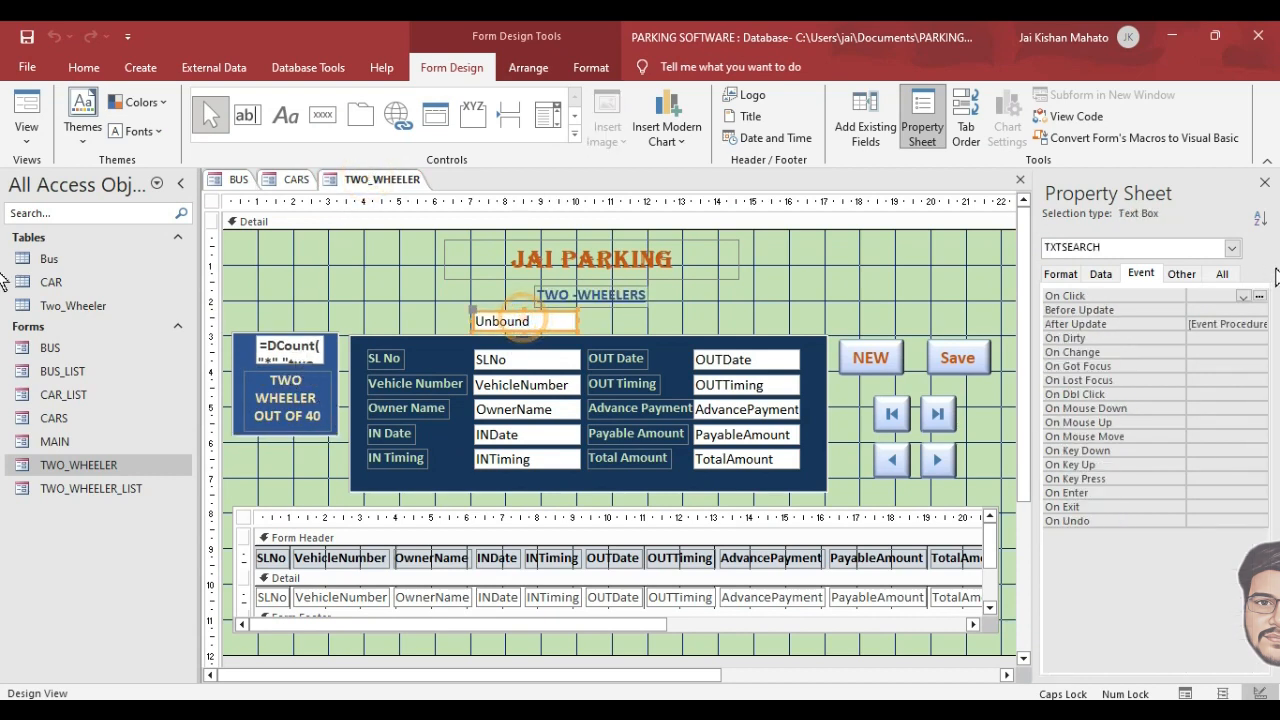
left_click(1243, 297)
left_click(1225, 311)
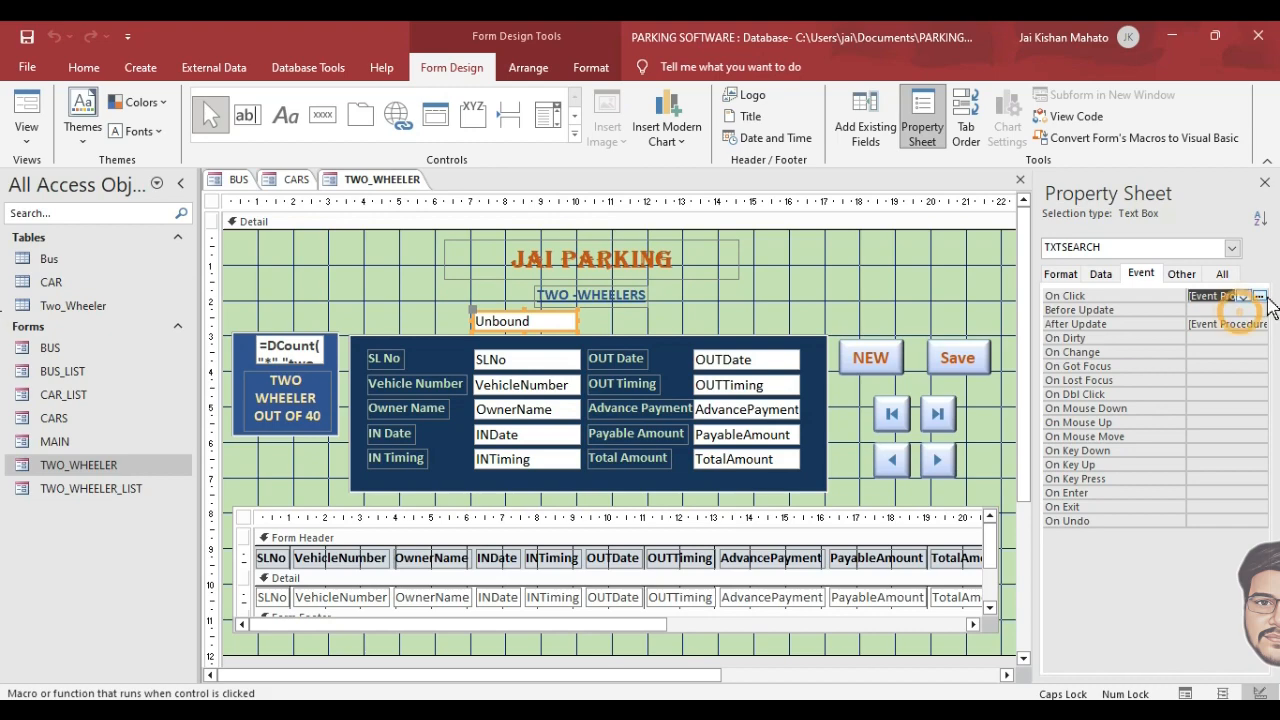
left_click(1264, 296)
type("txtsearch.Value = \"\"")
key("Return")
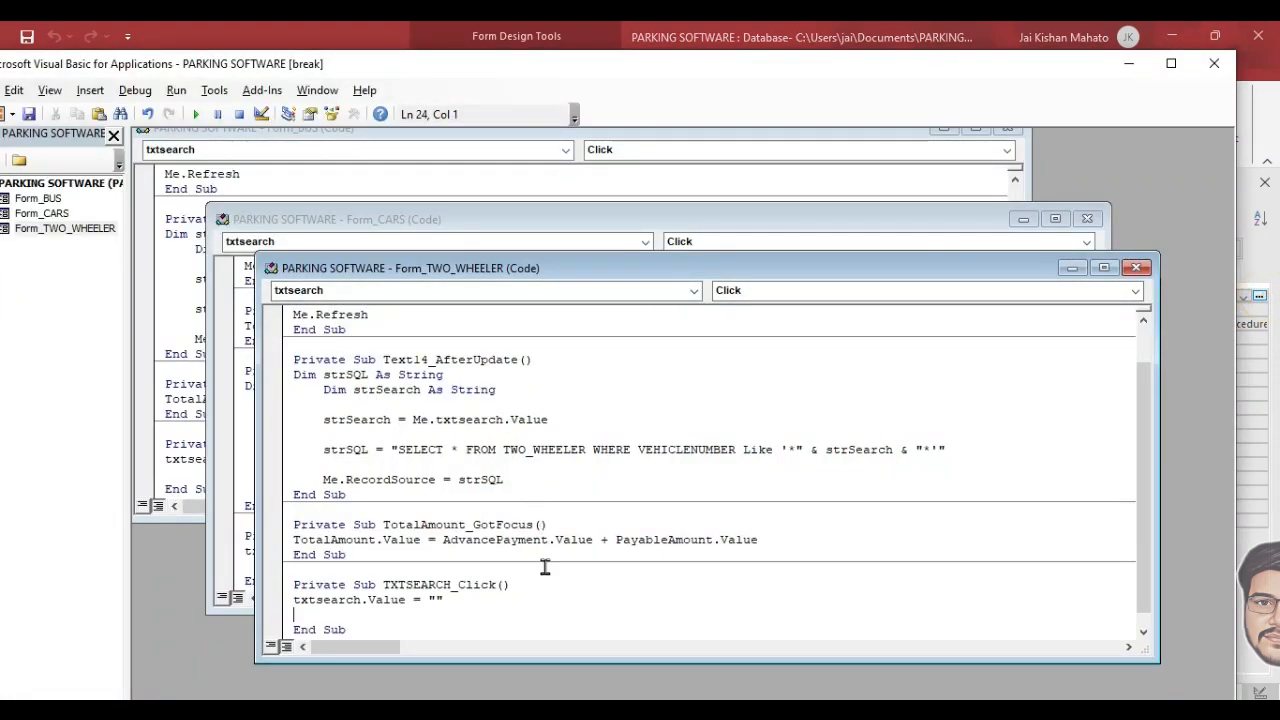
left_click(1214, 63)
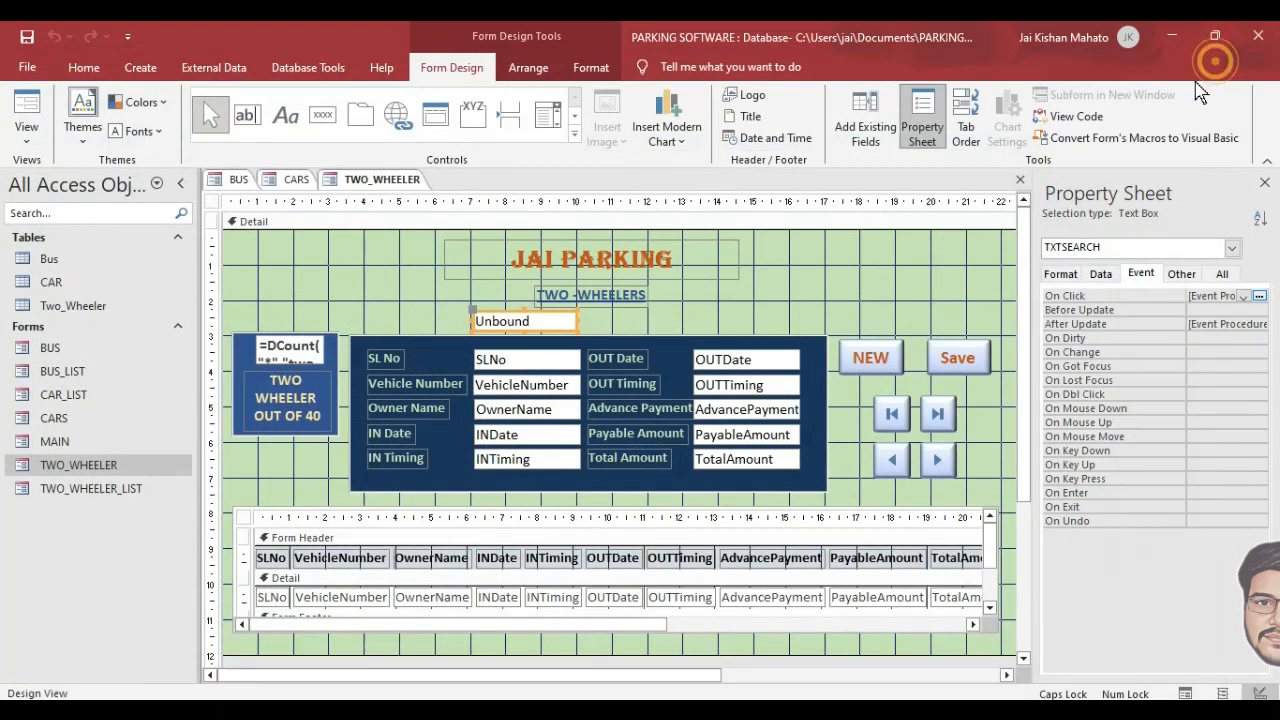
Close the BUS, CARS and TWO_WHEELER forms with their changes saved and open the MAIN form.
key("ctrl+s")
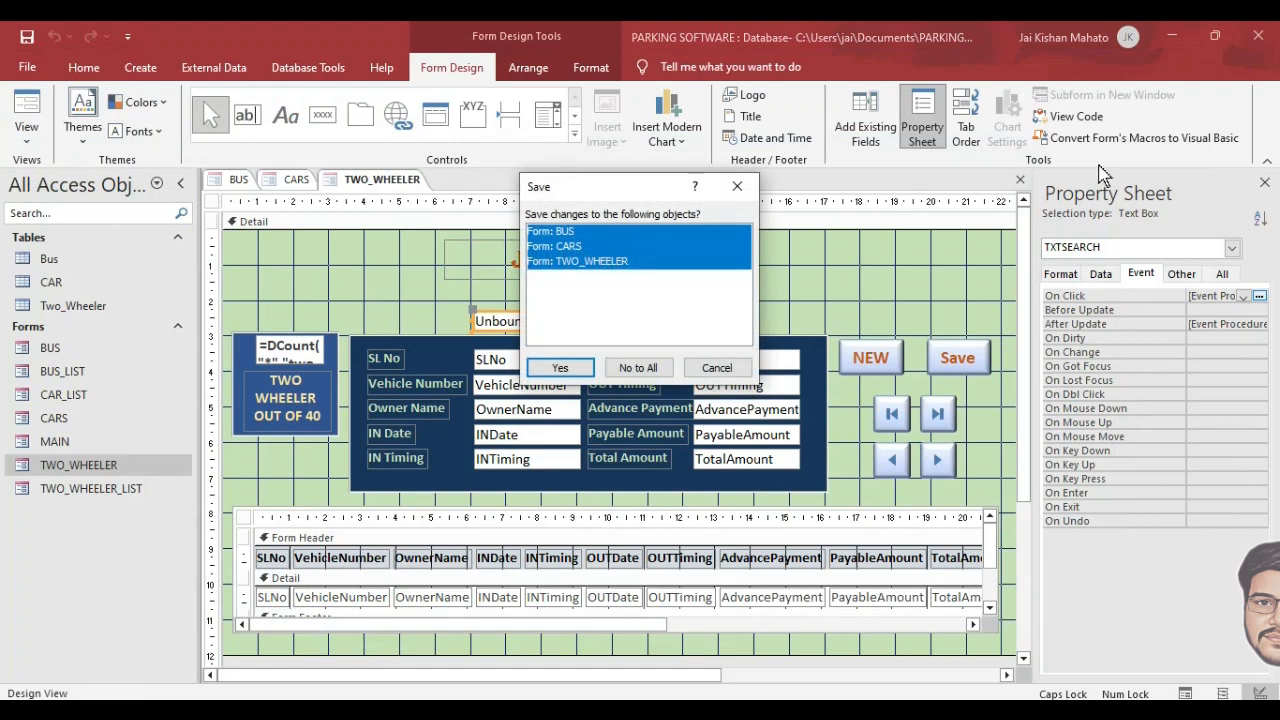
left_click(563, 368)
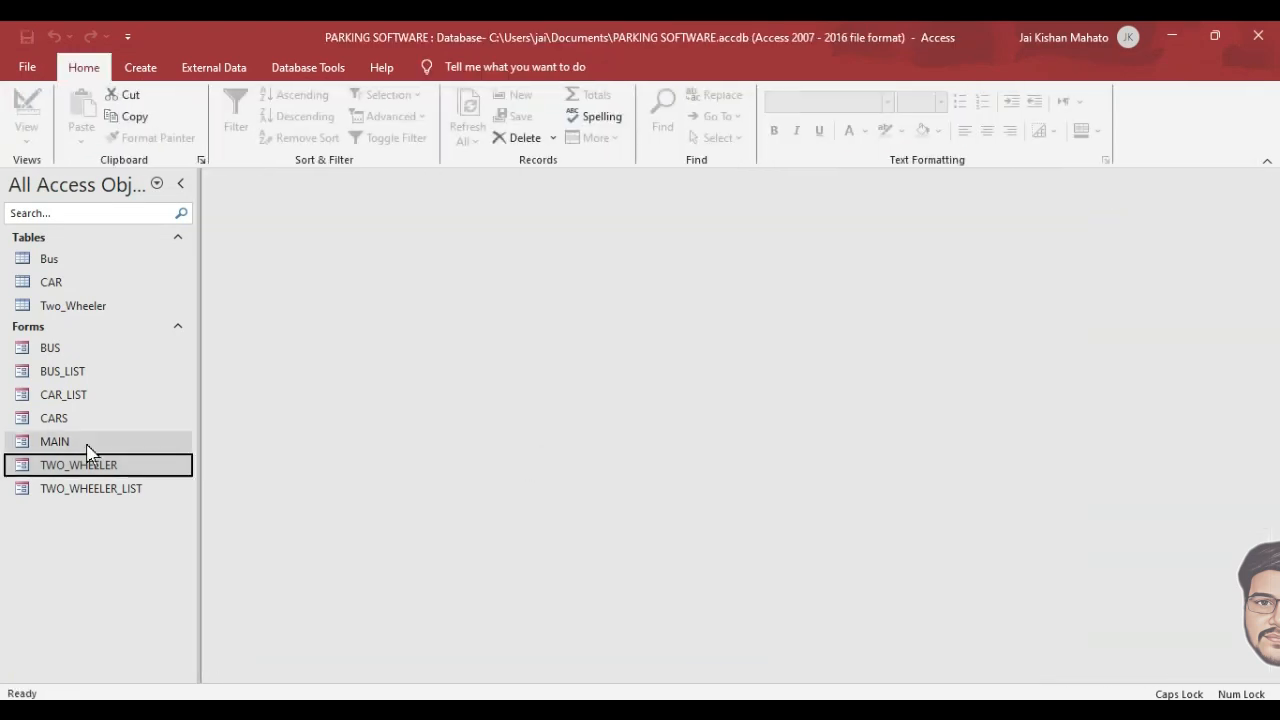
left_click(86, 448)
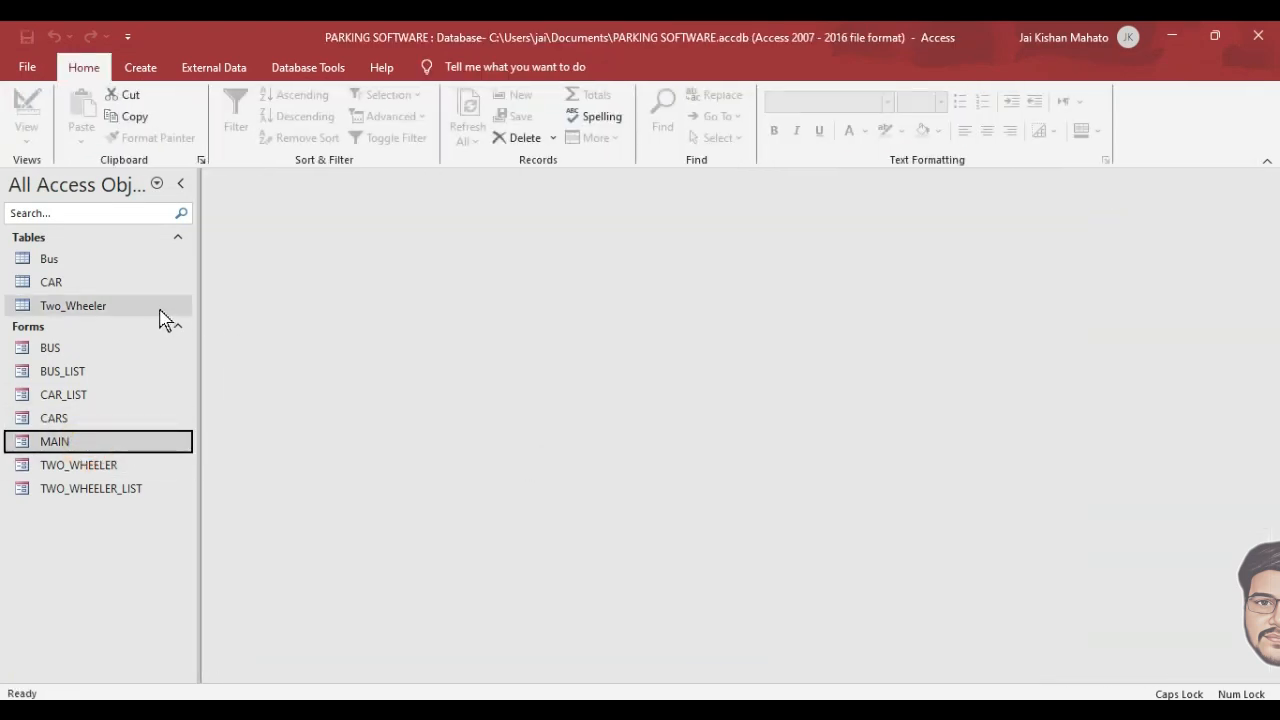
double_click(66, 443)
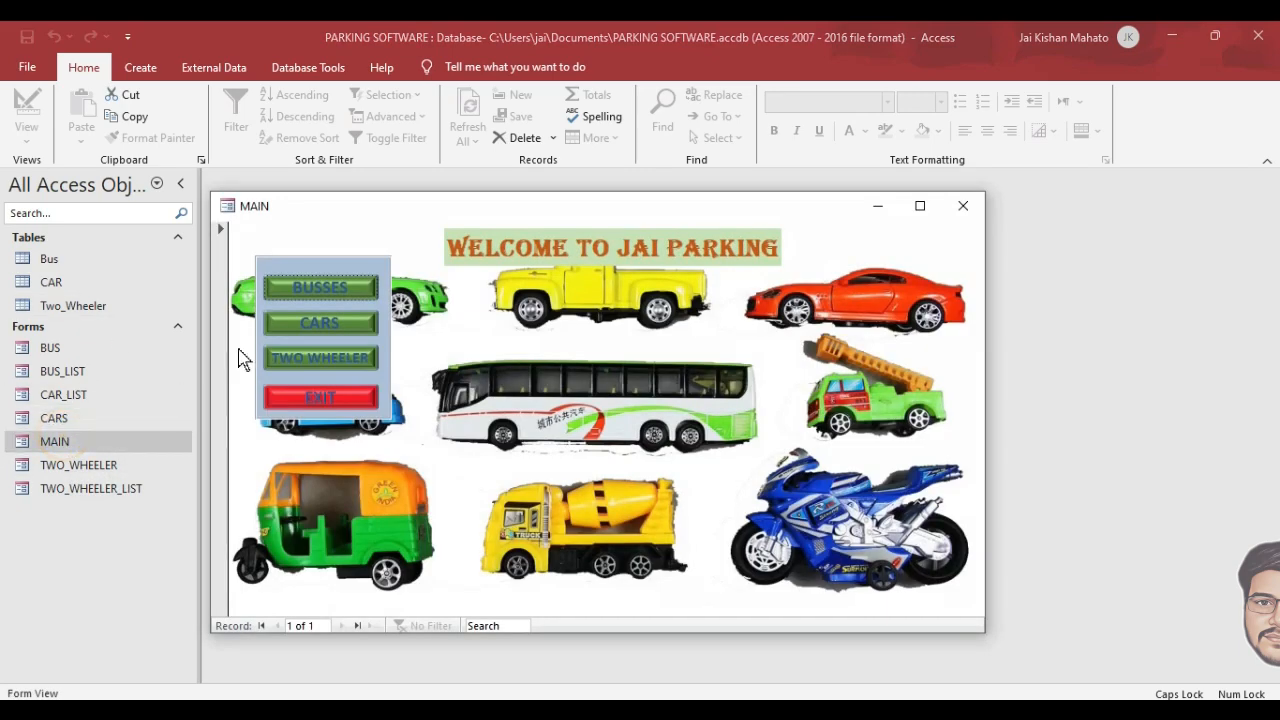
Check the BUS, CARS and TWO_WHEELER forms in turn from the MAIN form, closing each one after viewing.
left_click(307, 286)
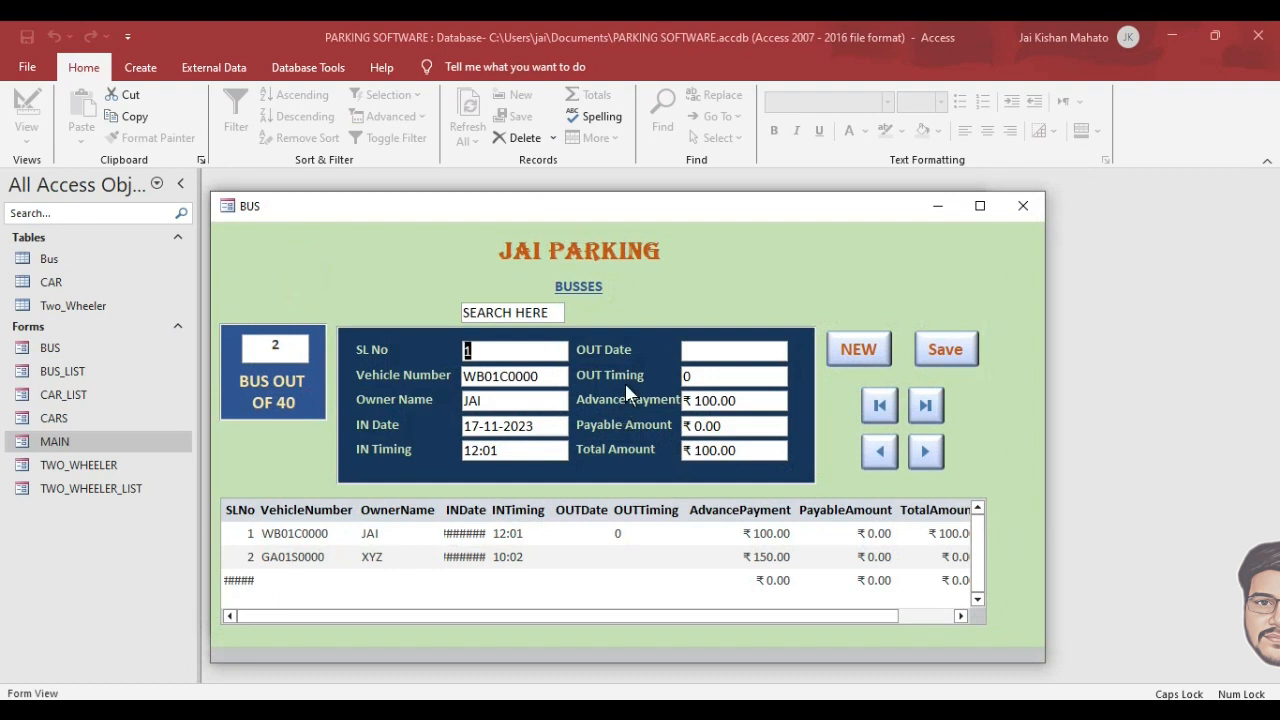
left_click(486, 312)
left_click(1020, 210)
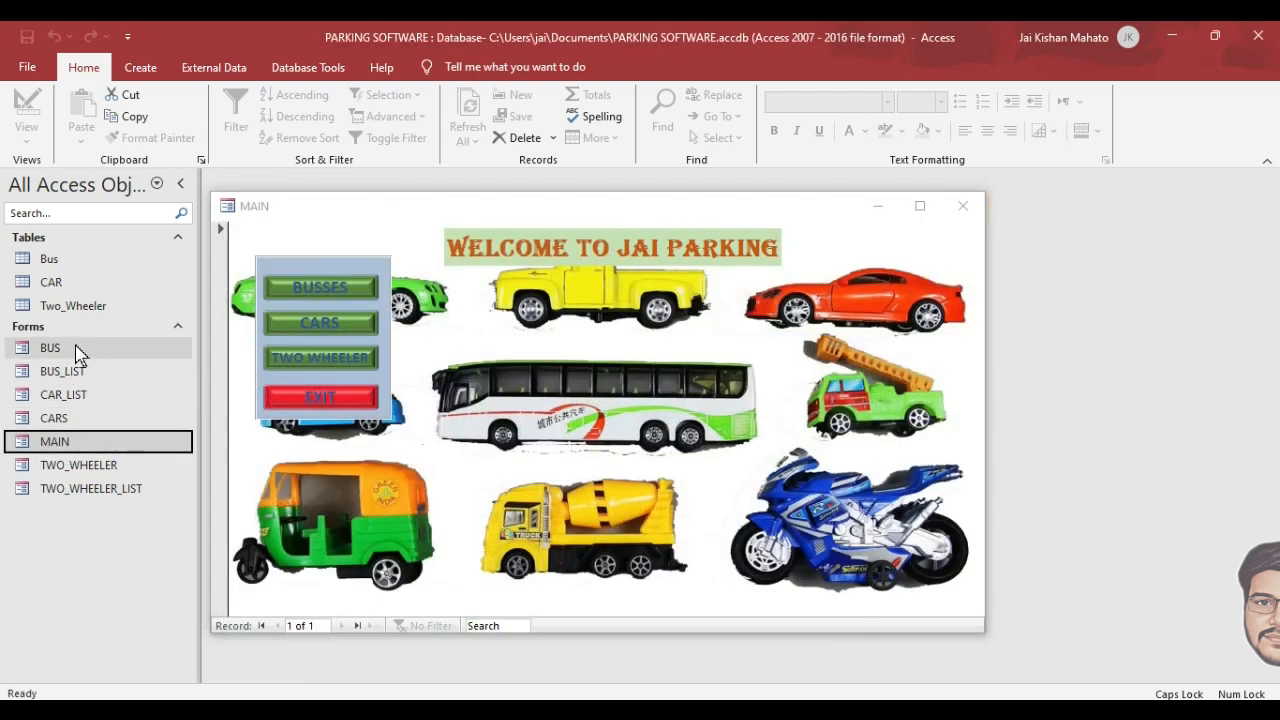
left_click(322, 324)
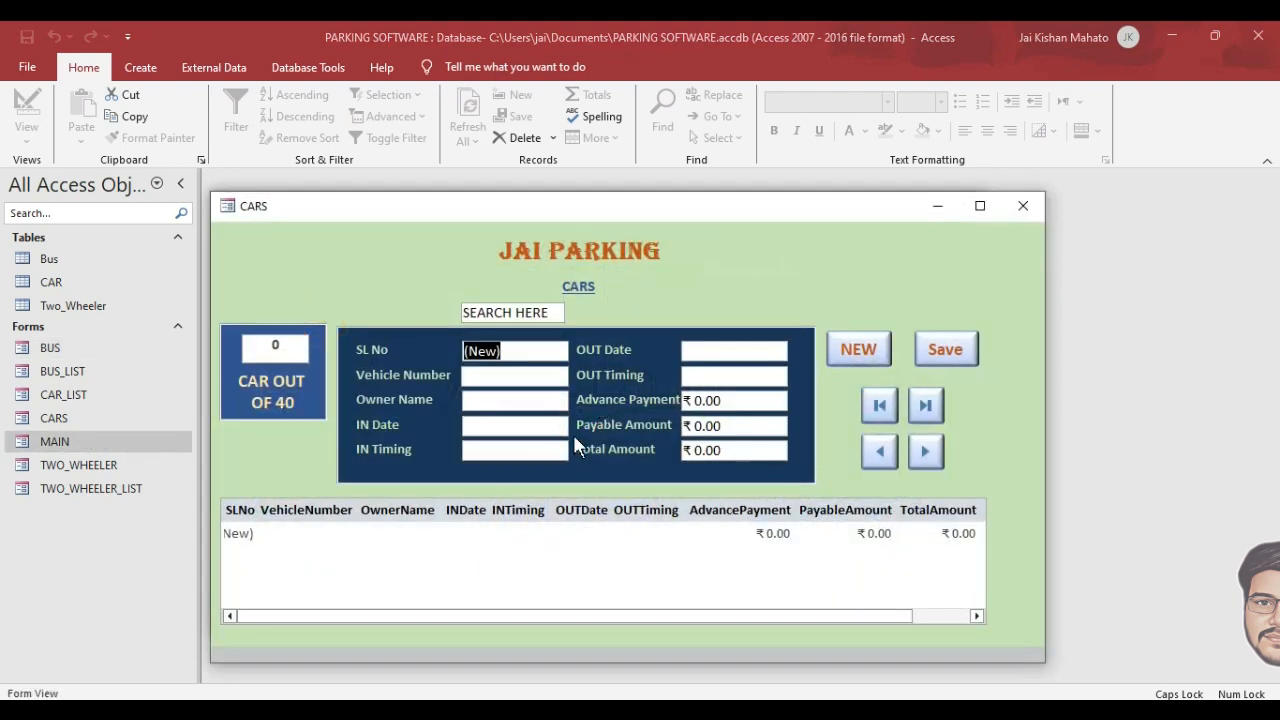
left_click(1023, 205)
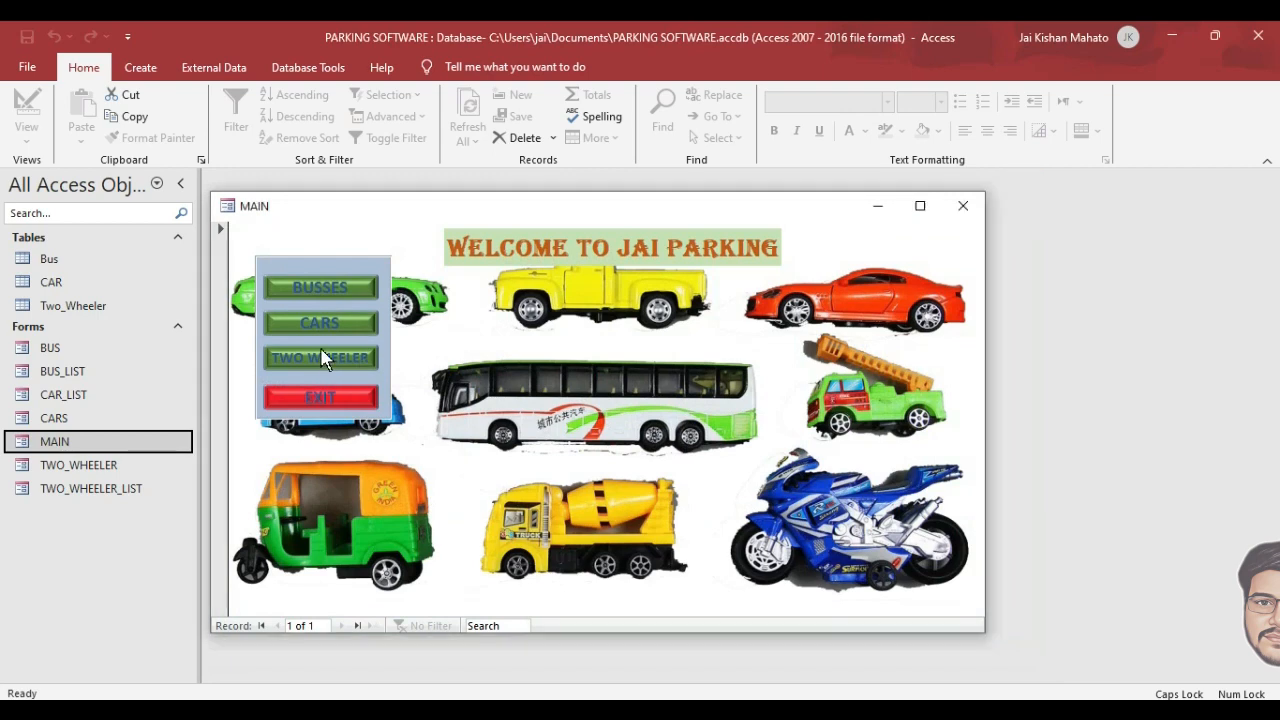
left_click(320, 358)
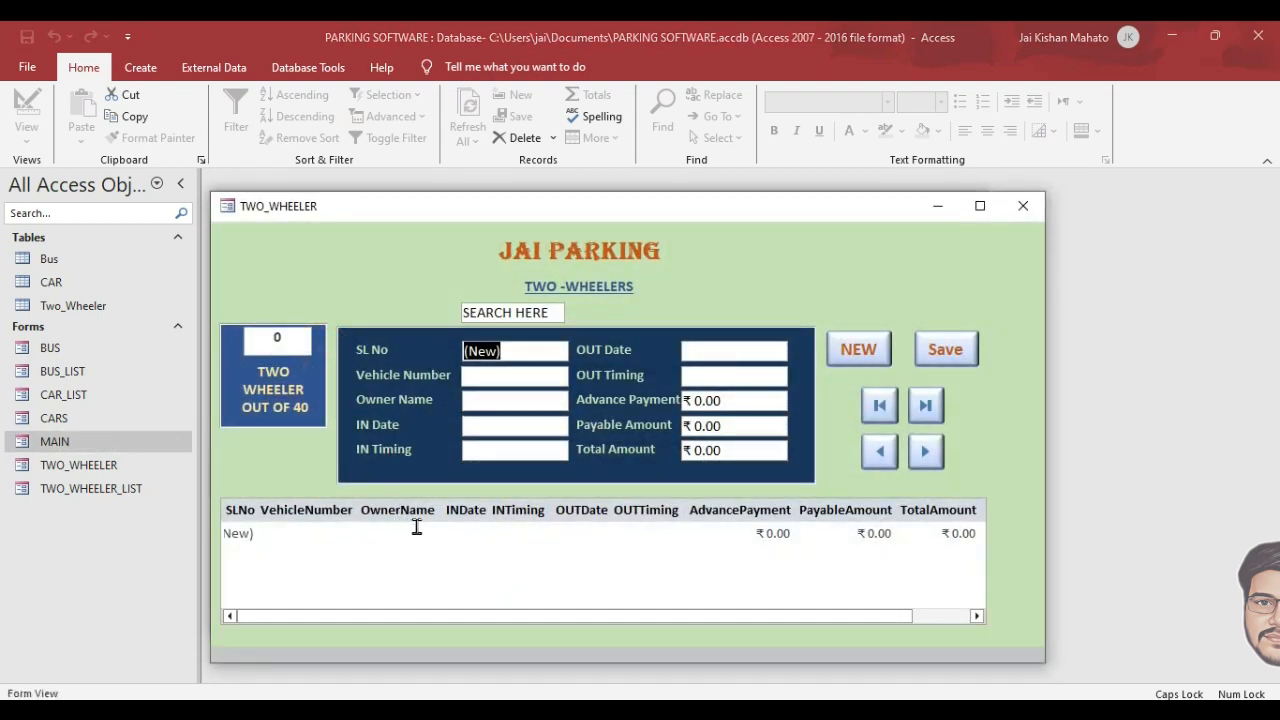
left_click(1022, 204)
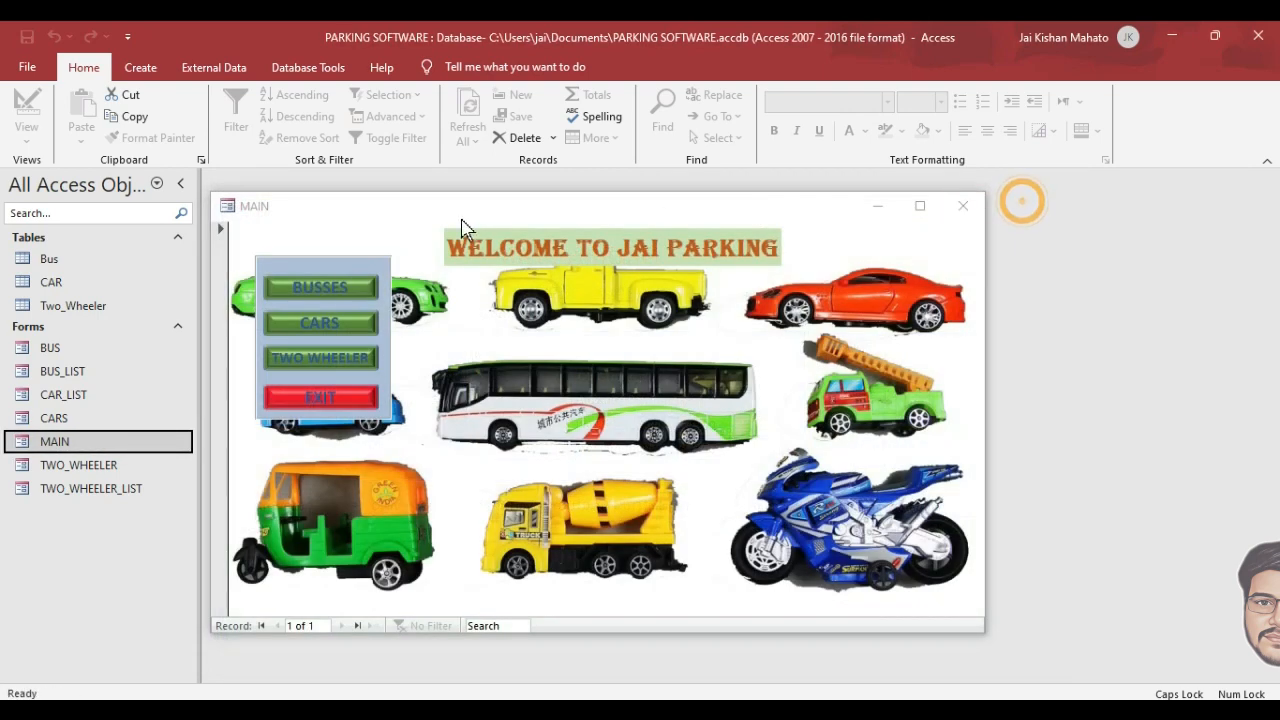
Open the BUS form from the MAIN form and search for vehicle number WB01C0000.
left_click(322, 288)
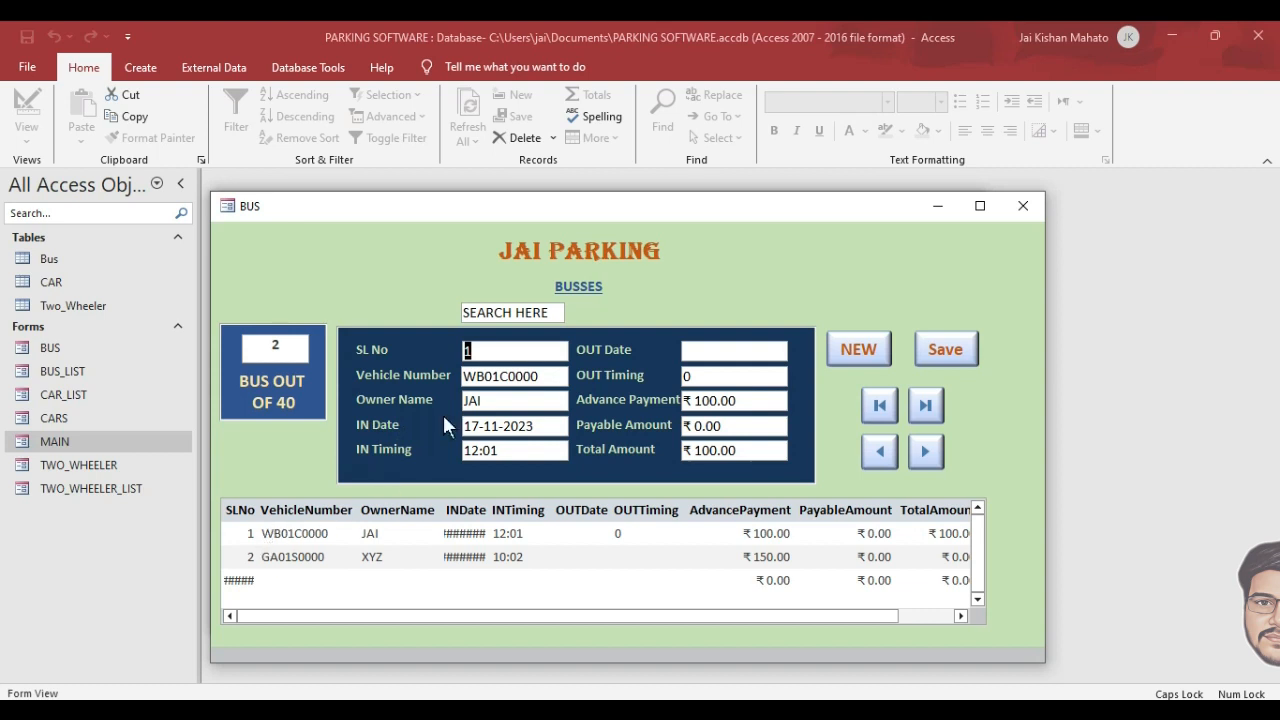
left_click(527, 311)
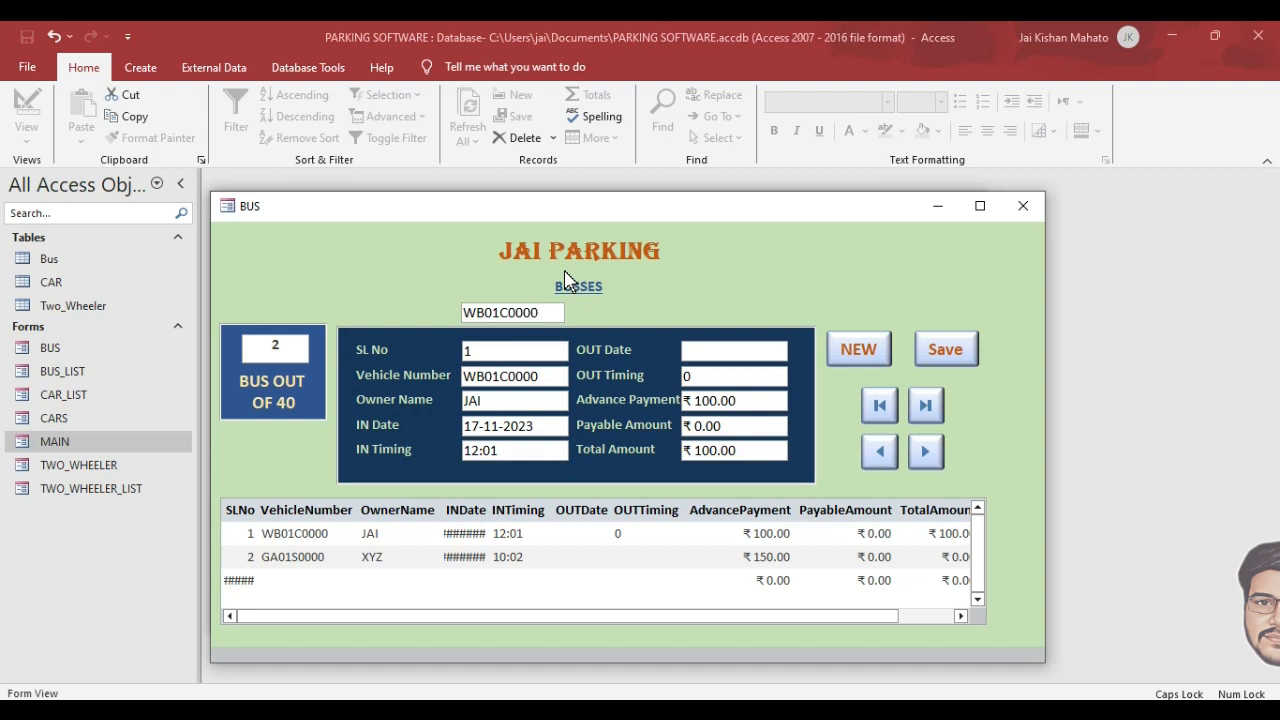
key("Return")
Set the OUT Date of bus WB01C0000 to 26-11-2023 and its OUT Timing to 1:23.
left_click(729, 347)
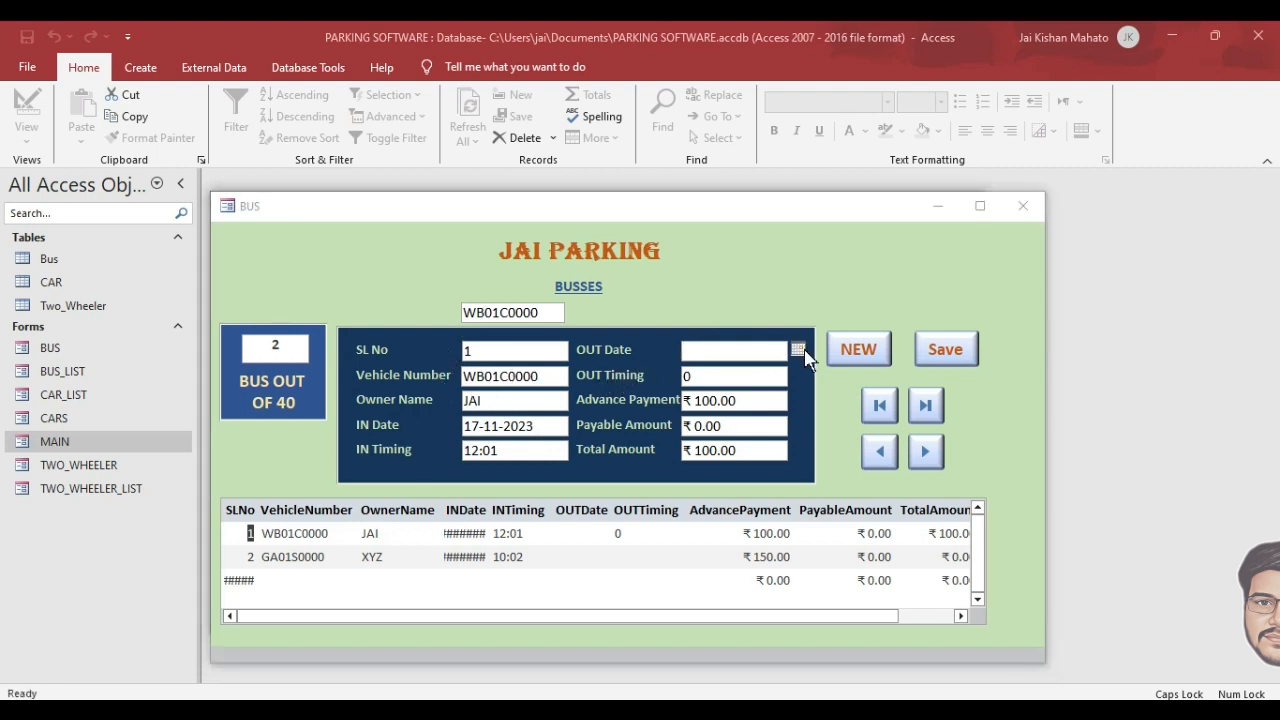
left_click(798, 349)
left_click(779, 456)
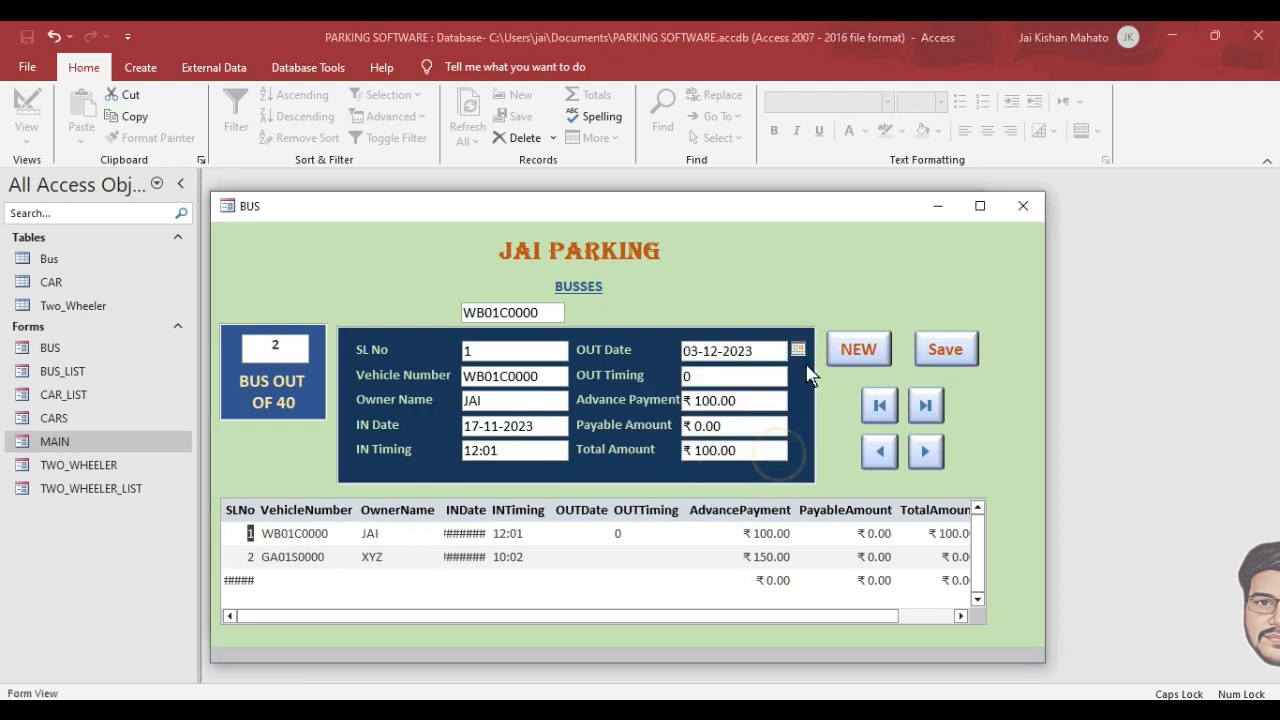
left_click(798, 349)
left_click(787, 449)
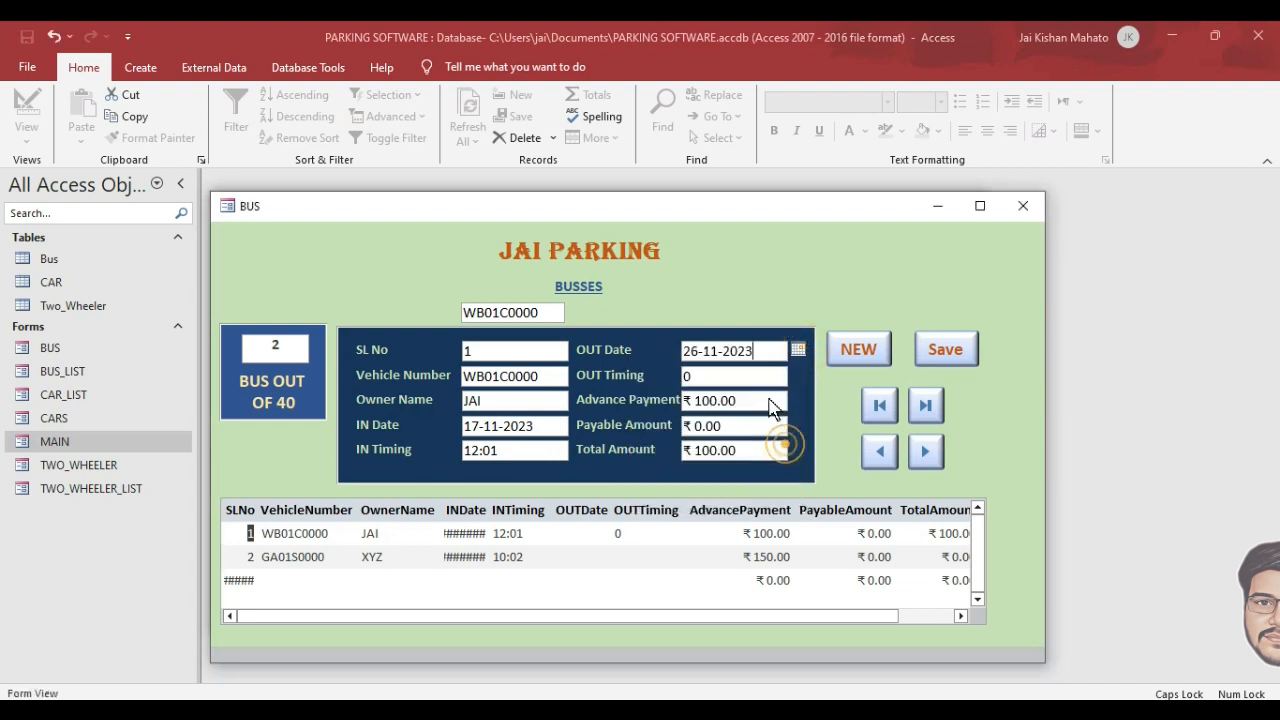
left_click(722, 378)
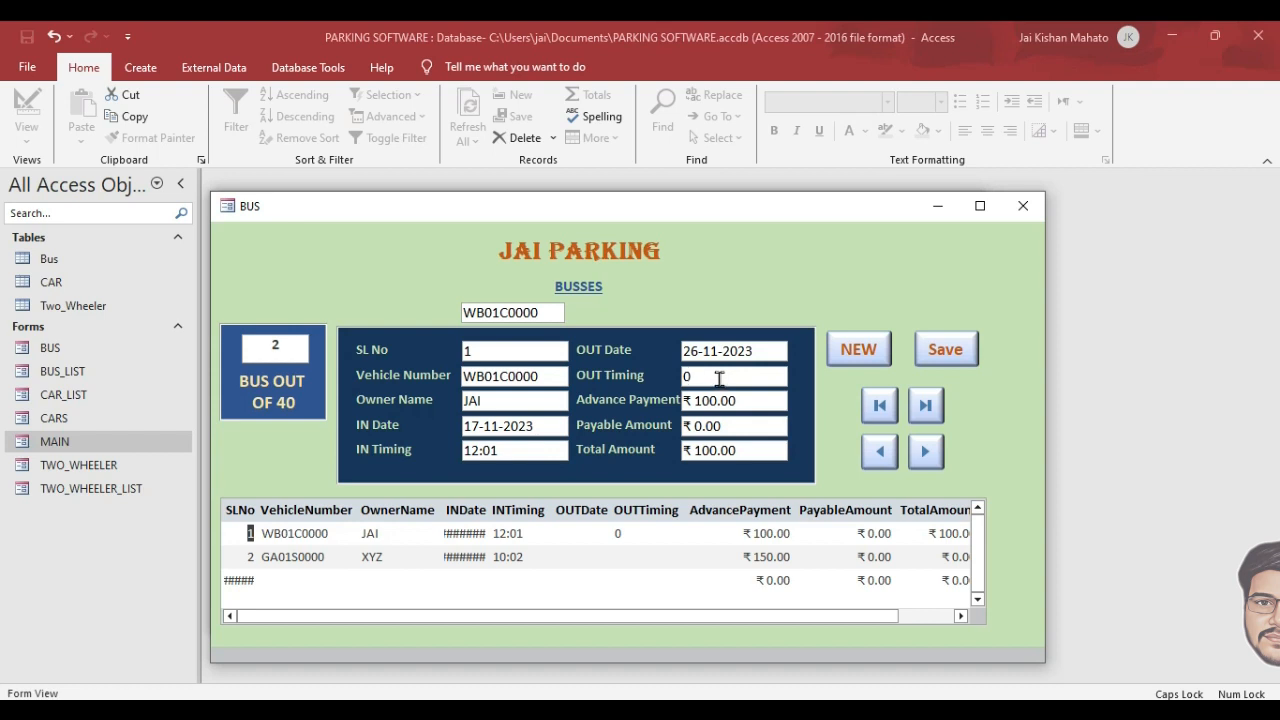
type("1:23")
Enter 100 as the bus record's Payable Amount, move to Total Amount so it recalculates, and save the record.
left_click(728, 424)
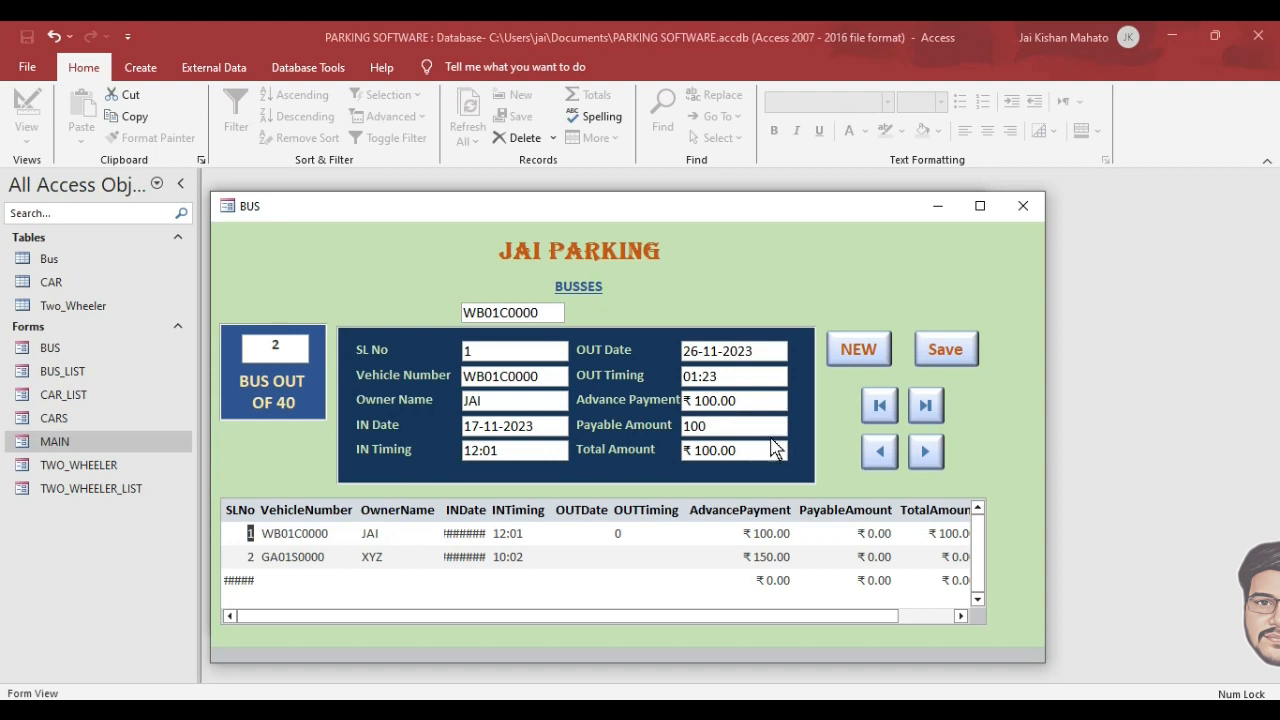
key("Tab")
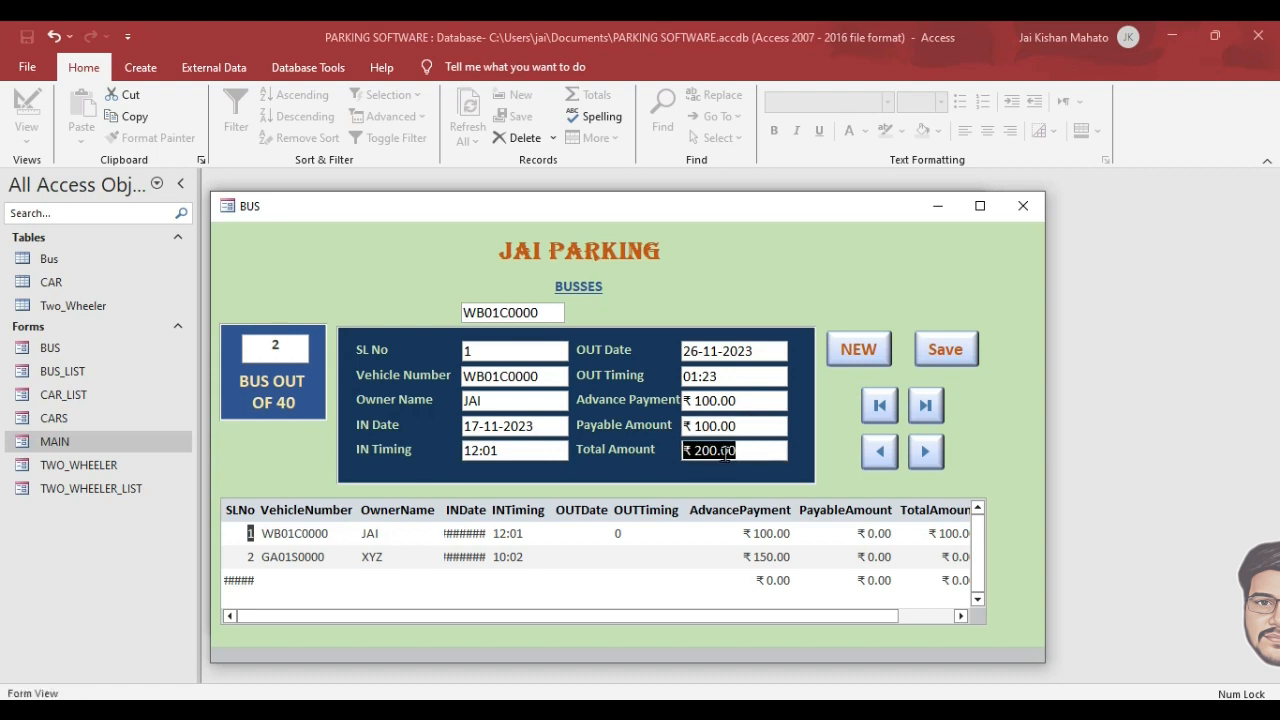
left_click(964, 352)
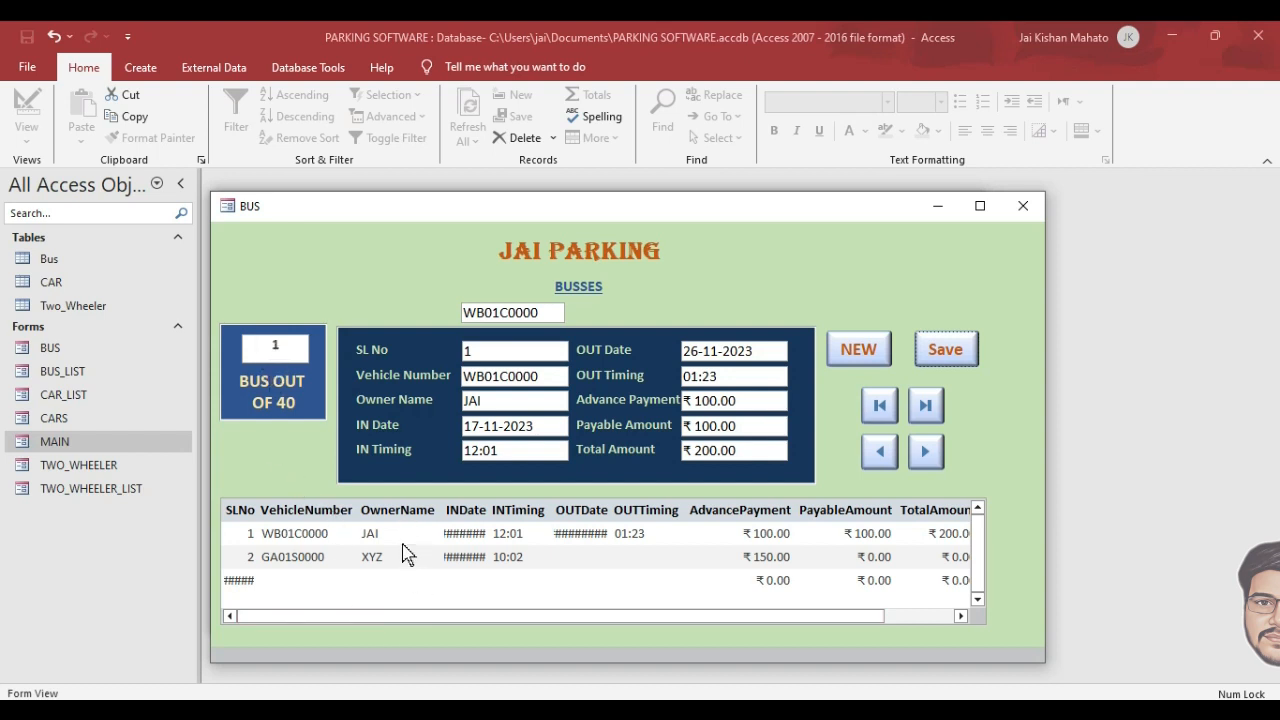
Test the BUS form's record navigation by browsing with the next, previous, first and last record controls.
left_click(925, 451)
left_click(925, 451)
left_click(878, 456)
left_click(924, 451)
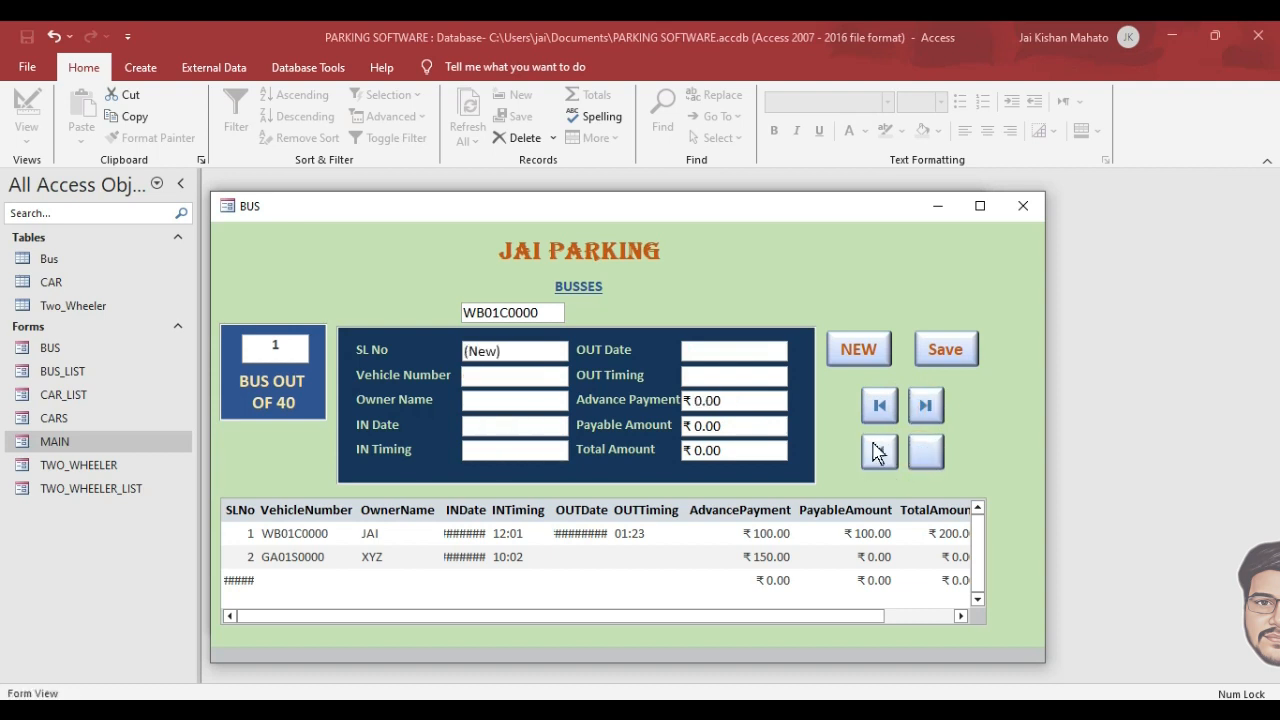
left_click(878, 453)
left_click(879, 404)
left_click(924, 404)
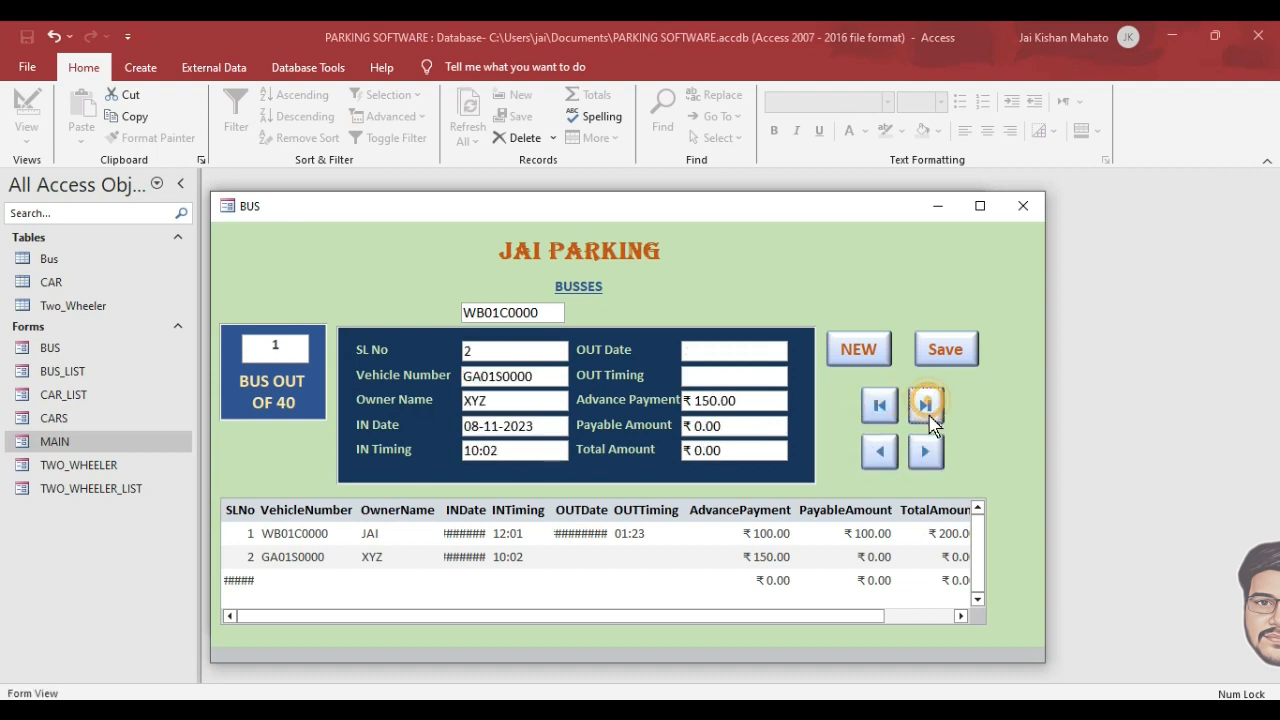
left_click(880, 452)
left_click(925, 451)
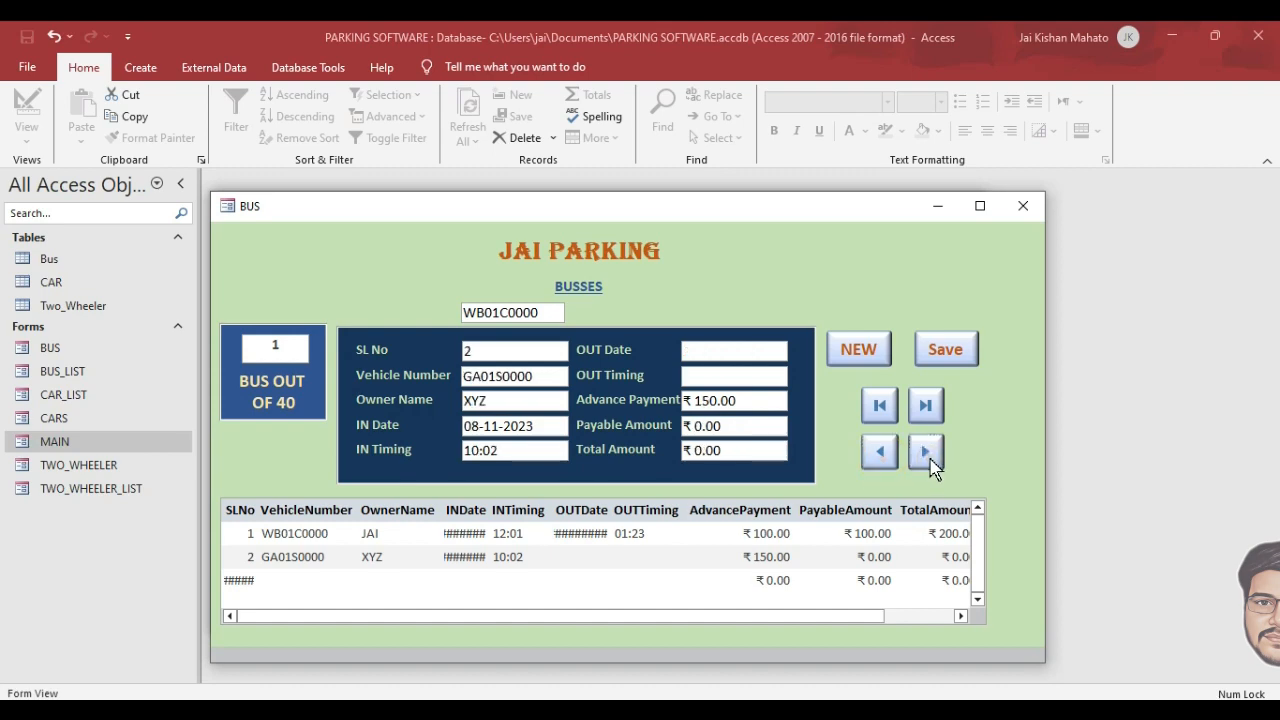